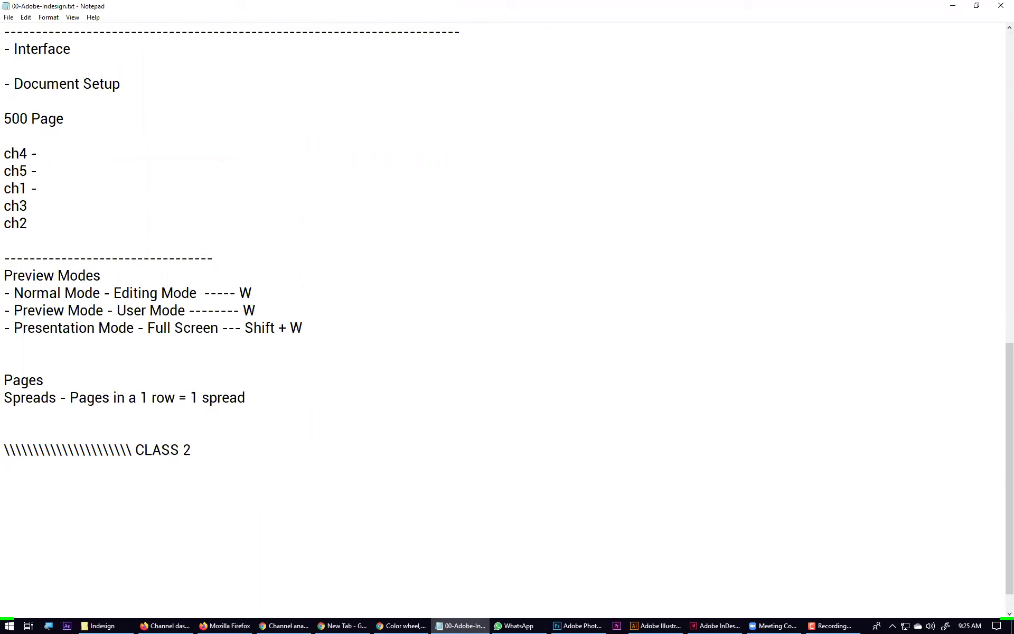
Step: Complete the CLASS 2 heading at the end of the notes with a row of backslashes after the text
key("BackSpace")
key("BackSpace")
key("BackSpace")
key("BackSpace")
key("BackSpace")
key("BackSpace")
key("BackSpace")
key("BackSpace")
key("BackSpace")
type("\\\\\\\\\\\\\\\\\\\\\\\\\\\\\\\\\\\\\\\\\\\\\\\\\\\\\\\\\\\\\\\\\\\\\\\\\\\\\\\\\\\\\\")
key("BackSpace")
key("BackSpace")
key("BackSpace")
key("BackSpace")
key("BackSpace")
key("BackSpace")
key("BackSpace")
key("BackSpace")
key("BackSpace")
key("BackSpace")
key("BackSpace")
key("BackSpace")
key("BackSpace")
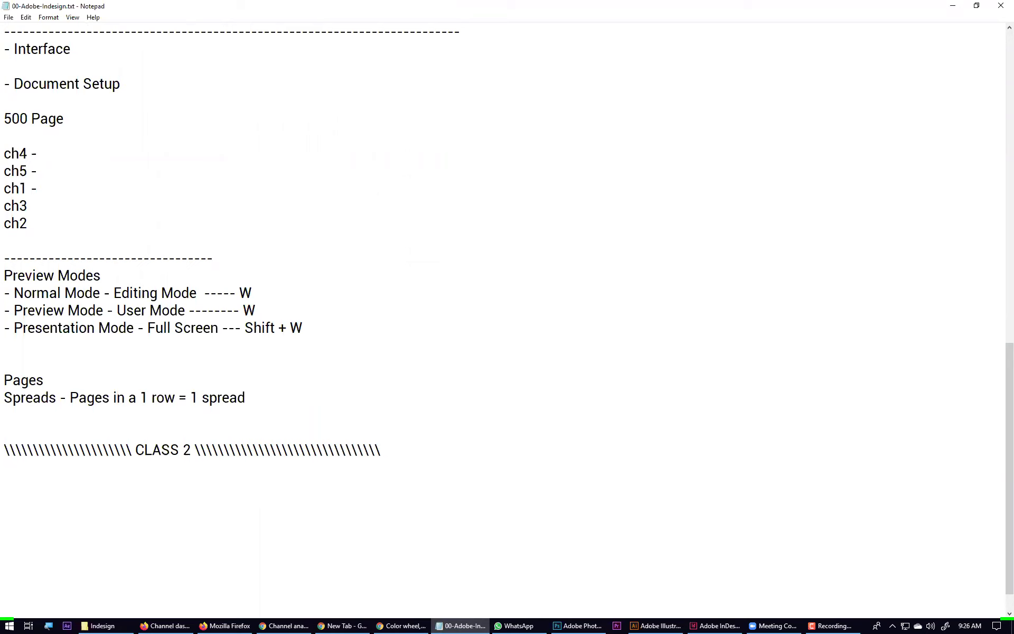
Step: Switch from the class notes to Adobe InDesign
scroll(199, 345, "down", 1)
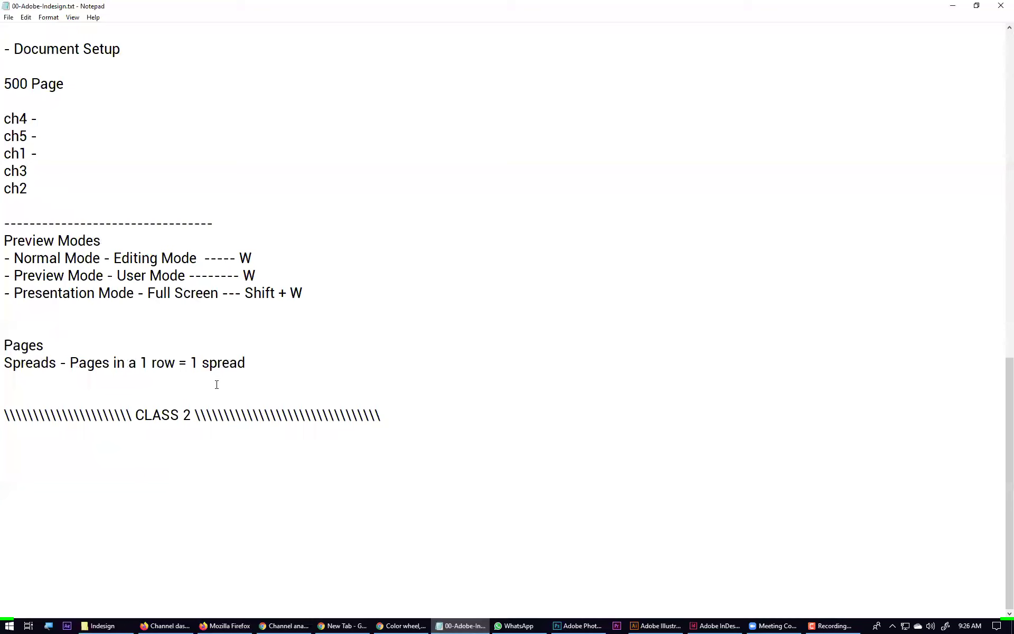
scroll(217, 385, "up", 6)
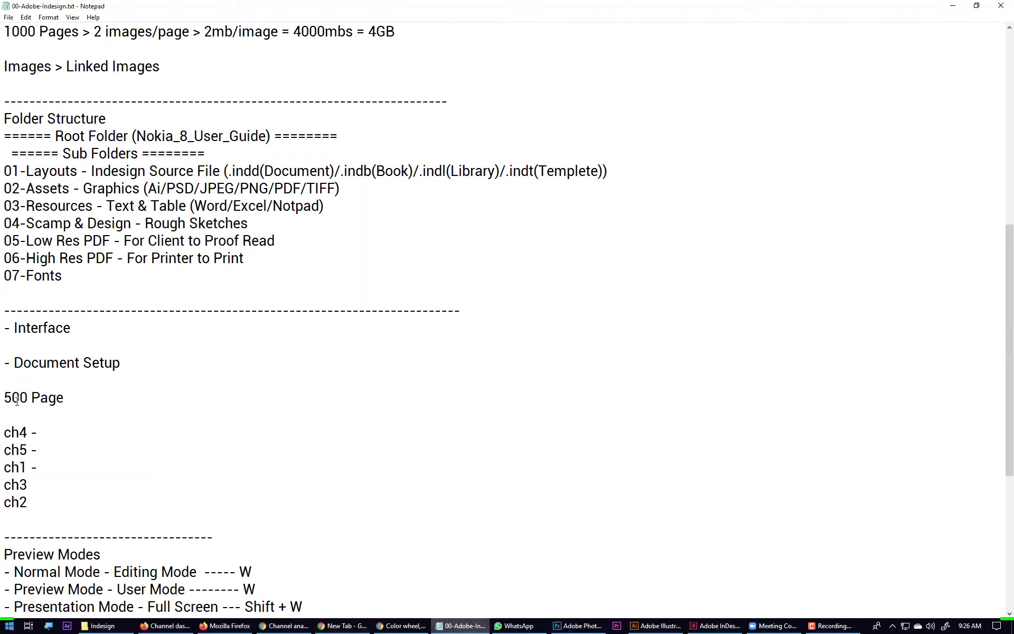
scroll(152, 394, "down", 6)
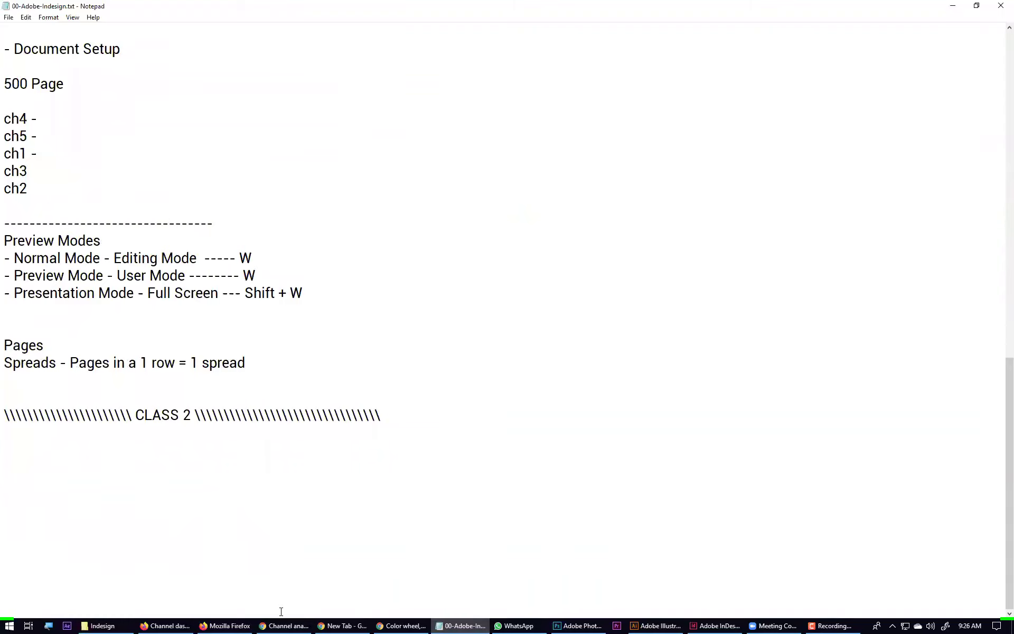
left_click(713, 626)
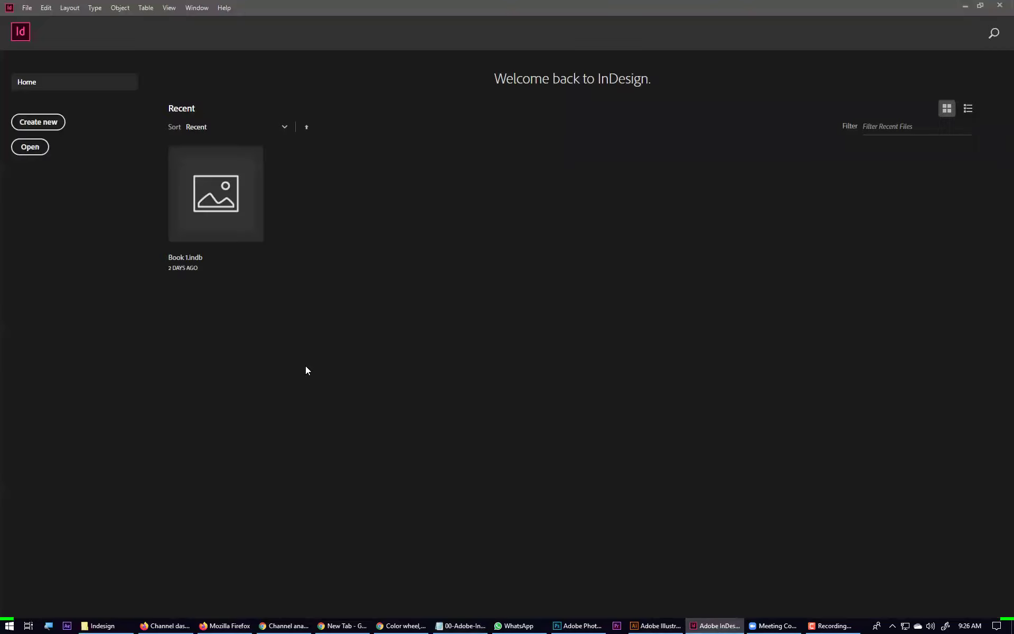
left_click(40, 121)
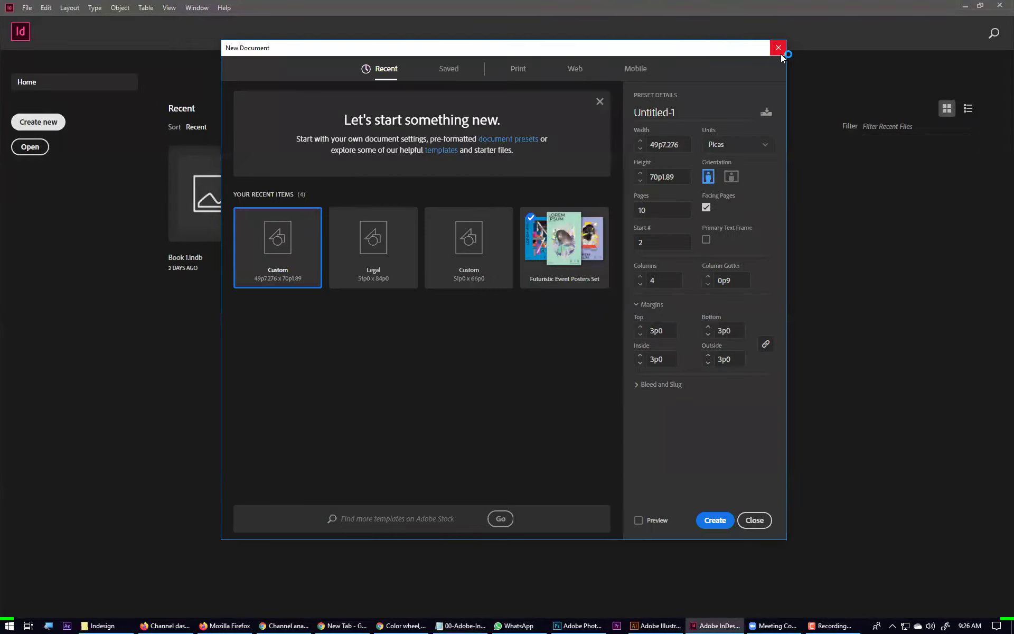
left_click(779, 48)
left_click(27, 7)
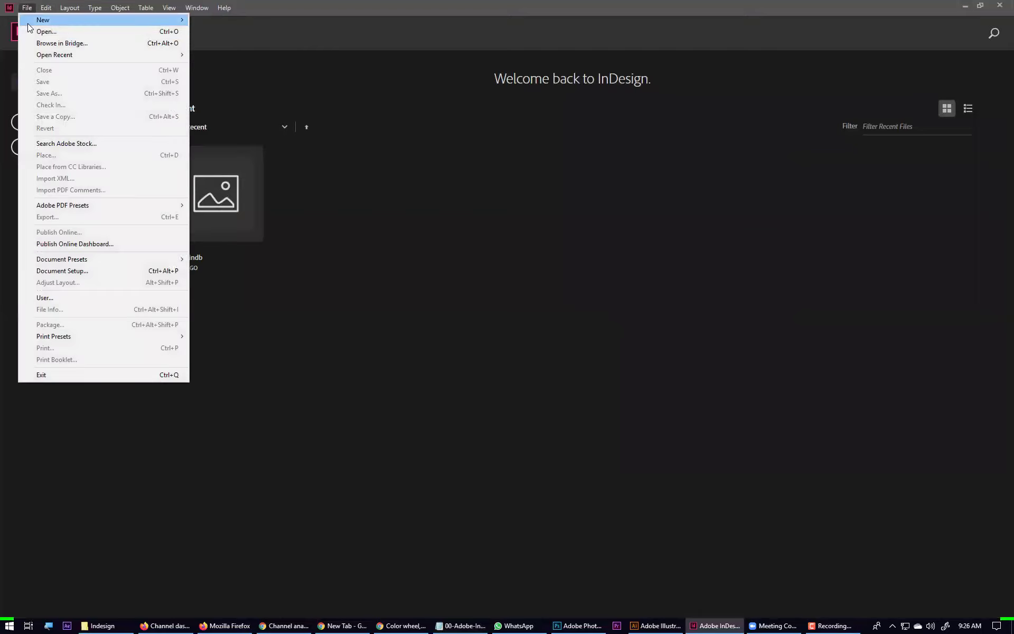
left_click(167, 8)
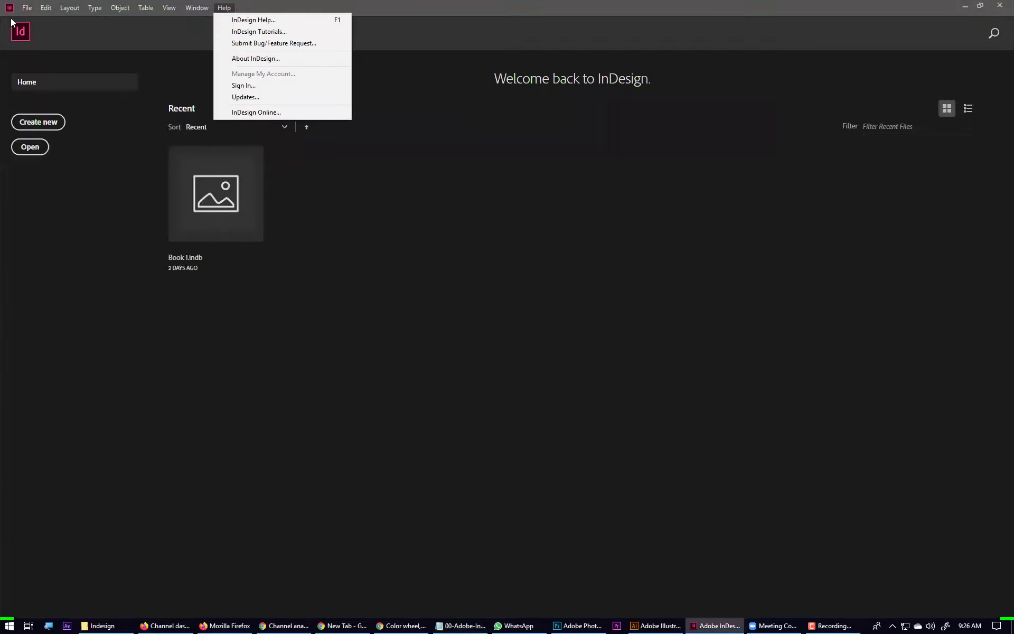
Step: Start a new print document from the A4 preset and set it to 10 pages
mouse_move(27, 7)
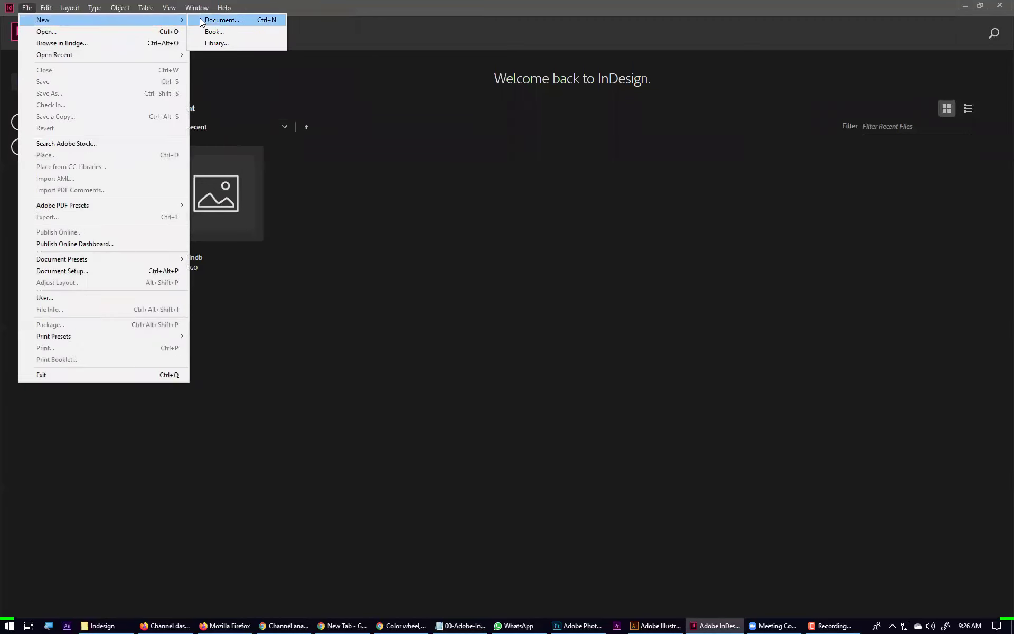
left_click(202, 20)
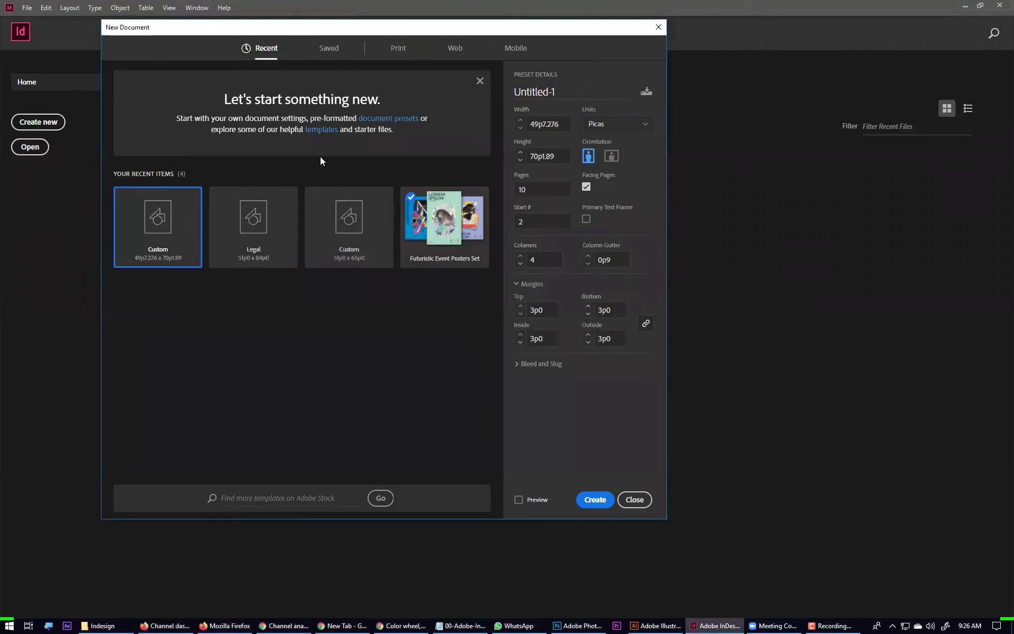
left_click(399, 50)
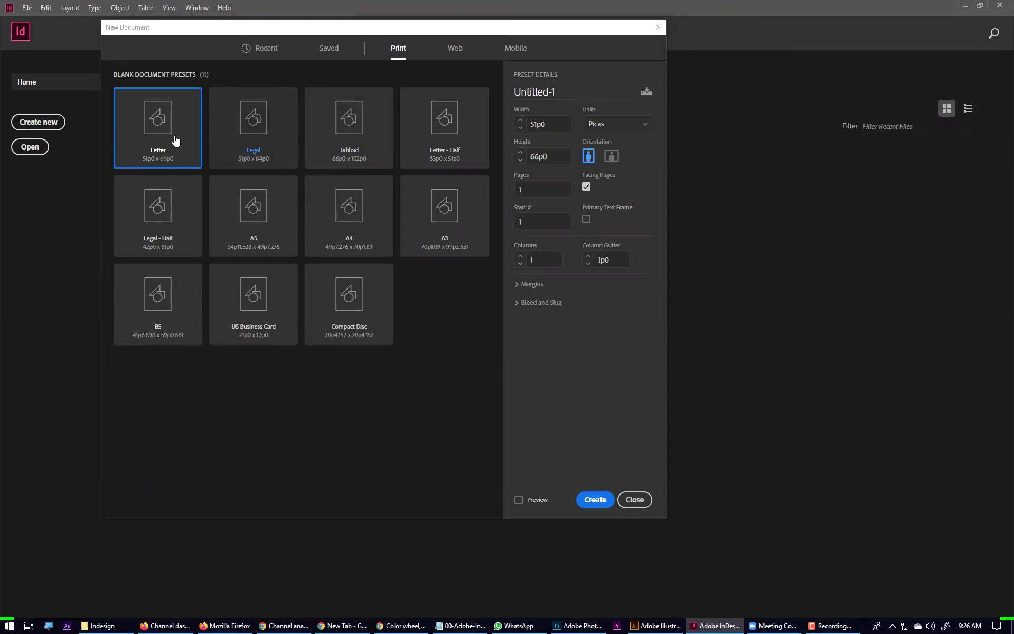
left_click(355, 210)
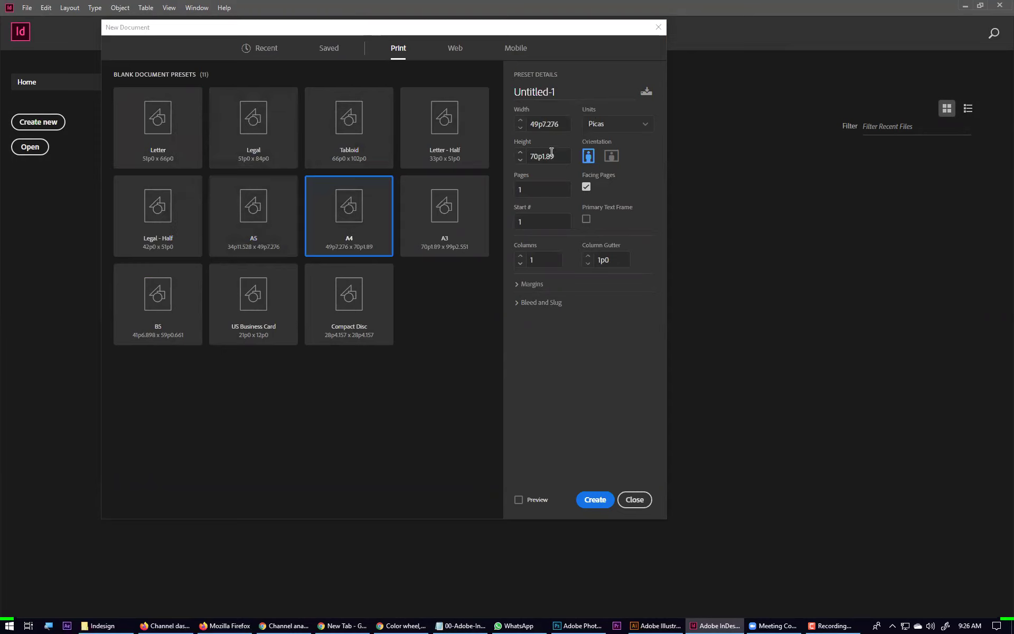
left_click(530, 189)
type("0")
Step: Preview the new document beside its settings dialog and set the number of columns to 3
left_click(518, 500)
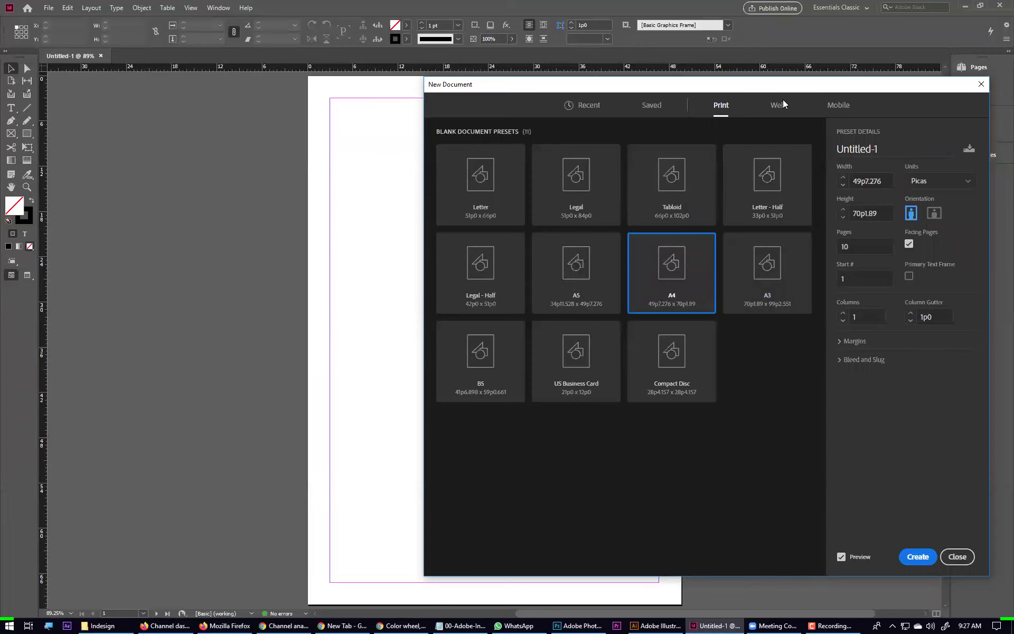
left_click_drag(845, 84, 57, 35)
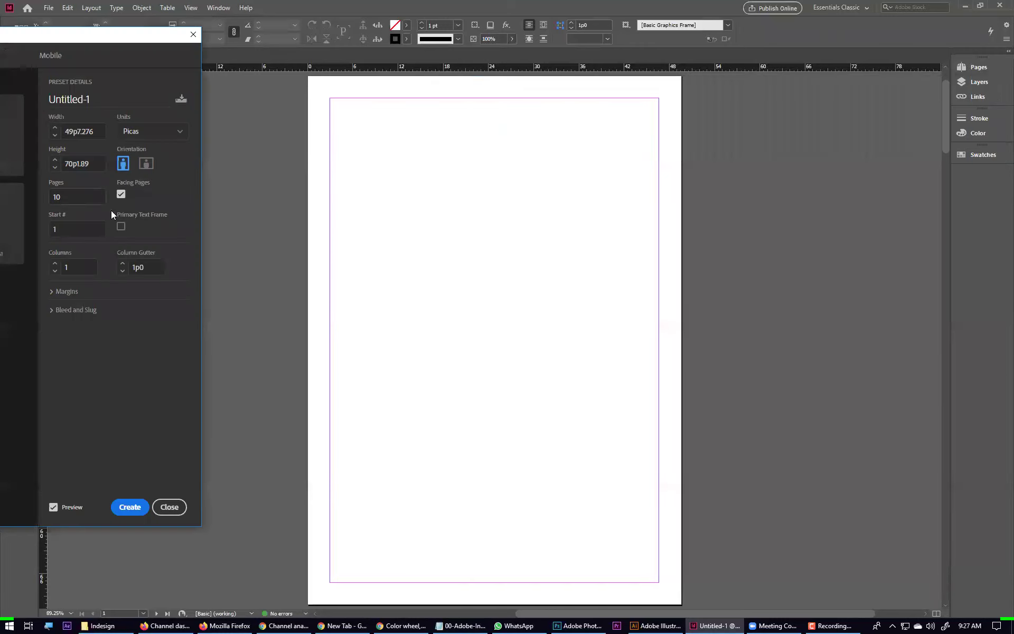
left_click(55, 263)
left_click(54, 263)
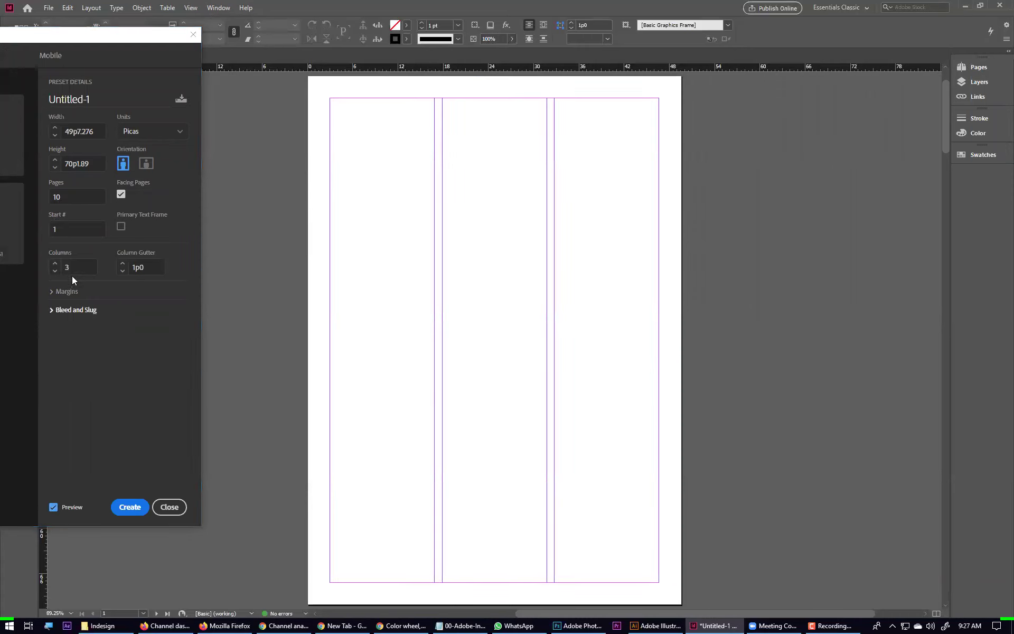
Step: Review the margin, bleed and slug settings, keeping 3p0 margins, and create the document
left_click(53, 292)
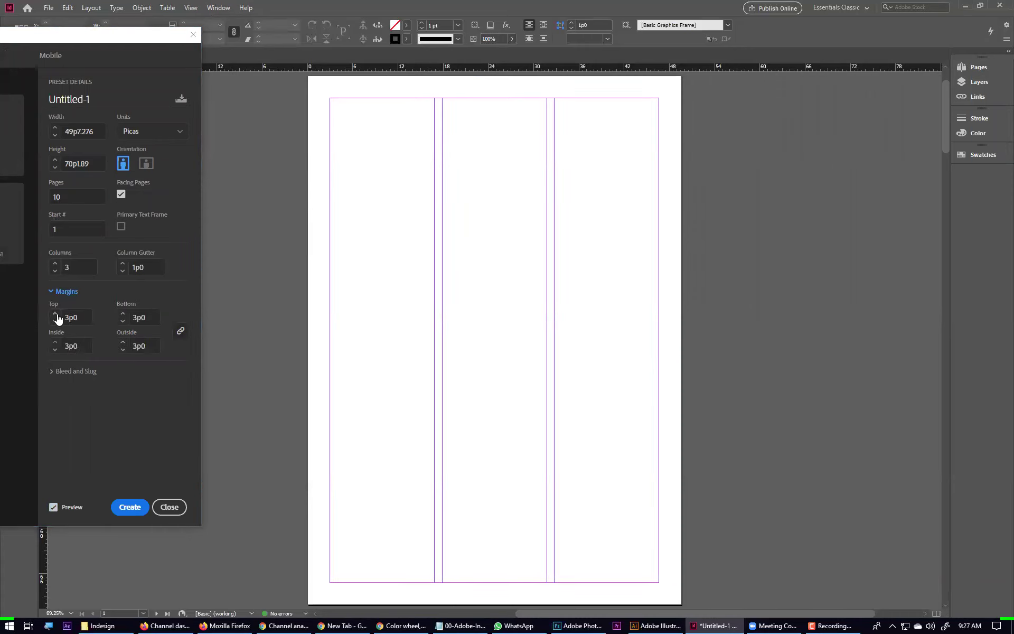
left_click(55, 315)
left_click(55, 321)
left_click(53, 371)
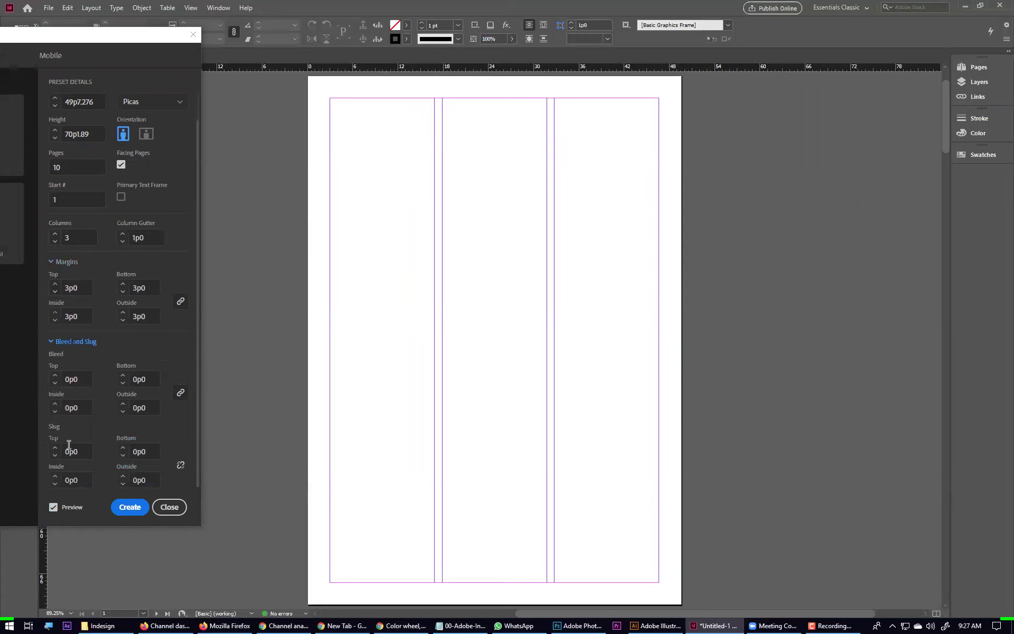
left_click(51, 342)
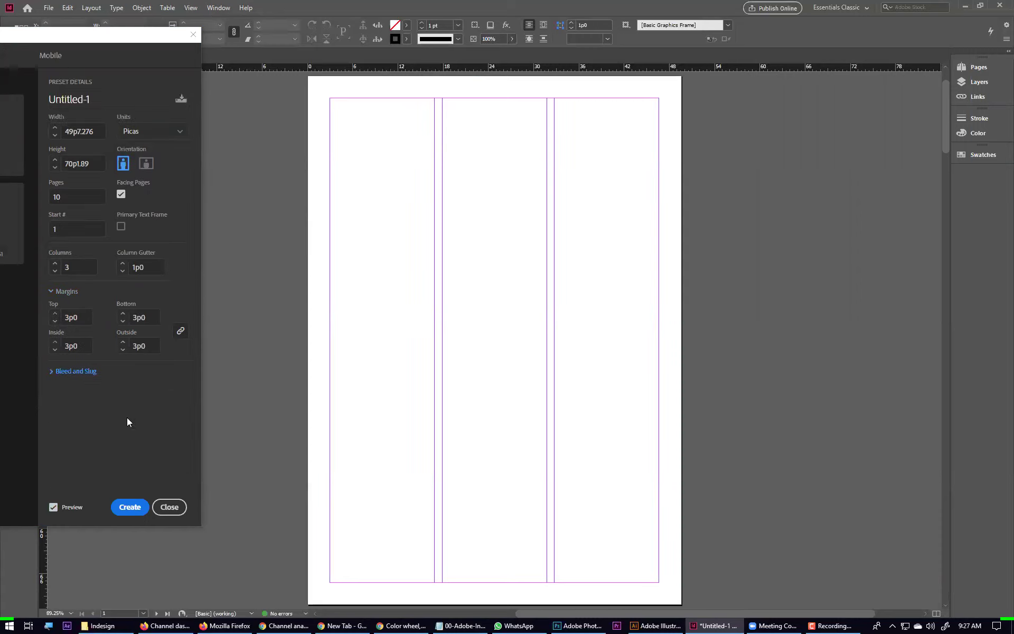
left_click(129, 507)
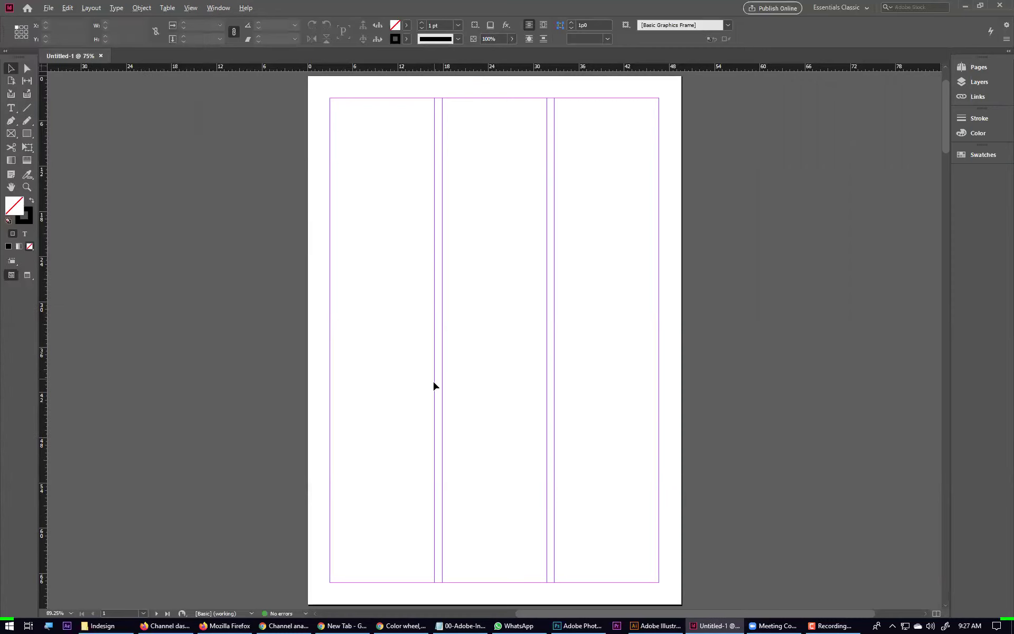
Step: Examine how the new document's pages are arranged into spreads
scroll(434, 388, "down", 5)
scroll(502, 355, "up", 6)
scroll(506, 357, "down", 6)
scroll(506, 357, "up", 5)
scroll(506, 357, "down", 5)
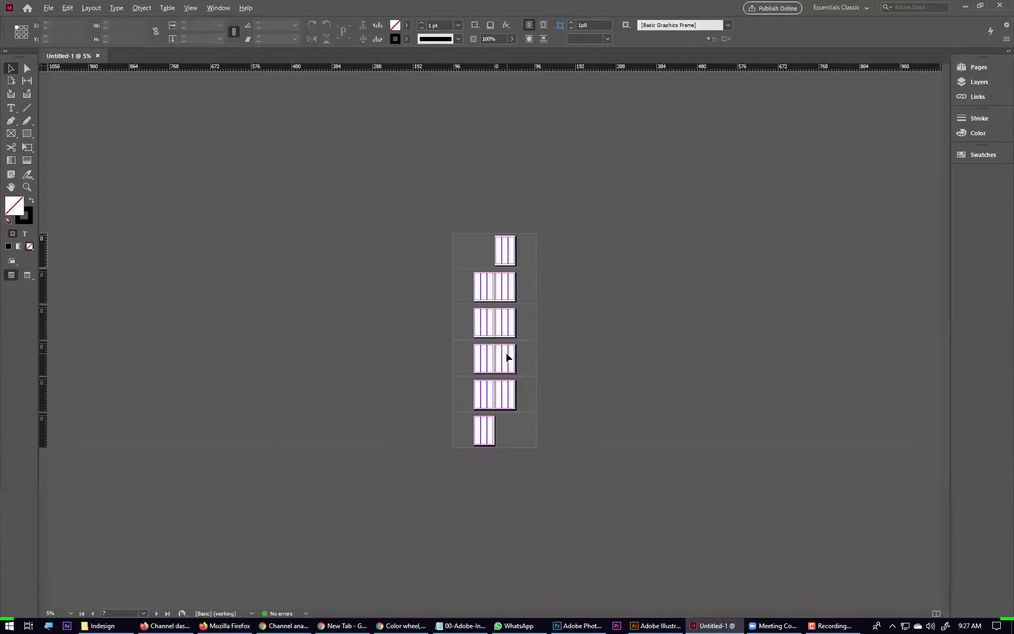
scroll(507, 358, "up", 4)
scroll(508, 358, "down", 2)
scroll(508, 358, "up", 5)
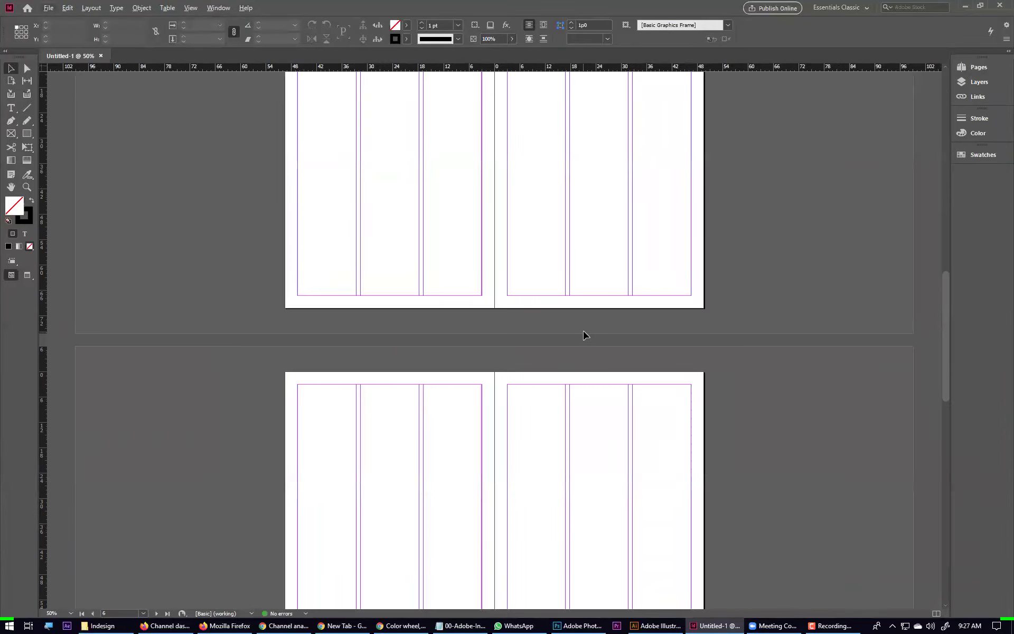
scroll(605, 344, "down", 1)
scroll(603, 338, "up", 10)
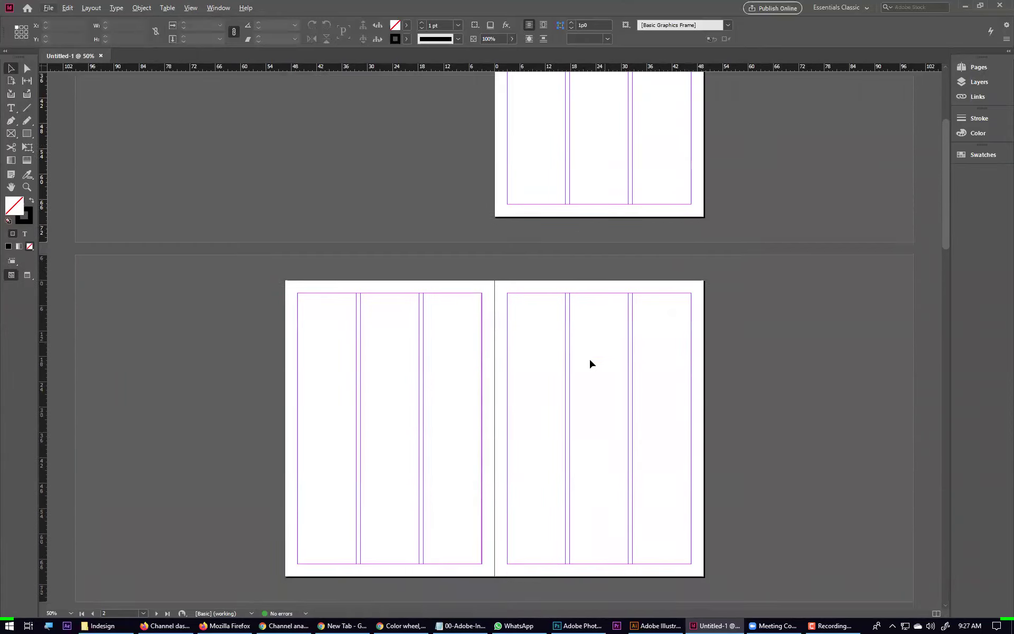
scroll(642, 256, "down", 3)
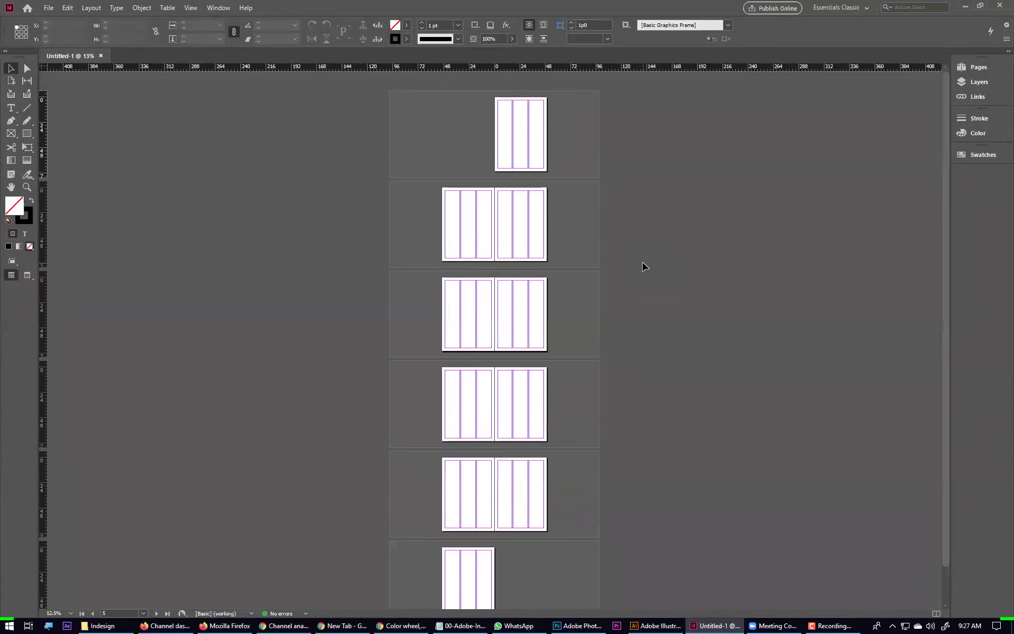
Step: Switch to the Notepad class notes and add the line "Revise Document Setup" under the CLASS 2 heading
left_click(457, 625)
left_click(114, 434)
type("Revise De")
key("BackSpace")
type("ocument ")
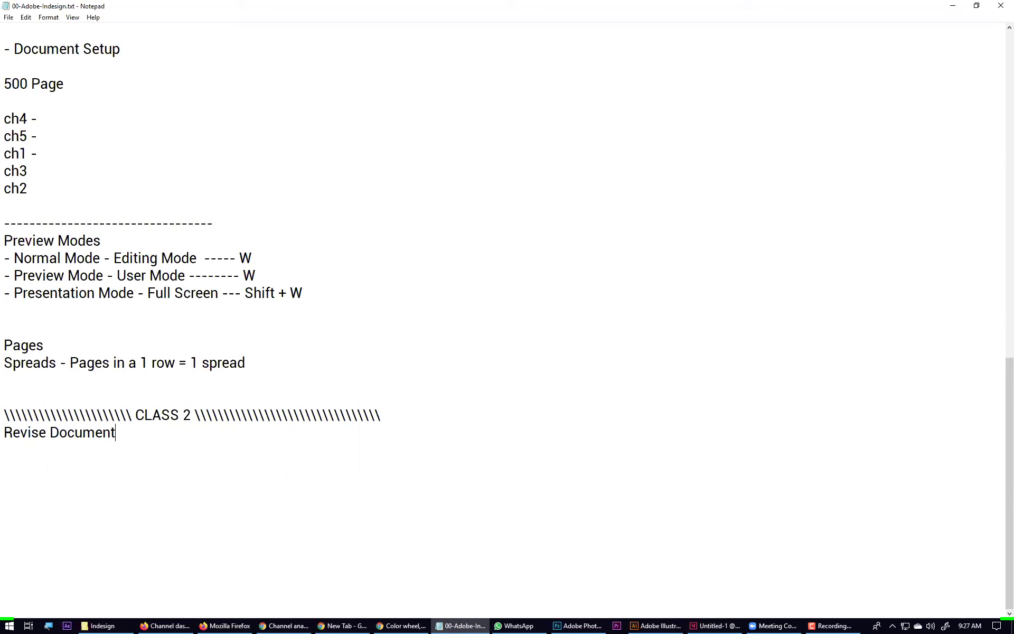
type("Setup")
Step: Switch back to InDesign and view the document's Document Setup settings, including bleed and slug
left_click(706, 624)
left_click_drag(447, 122, 563, 319)
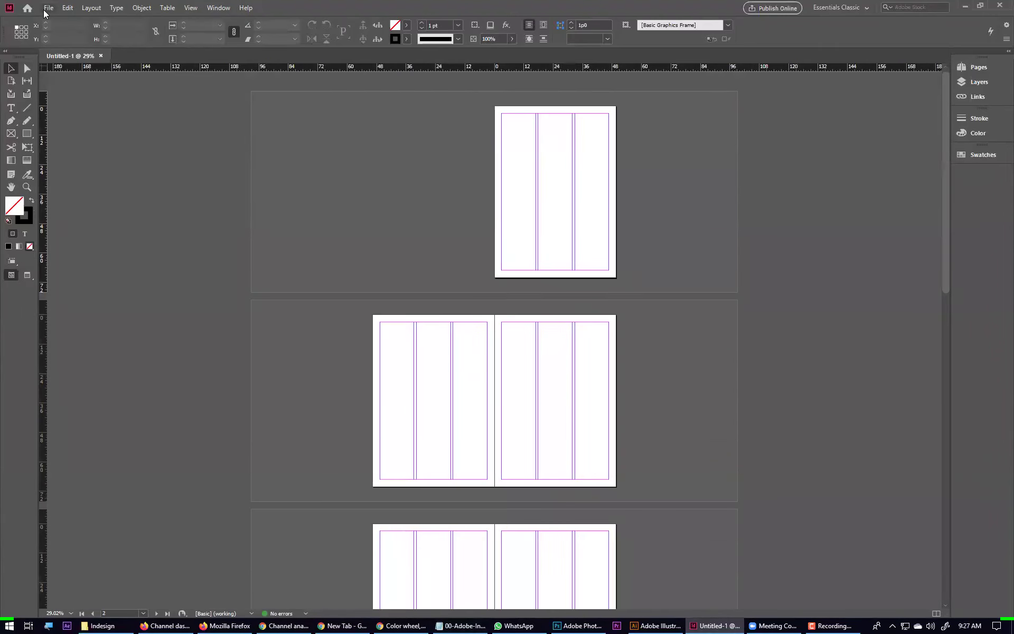
left_click(47, 8)
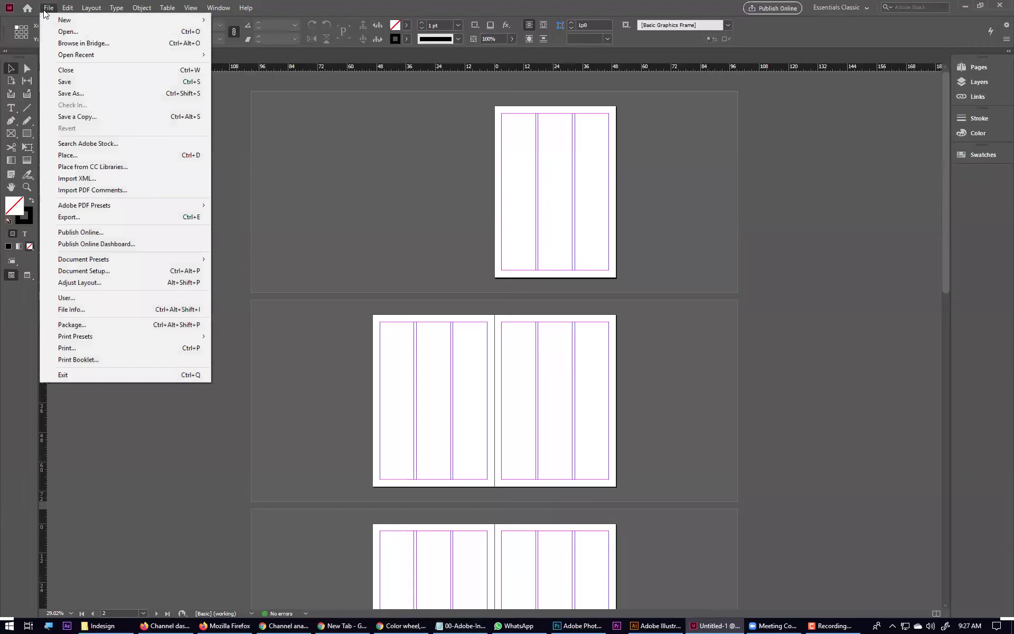
left_click(82, 272)
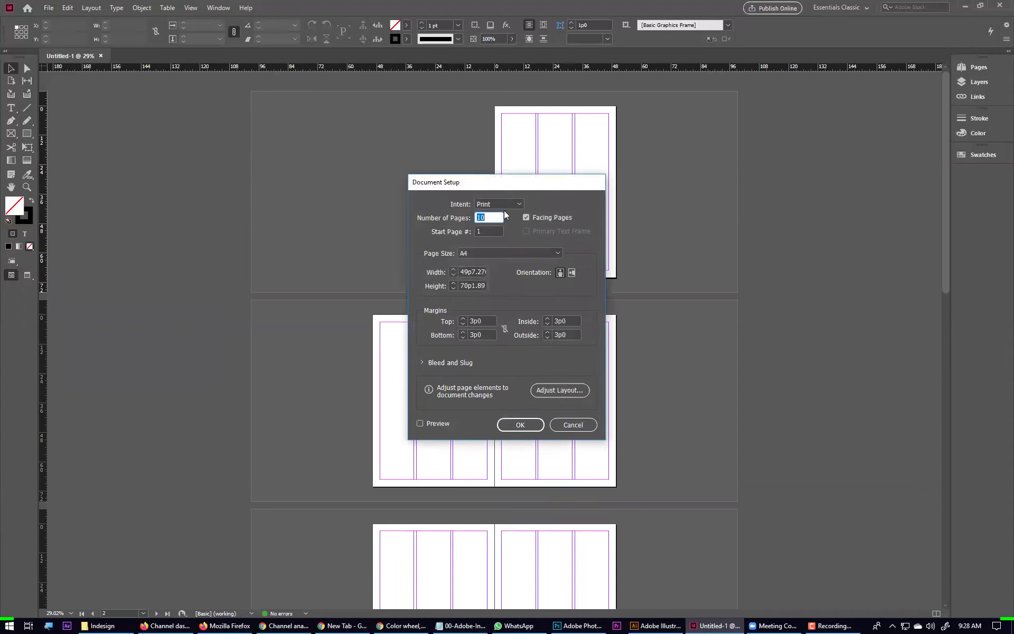
left_click_drag(516, 180, 337, 138)
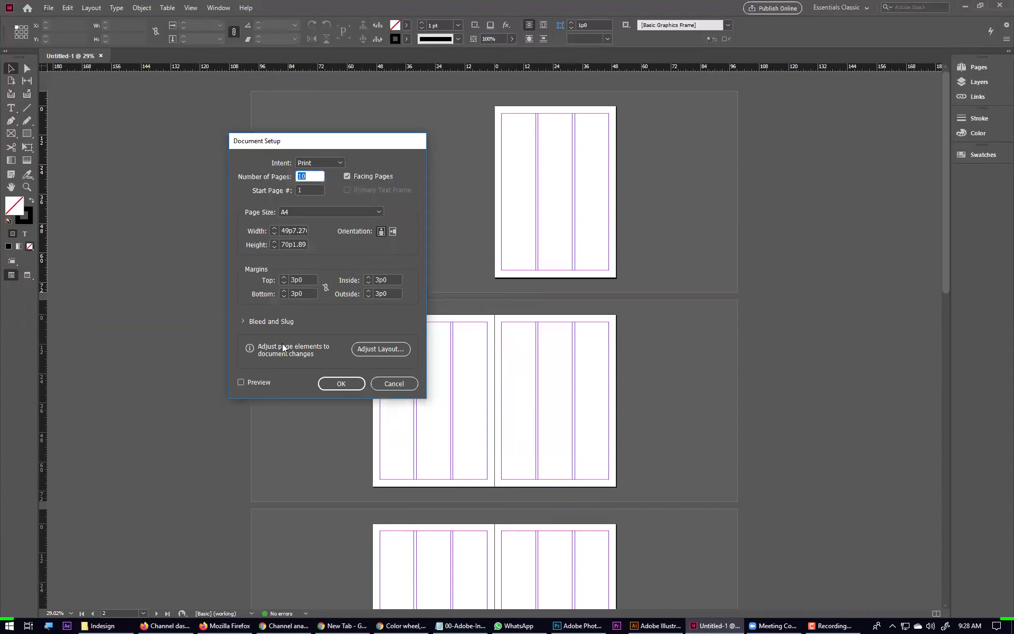
left_click(243, 321)
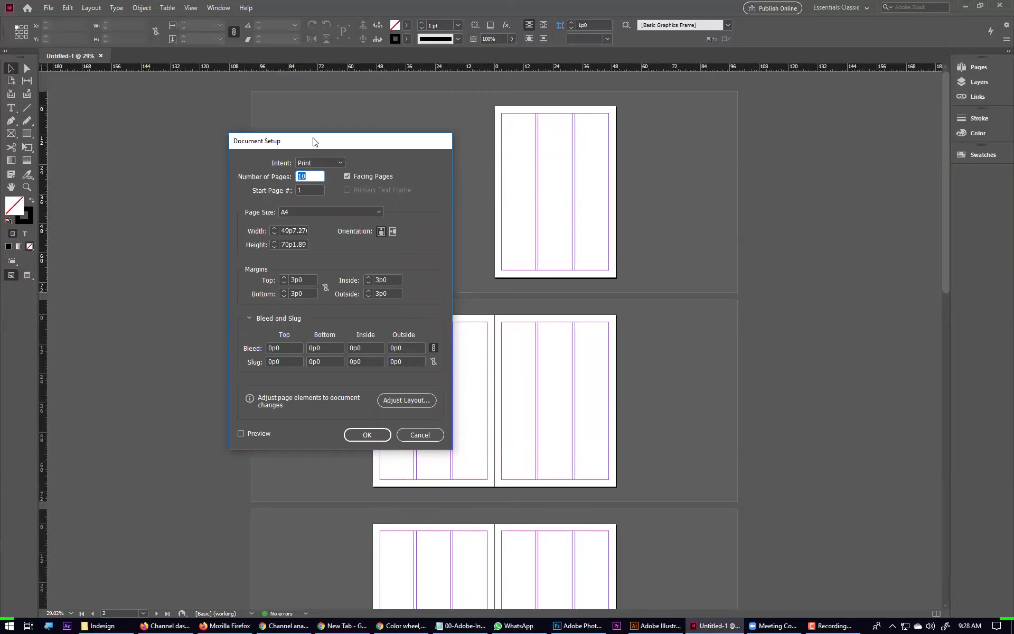
left_click_drag(313, 142, 213, 121)
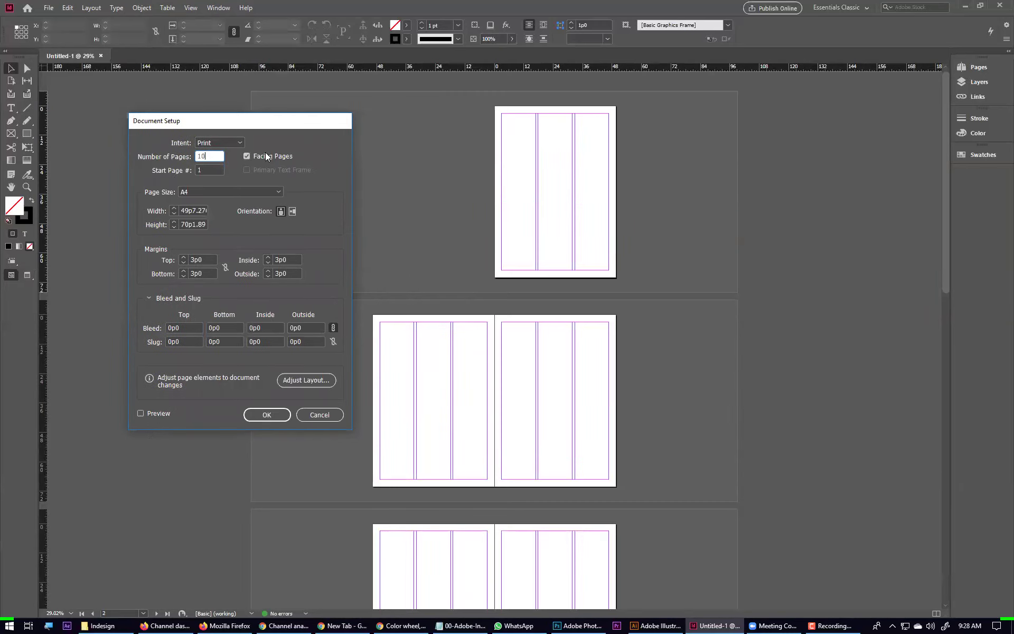
left_click(246, 156)
left_click(247, 155)
left_click(299, 381)
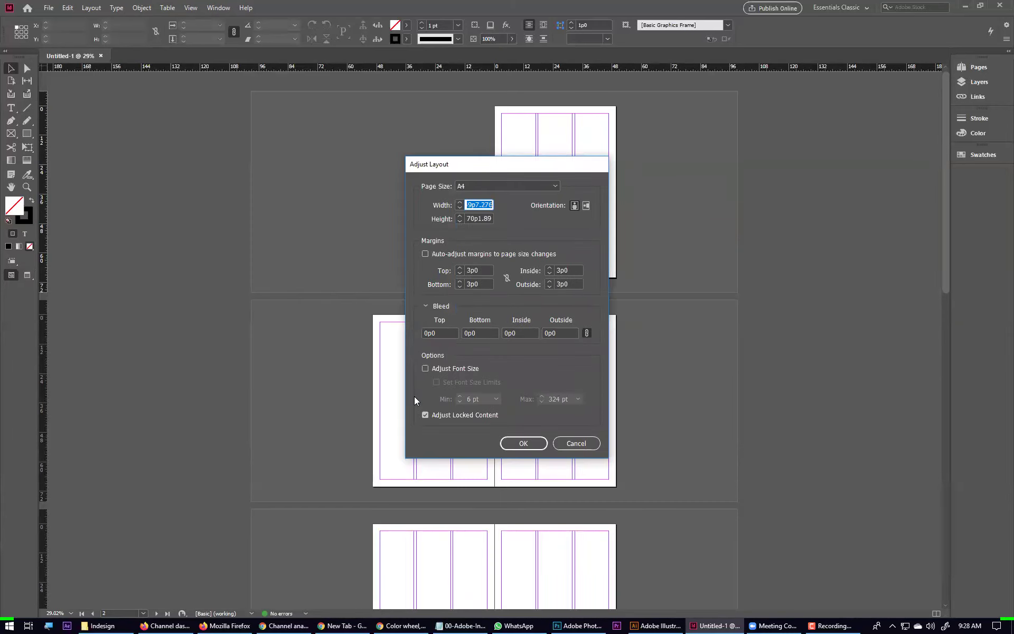
left_click(571, 443)
Step: Open the document setup, turn off Facing Pages, and enable Preview to see the change
left_click(49, 8)
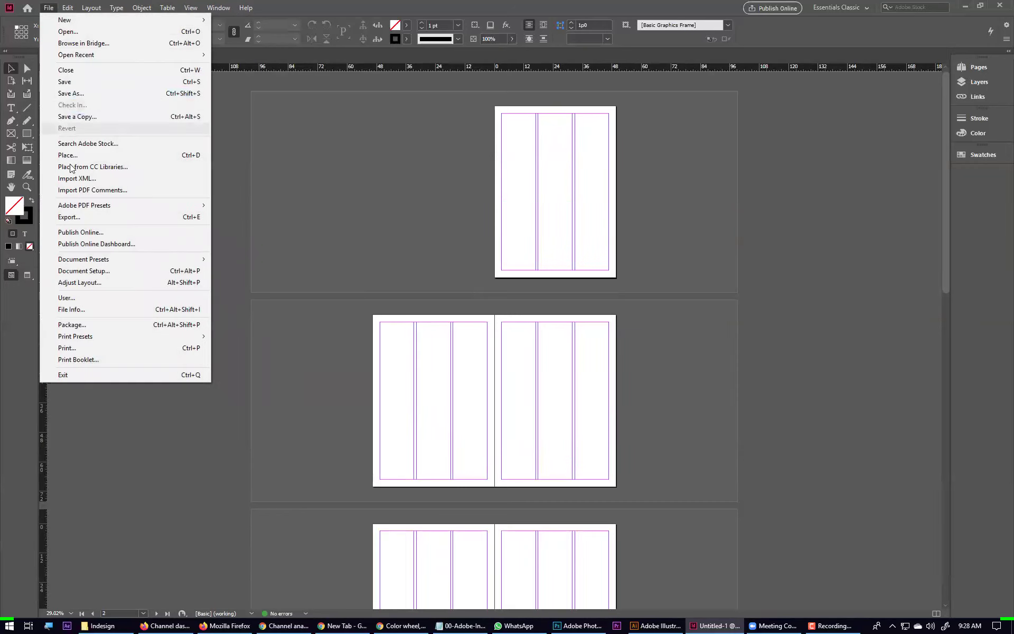
left_click(86, 269)
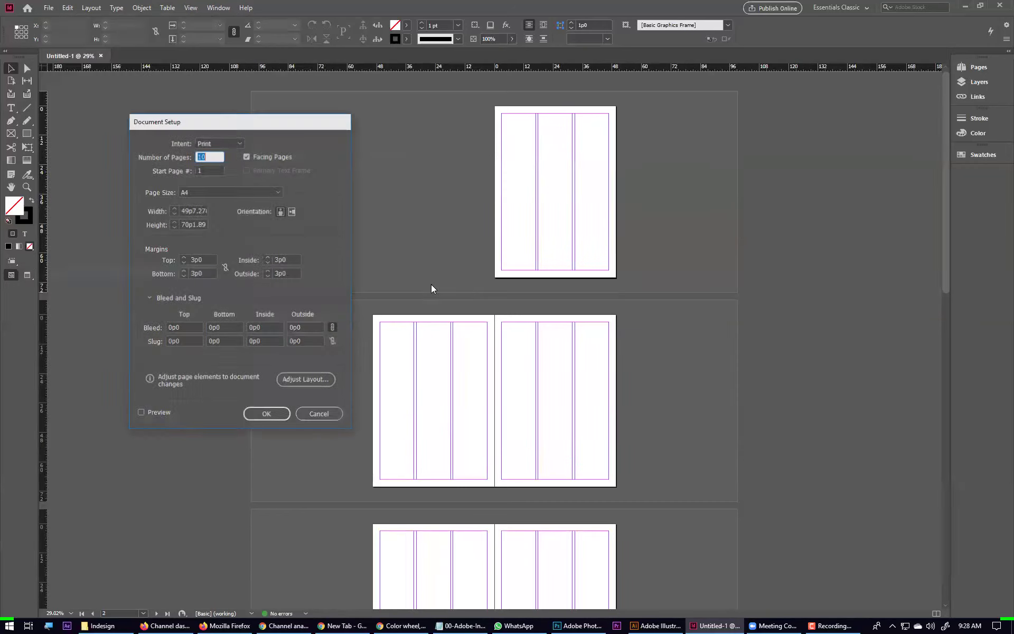
left_click(267, 155)
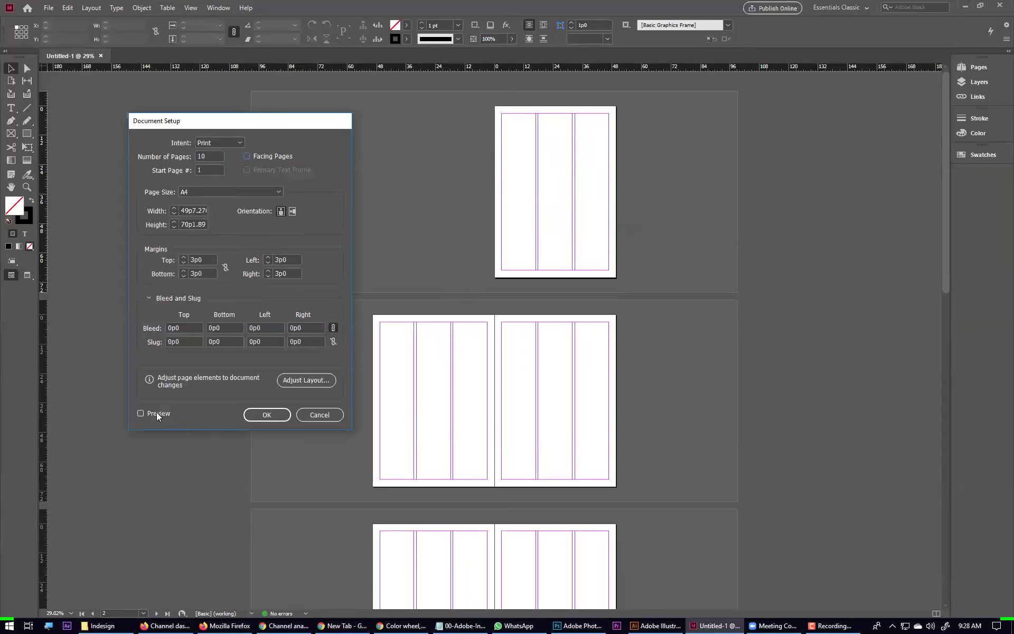
left_click(157, 413)
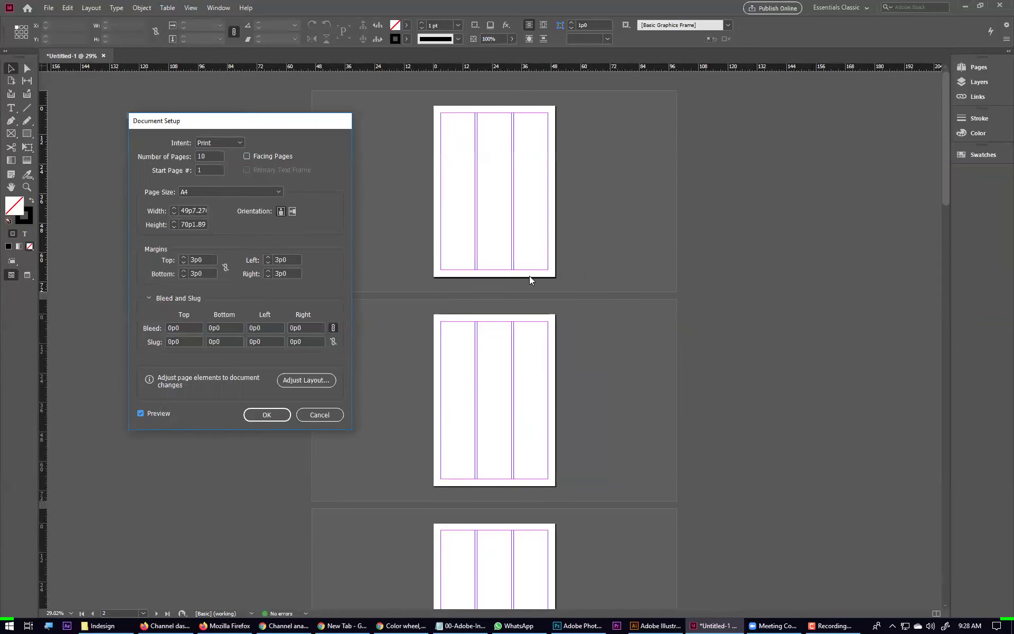
Step: Try a larger top margin in the document setup, return it to 3p0, and apply the single-page setup
left_click(183, 257)
left_click(183, 257)
left_click(182, 257)
left_click(183, 257)
left_click(182, 256)
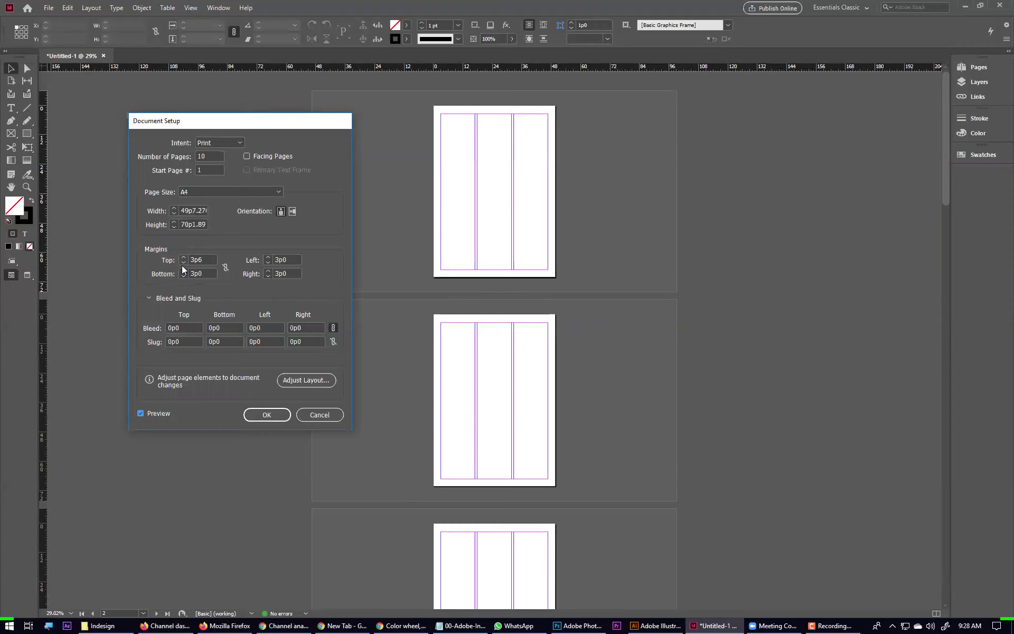
left_click(183, 264)
left_click(183, 264)
left_click(183, 264)
left_click(183, 264)
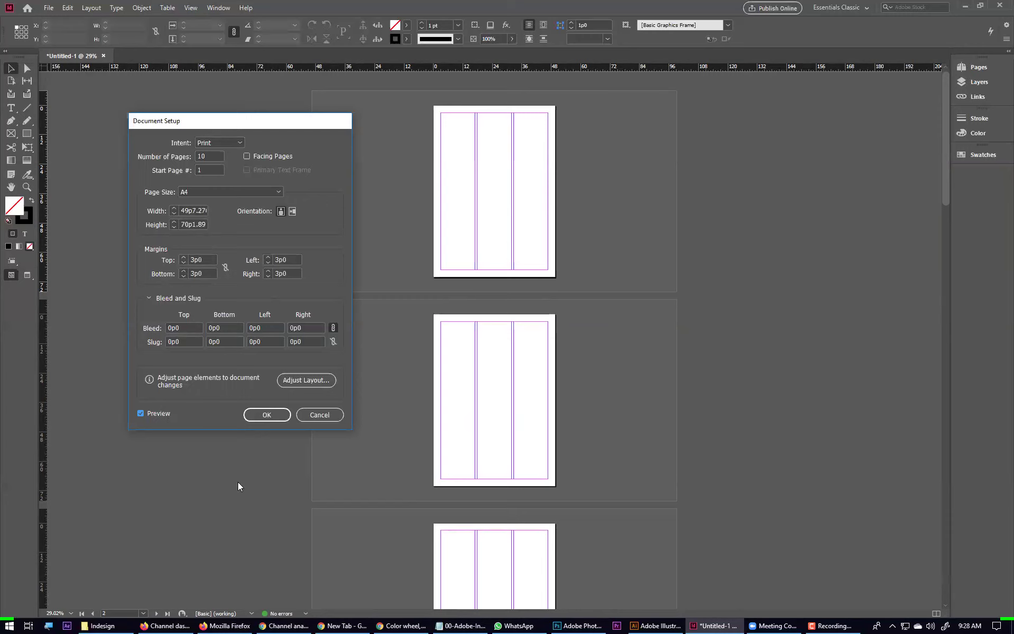
left_click(271, 416)
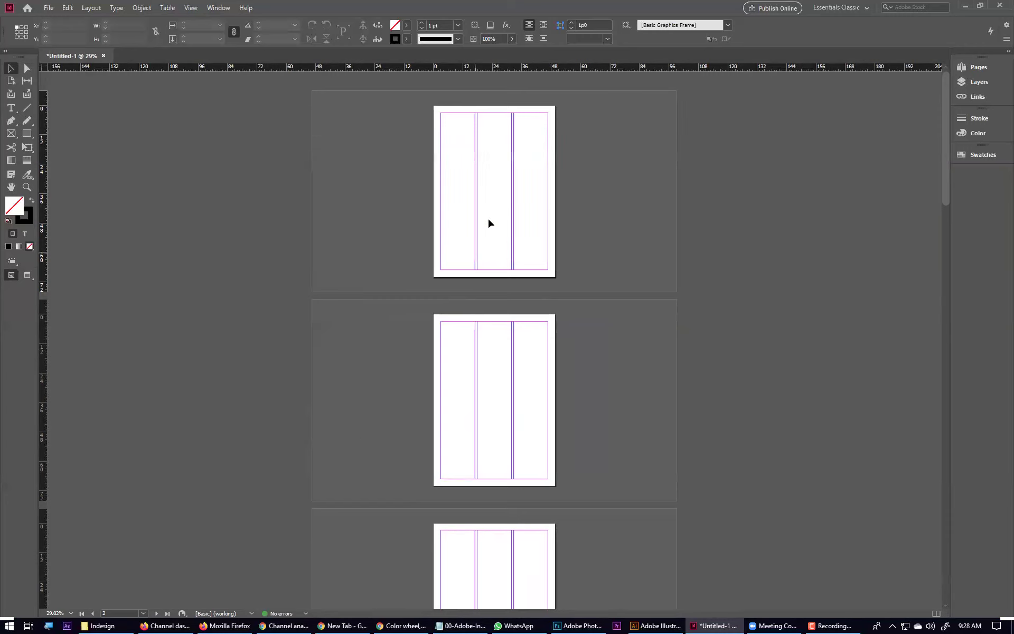
Step: Turn Facing Pages back on in the document setup and apply it to the document
left_click(48, 8)
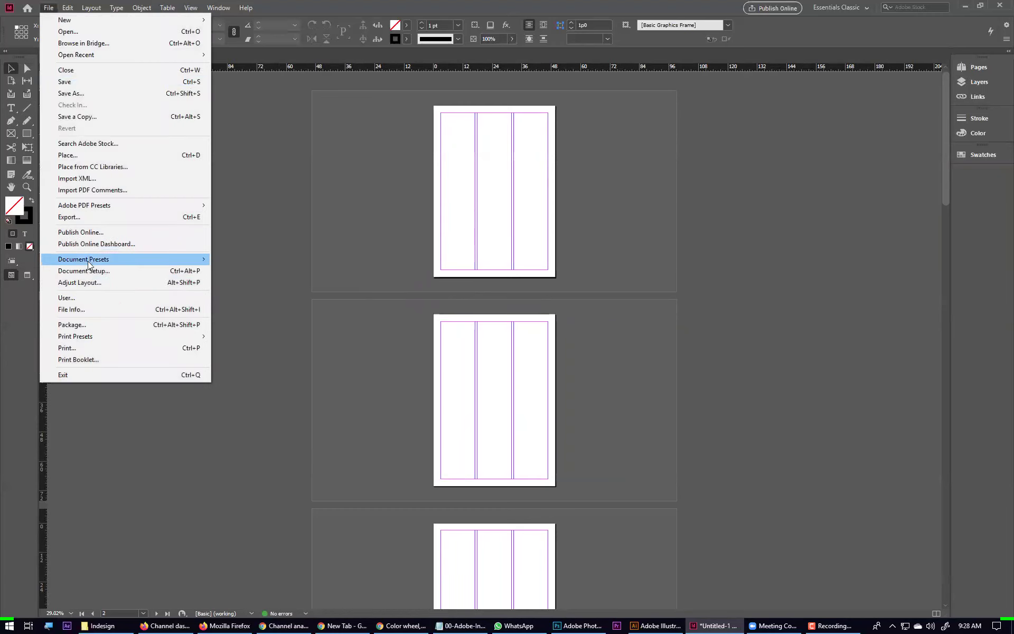
left_click(200, 271)
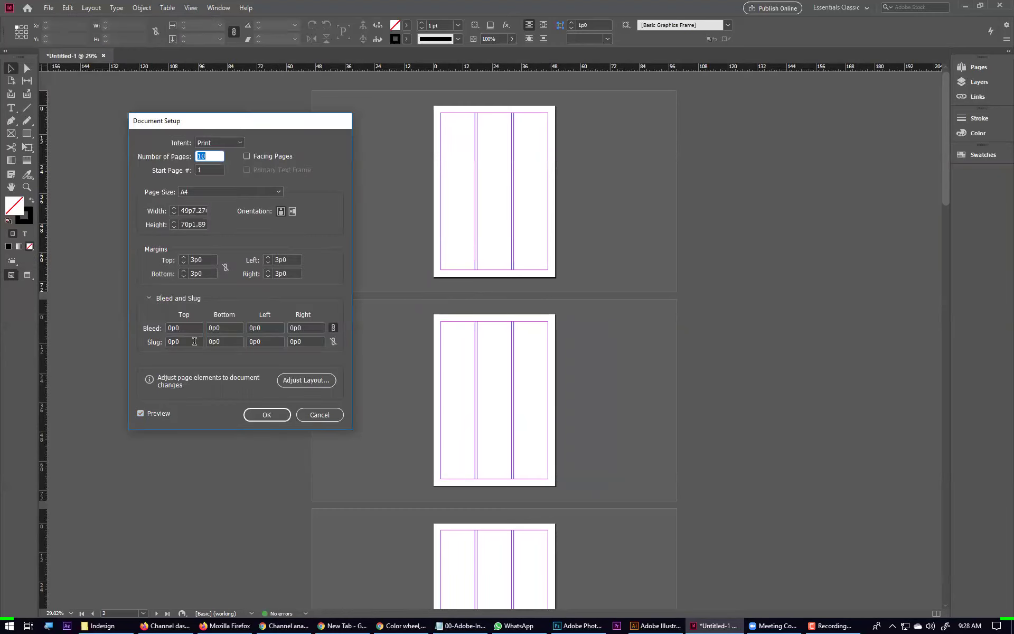
left_click(257, 157)
left_click(267, 415)
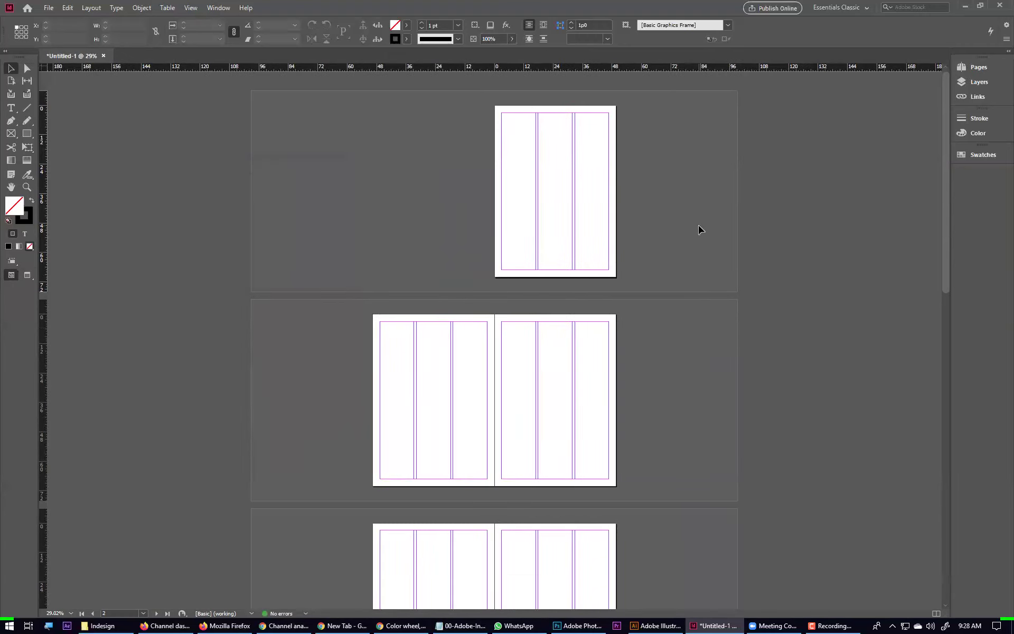
scroll(597, 372, "down", 5)
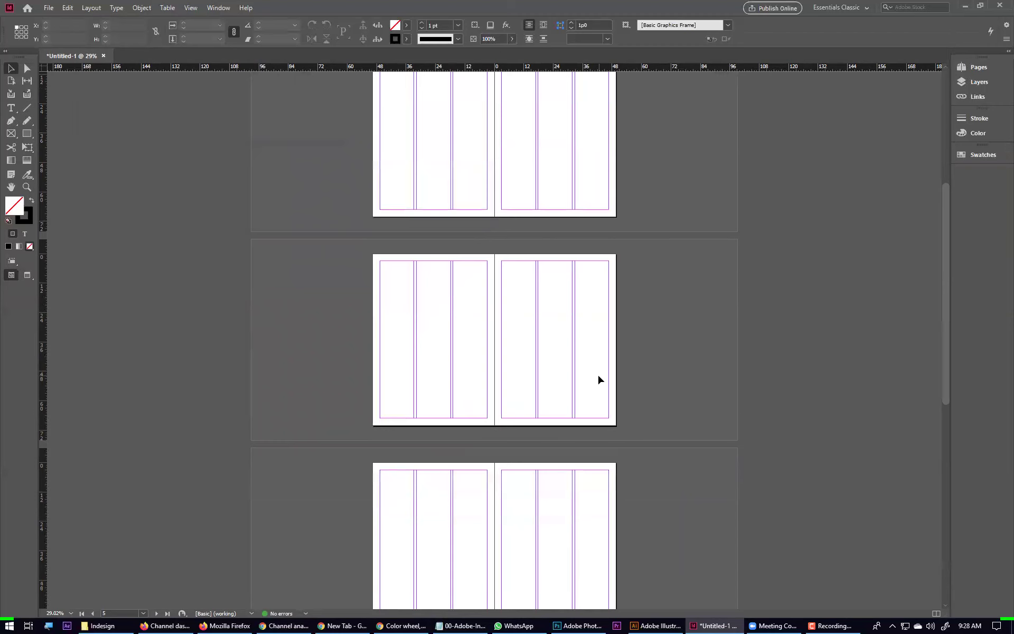
scroll(597, 373, "up", 3)
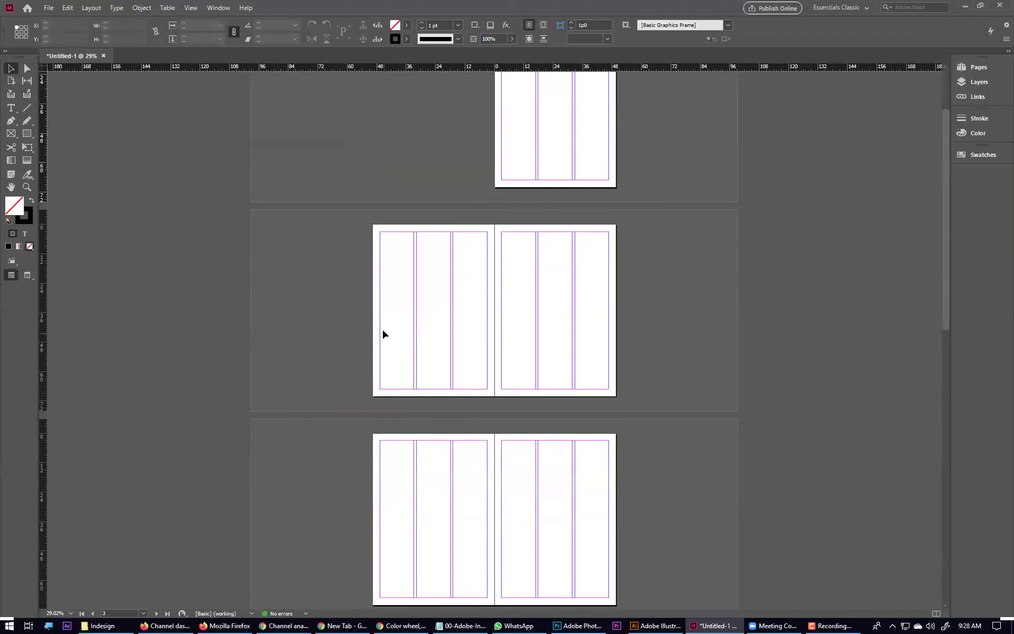
Step: Show the Pages panel and extend its height to list all of the document's spreads
left_click(93, 8)
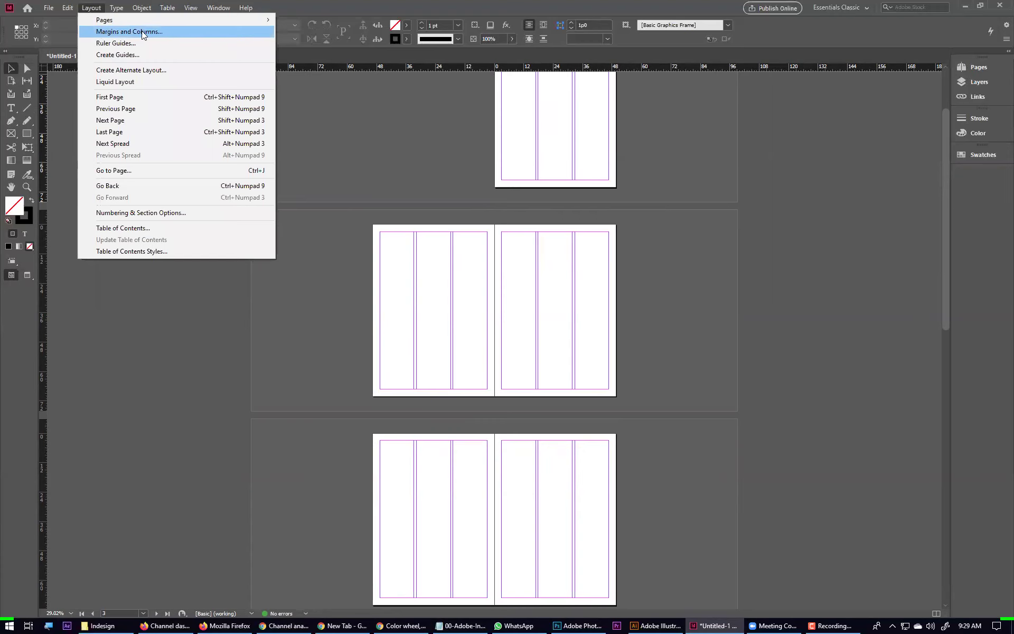
left_click(652, 207)
scroll(600, 215, "up", 2)
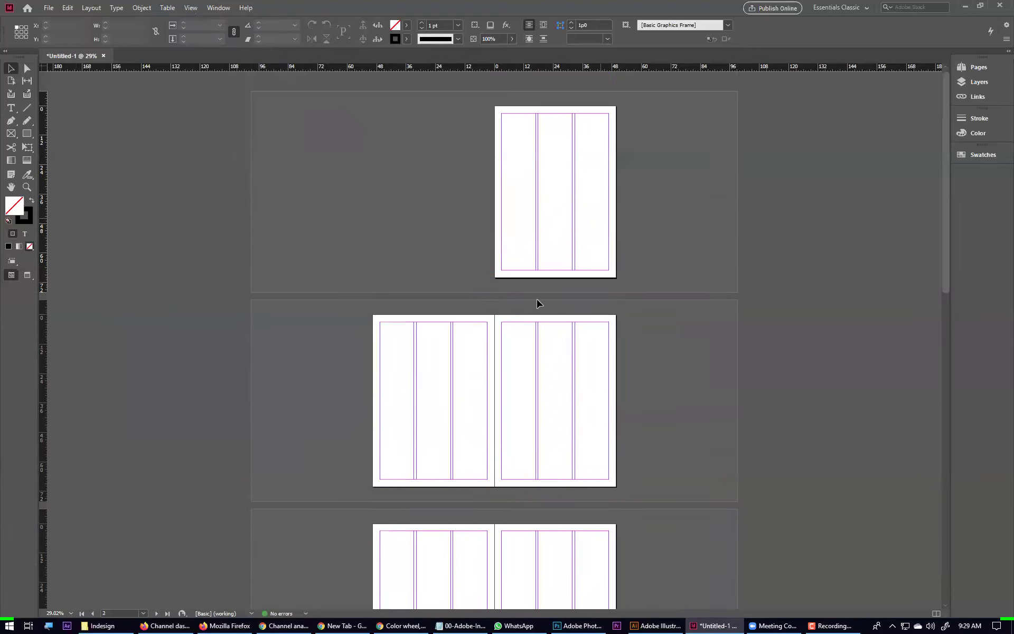
scroll(484, 393, "down", 1)
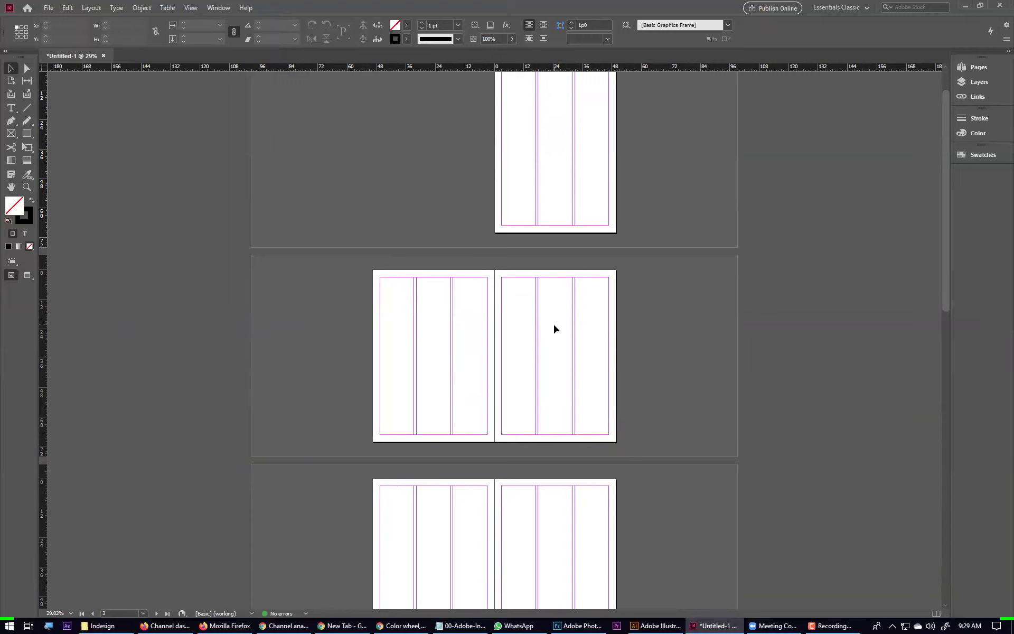
left_click(212, 9)
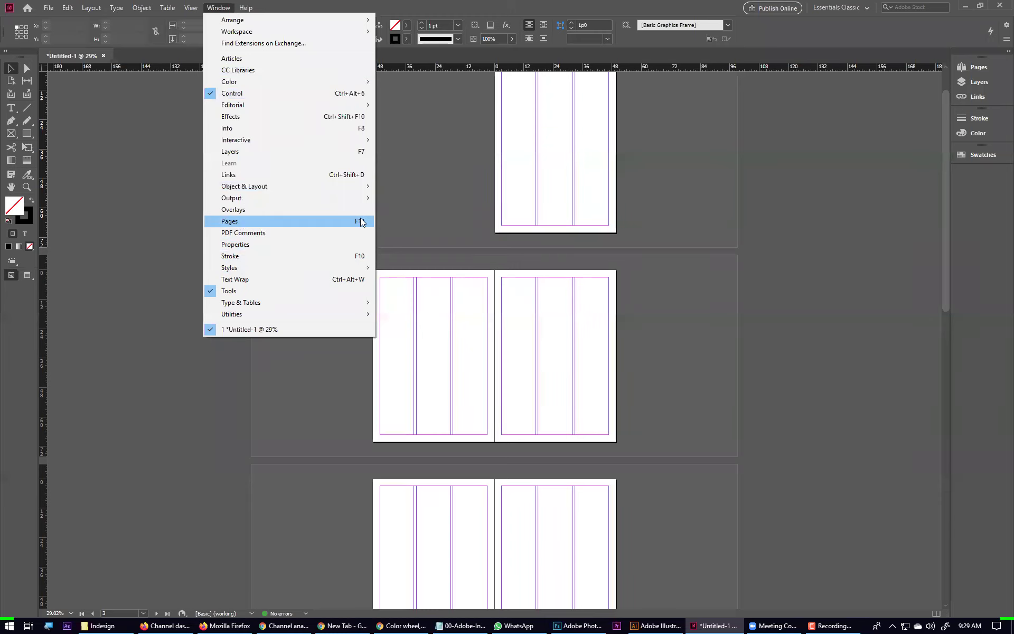
left_click(315, 219)
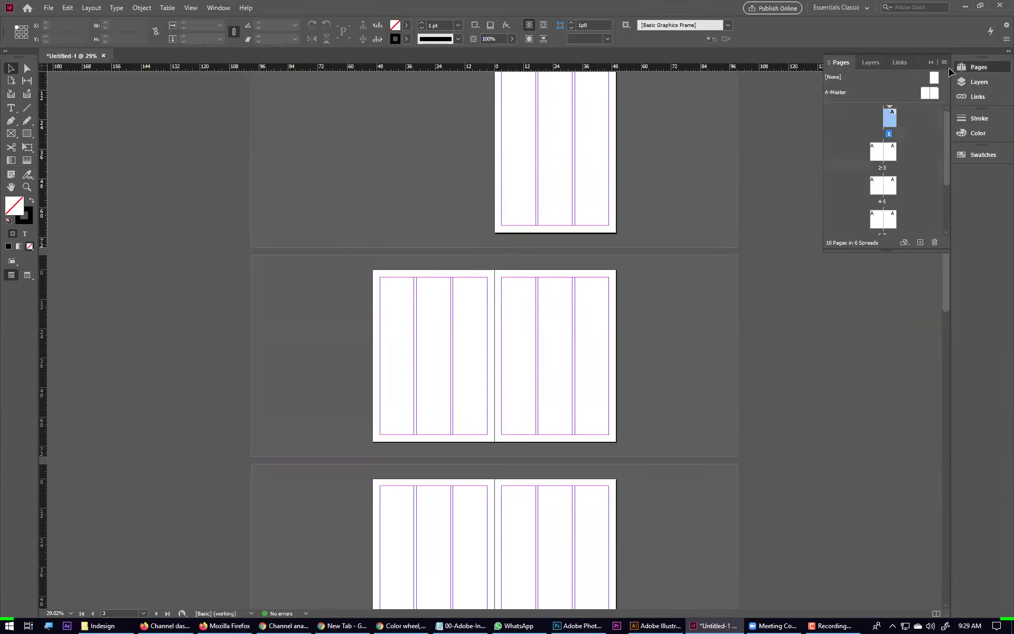
left_click_drag(883, 249, 879, 406)
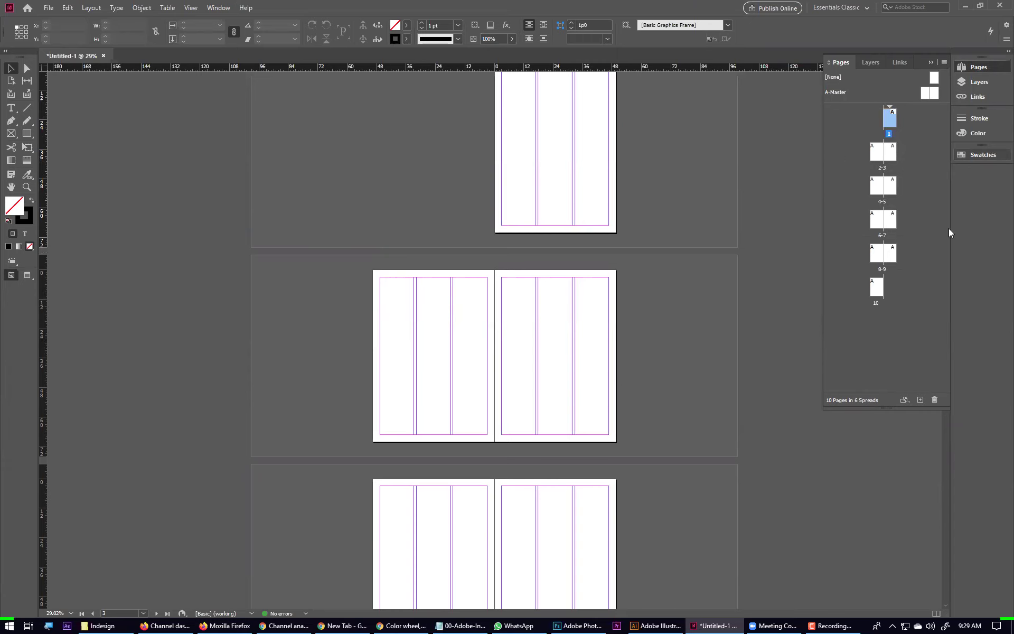
Step: Select pages 2, 5, 6, 7 and 8 together among the page thumbnails
left_click(876, 154)
left_click(891, 186, "ctrl")
left_click(872, 219, "ctrl")
left_click(894, 222, "ctrl")
left_click(875, 254, "ctrl")
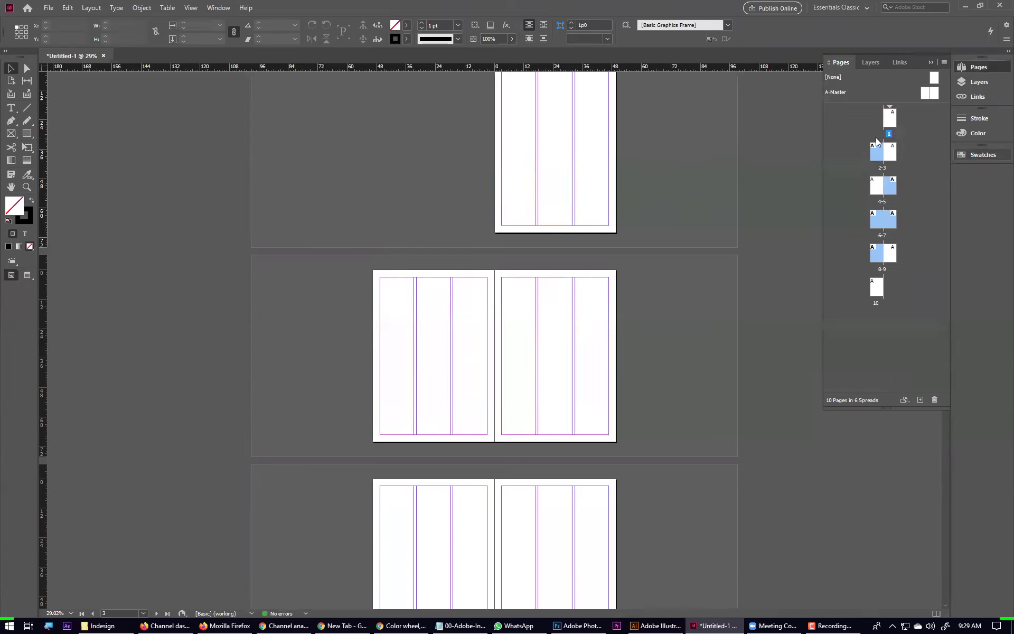
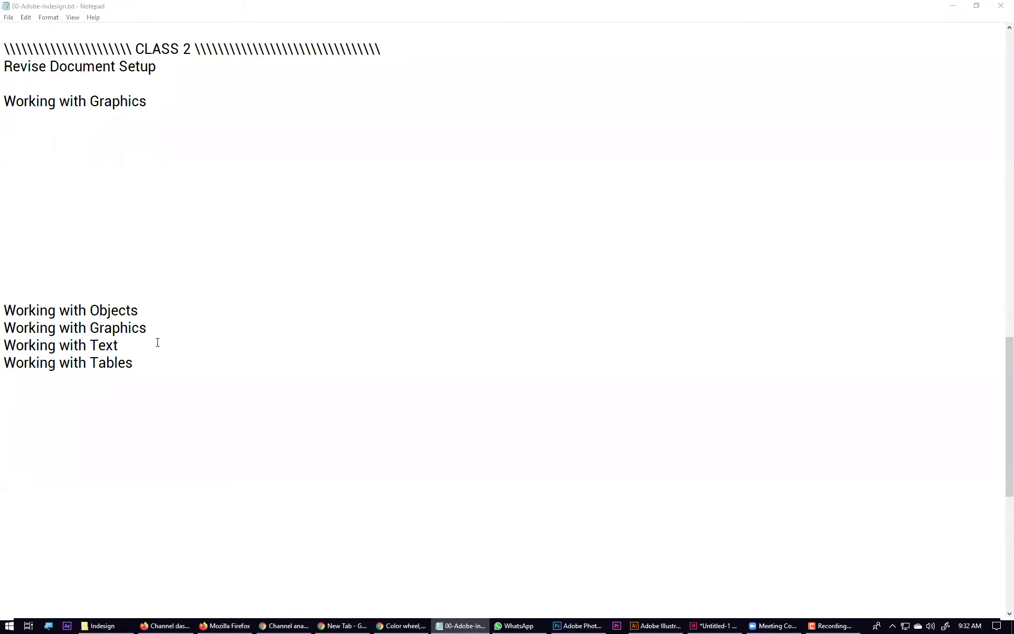
Step: Add the line "- Frames" under "Working with Graphics" in the CLASS 2 section of the Notepad class notes
left_click(53, 127)
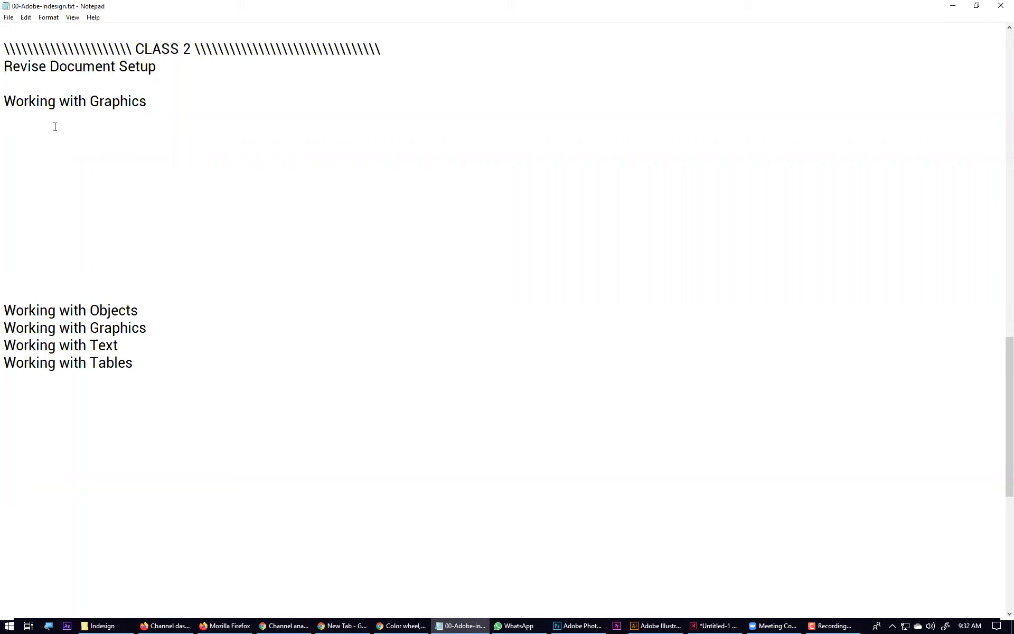
type("Framss")
key("Left")
key("Left")
key("Left")
type("-")
Step: Review the Project Pipeline notes, highlighting the Implementation line and its Framing stage, and return to the CLASS 2 section
scroll(94, 147, "up", 11)
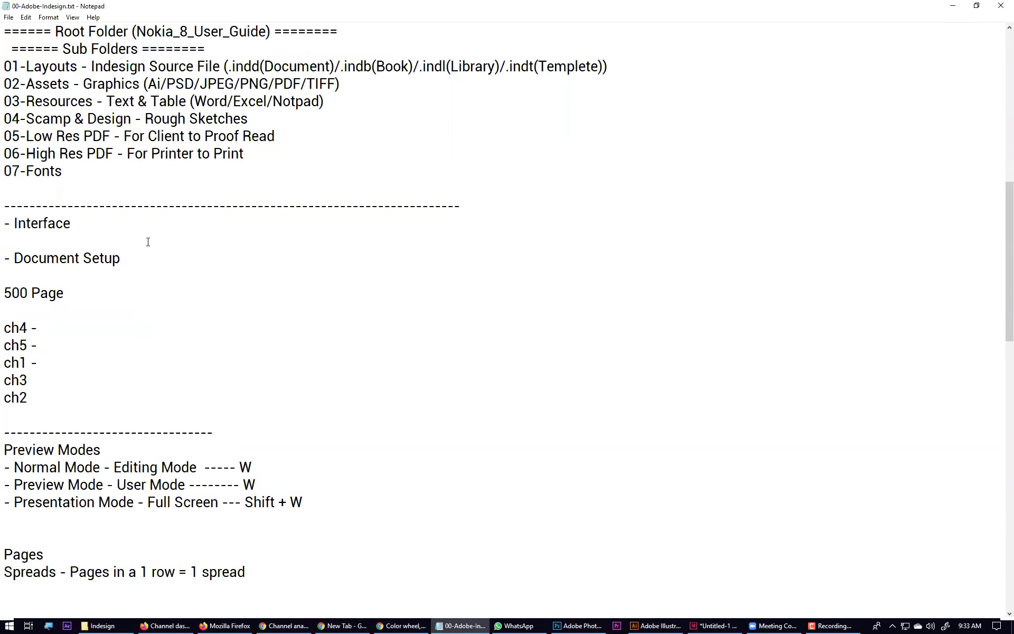
scroll(190, 249, "up", 2)
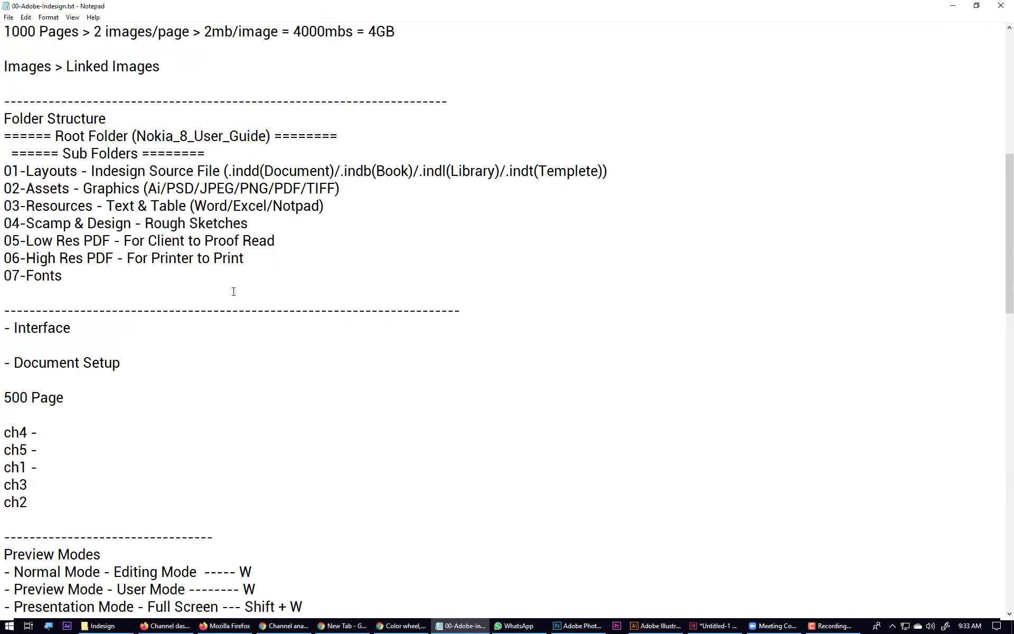
scroll(227, 295, "up", 5)
left_click_drag(6, 219, 484, 223)
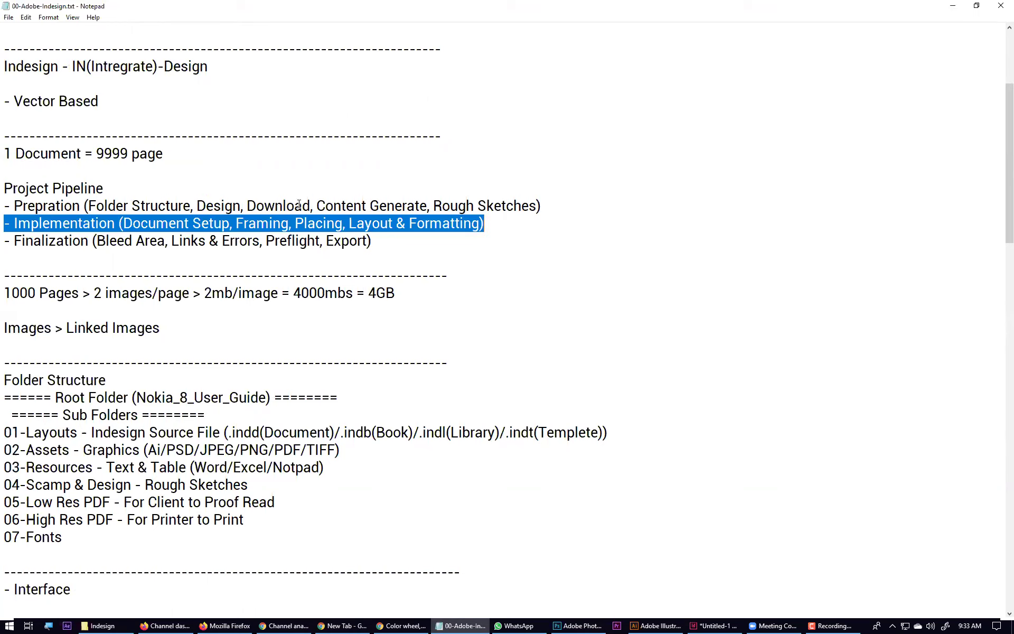
scroll(342, 205, "down", 16)
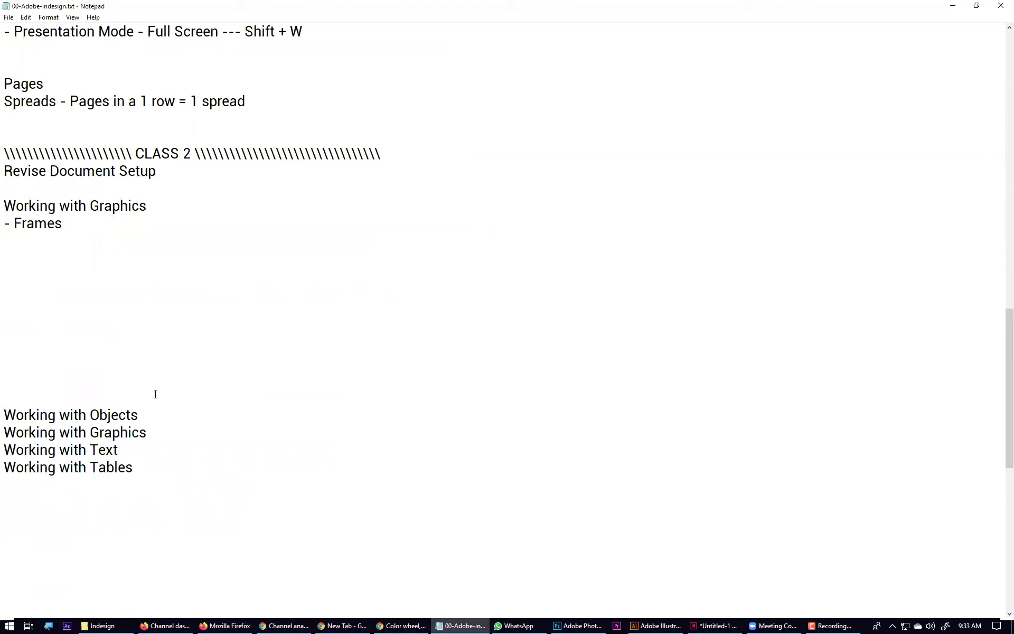
scroll(155, 394, "up", 15)
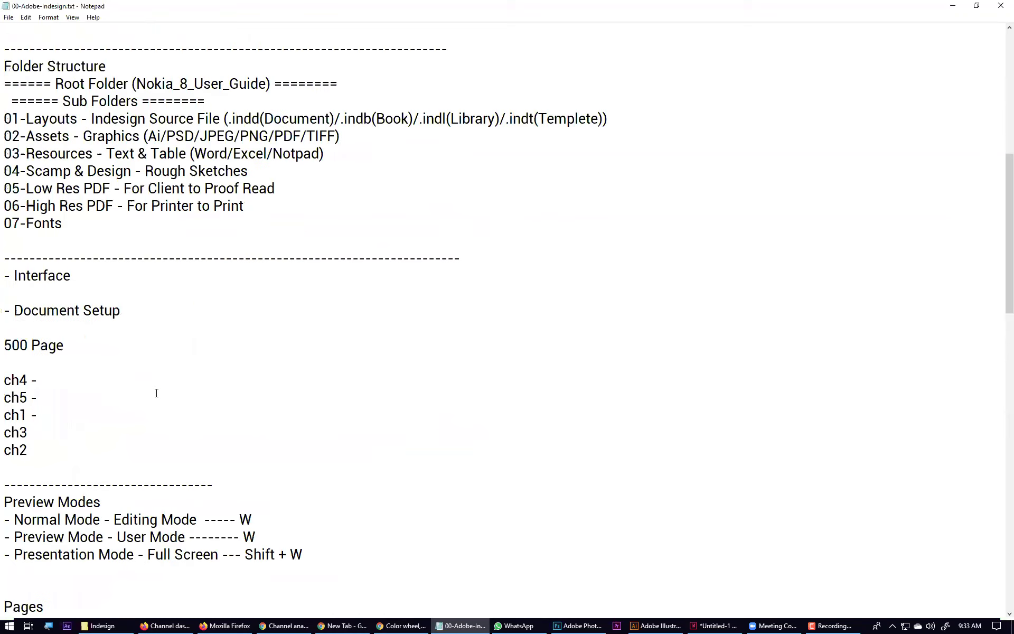
scroll(170, 384, "up", 3)
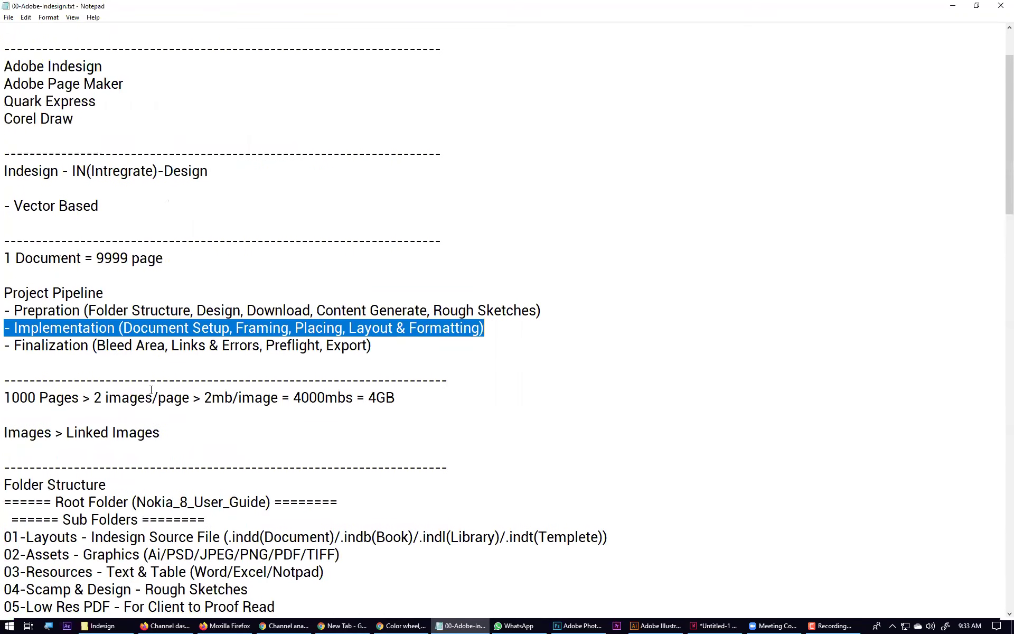
left_click(199, 345)
left_click_drag(235, 327, 281, 328)
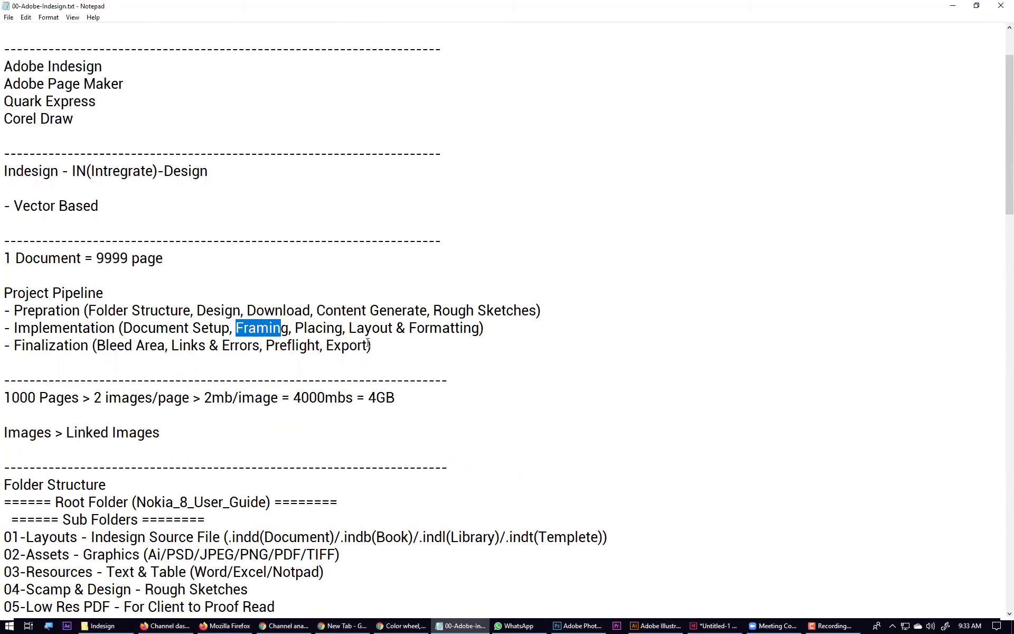
scroll(263, 332, "down", 20)
scroll(81, 212, "up", 3)
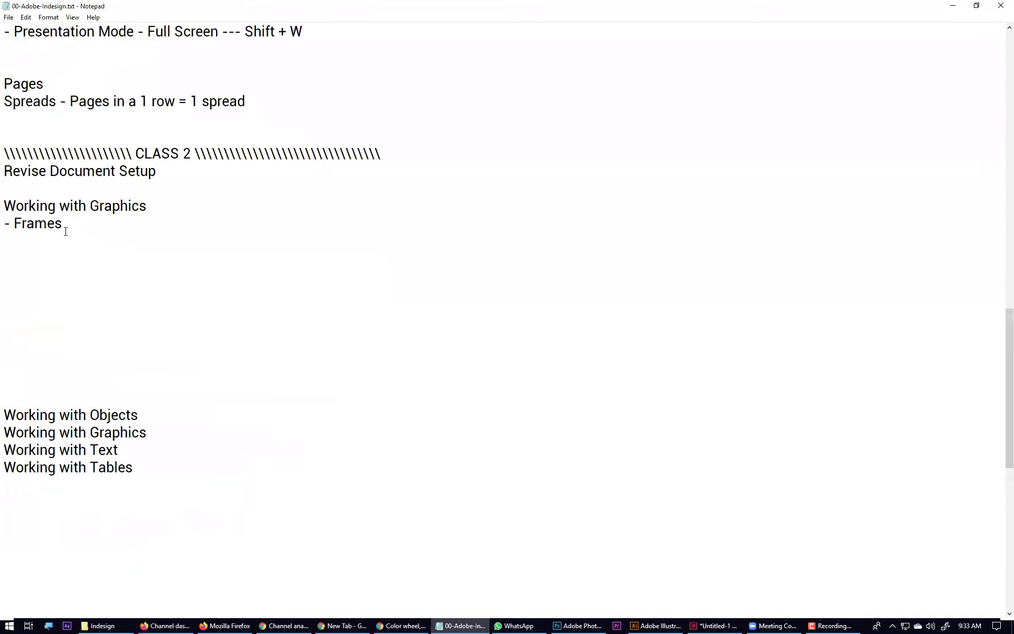
Step: Switch to InDesign, activate the Rectangle Frame tool and return to the first page of the document
left_click(714, 625)
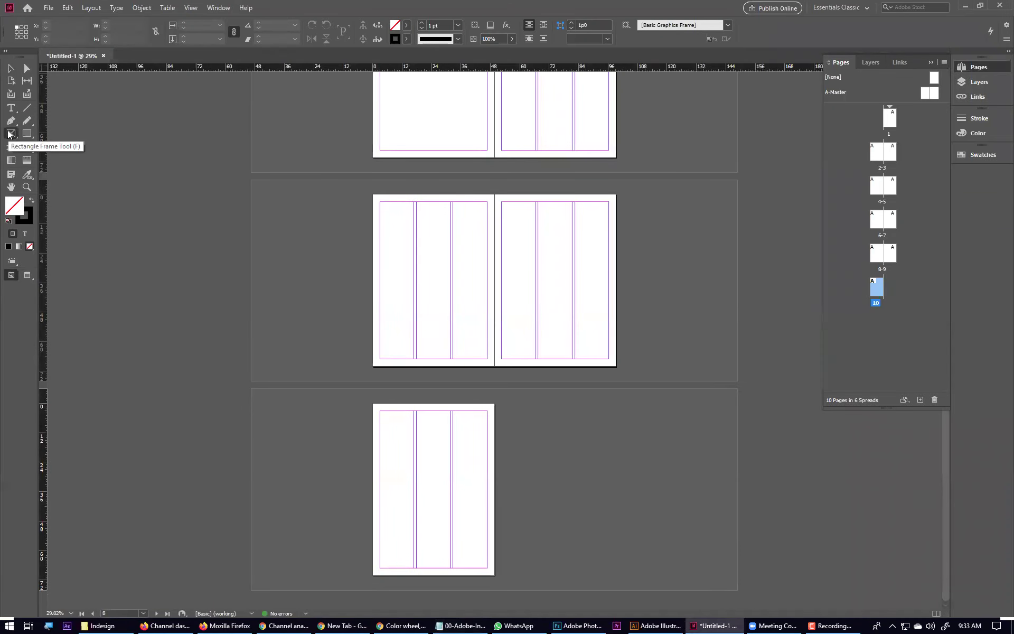
left_click(11, 134)
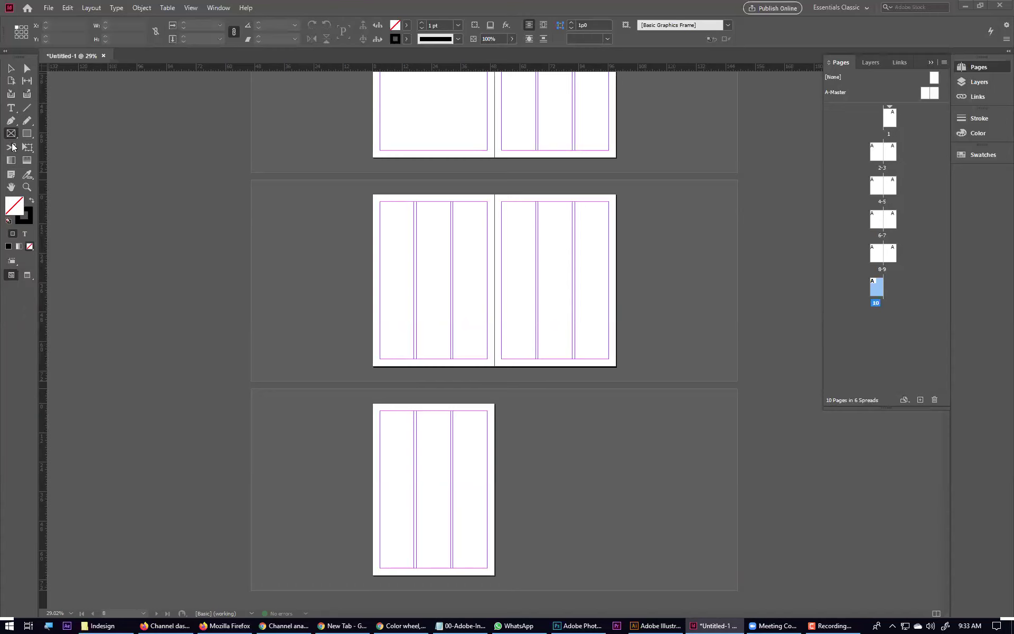
key("super+plus")
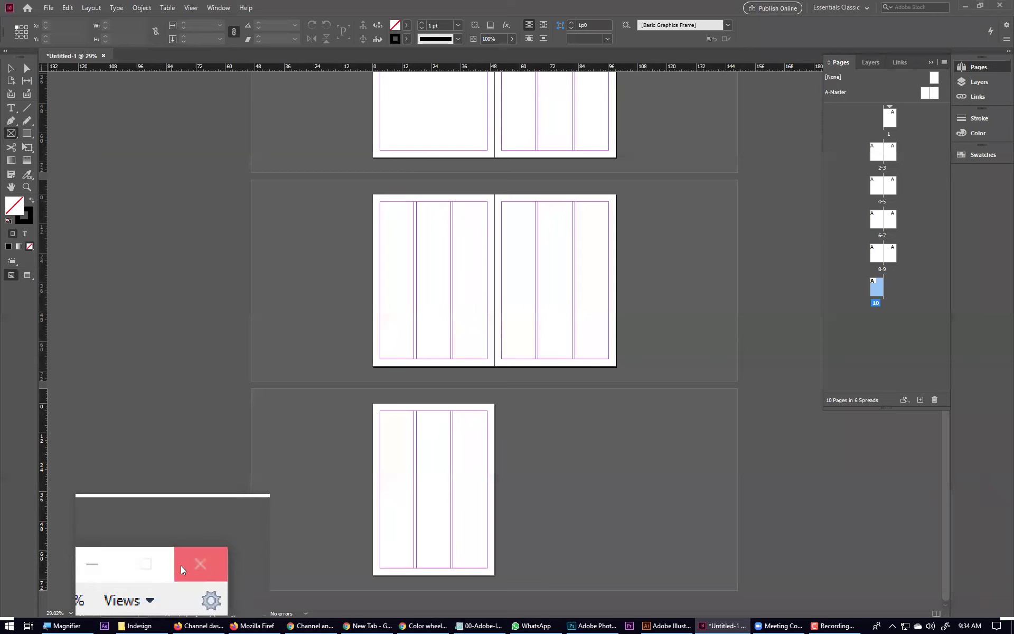
key("super+Escape")
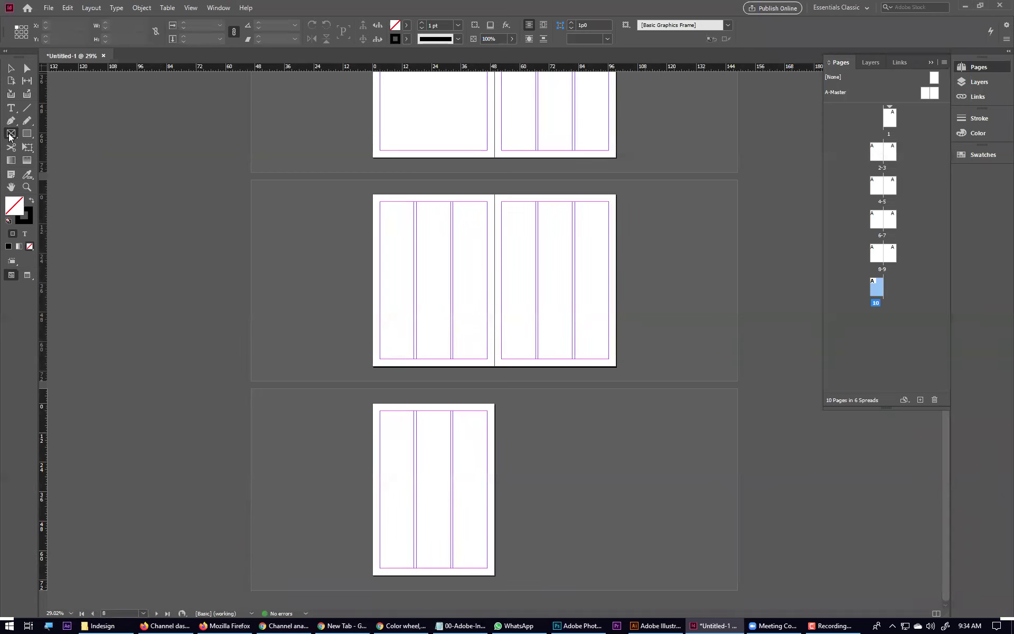
scroll(547, 277, "up", 15)
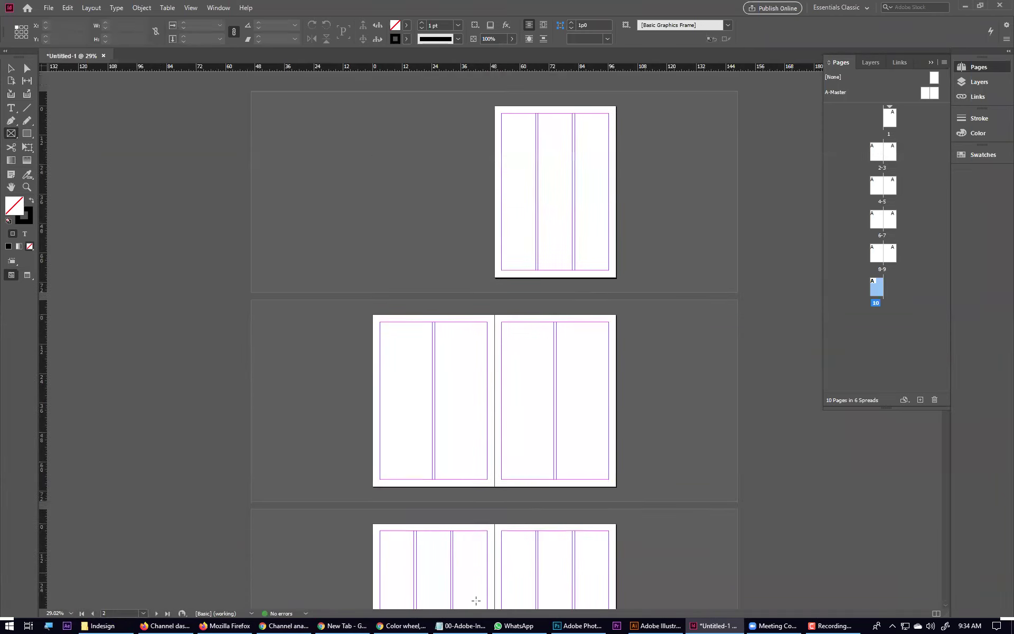
Step: In the Notepad notes, append "(Uniform Frames)" to the Frames line and add "==== Text" and "==== Graphics" on separate lines below it
left_click(459, 626)
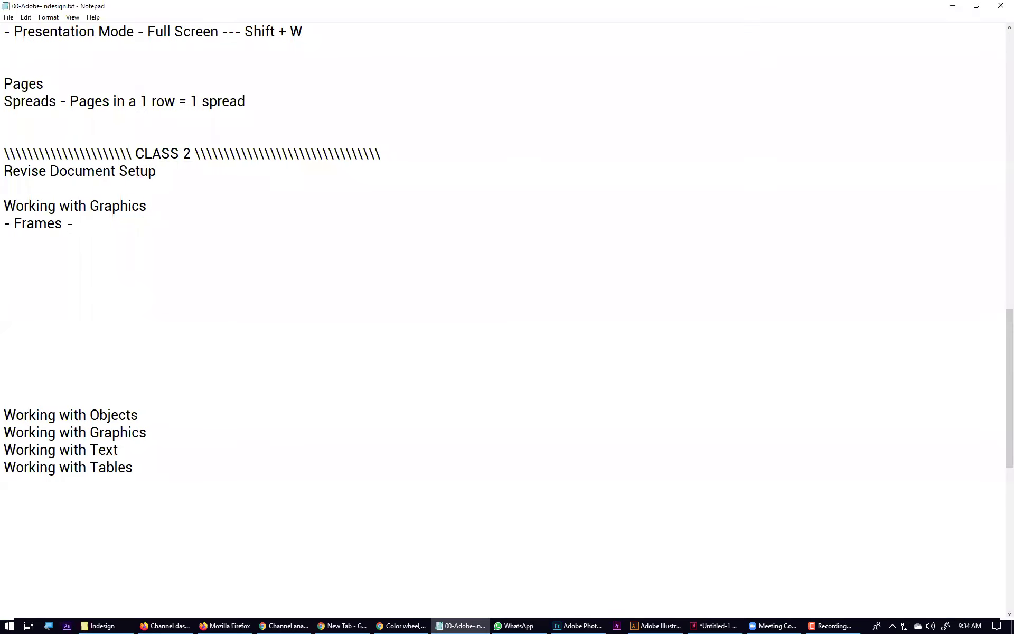
key("Return")
type("====")
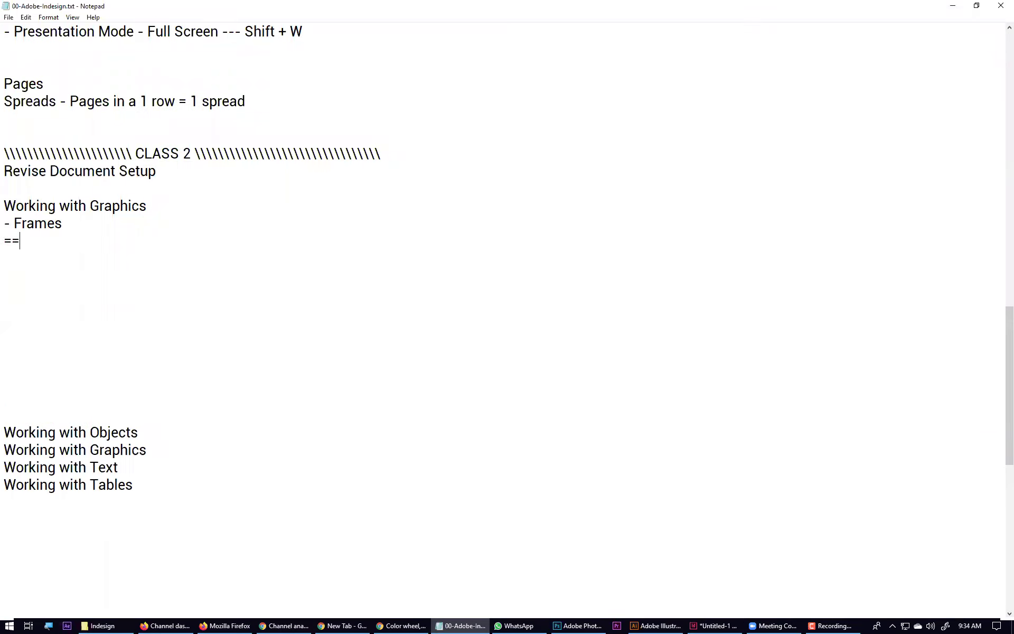
type(" ()")
key("Left")
type("I")
key("BackSpace")
type("Uniform Frames) ==== ")
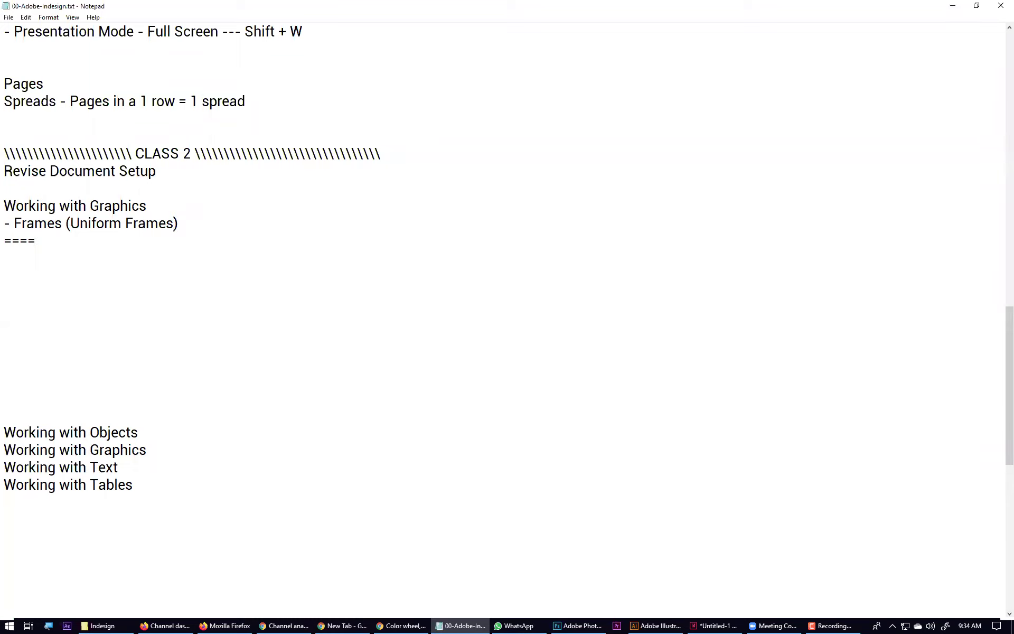
type("Text ")
type("==== G")
type("raphics")
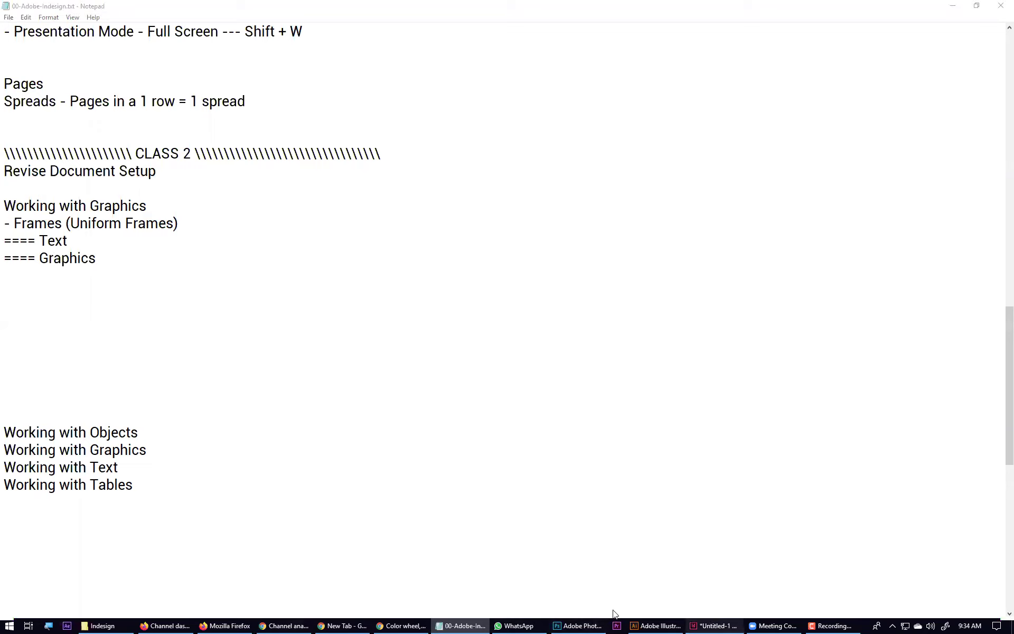
Step: Back in InDesign, fit page 1 in the window and draw a full-width rectangle frame, about 49p7 by 11p10, near the top margin
left_click(716, 625)
left_click(11, 134)
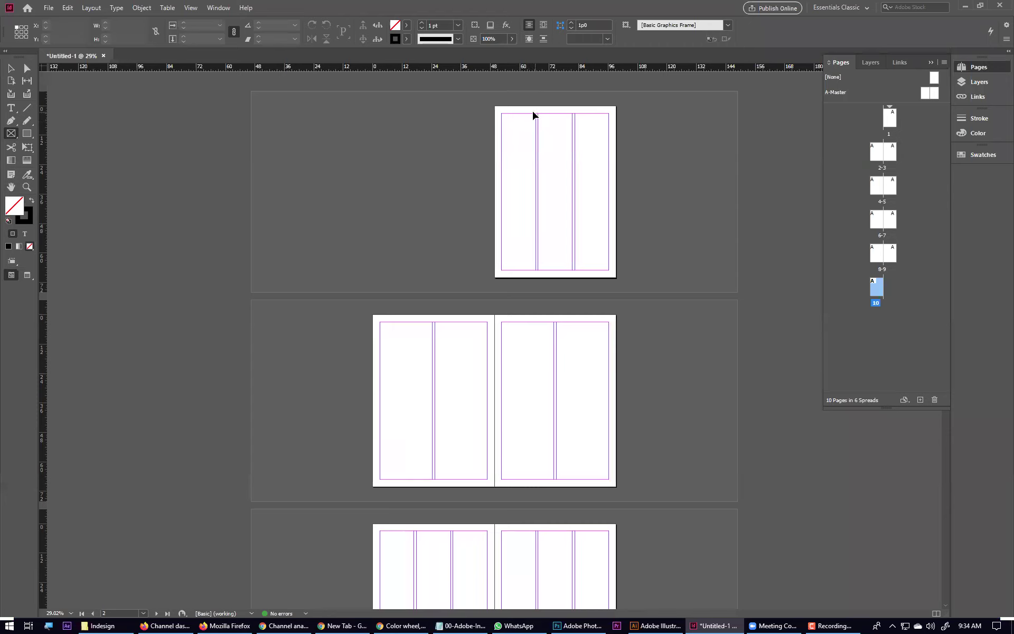
key("ctrl+0")
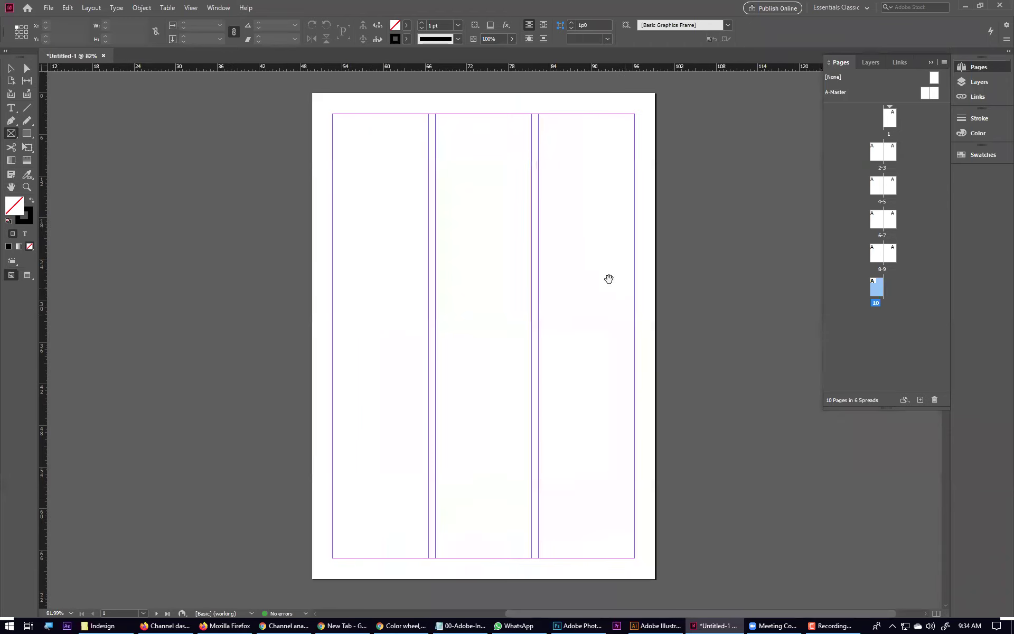
left_click(930, 63)
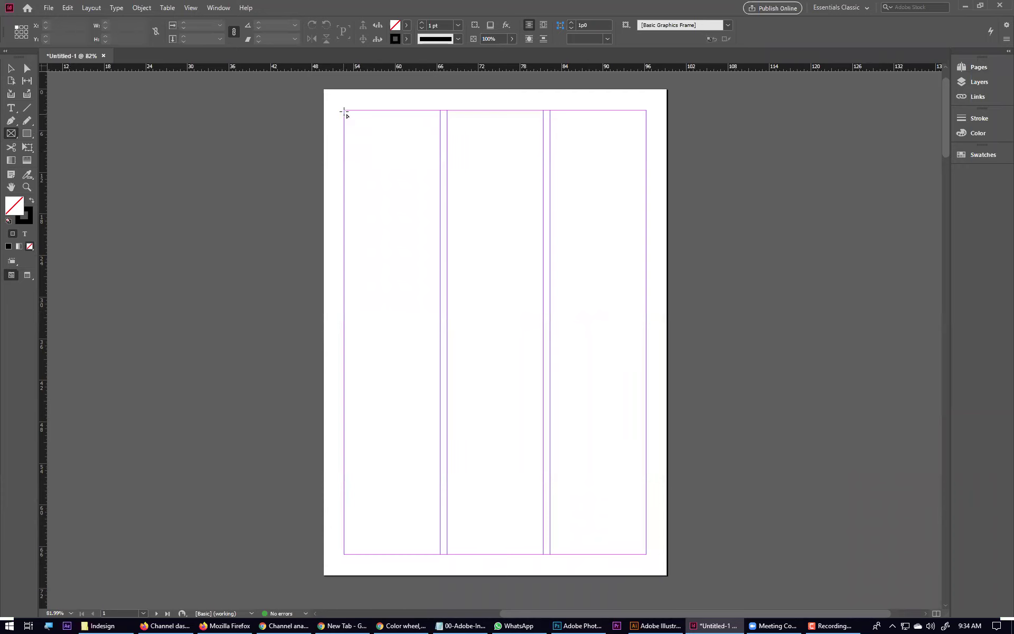
left_click_drag(324, 110, 668, 191)
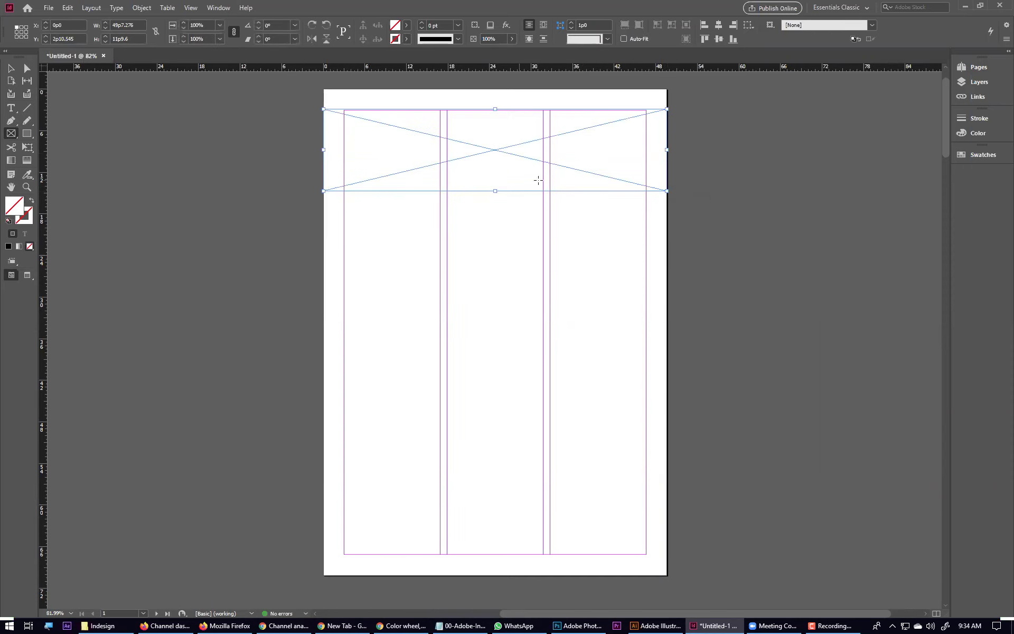
Step: Check page 1 in Preview mode with nothing selected and return to Normal mode
key("w")
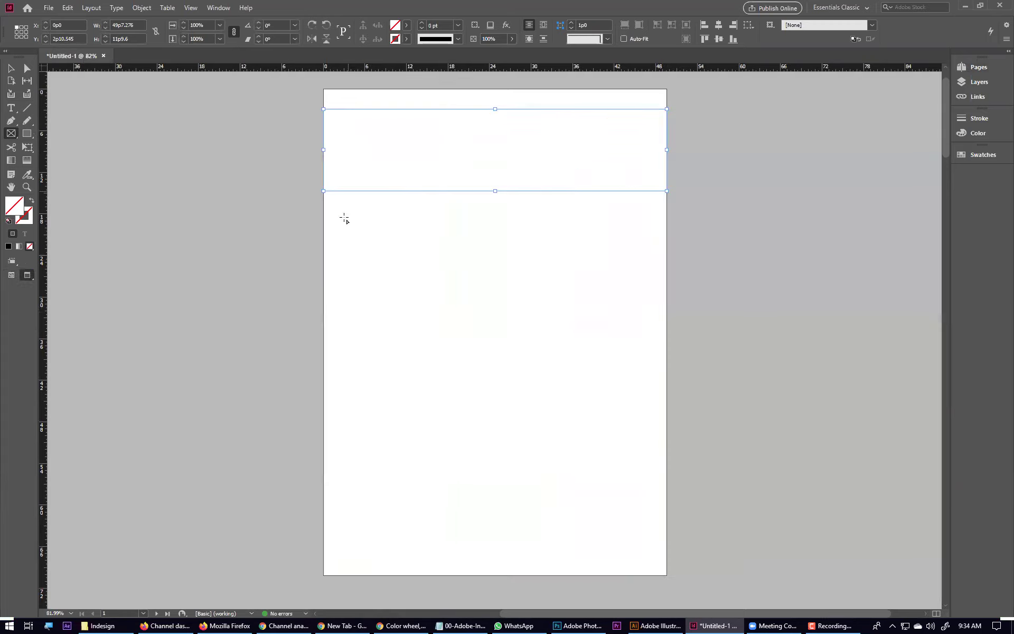
key("ctrl+shift+a")
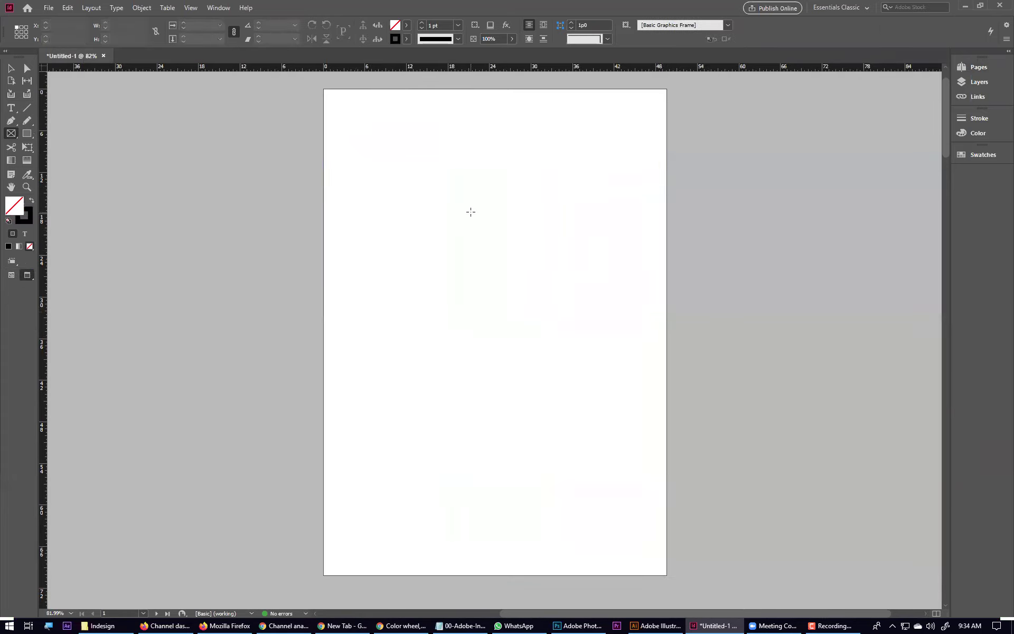
key("w")
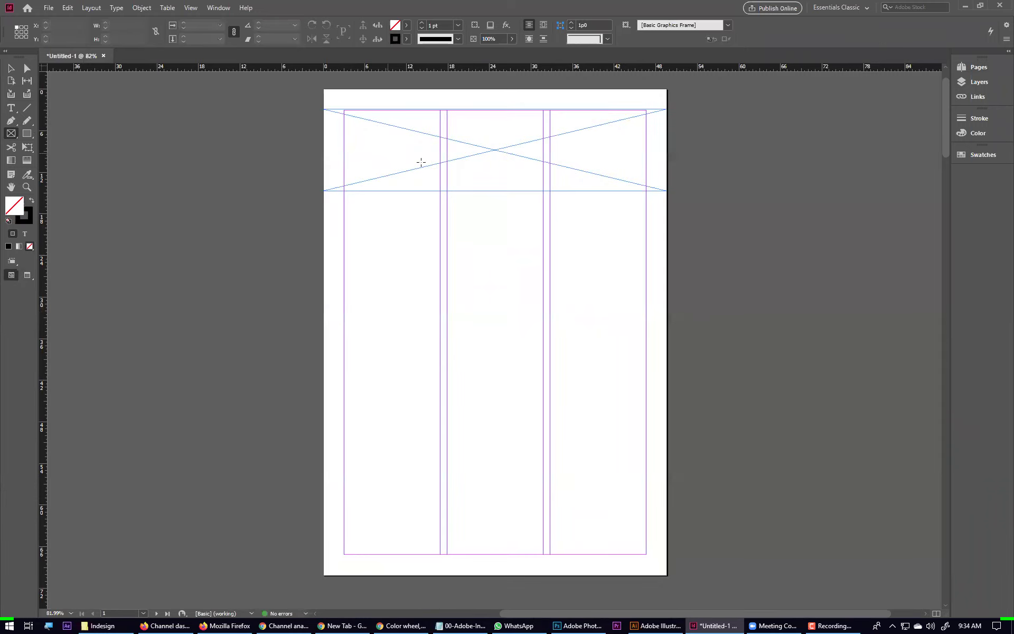
Step: Snap the full-width frame to the top margin and draw a square frame about 13p11 wide below it, filling the first column's width
left_click(474, 168, "ctrl")
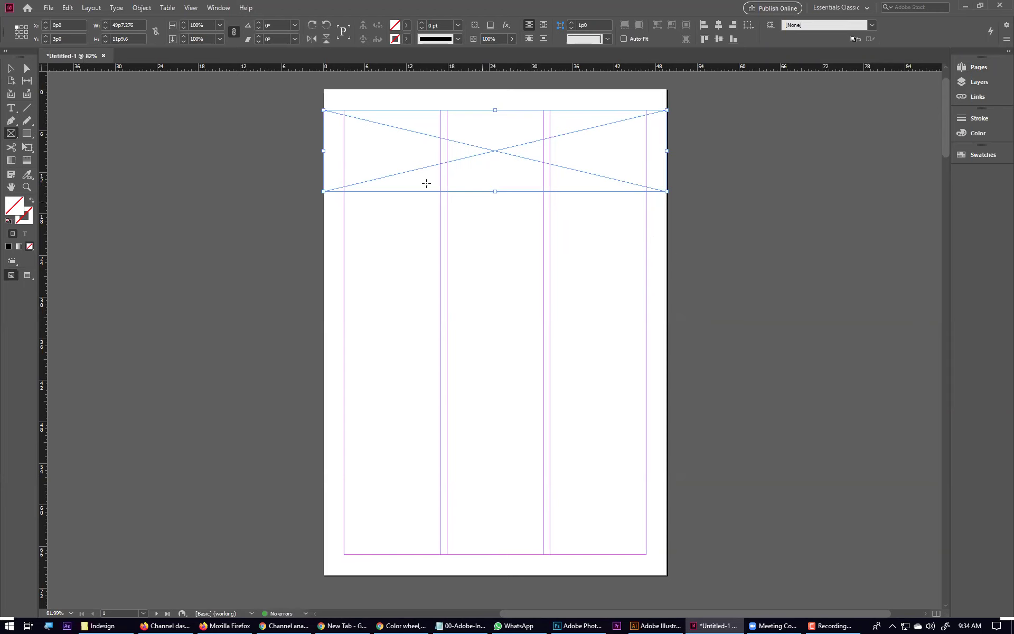
left_click_drag(347, 199, 445, 297)
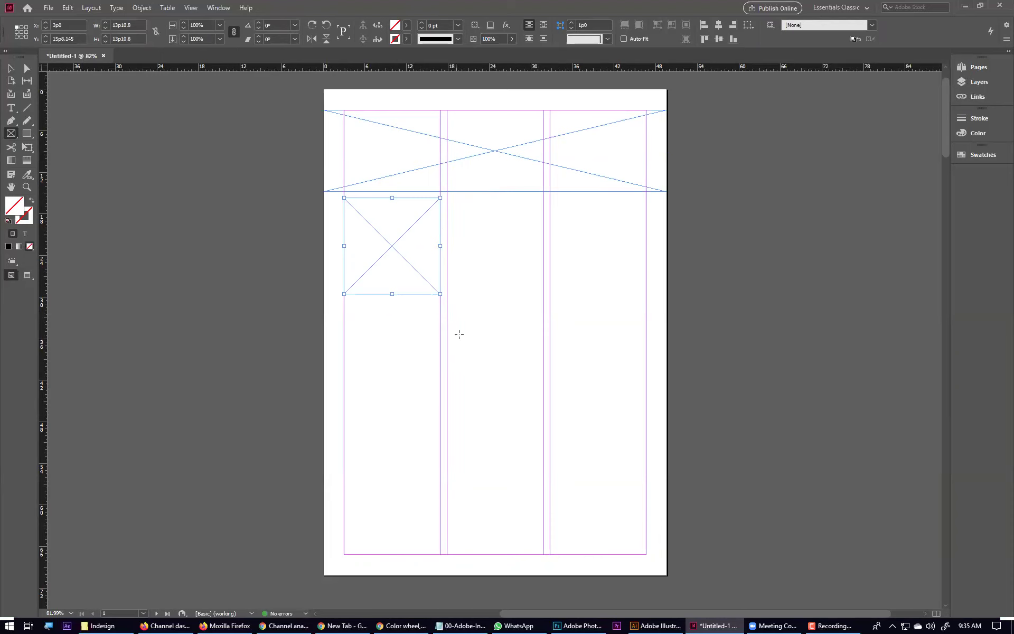
Step: Create a rectangle frame with exact dimensions, 3 in wide and 8 in high, below the square frame
left_click(392, 320)
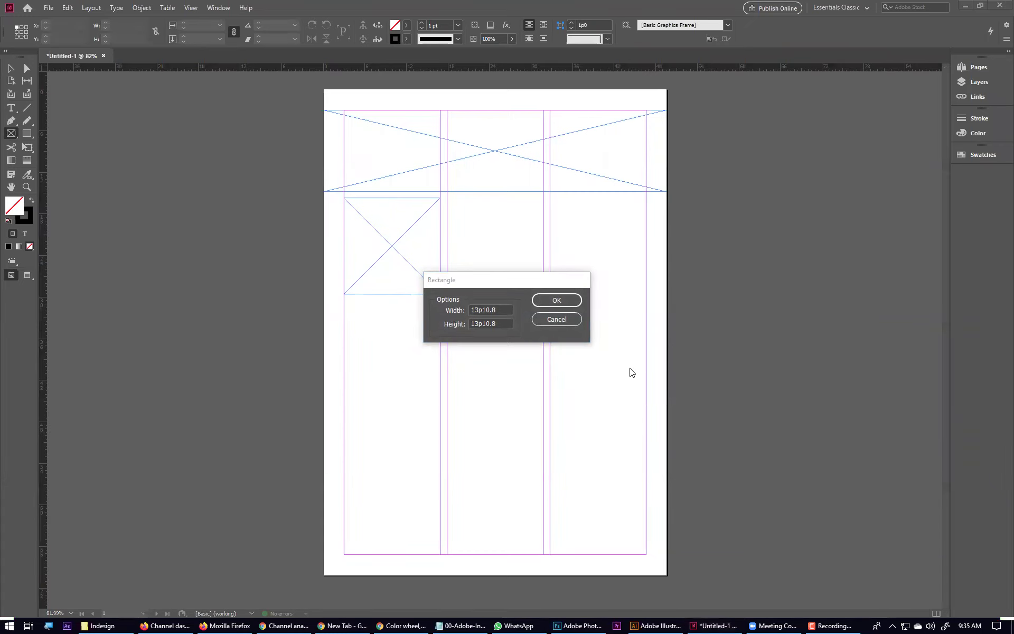
left_click(502, 311)
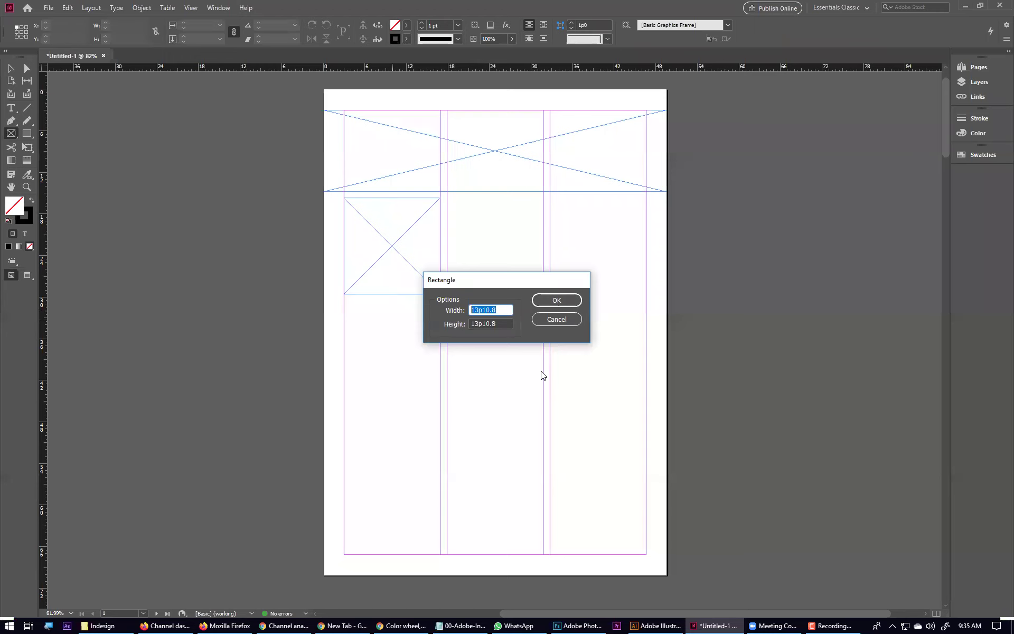
type("3in")
key("Tab")
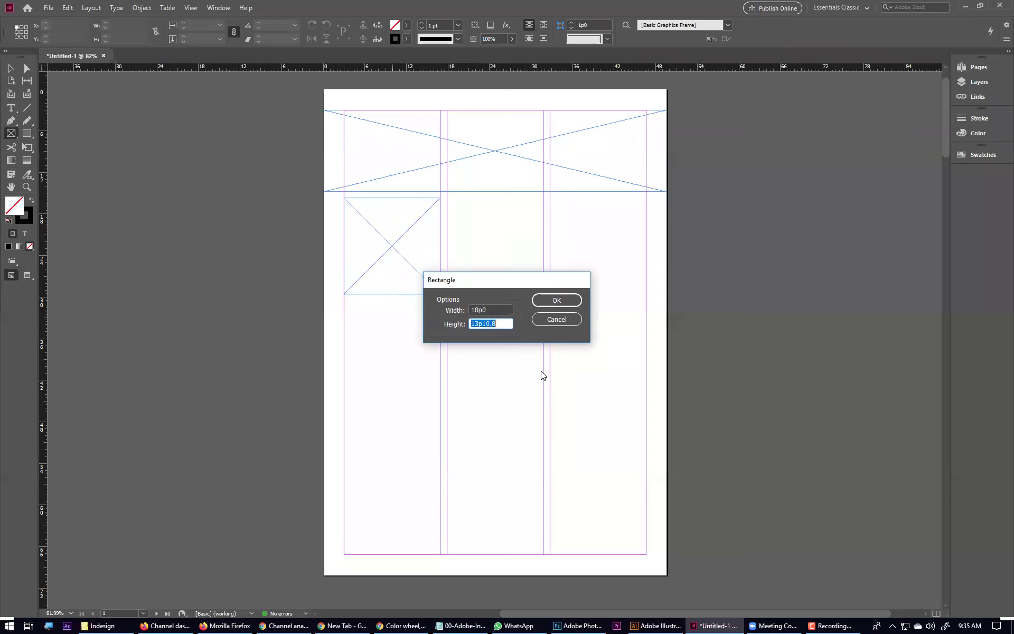
type("8in")
key("Return")
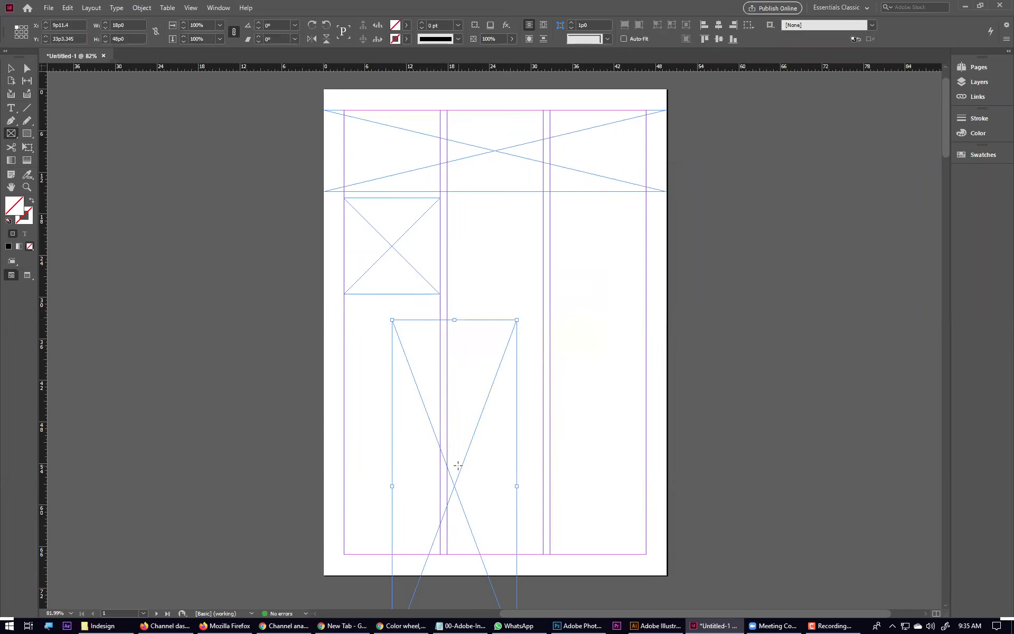
Step: Move the tall frame to the lower-right margin corner and widen it to about 28p9 to span the second and third columns
left_click_drag(450, 491, 578, 396)
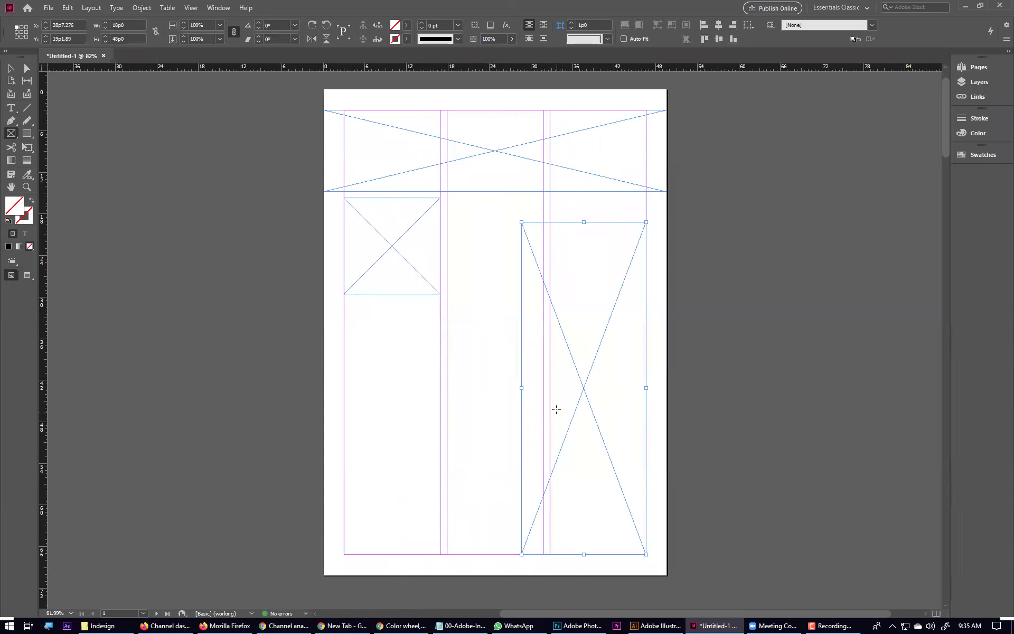
left_click_drag(523, 390, 447, 381)
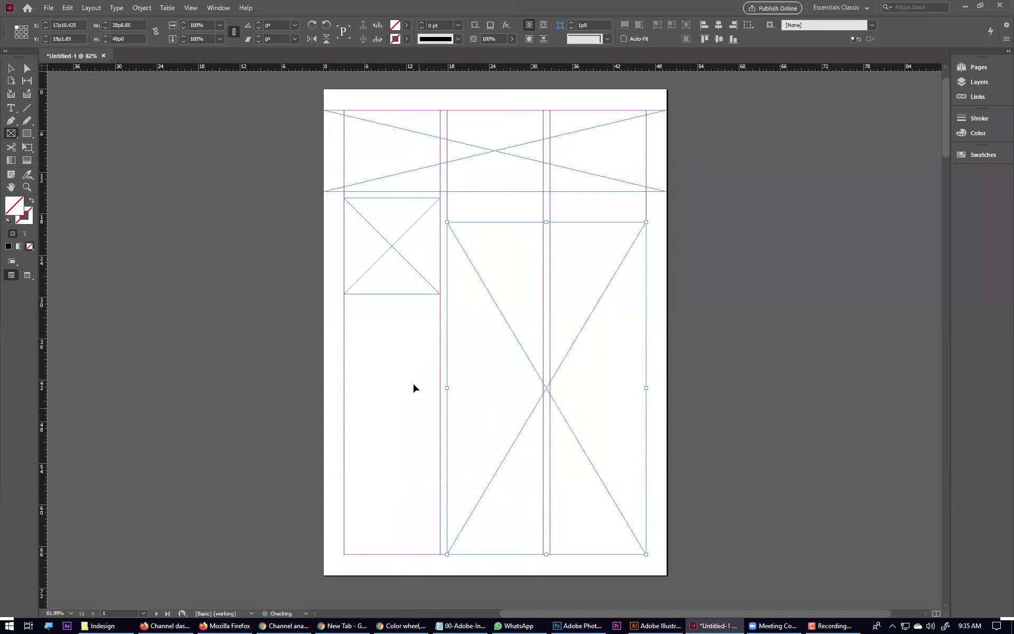
Step: Resize the full-width frame at the top margin to 5 in wide and 2 in high
left_click(518, 178)
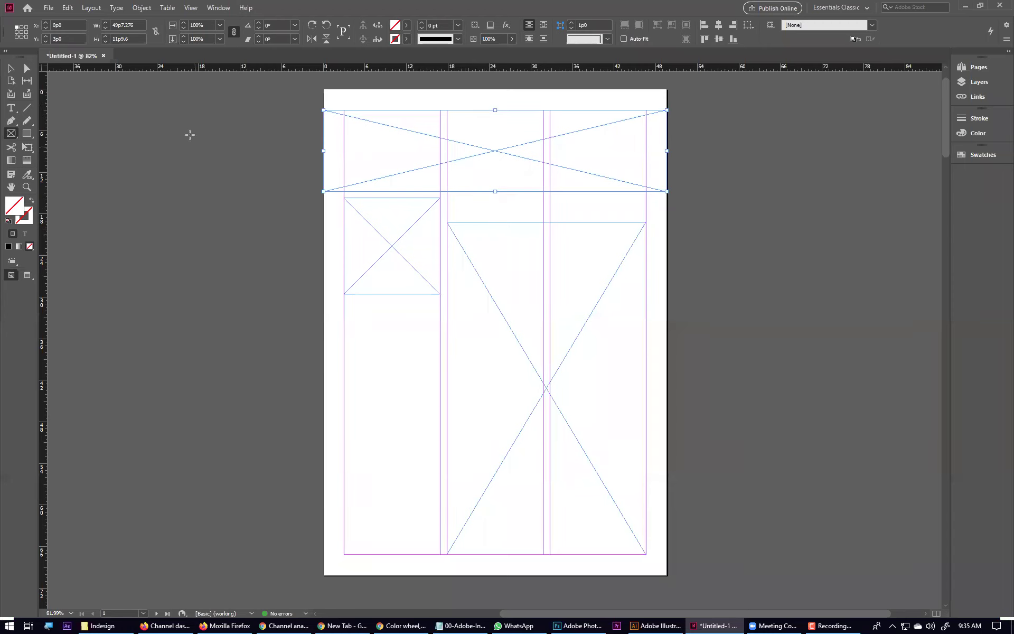
left_click(138, 24)
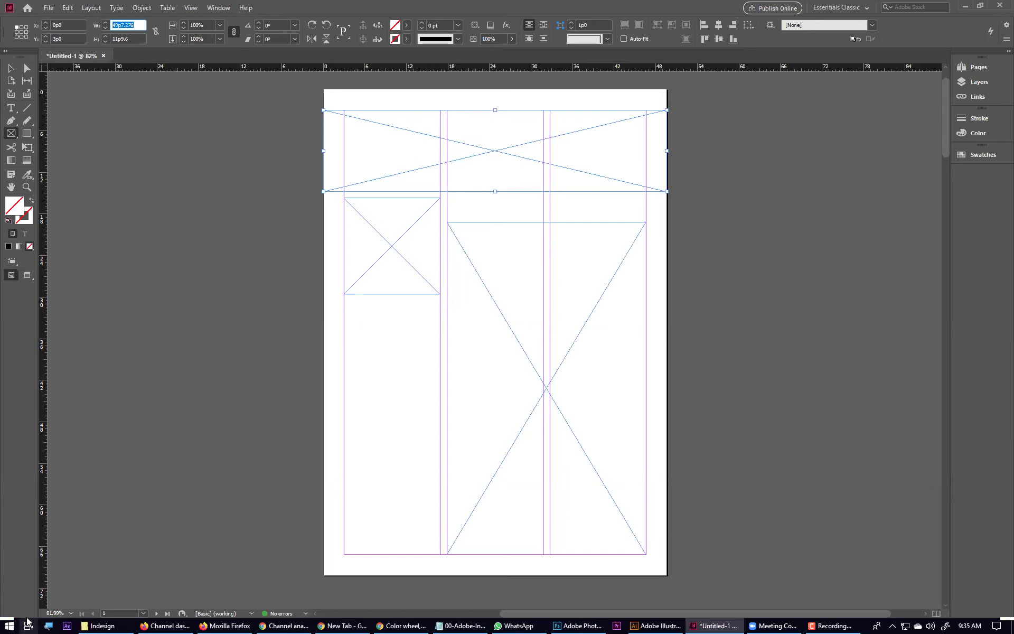
left_click(44, 620)
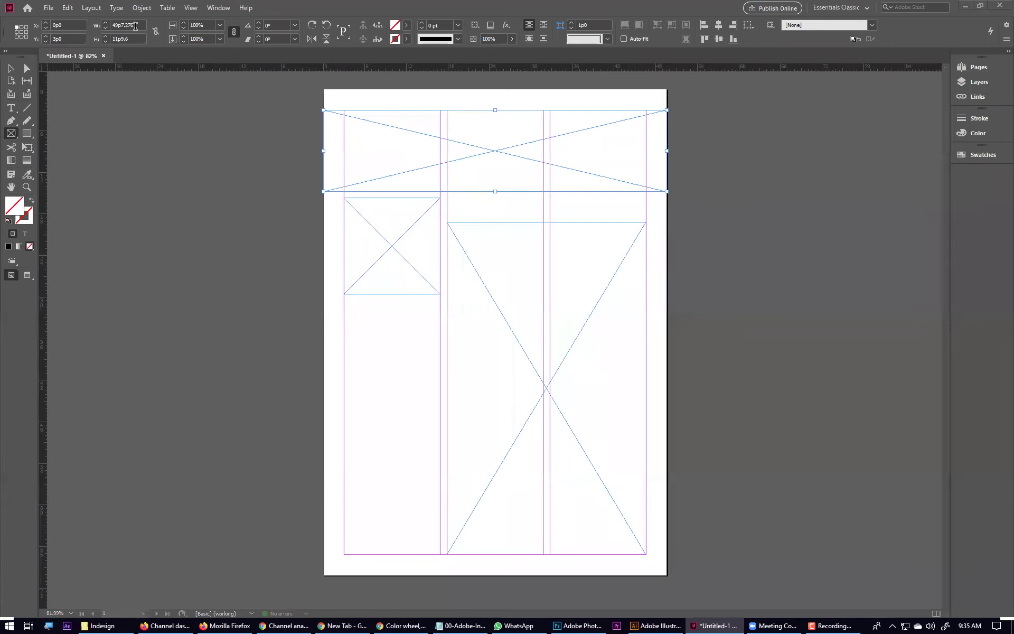
left_click(137, 25)
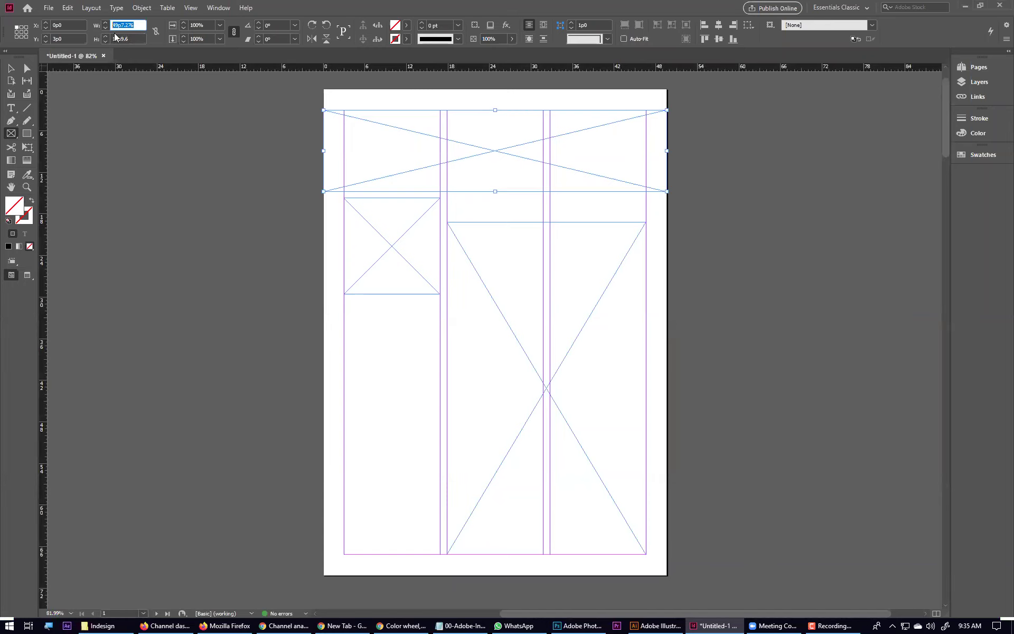
key("super+plus")
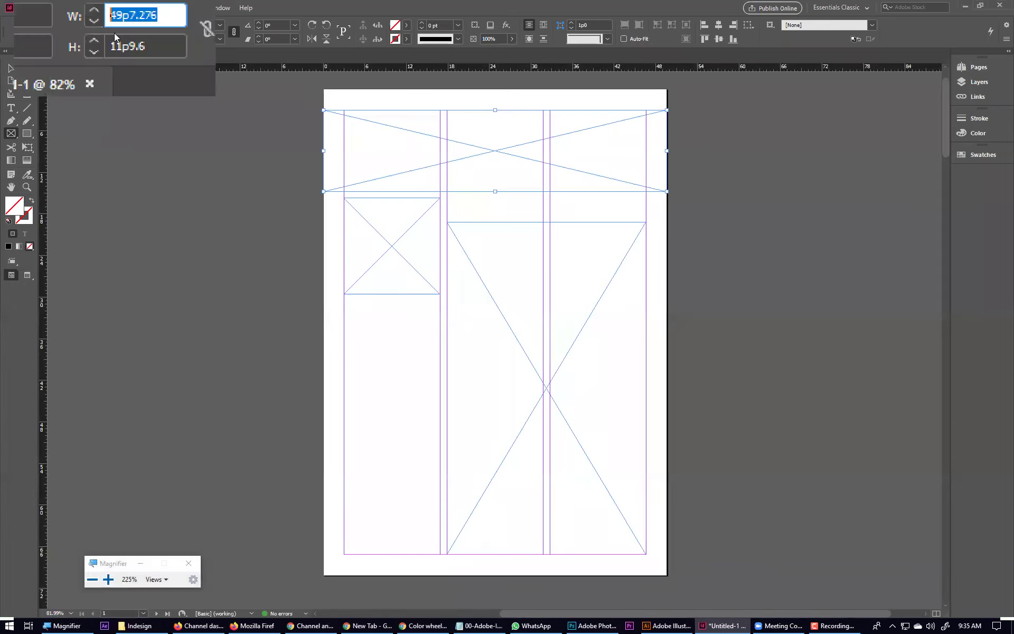
type("5in")
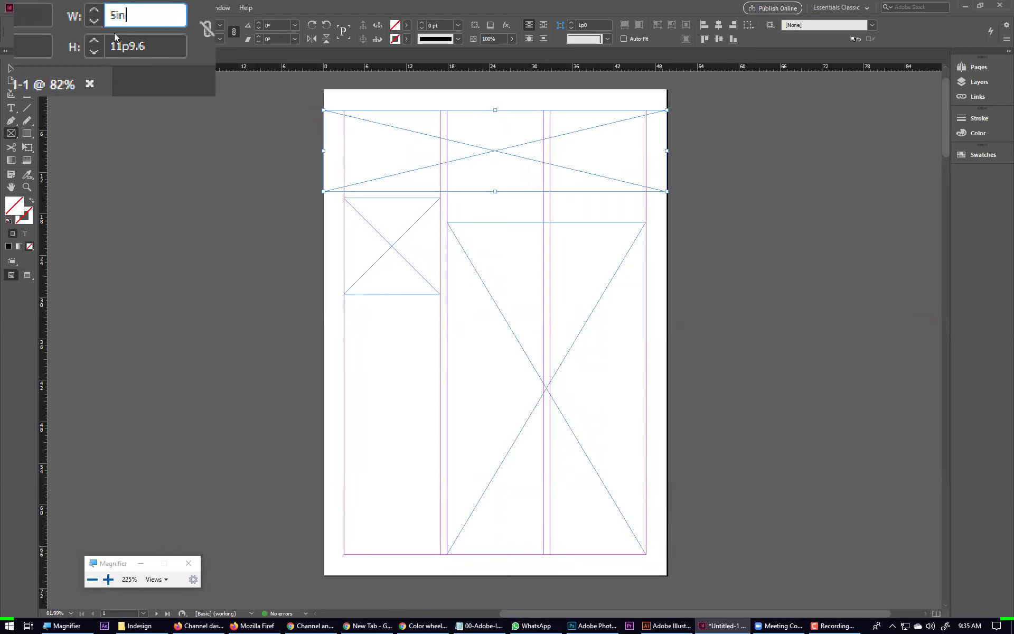
key("Tab")
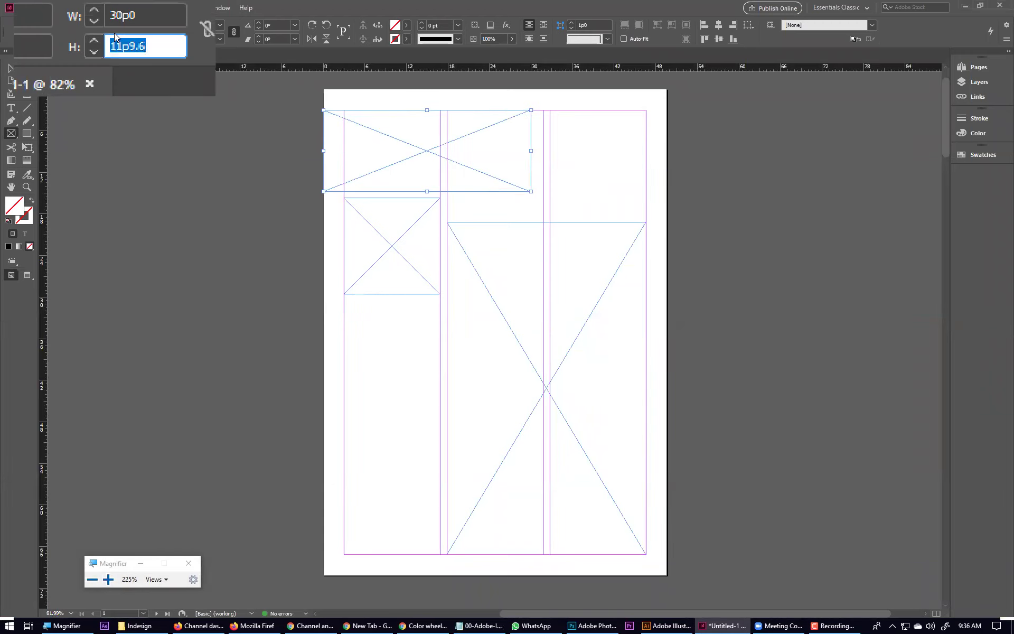
type("2in")
key("Return")
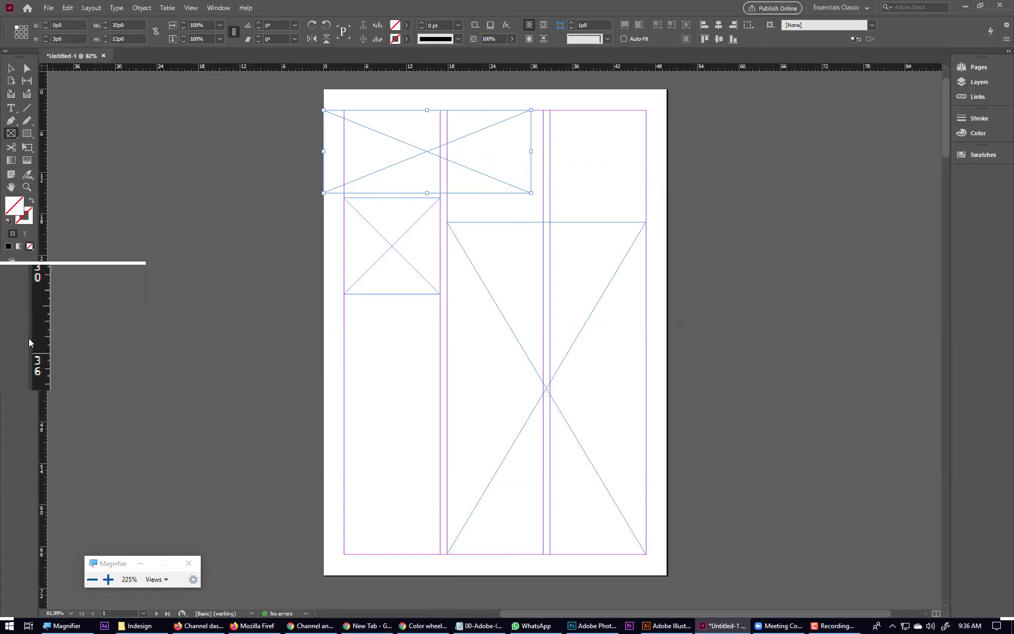
left_click(195, 571)
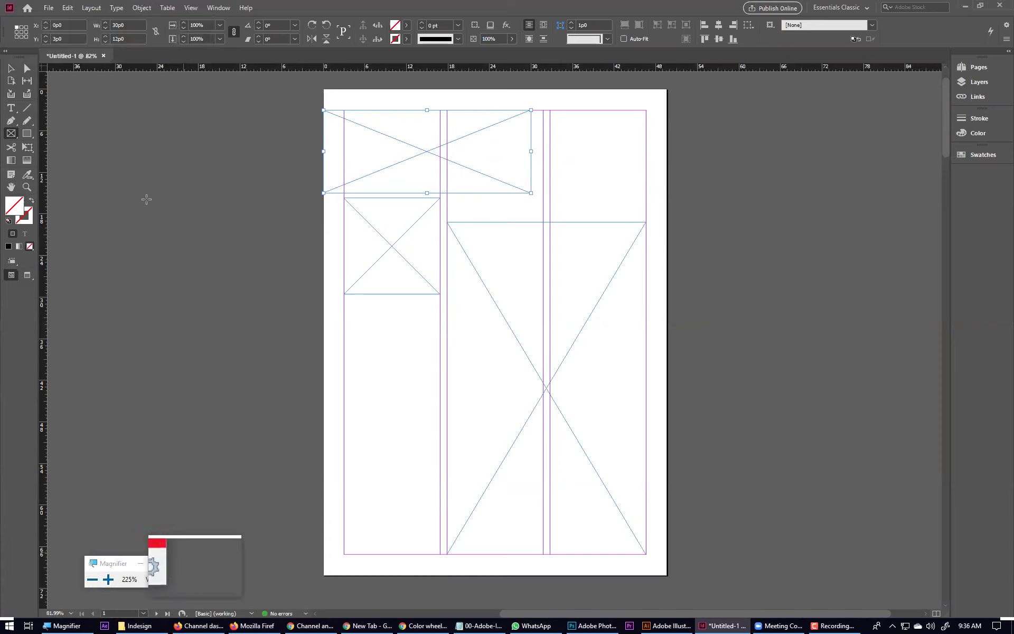
Step: Centre the resized top frame horizontally on page 1, keeping it on the top margin, and deselect it
left_click(10, 68)
left_click_drag(498, 178, 540, 163)
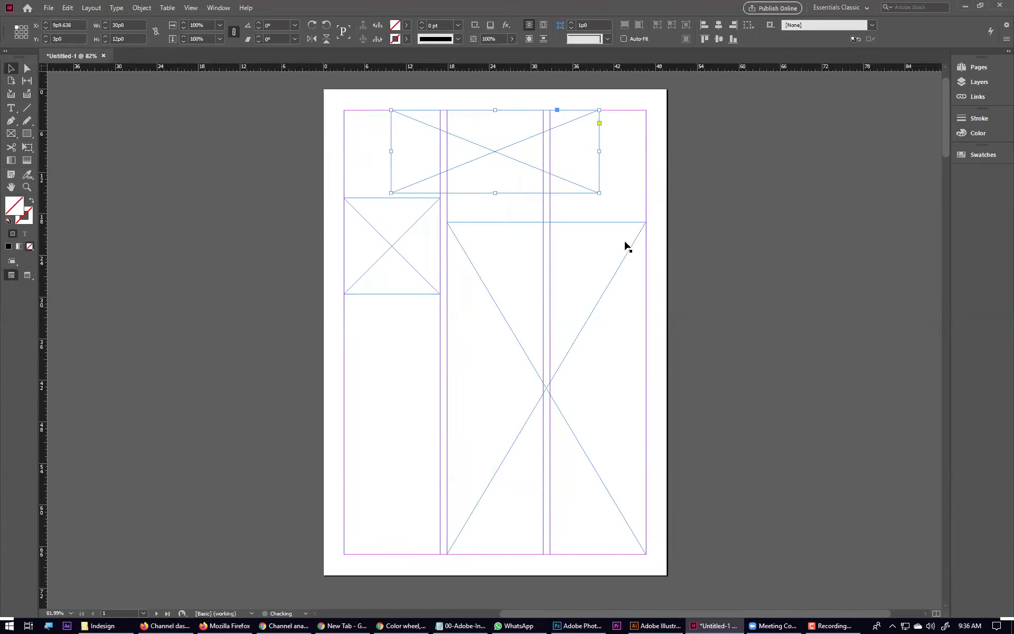
left_click(673, 194)
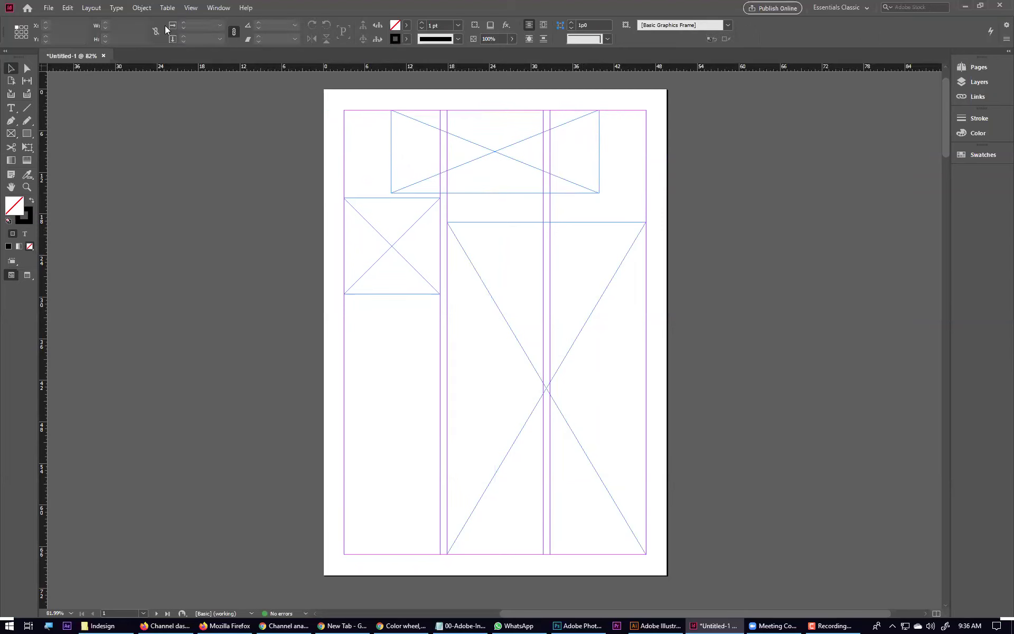
Step: Open the Align panel, examine its align and distribute options, and close it
left_click(218, 8)
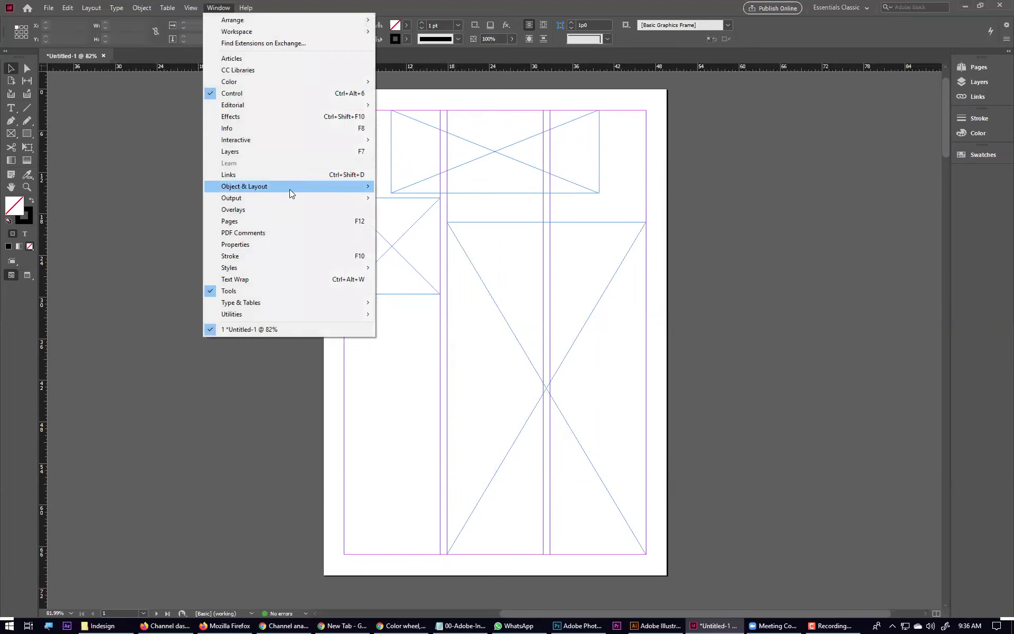
mouse_move(304, 187)
left_click(397, 186)
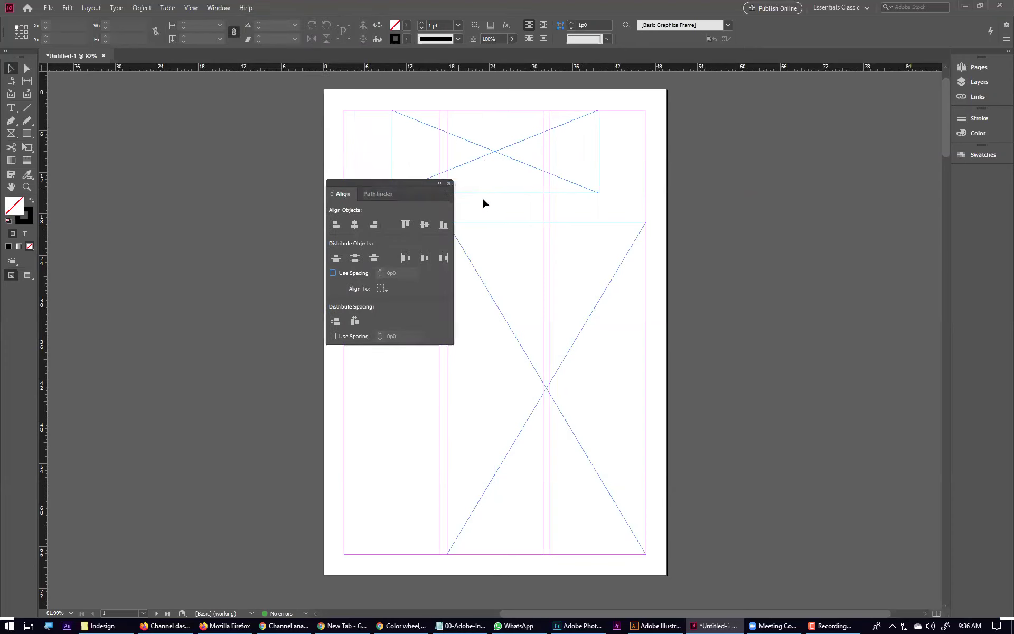
left_click_drag(403, 188, 270, 100)
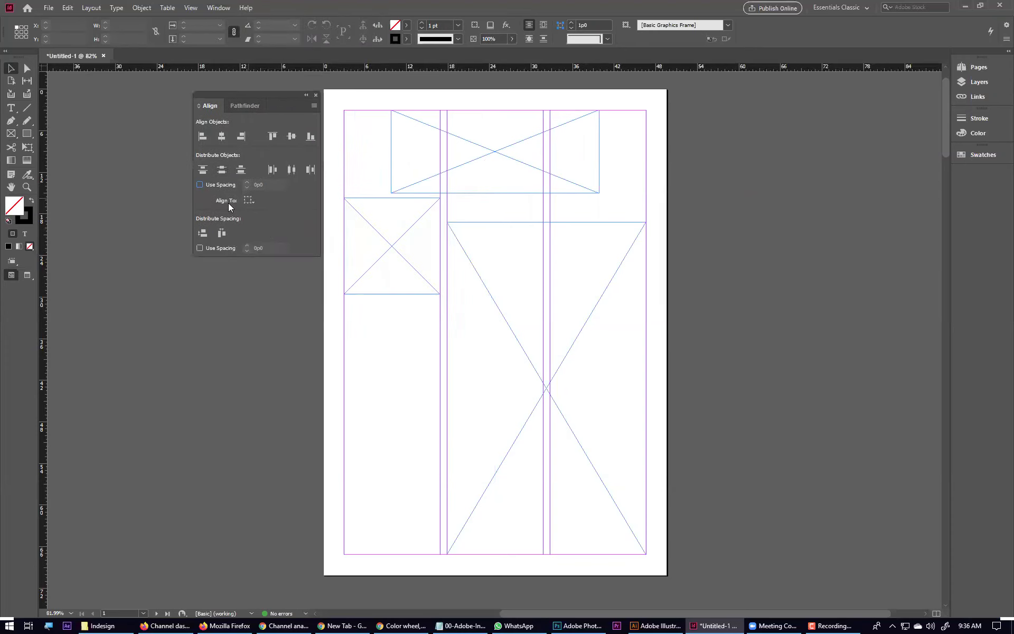
left_click(316, 95)
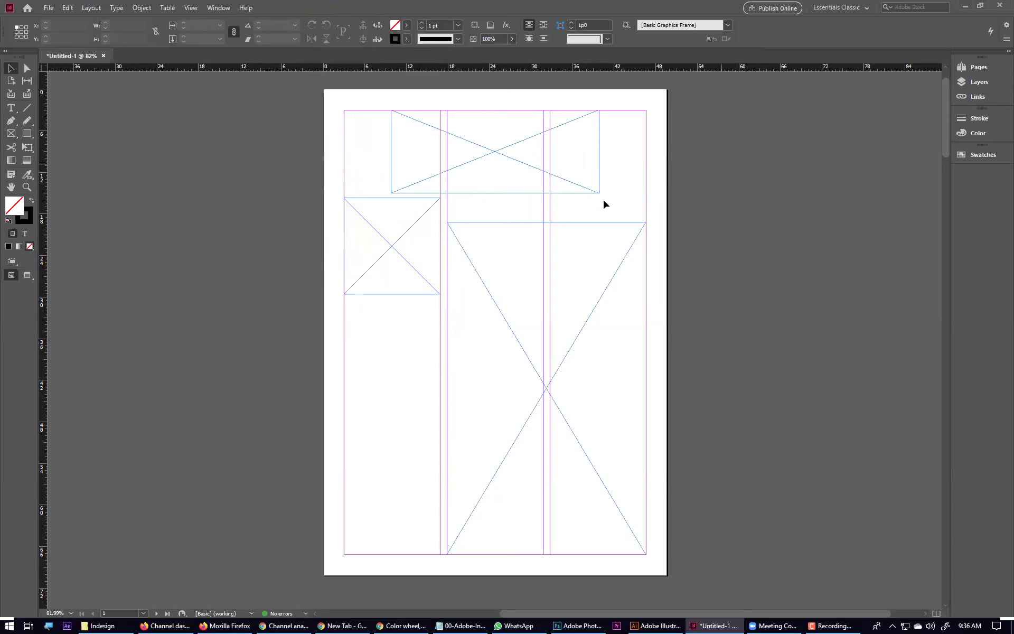
Step: Create a grid of rectangle frames, two columns by three rows, within page 2's margins, about 43p7 wide and 63p10 high overall
left_click(548, 173)
left_click(632, 165)
left_click_drag(327, 533, 437, 253)
left_click_drag(304, 574, 403, 294)
left_click_drag(423, 383, 343, 330)
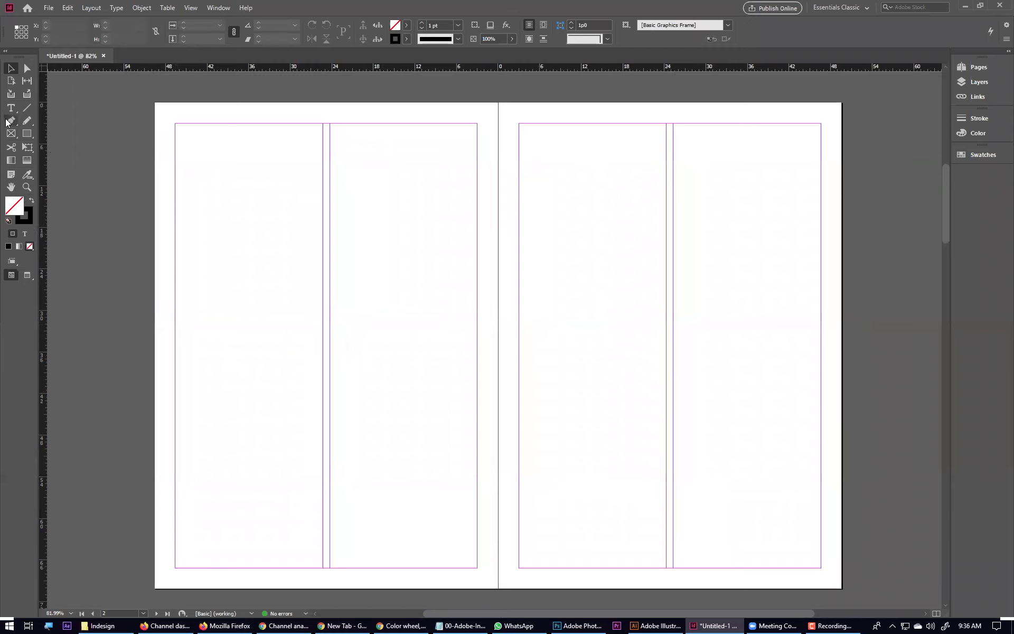
left_click(11, 133)
left_click_drag(176, 123, 478, 568)
key("Up")
key("Up")
key("Up")
key("Up")
key("Up")
key("Up")
key("Up")
key("Up")
key("Up")
key("Up")
key("Up")
key("Up")
key("Up")
key("Up")
key("Up")
key("Down")
key("Down")
key("Down")
key("Down")
key("Down")
key("Down")
key("Down")
key("Down")
key("Down")
key("Down")
key("Down")
key("Down")
key("Down")
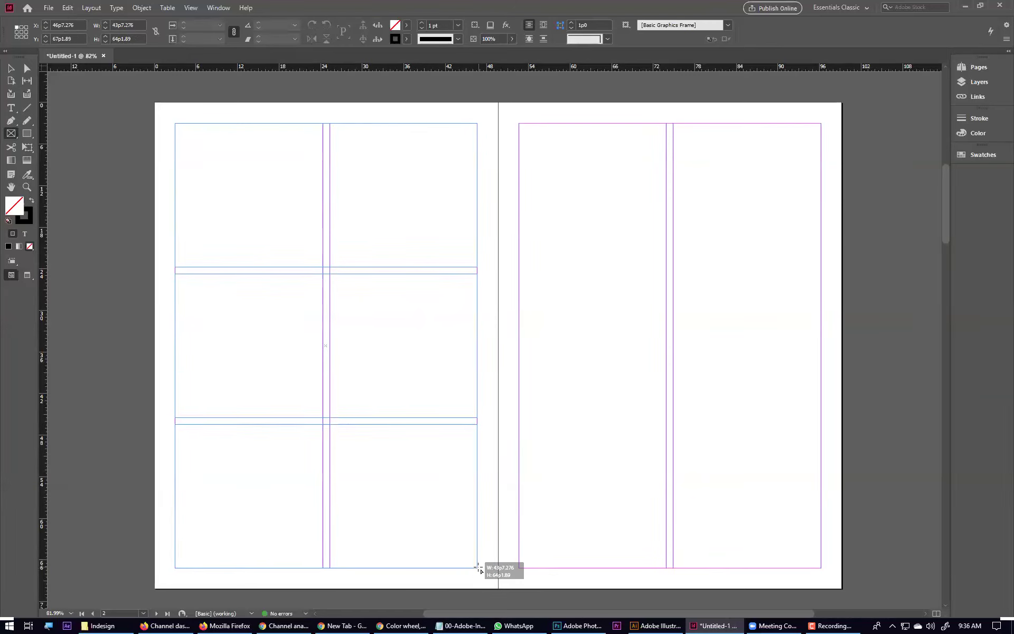
key("Left")
left_click_drag(479, 568, 479, 568)
key("Right")
key("Right")
key("Right")
key("Right")
key("Left")
key("Left")
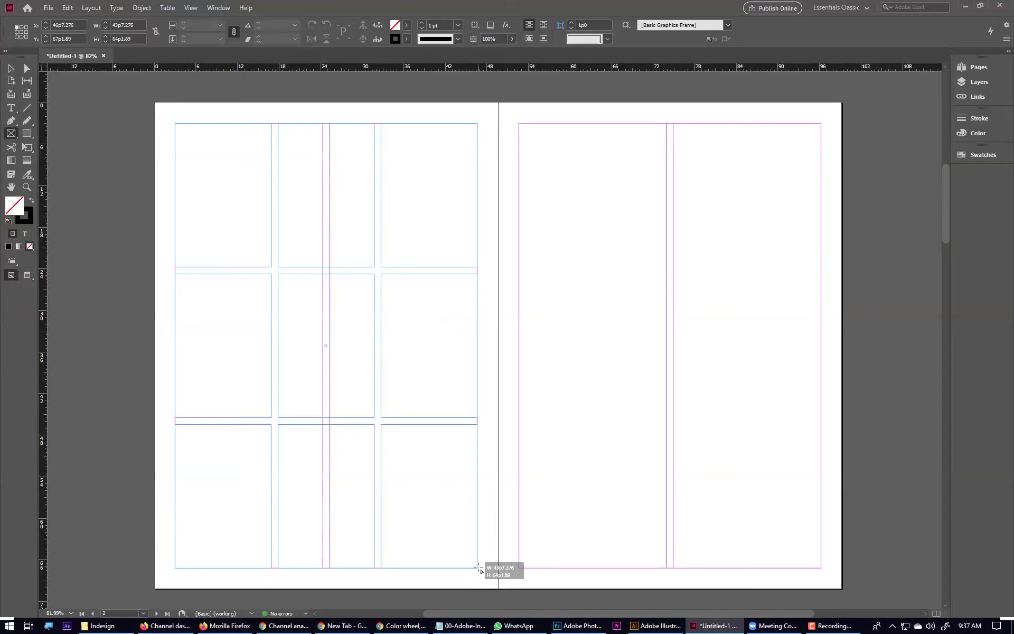
key("Left")
left_click_drag(478, 569, 478, 567)
key("Left")
key("Right")
key("Right")
key("Right")
key("Left")
key("Left")
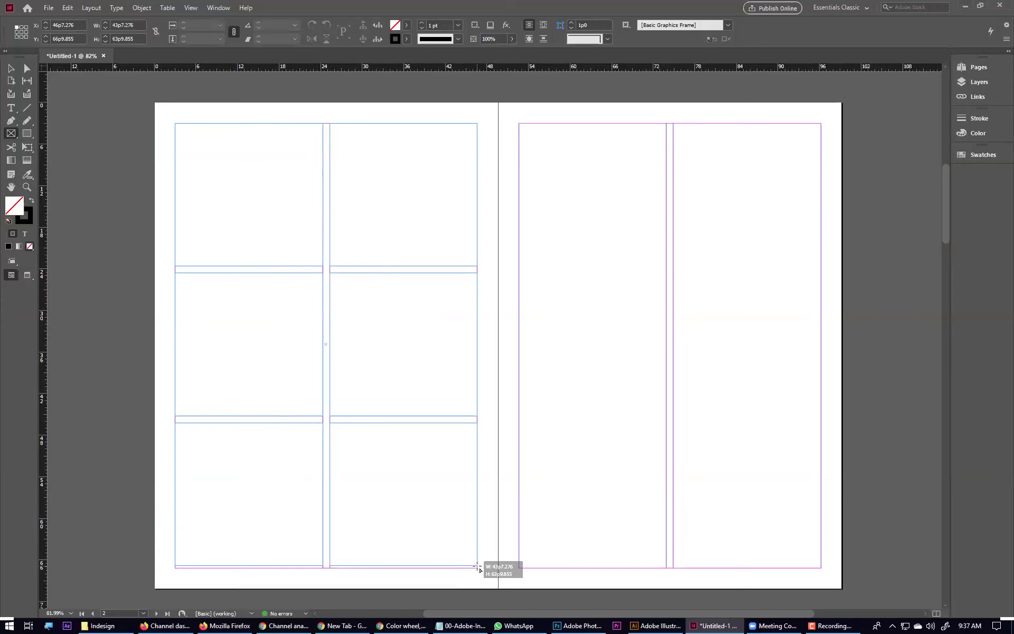
left_click_drag(478, 566, 477, 567)
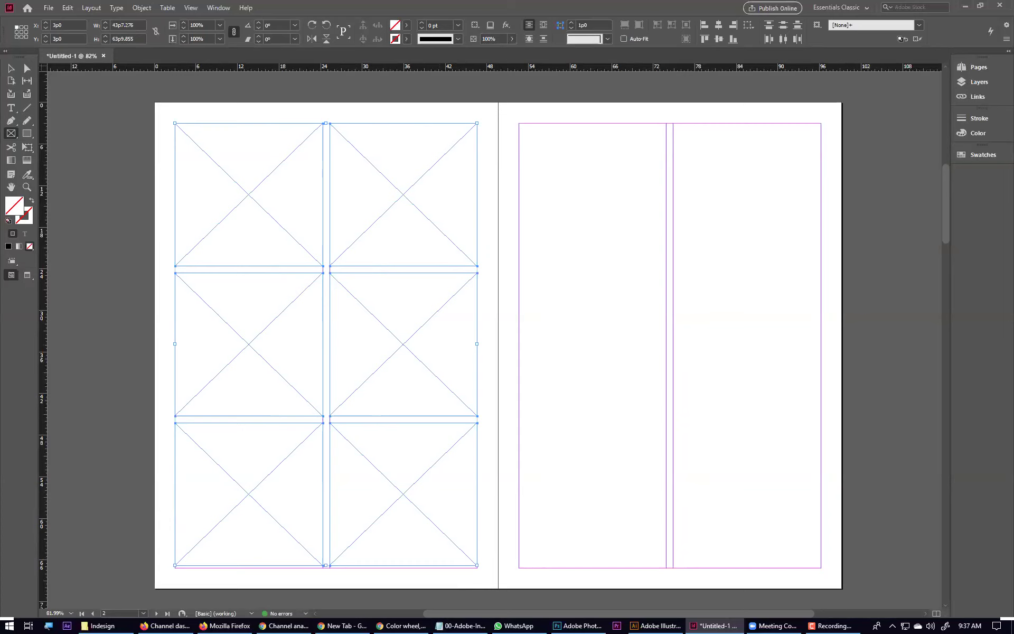
Step: Capture the screen, open Paint and paste the capture into a blank image
key("ctrl+d")
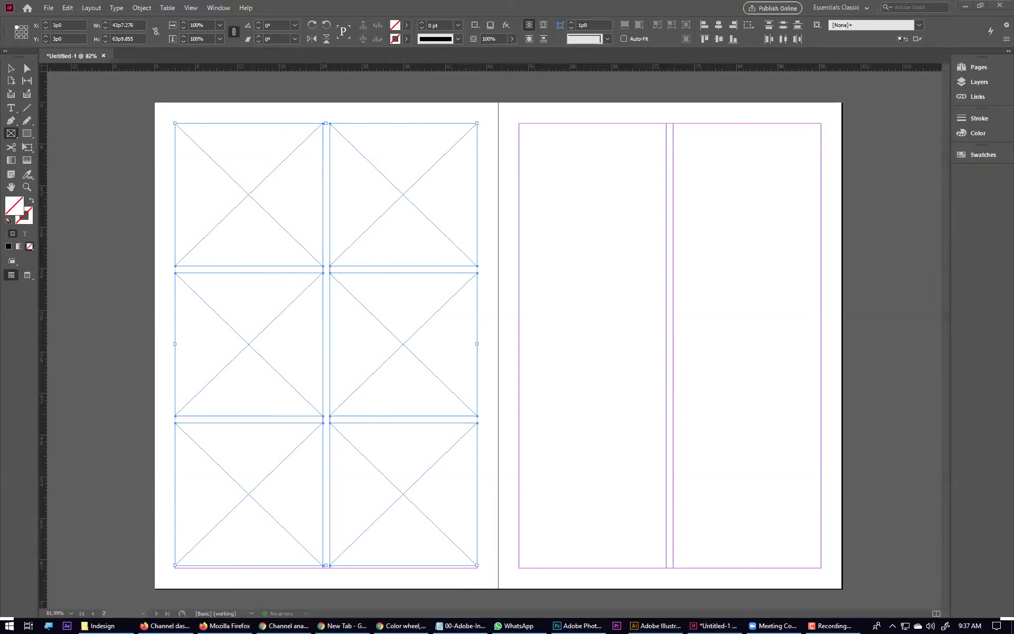
key("super")
type("paint")
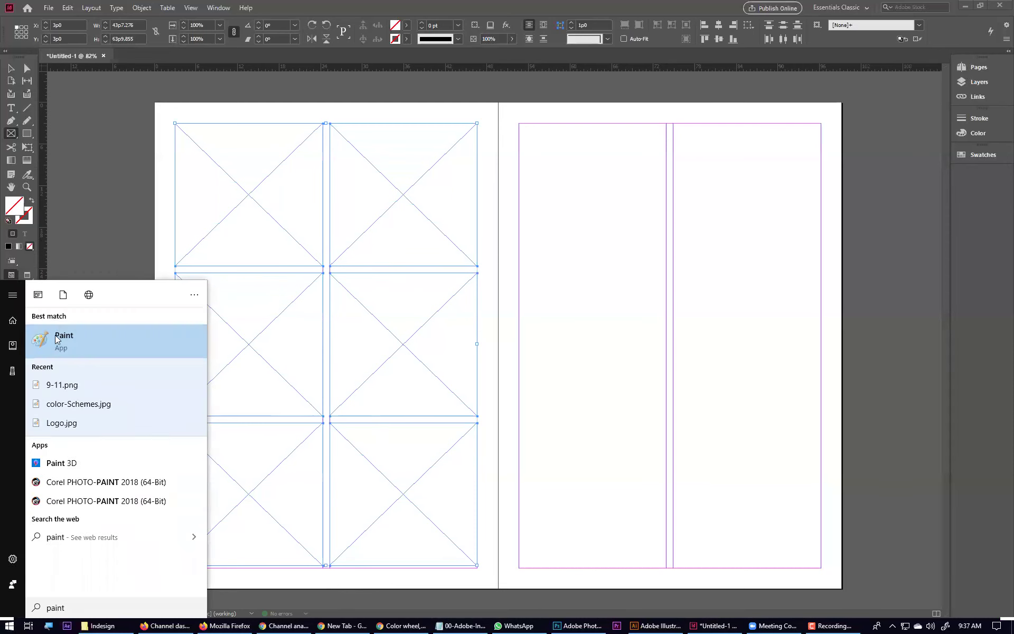
key("Return")
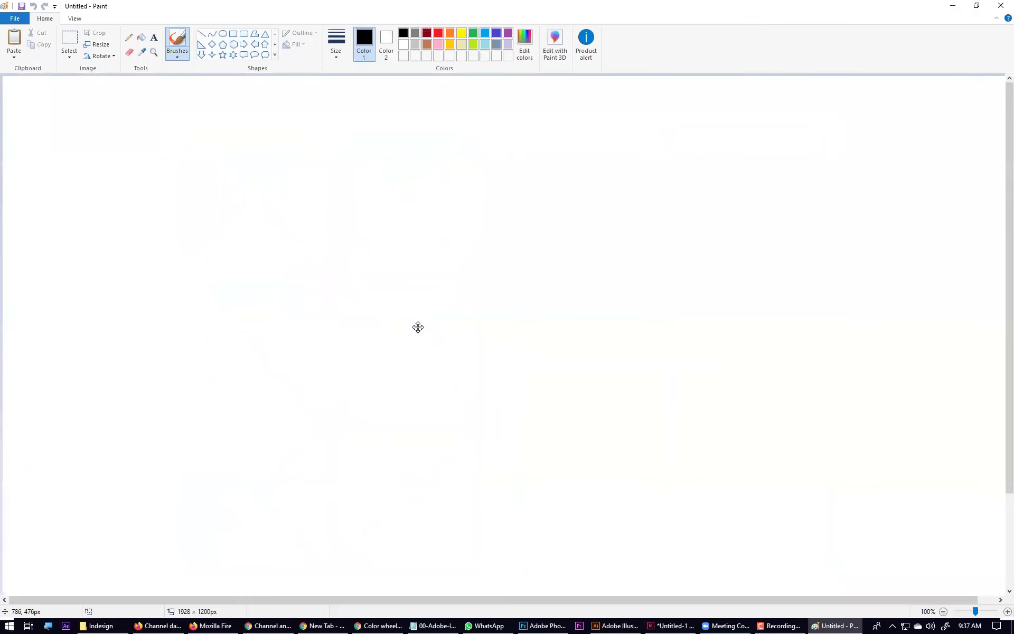
key("ctrl+v")
Step: Save the screenshot as a PNG named 9-11 on the Desktop and close Paint
key("ctrl+s")
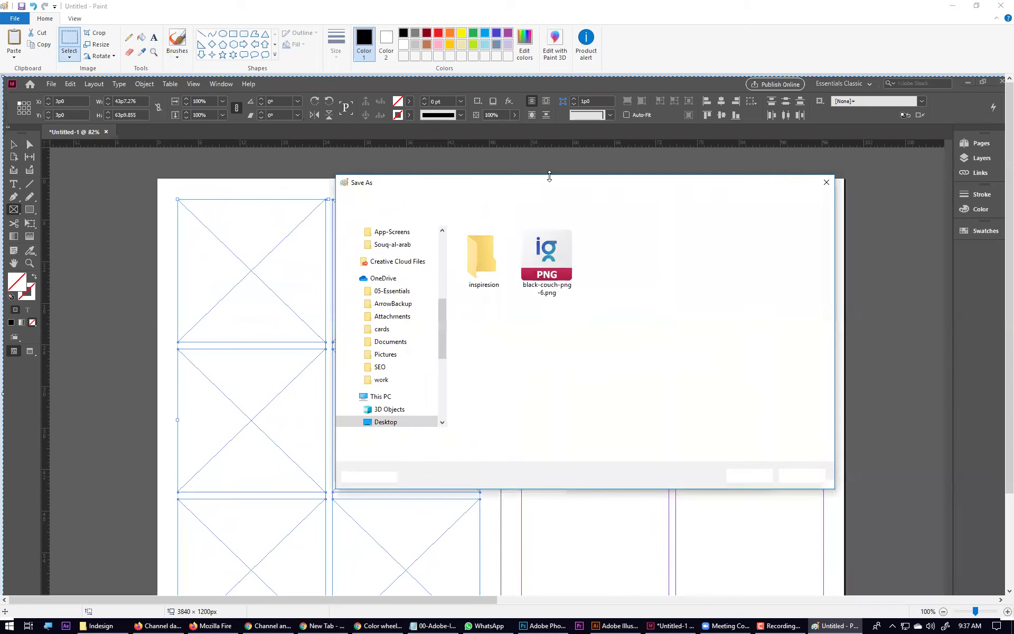
left_click_drag(443, 312, 442, 232)
left_click(388, 255)
triple_click(602, 439)
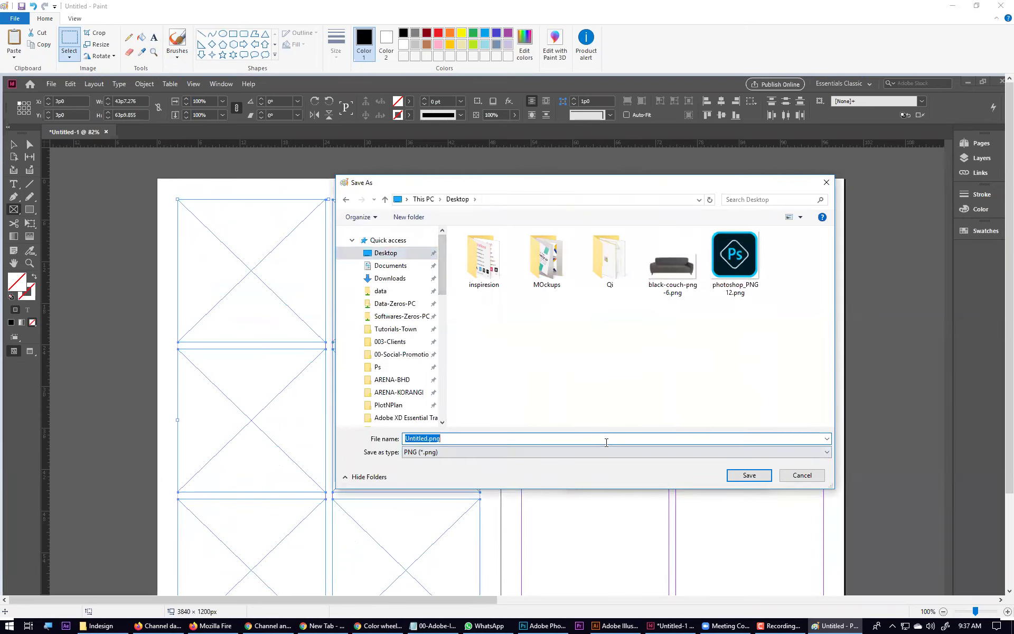
type("9-11")
key("Return")
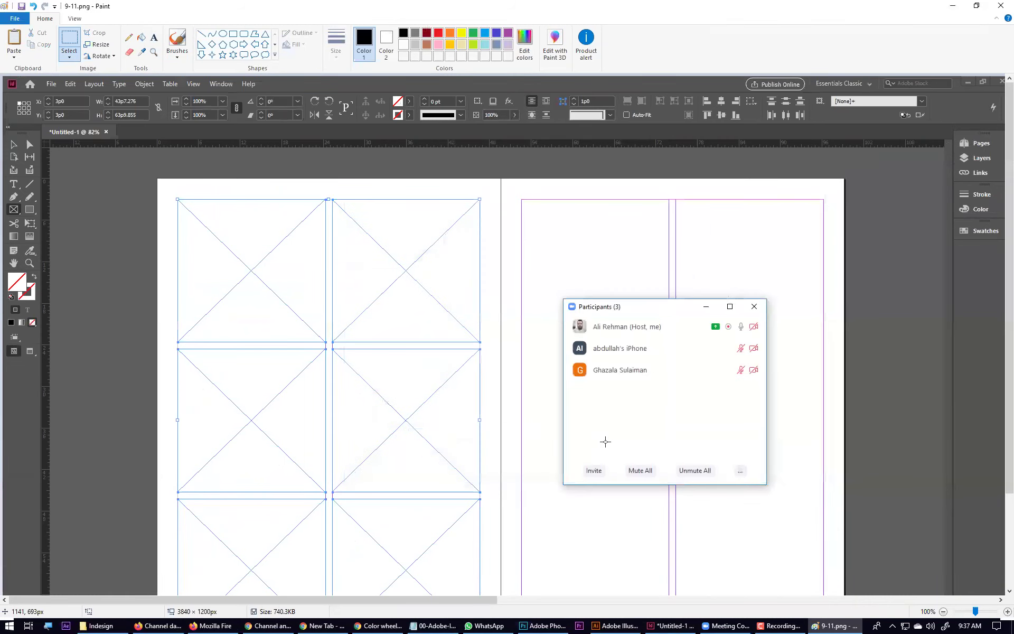
left_click(997, 7)
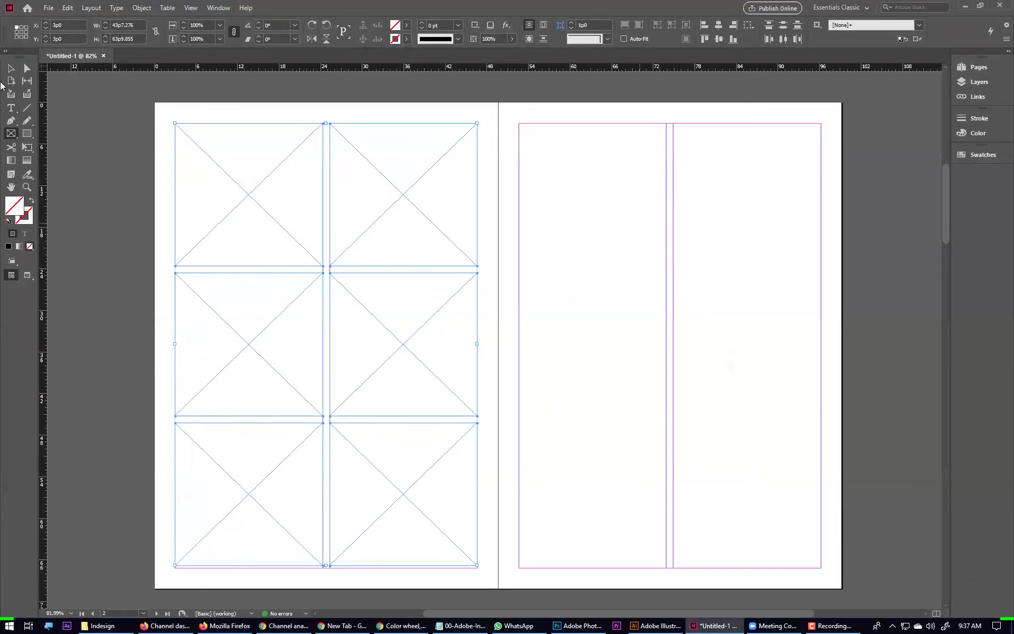
left_click(11, 69)
left_click_drag(578, 345, 340, 292)
left_click_drag(185, 223, 179, 236)
left_click(11, 133)
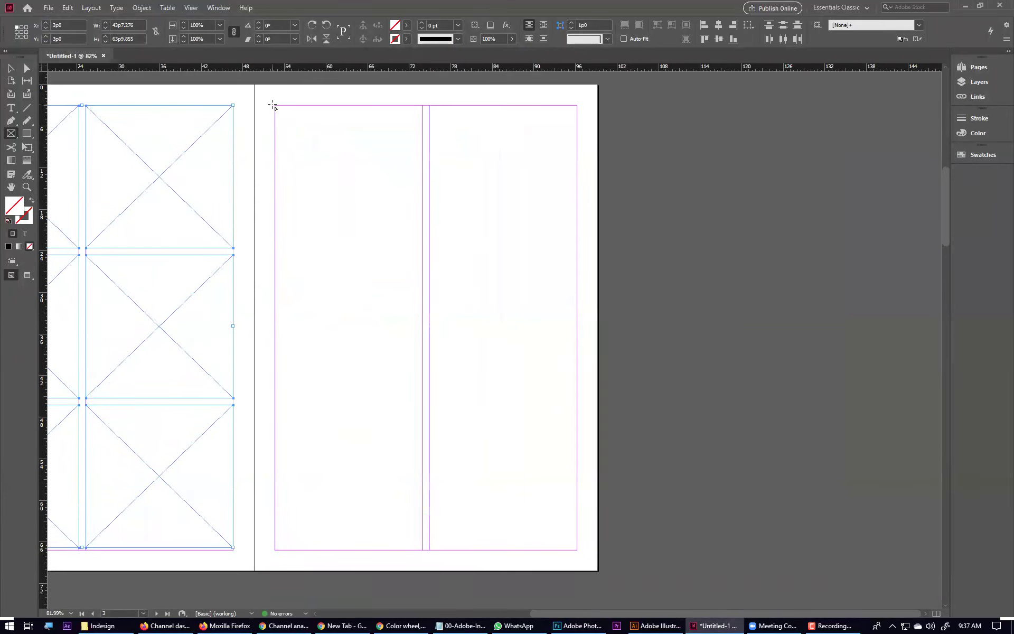
left_click_drag(275, 104, 549, 532)
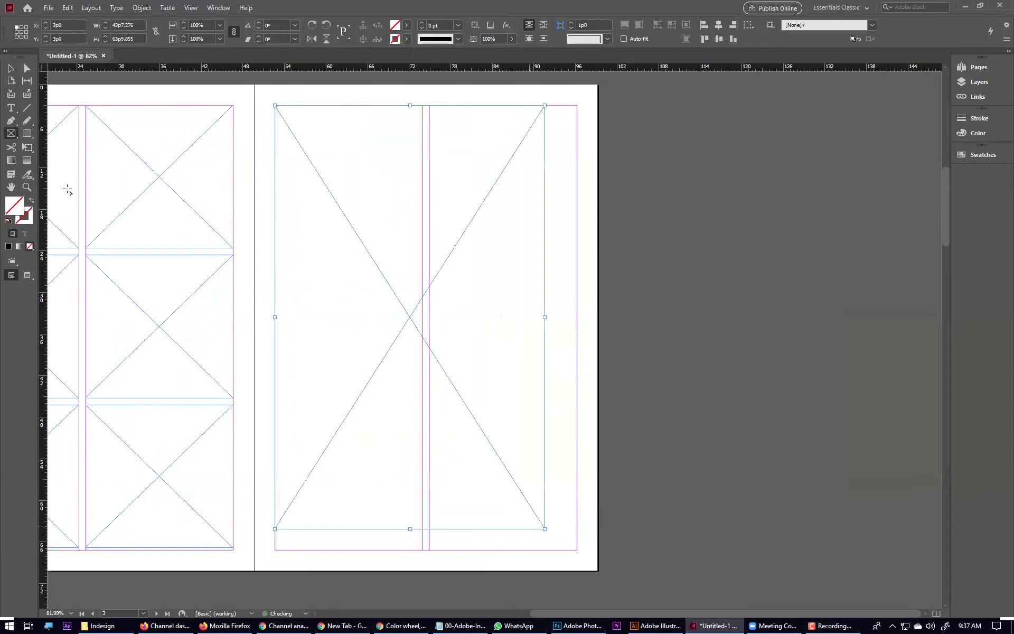
key("ctrl+z")
Step: Create a grid of ellipse frames, two columns by three rows, filling the margins of page 3
left_click_drag(9, 139, 55, 159)
left_click_drag(275, 104, 578, 551)
key("Up")
key("Right")
key("Up")
Step: Create a grid of hexagonal polygon frames, three columns by five rows, filling the margins of page 4
left_click_drag(252, 475, 376, 436)
left_click_drag(313, 331, 403, 404)
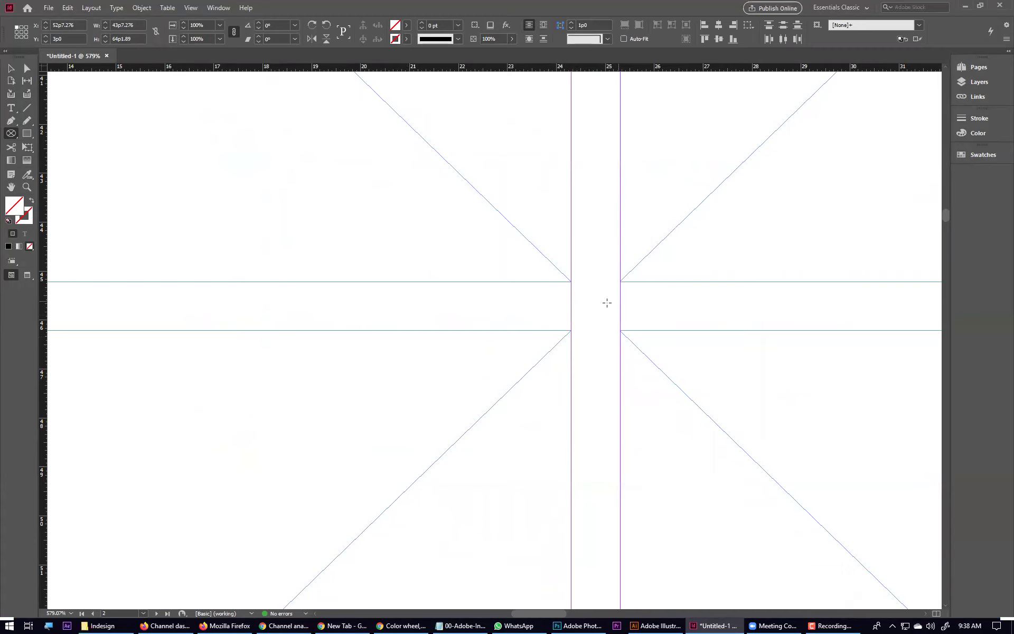
scroll(599, 334, "down", 7)
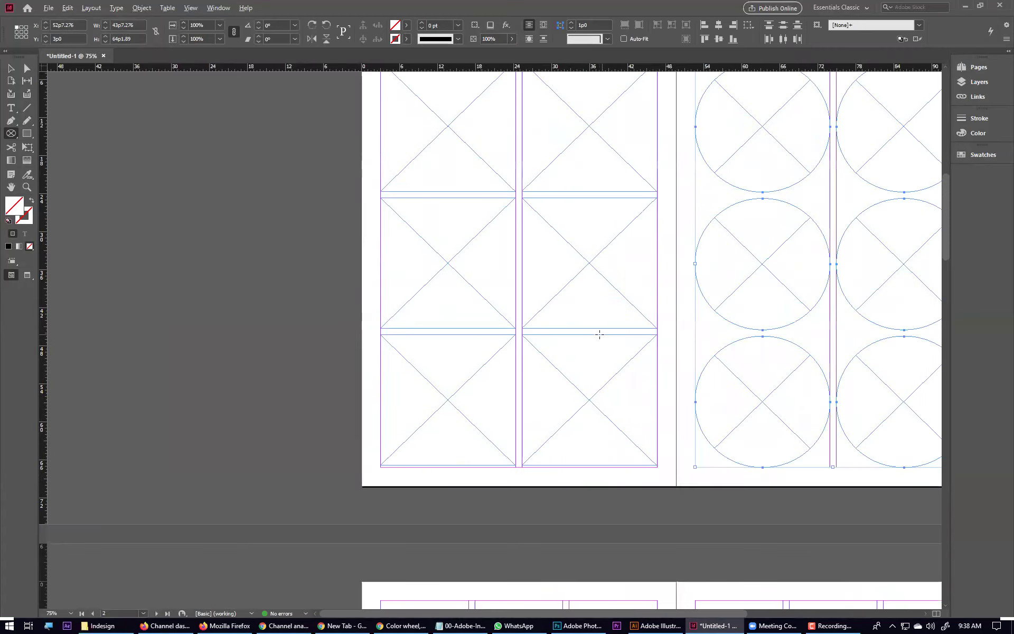
left_click_drag(581, 564, 414, 113)
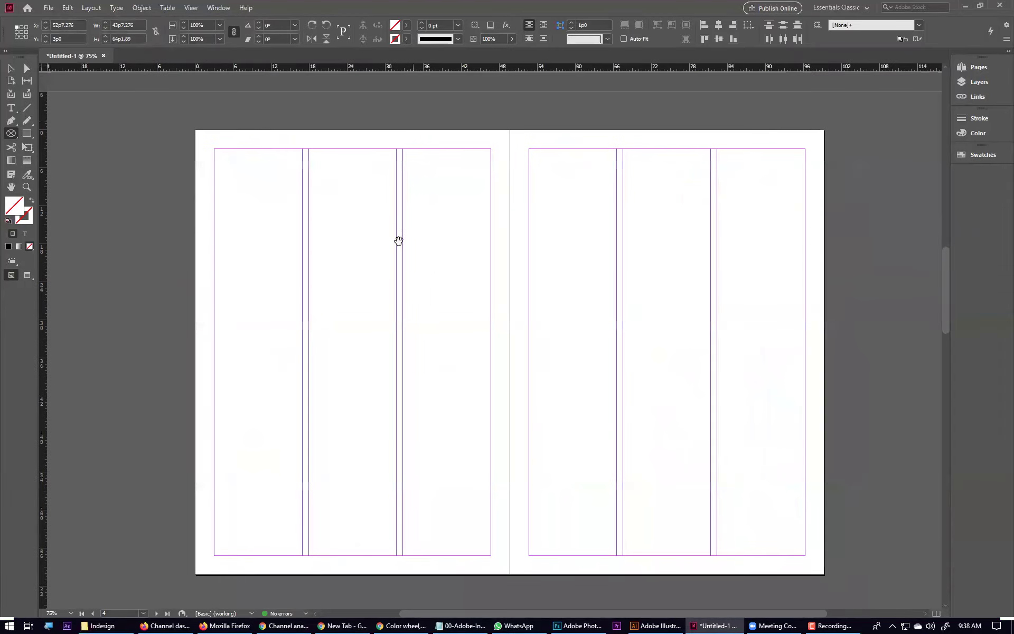
left_click_drag(401, 238, 382, 223)
left_click_drag(13, 134, 44, 169)
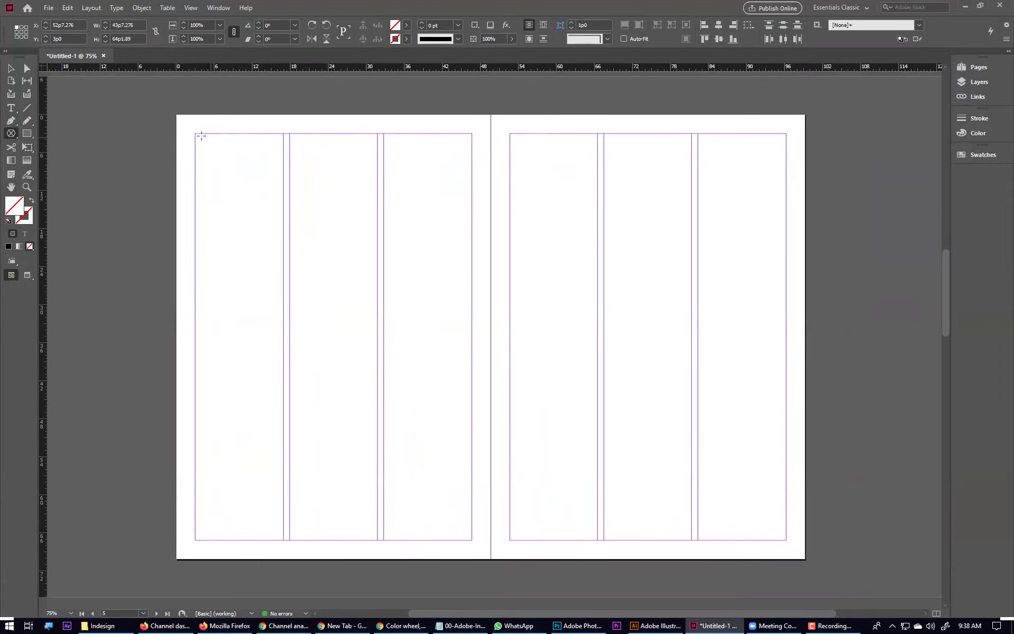
left_click_drag(195, 132, 474, 539)
key("Up")
key("Up")
key("Right")
key("Right")
key("Up")
key("Up")
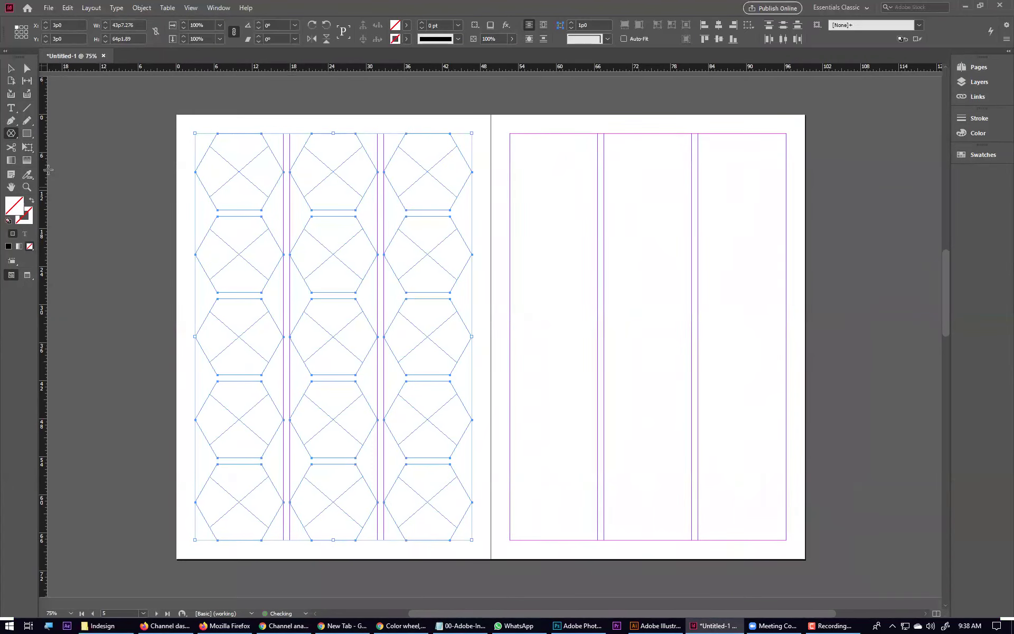
Step: Create a grid of rectangle frames filling the margins of page 5
left_click_drag(16, 136, 42, 145)
left_click_drag(511, 132, 786, 540)
key("Up")
key("Right")
key("Left")
Step: Create a grid of rectangle frames, two columns by two rows, filling the margins of page 6
scroll(608, 355, "down", 10)
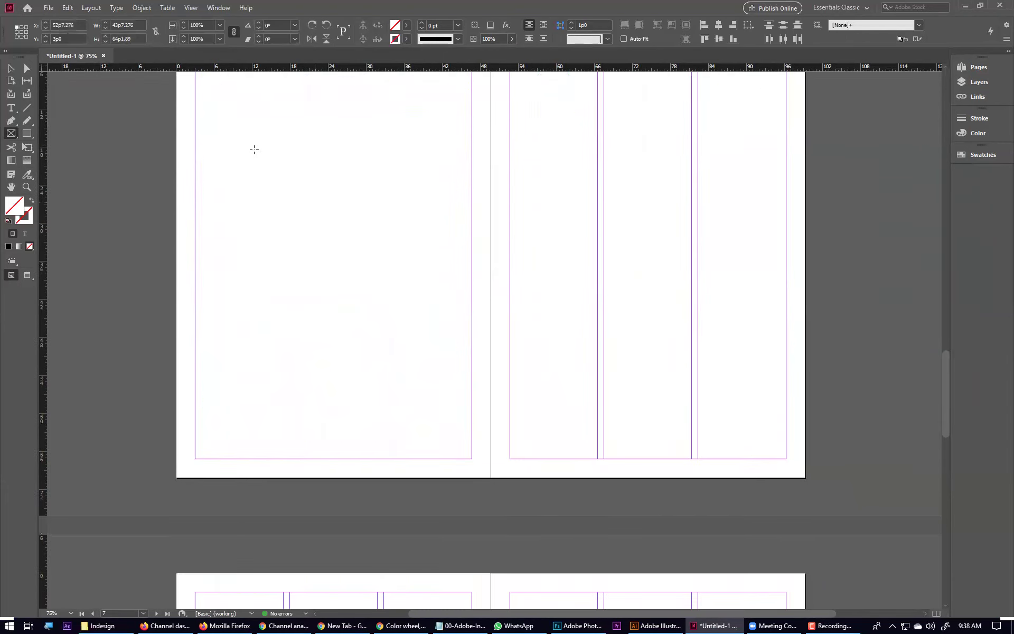
left_click_drag(193, 96, 474, 506)
key("Up")
key("Right")
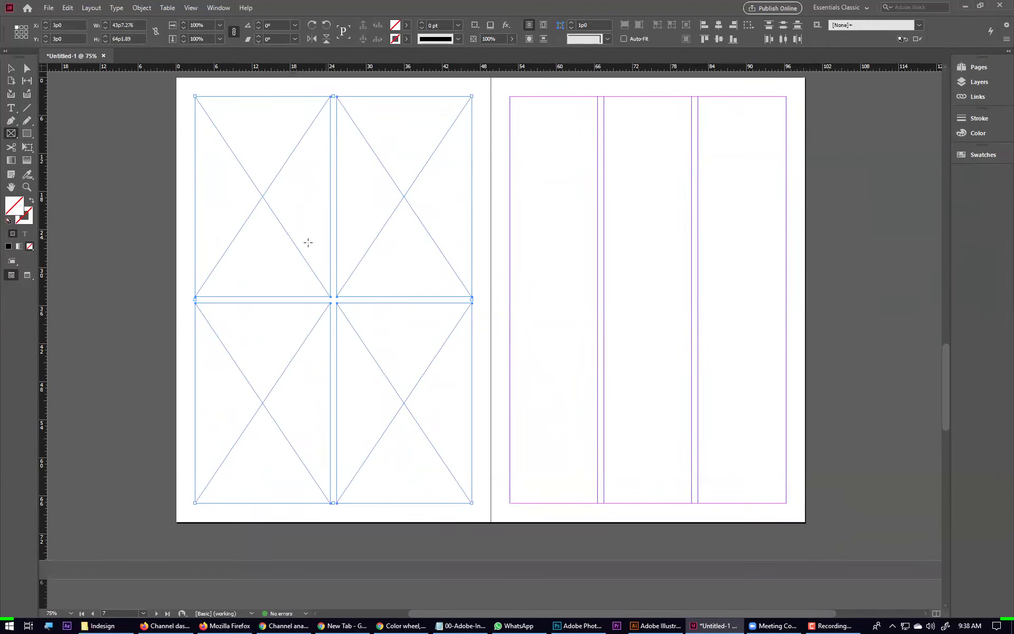
Step: Return to page 1 and delete all of its existing frames
left_click(16, 69)
key("space")
left_click_drag(347, 116, 310, 417)
left_click_drag(402, 101, 351, 462)
left_click_drag(328, 84, 258, 161)
left_click(285, 166)
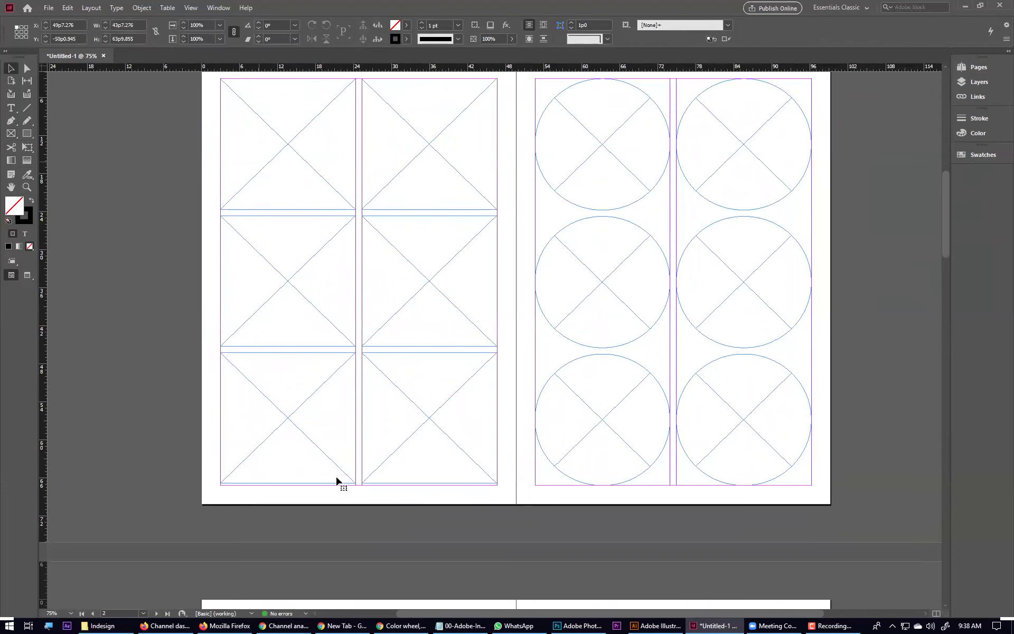
left_click_drag(359, 482, 382, 527)
left_click(364, 519)
scroll(423, 301, "up", 15)
left_click_drag(657, 204, 319, 399)
key("Delete")
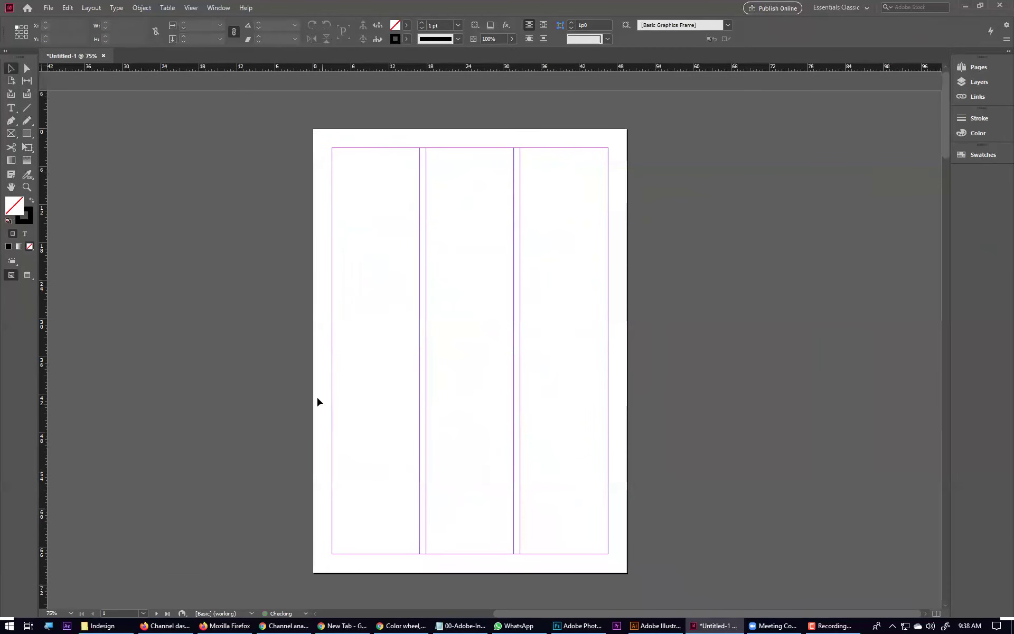
Step: Fill page 1's margins with a three-by-three grid of rectangle frames and deselect them
left_click(11, 134)
left_click_drag(332, 150, 607, 554)
key("Up")
key("Right")
key("Left")
key("Up")
left_click_drag(608, 554, 608, 554)
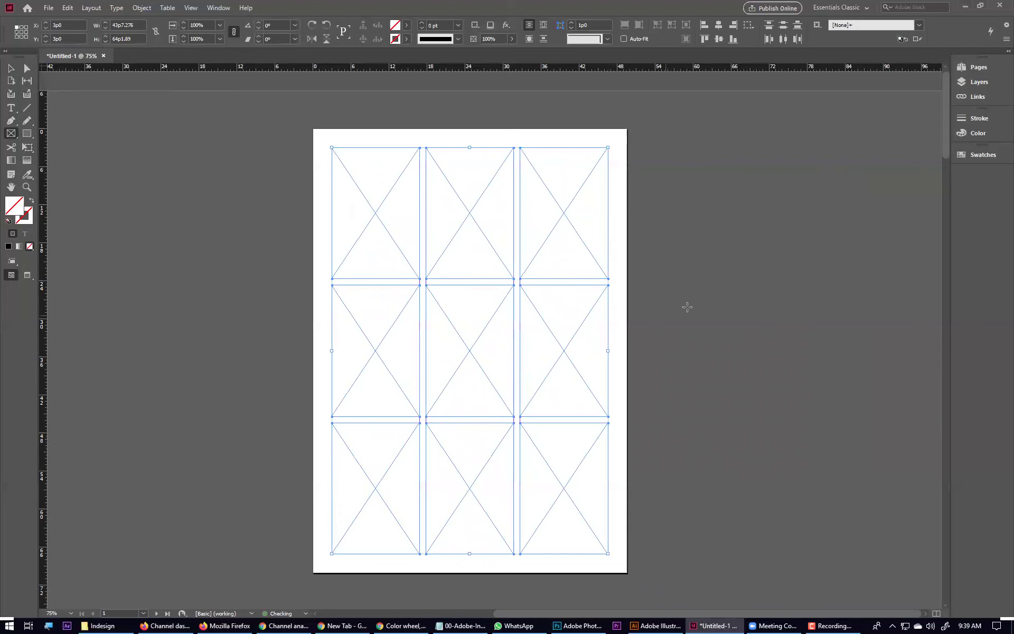
key("ctrl+shift+a")
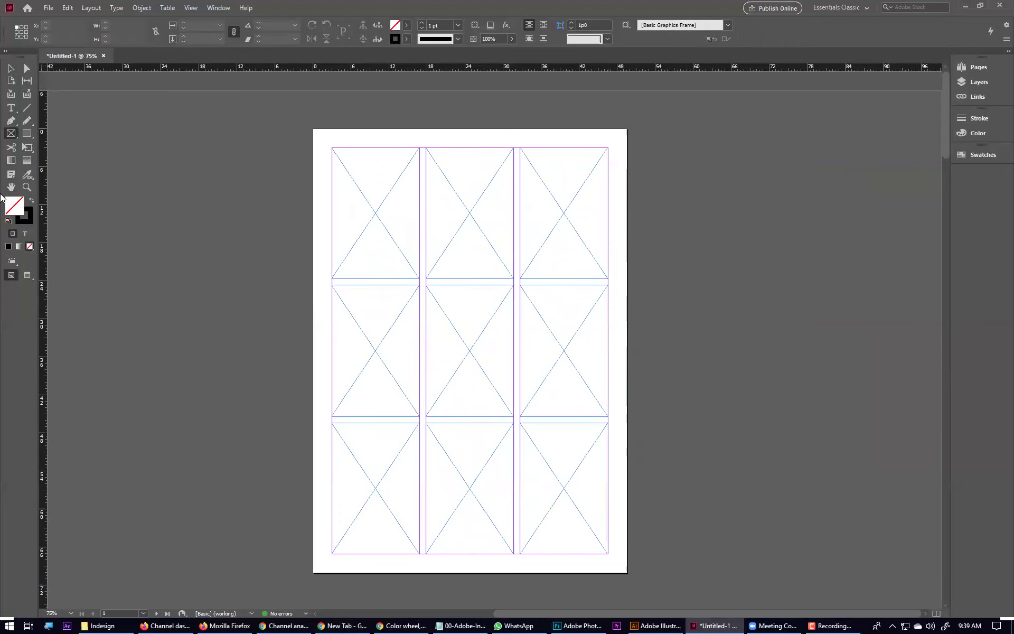
Step: Try moving the horizontal gap between the first and second frame rows with the Gap tool, and bring it back to its original place
left_click(27, 81)
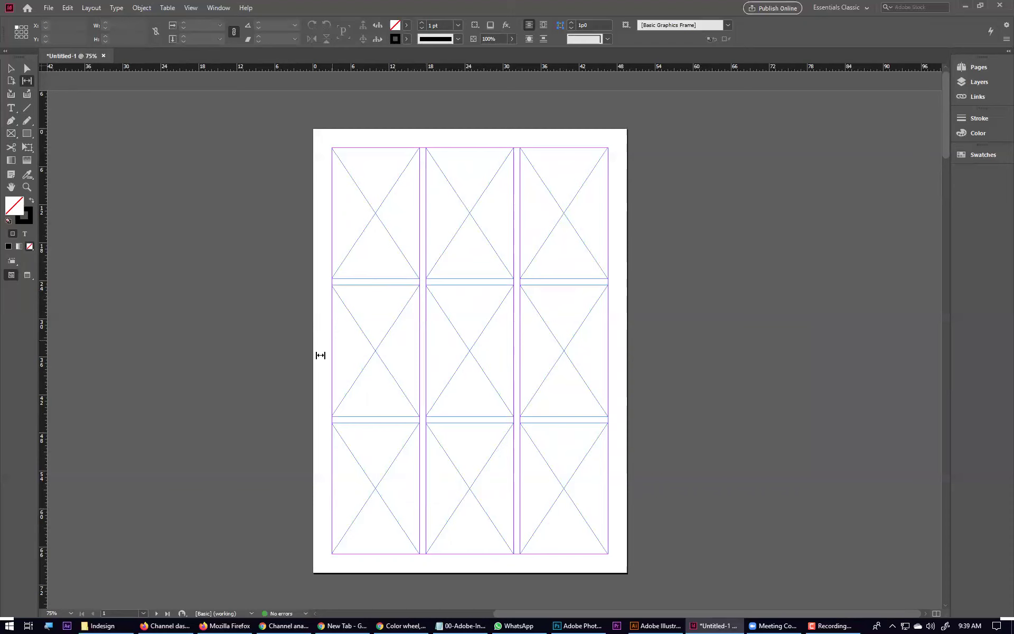
left_click_drag(367, 279, 368, 250)
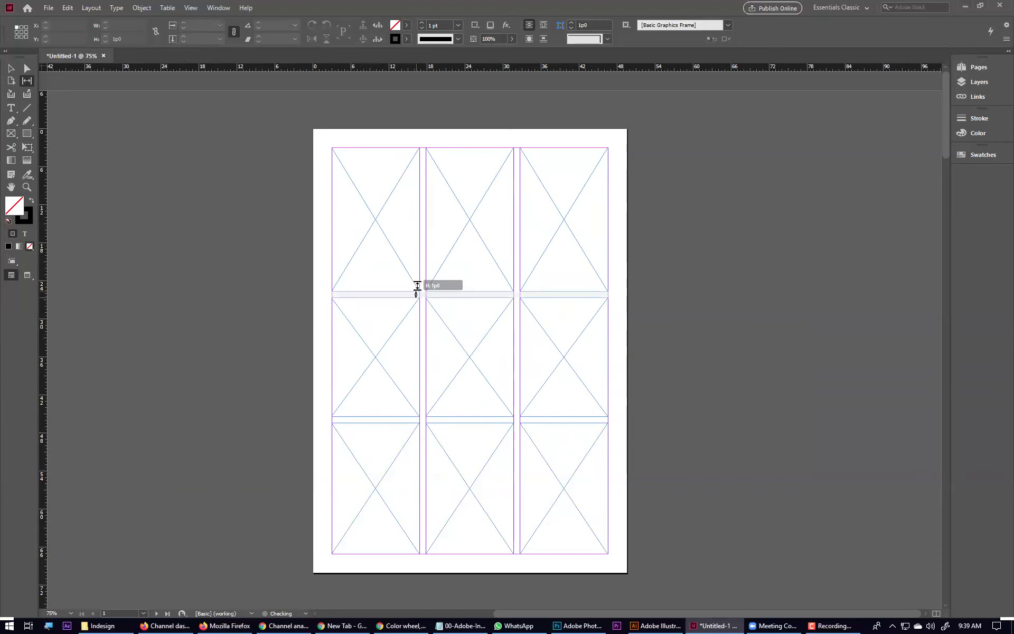
mouse_move(418, 280)
left_mouse_down()
mouse_move(412, 270)
mouse_move(412, 281)
left_mouse_up()
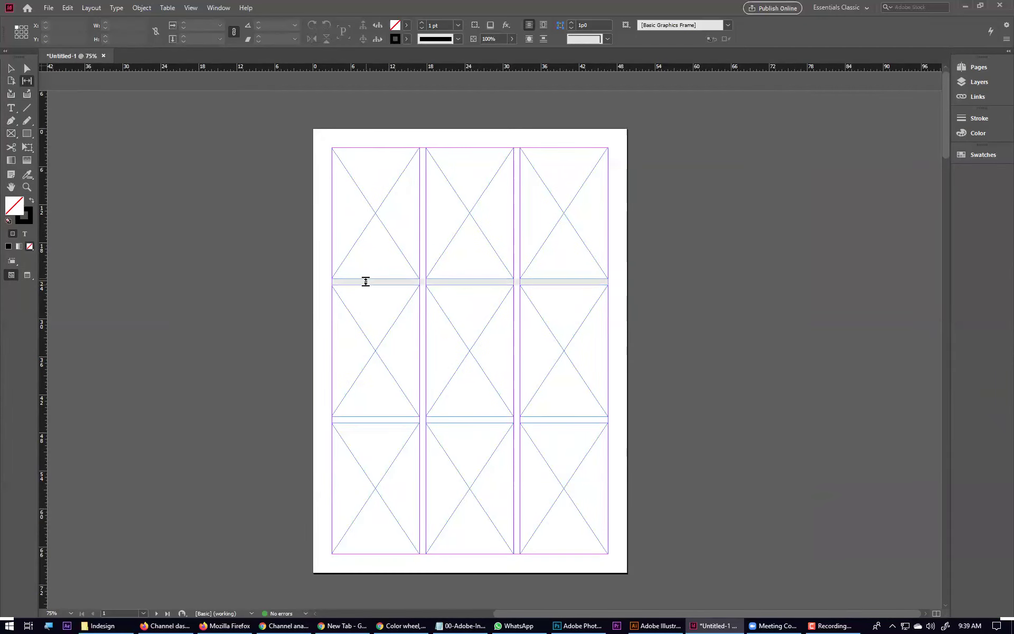
Step: Move the gap below the top row up, leaving frames about 8 picas high, and lower it in the first column only
left_click_drag(366, 281, 371, 207)
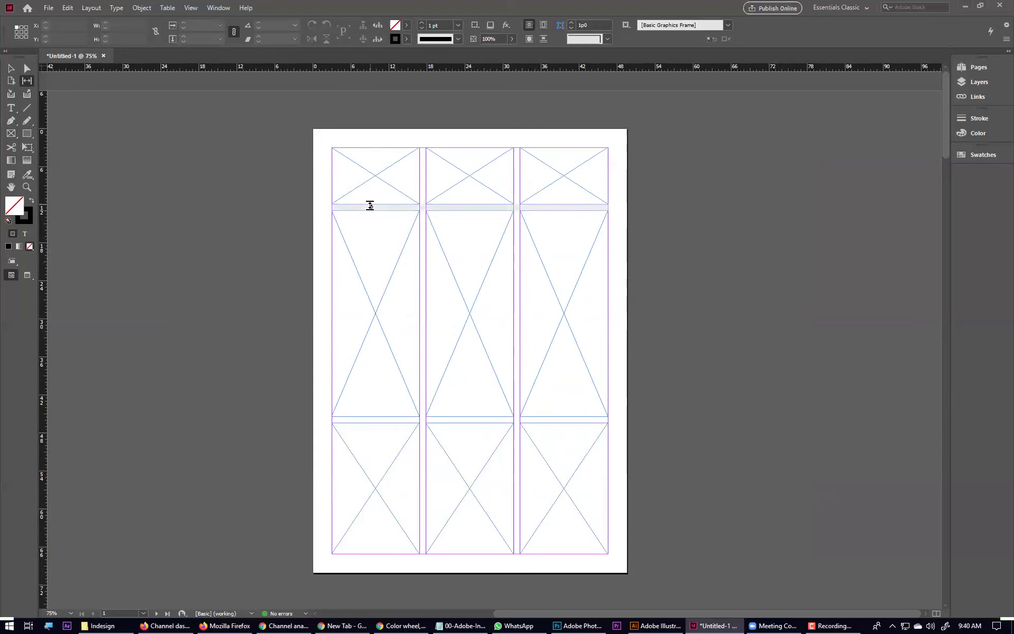
mouse_move(367, 208)
left_mouse_down()
mouse_move(369, 262)
mouse_move(368, 205)
left_mouse_up()
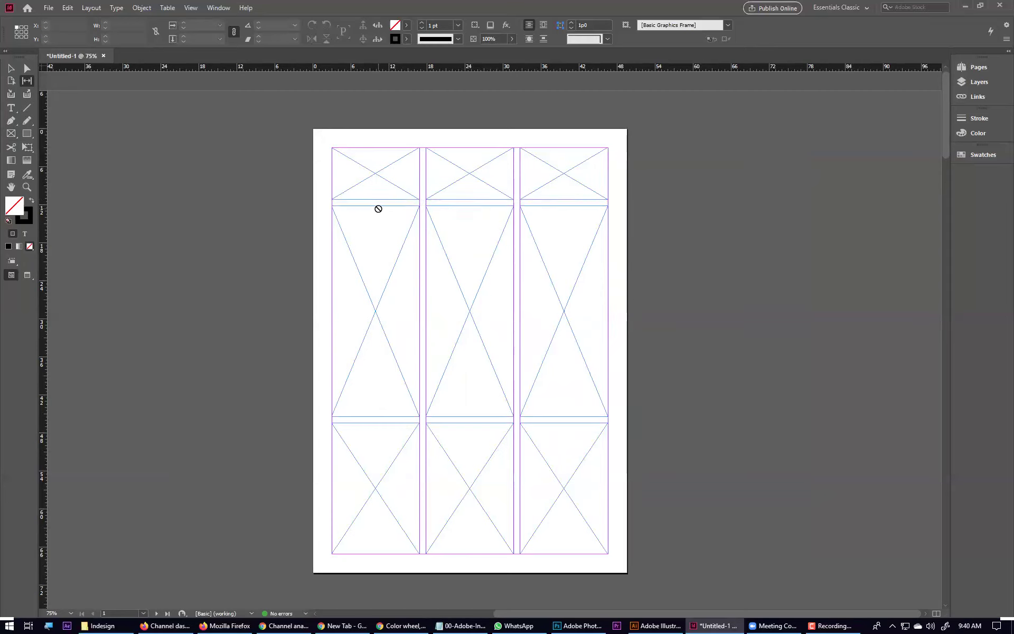
left_click_drag(377, 203, 378, 345)
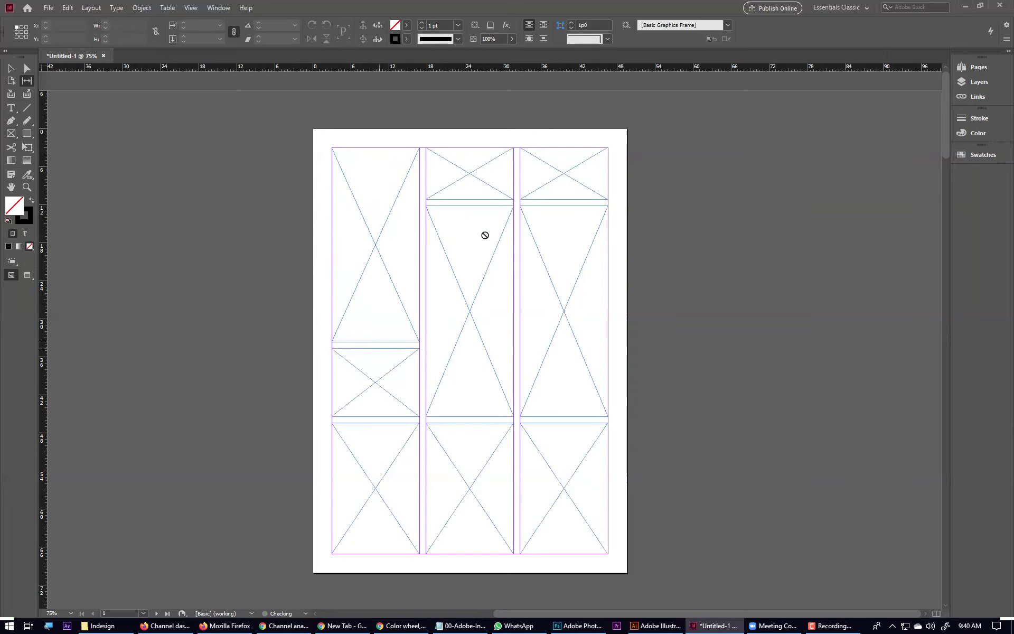
Step: Lower the gap below the top row in the third column only, until it lines up with the first column's gap
left_click_drag(552, 201, 554, 344)
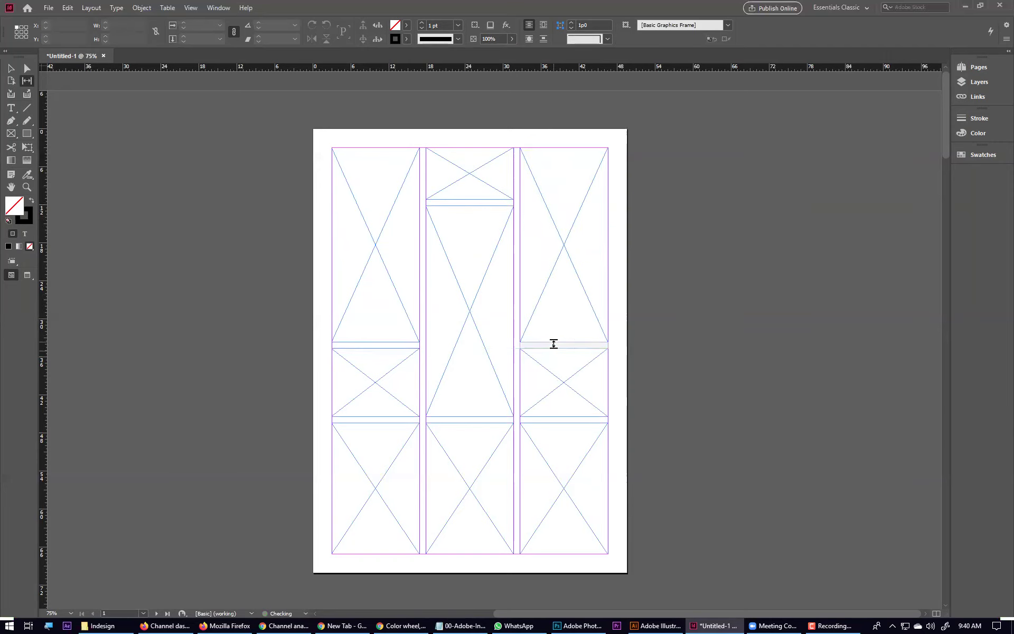
key("ctrl+z")
left_click_drag(532, 204, 531, 262)
key("ctrl+z")
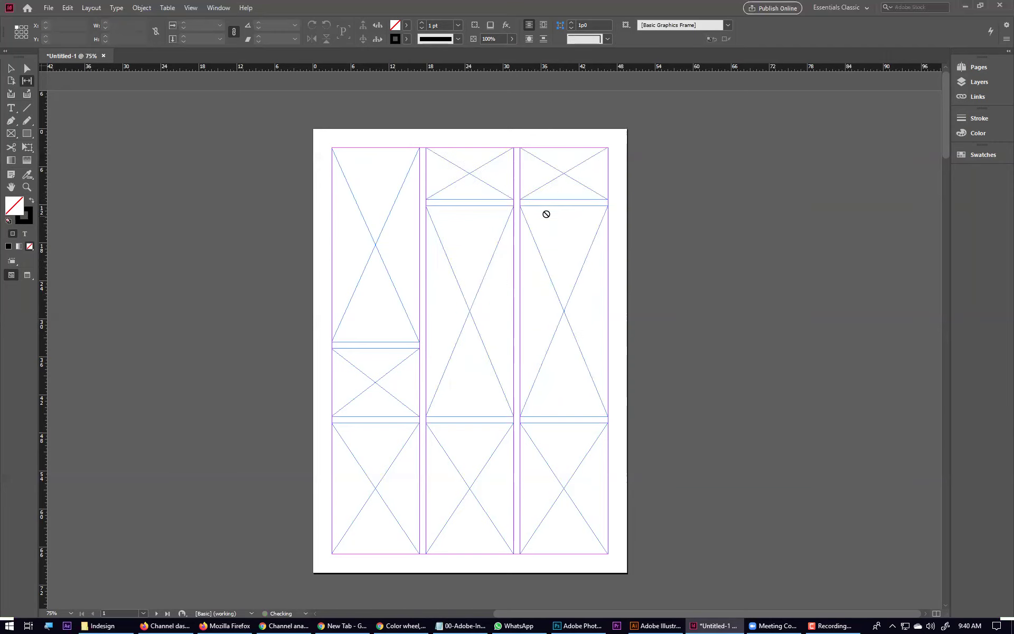
left_click_drag(547, 201, 549, 345)
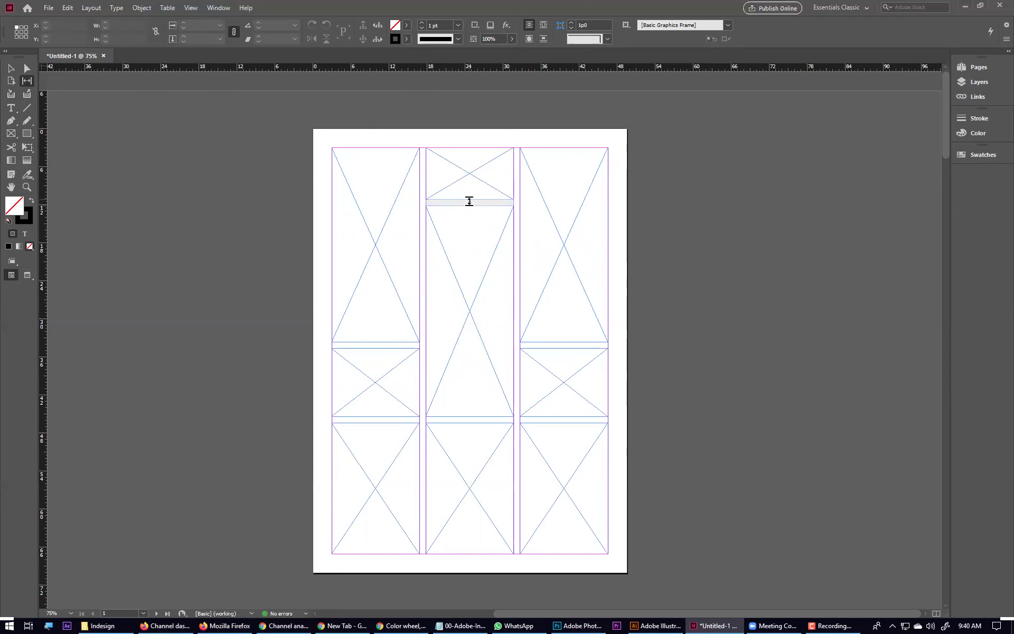
Step: Try adjusting the gap between the second and third frame rows on page 2, and undo each change
scroll(438, 442, "down", 10)
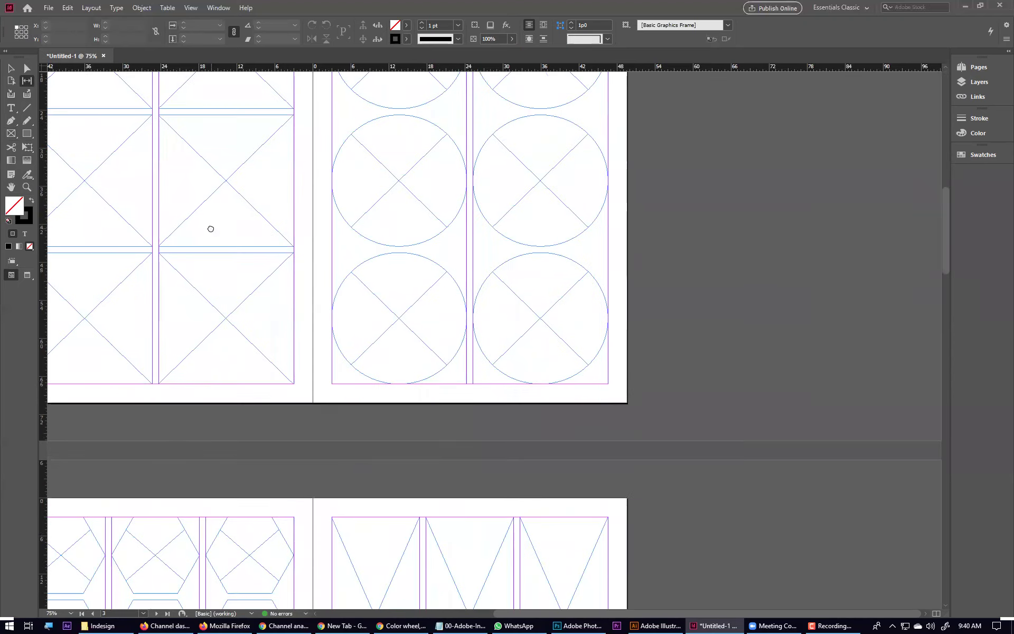
left_click_drag(211, 226, 516, 328)
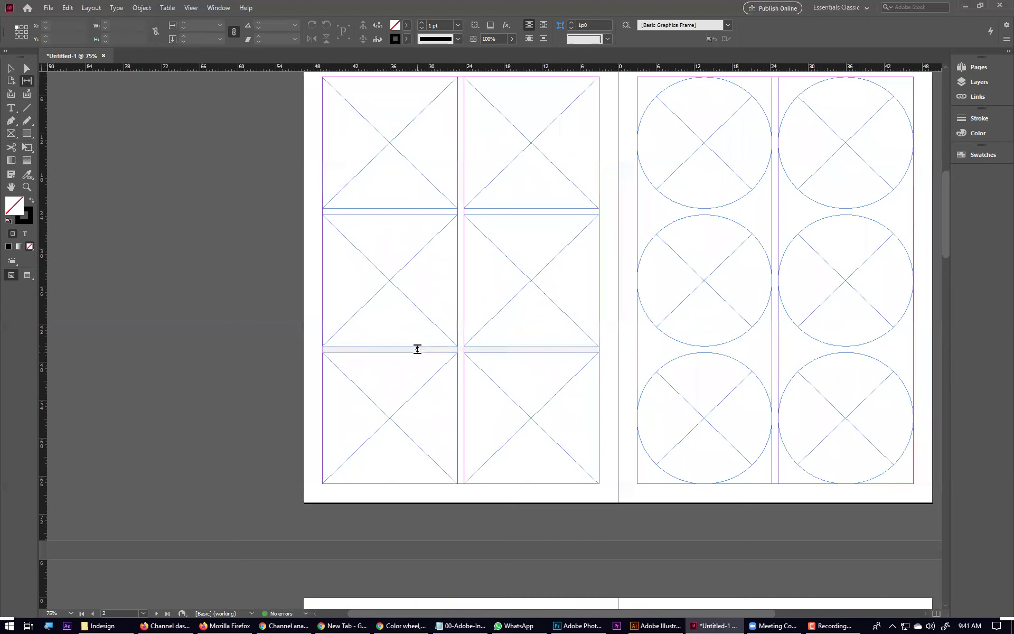
left_click_drag(418, 349, 415, 374)
key("ctrl+z")
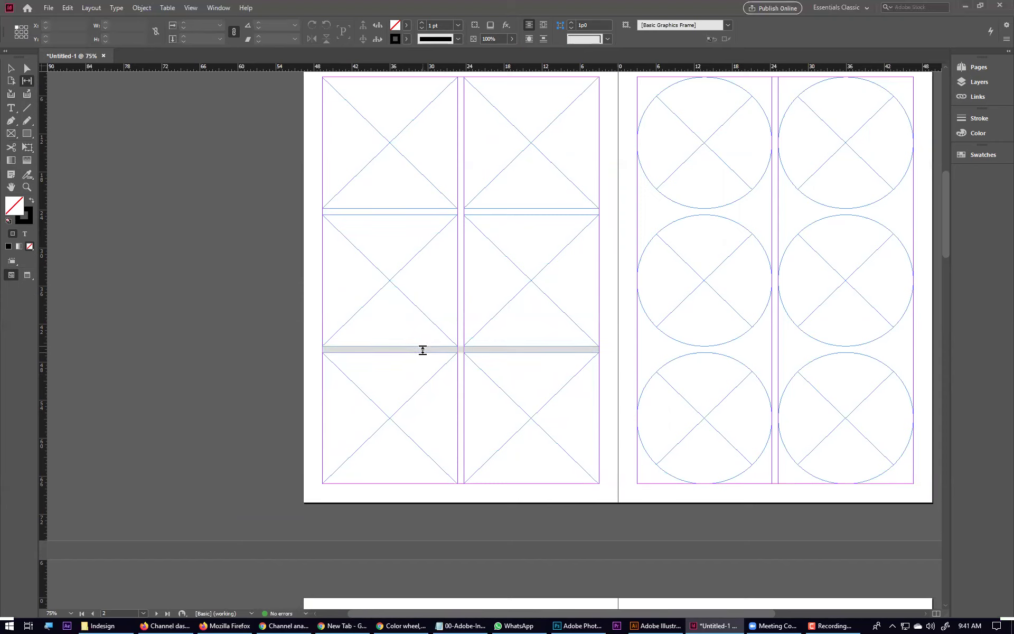
mouse_move(423, 351)
left_mouse_down()
mouse_move(421, 272)
mouse_move(437, 432)
mouse_move(437, 335)
mouse_move(435, 432)
mouse_move(435, 419)
left_mouse_up()
key("ctrl+z")
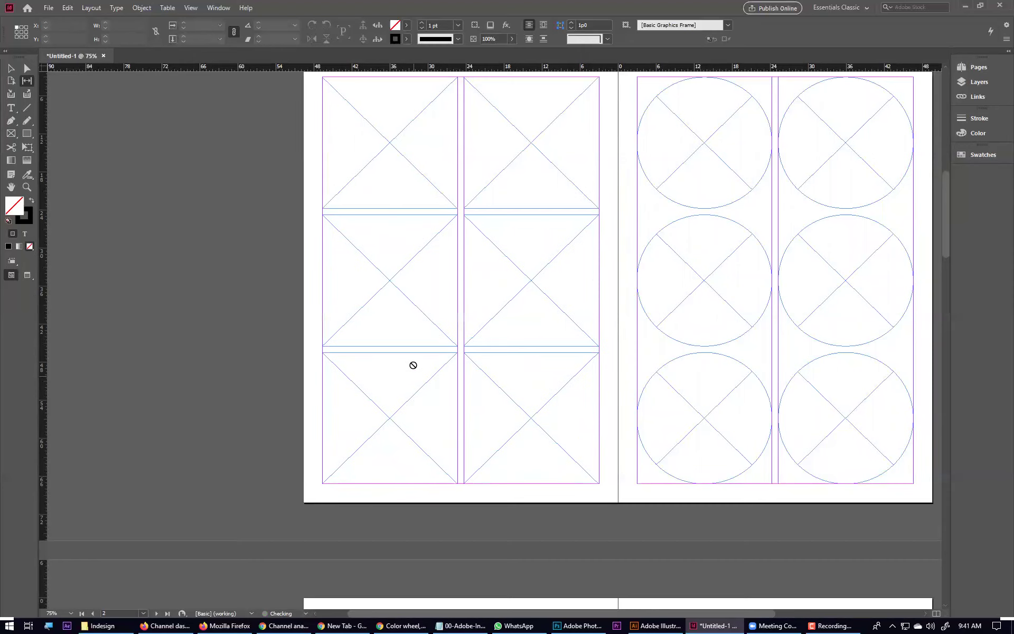
Step: Try widening page 2's lower row gap across both columns, undo it, and widen it evenly up and down in the first column only
mouse_move(439, 348)
left_mouse_down()
mouse_move(439, 421)
mouse_move(439, 317)
left_mouse_up()
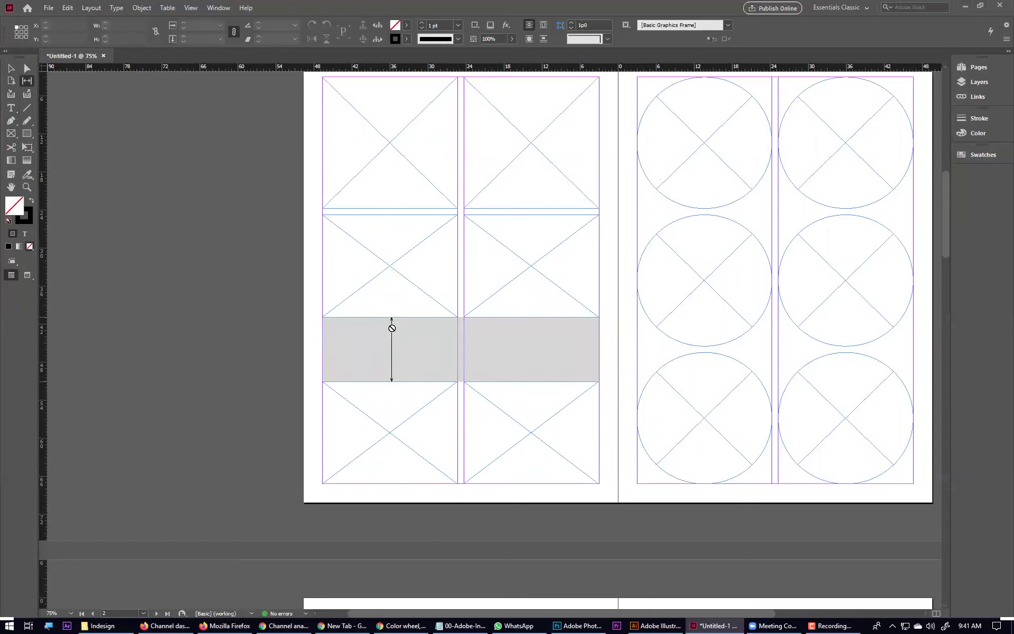
key("ctrl+z")
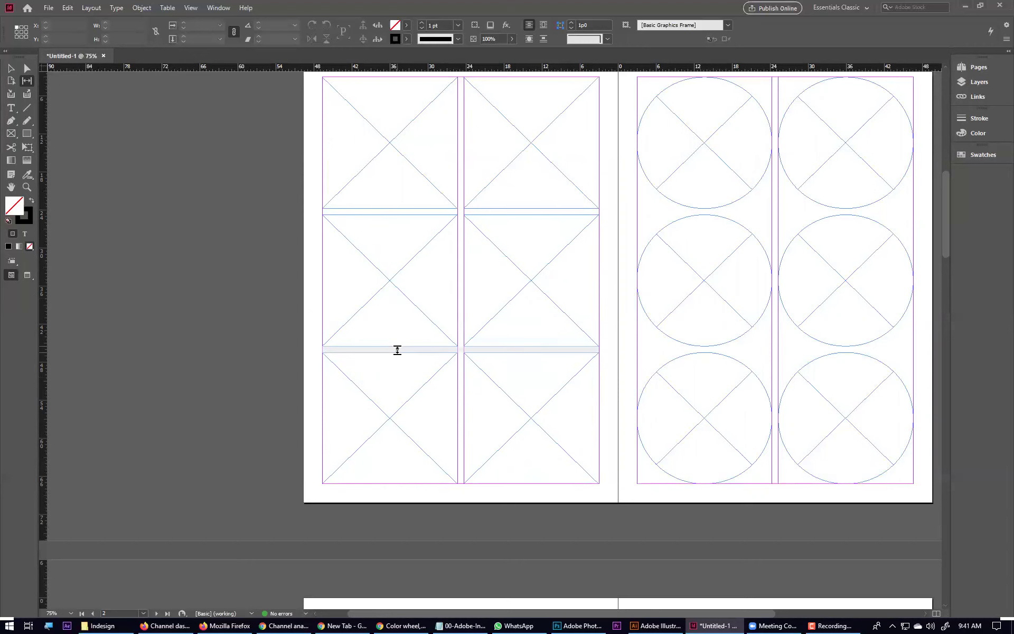
left_click_drag(397, 350, 396, 423)
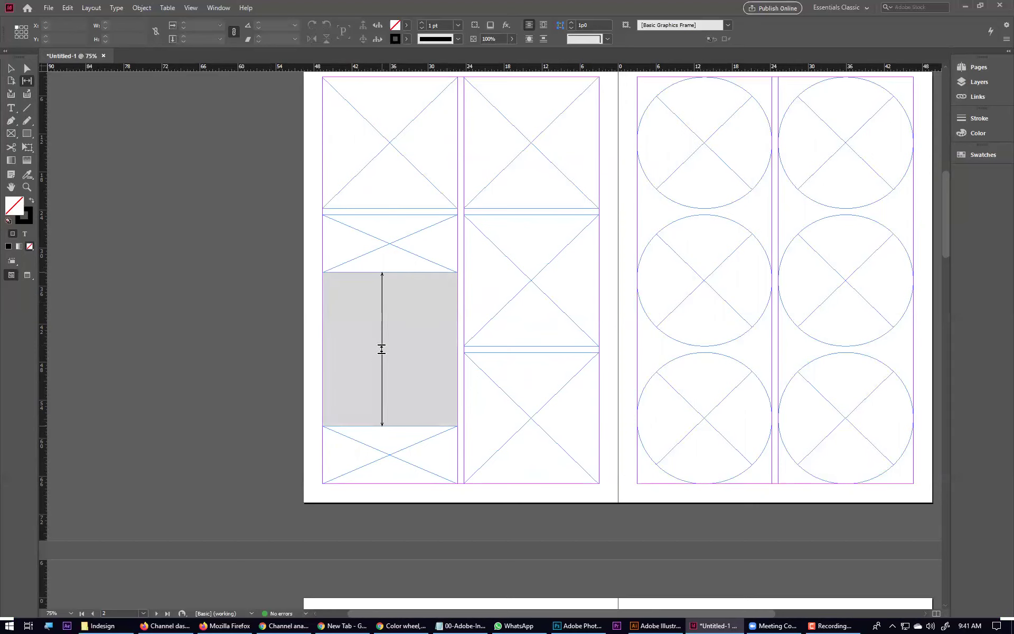
Step: Return to page 1 and delete the bottom frame of the third column
scroll(613, 439, "up", 4)
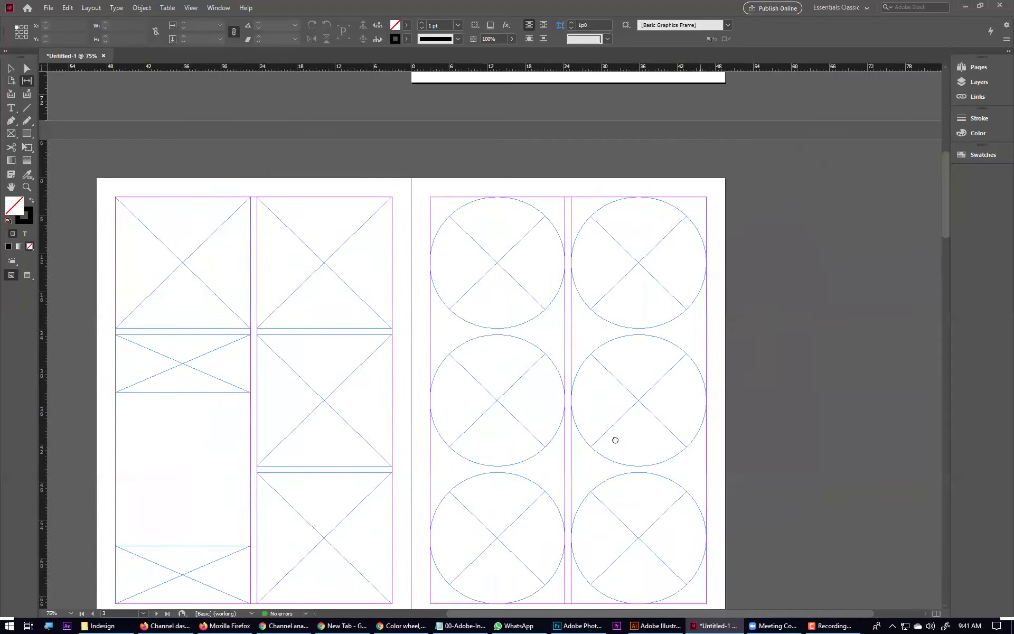
left_click_drag(525, 358, 312, 574)
left_click_drag(562, 236, 402, 346)
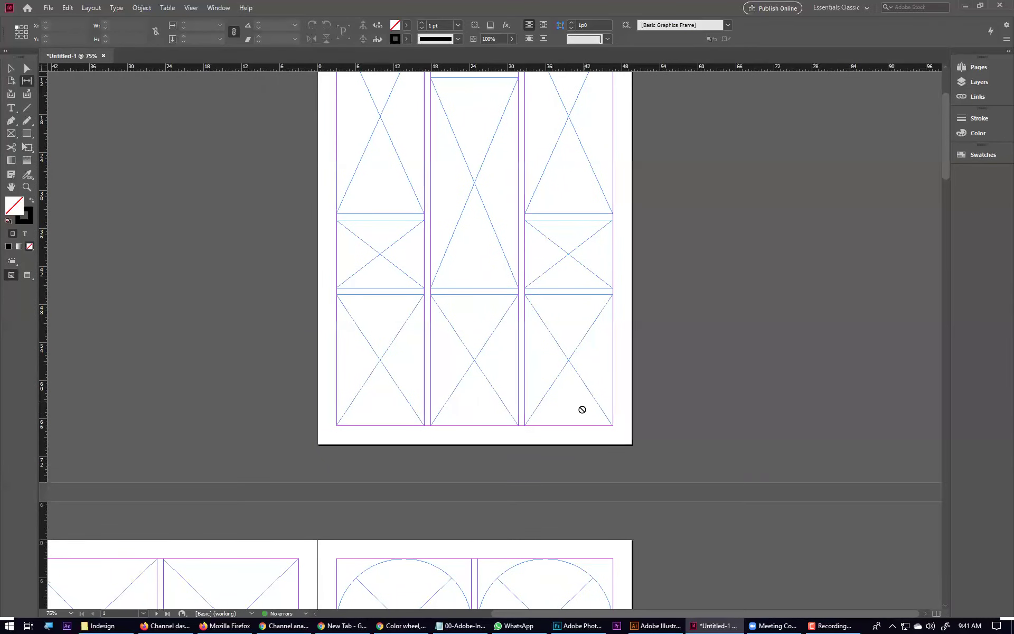
left_click(10, 69)
left_click(544, 346)
key("Delete")
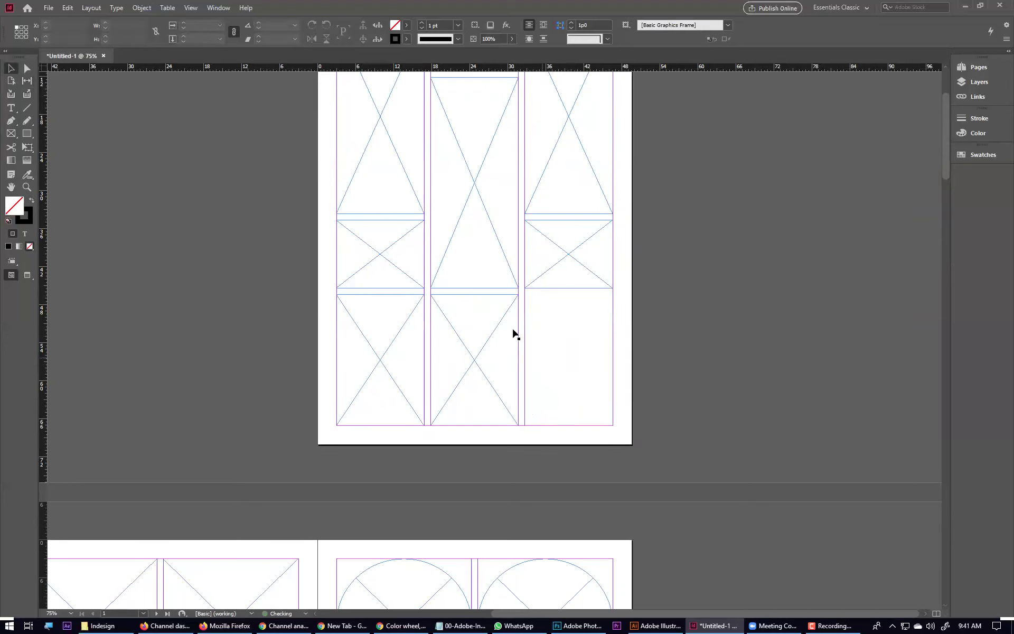
Step: Move the third column's two remaining frames and the gap between them down together to page 1's bottom margin
scroll(378, 296, "up", 3)
key("u")
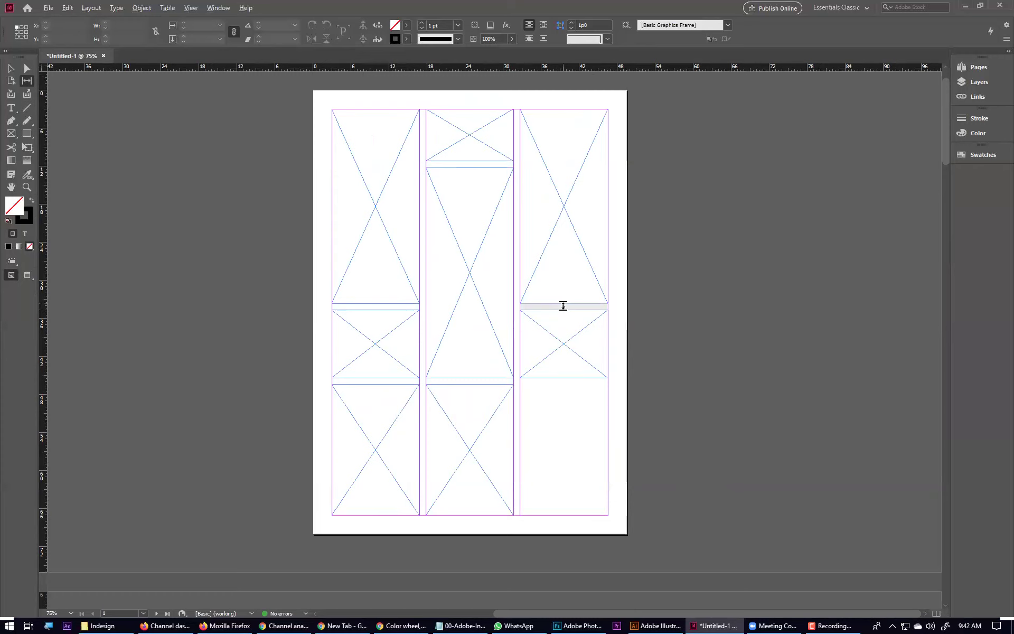
left_click_drag(558, 305, 575, 443)
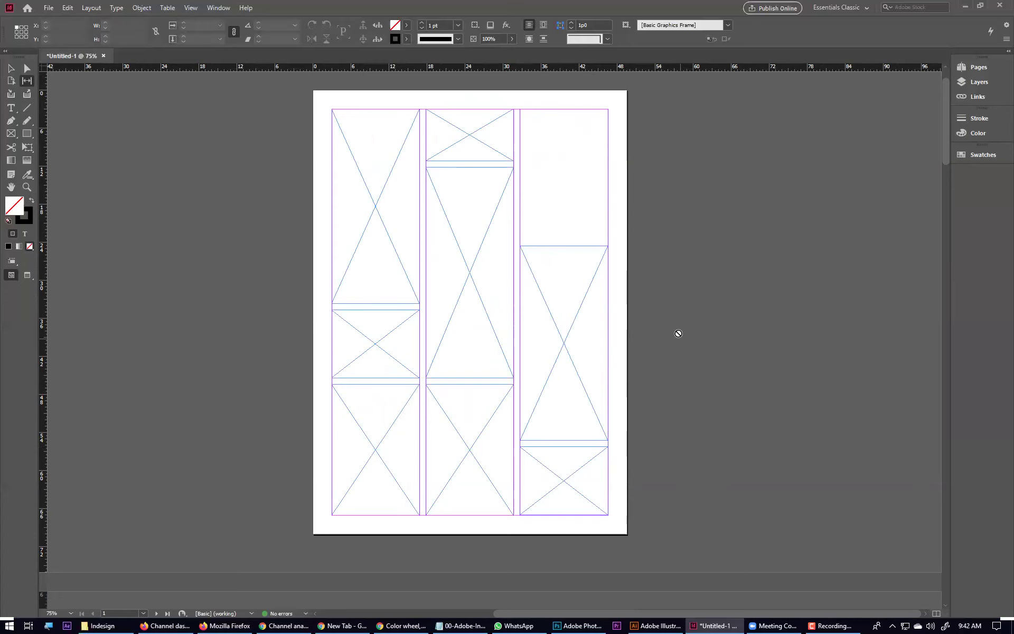
Step: Move the third-column frames and their gap back up together, and extend the bottom middle frame across the third column to the margin
key("v")
left_click(544, 471)
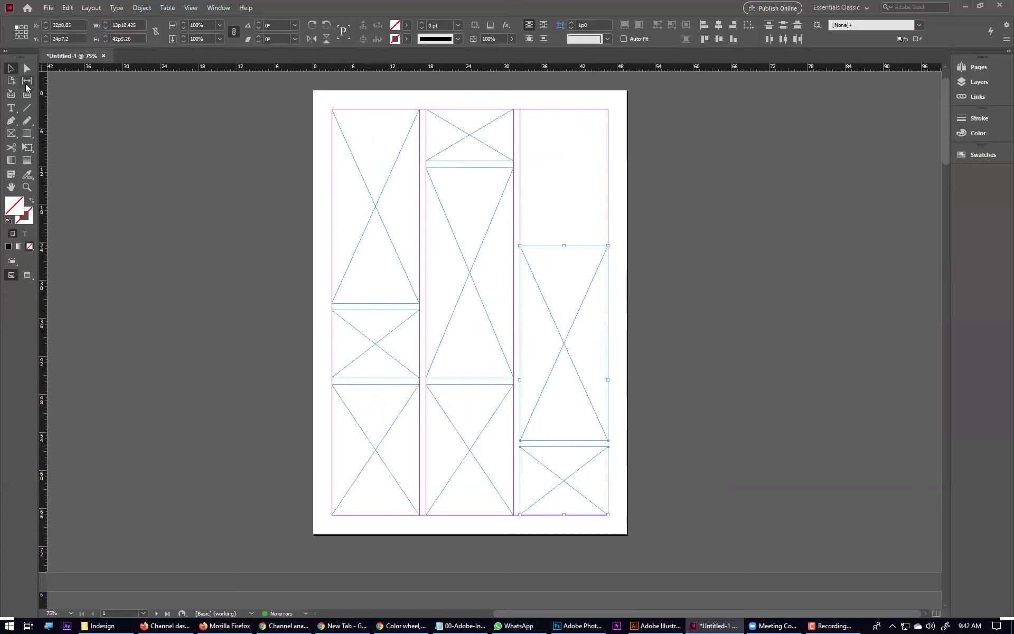
left_click(27, 83)
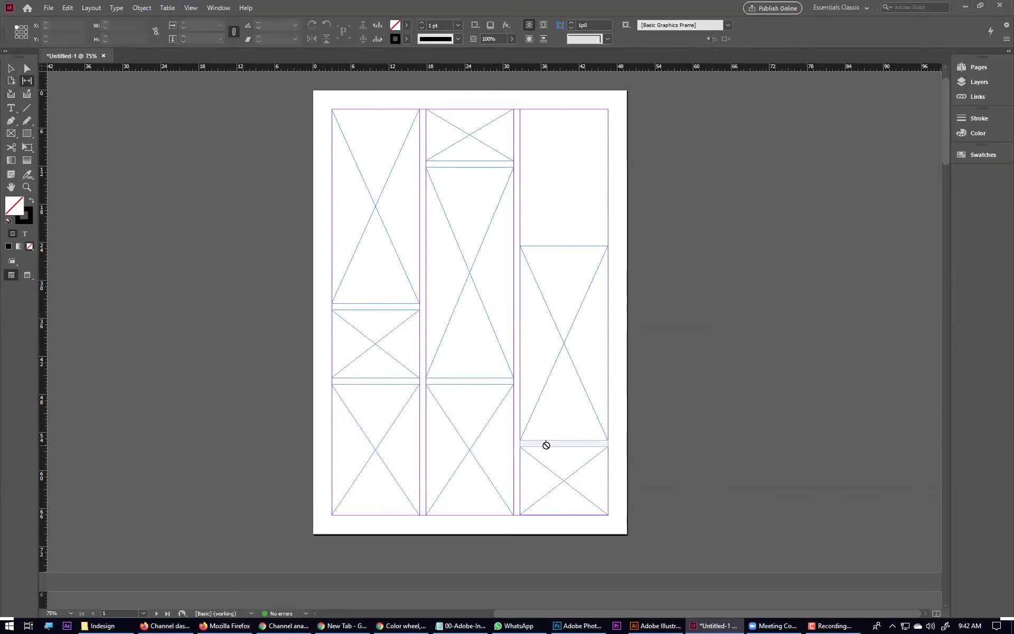
left_click_drag(552, 444, 558, 308)
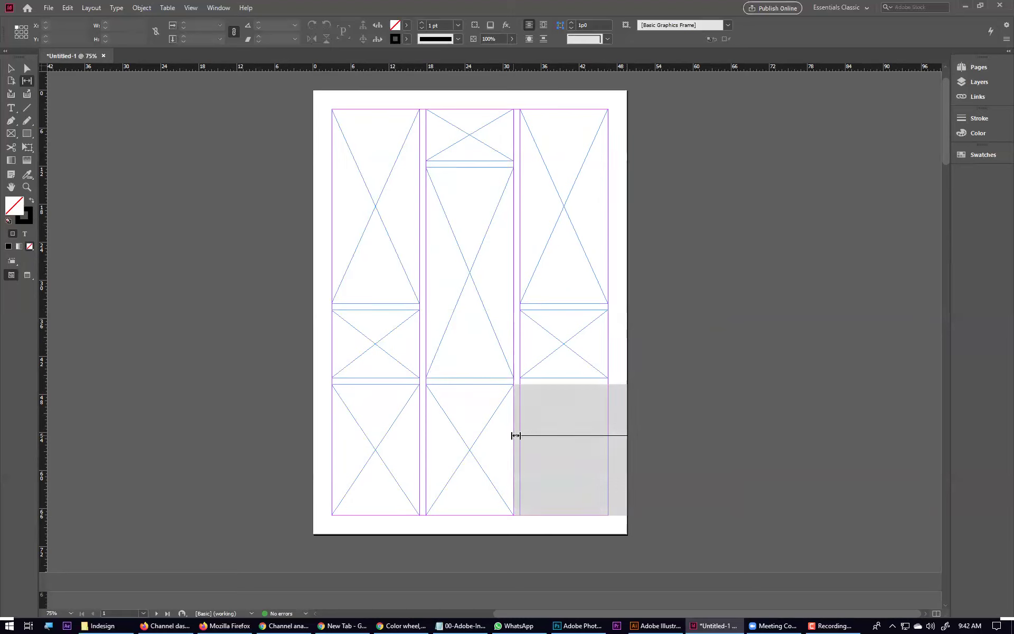
left_click_drag(516, 435, 705, 444)
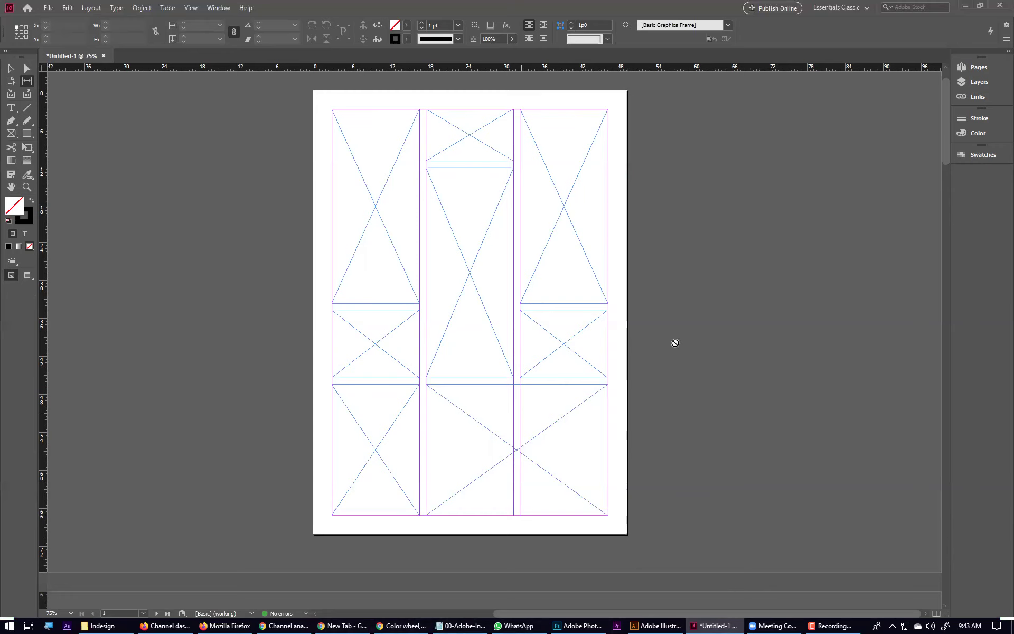
Step: Switch to the Notepad class notes and add the line "Placing" below the Graphics entry, followed by a new line
left_click(461, 625)
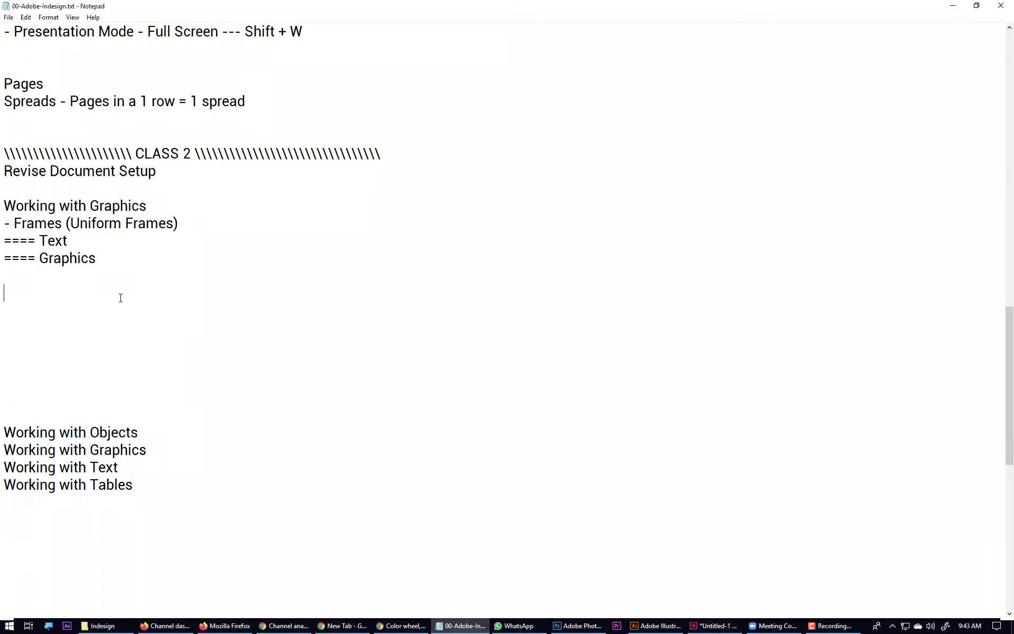
key("Return")
type("Placing")
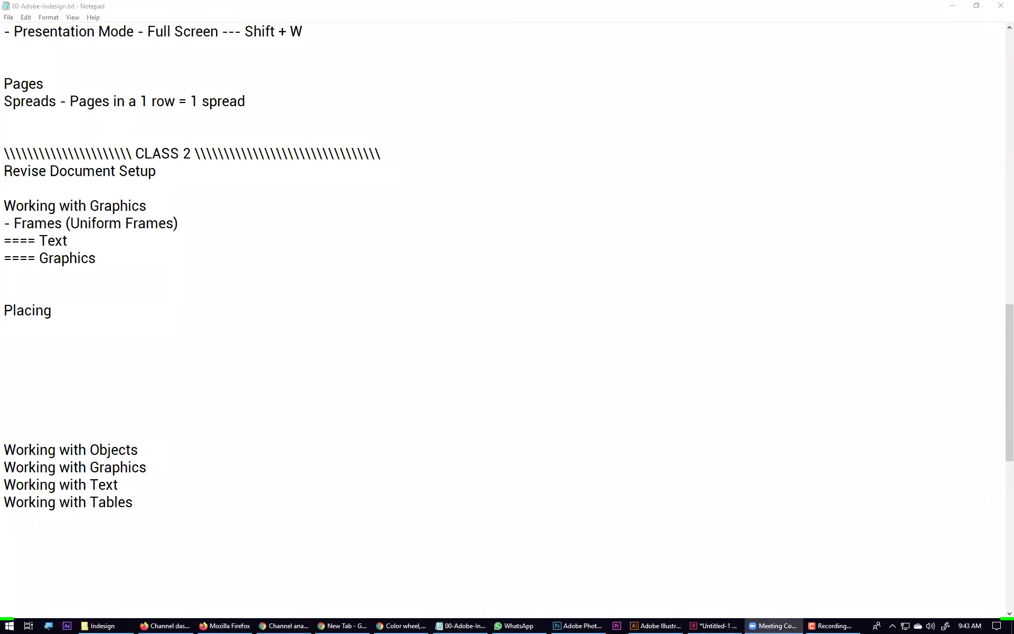
left_click(86, 328)
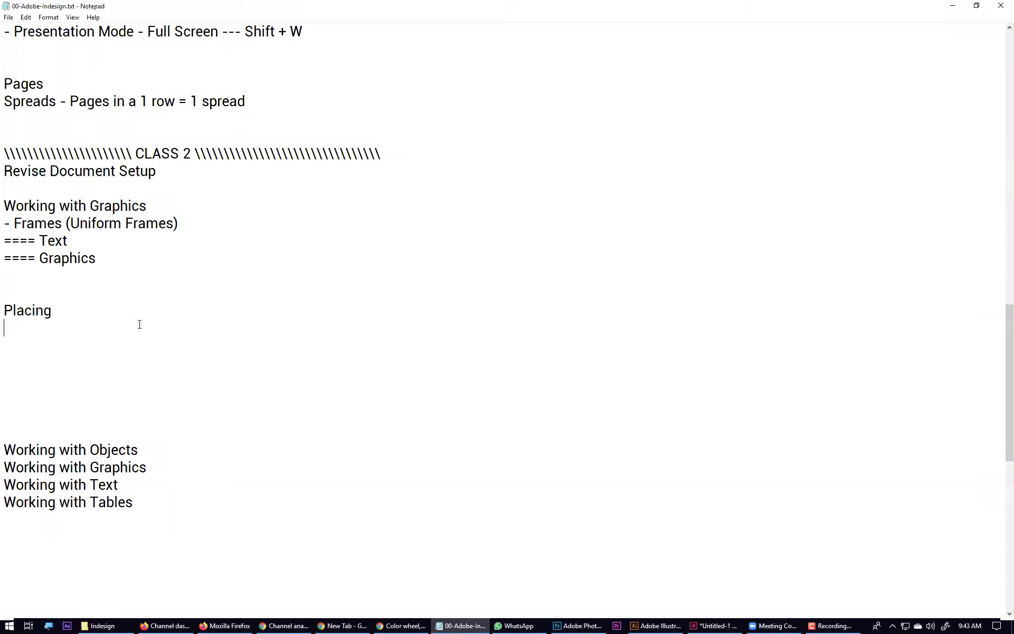
left_click(643, 619)
left_click(676, 620)
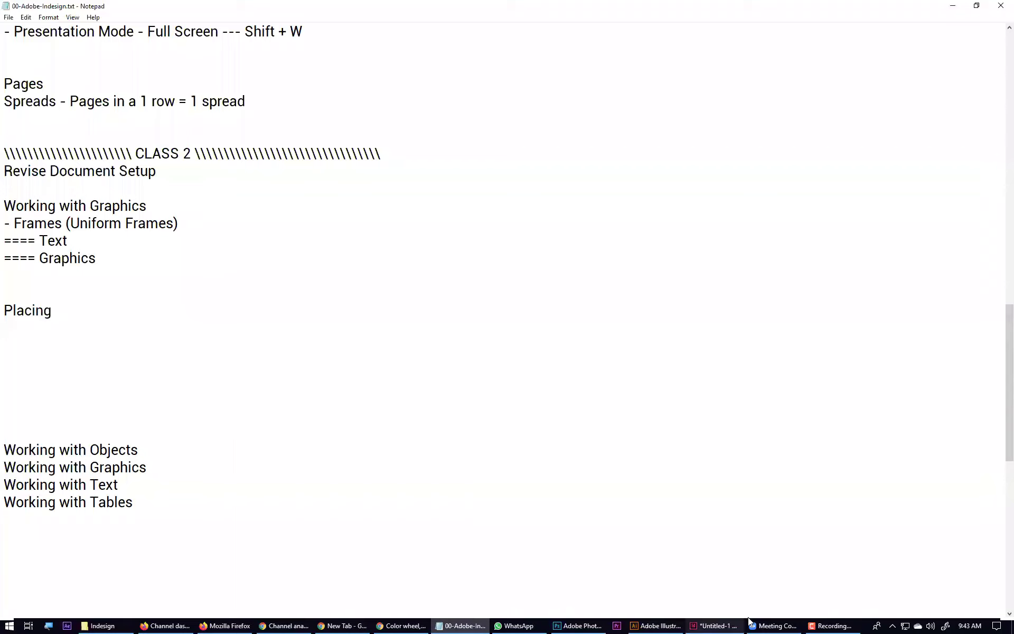
Step: Switch back to the InDesign document and go to the empty three-column page 7
left_click(740, 624)
scroll(545, 491, "down", 10)
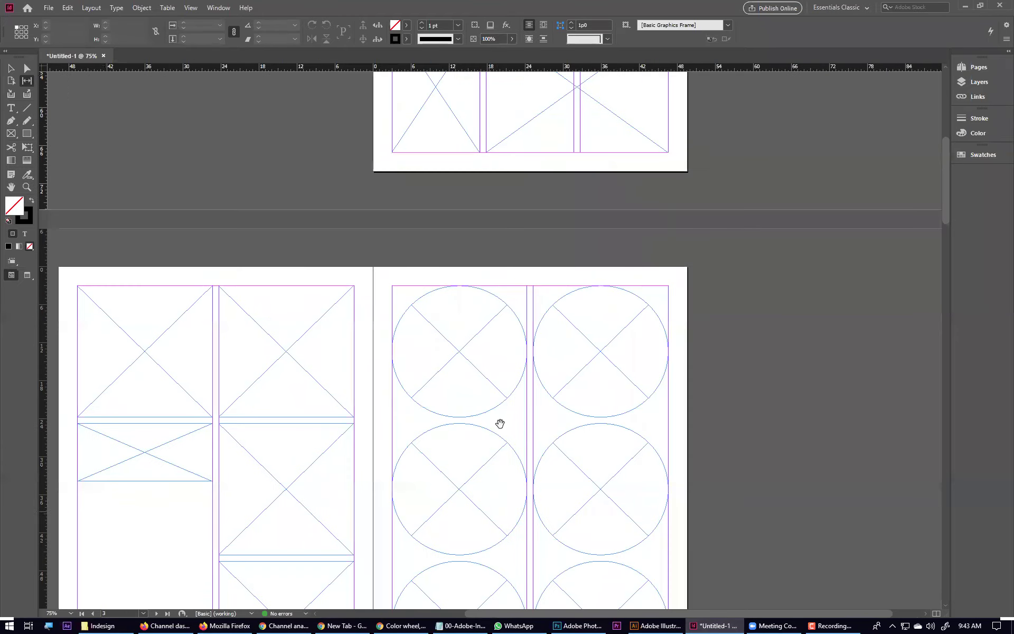
scroll(452, 120, "down", 15)
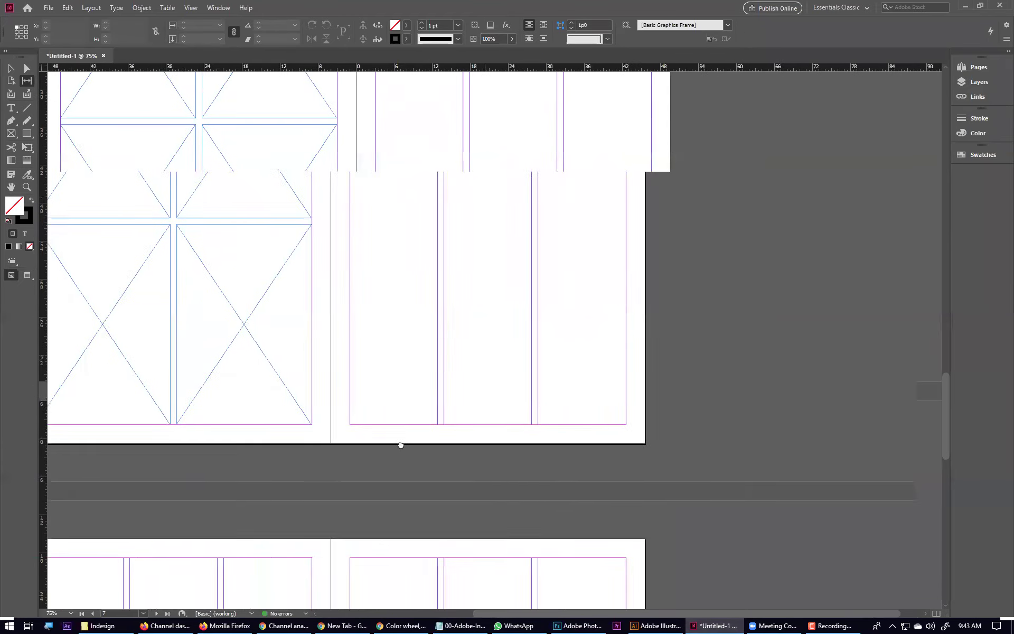
Step: Open the removable drive's 01-USB folder in File Explorer and select its 02-Graphics folder
mouse_move(95, 622)
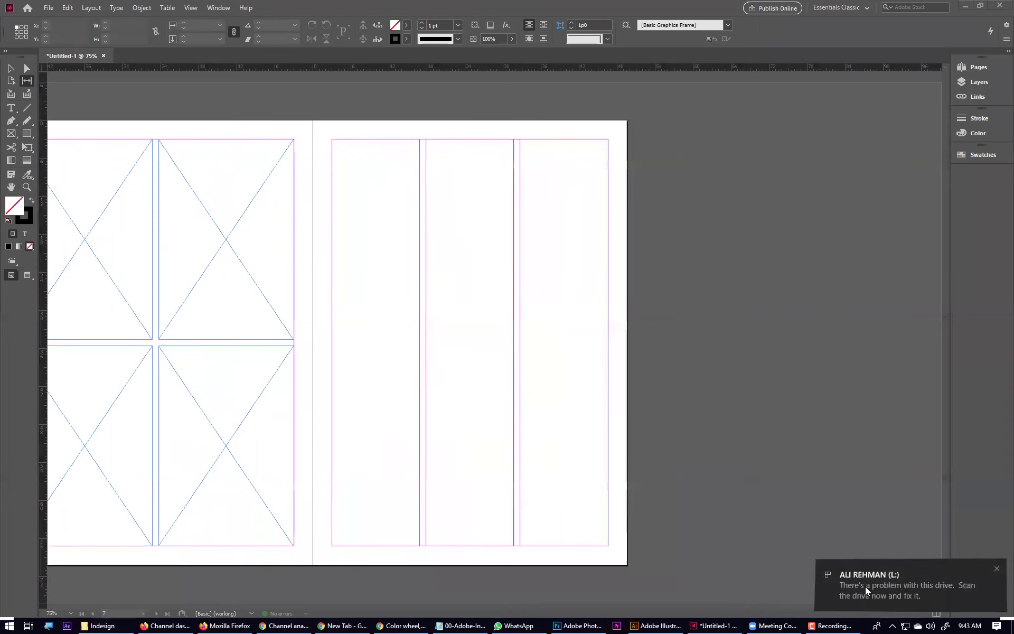
left_click(865, 586)
left_click(459, 346)
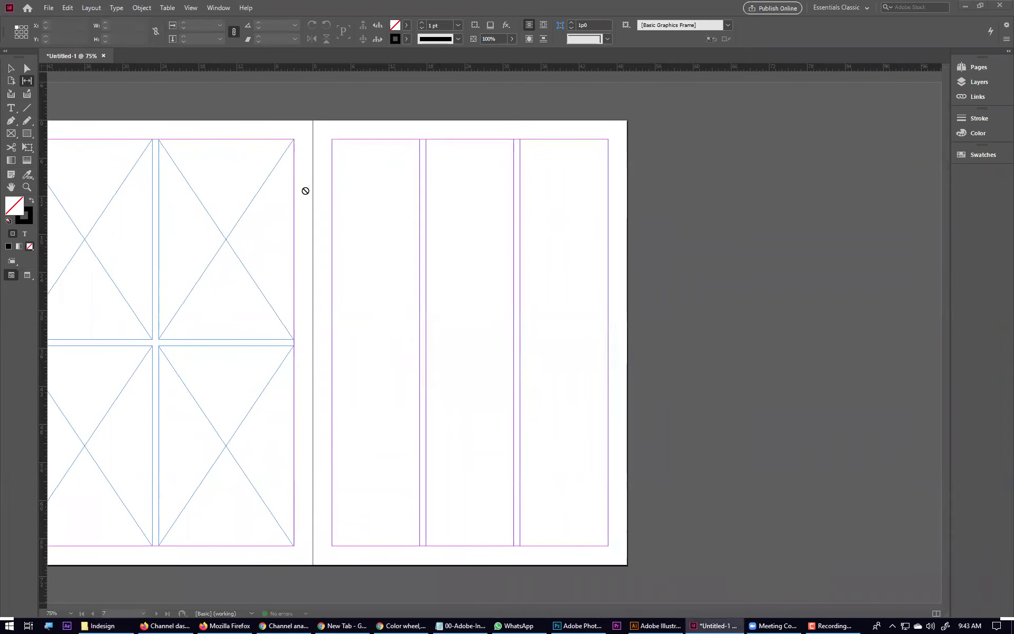
scroll(316, 441, "down", 3)
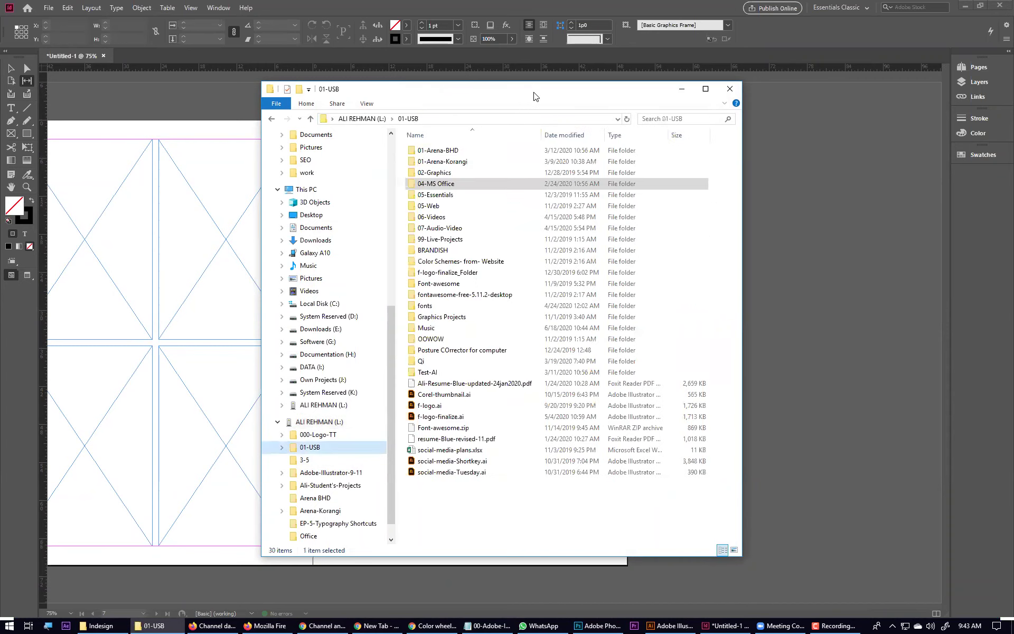
double_click(487, 196)
left_click(408, 118)
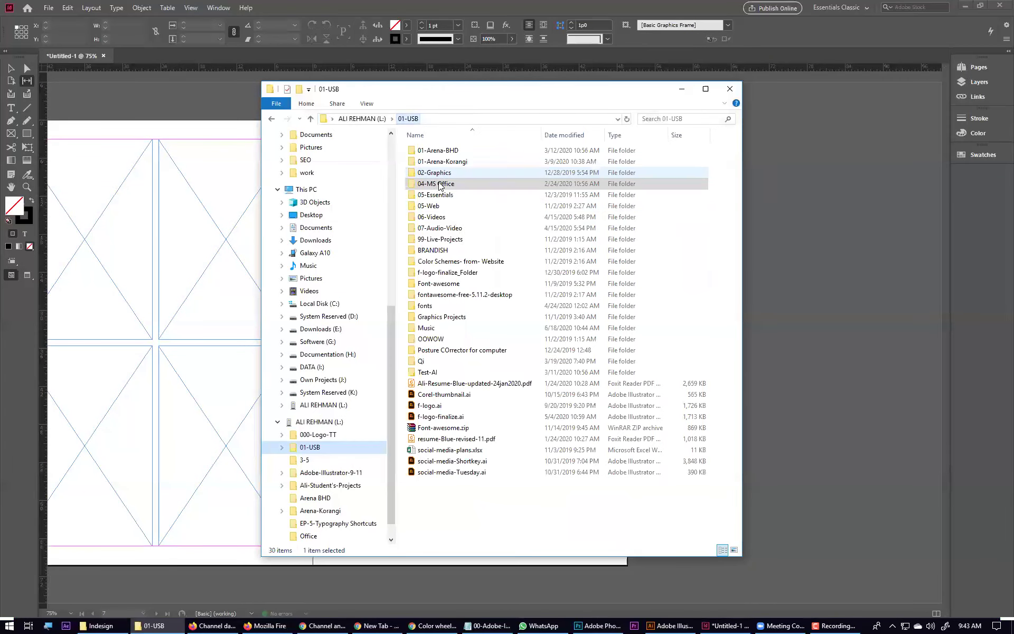
left_click(446, 172)
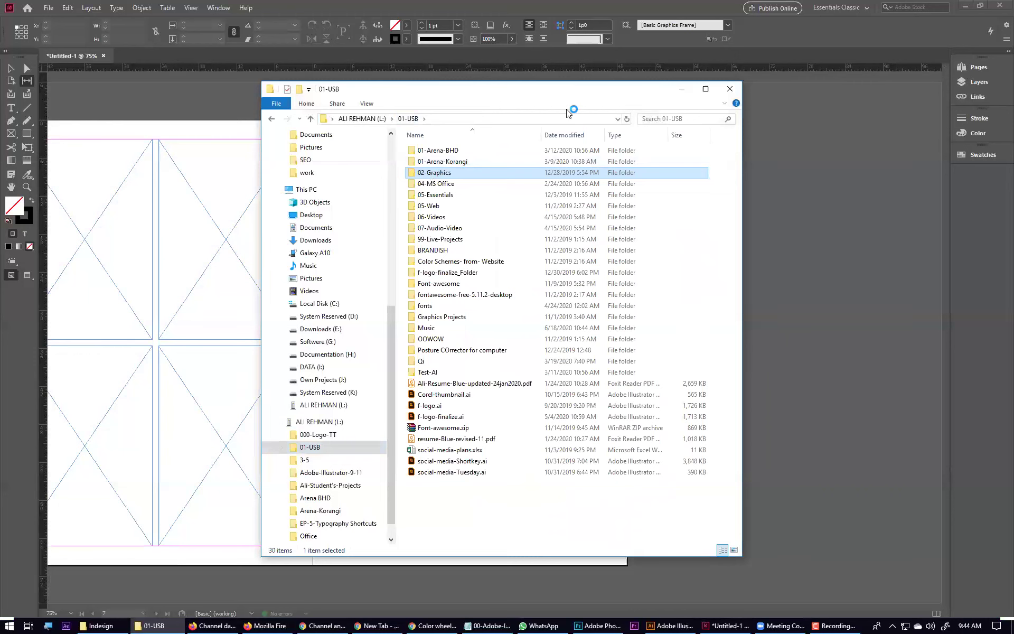
Step: Open the 03-indesign folder inside 02-Graphics and display its contents as enlarged thumbnails
left_click_drag(474, 89, 428, 72)
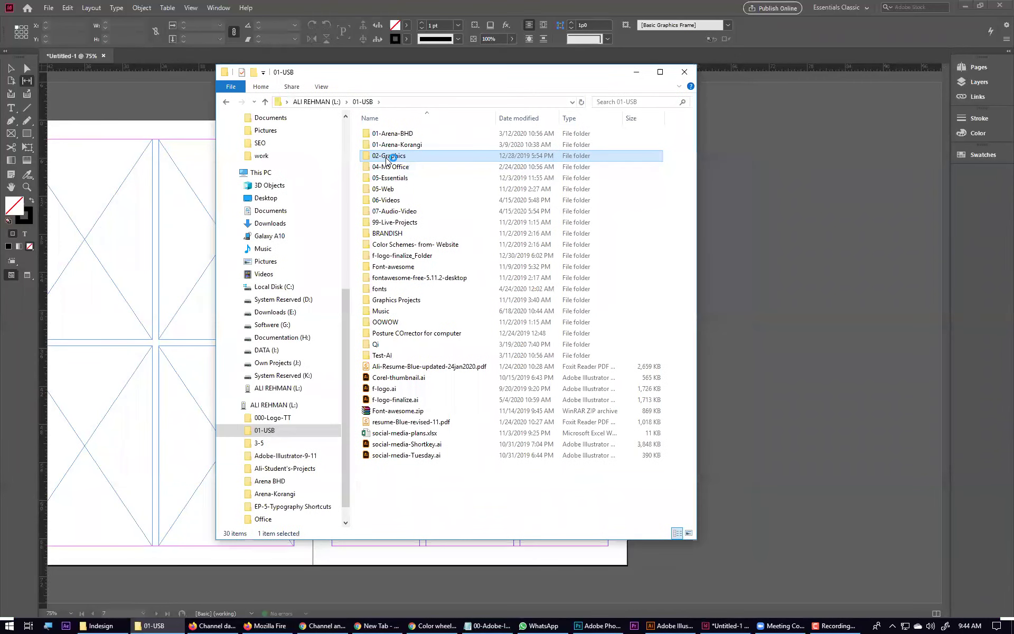
double_click(401, 156)
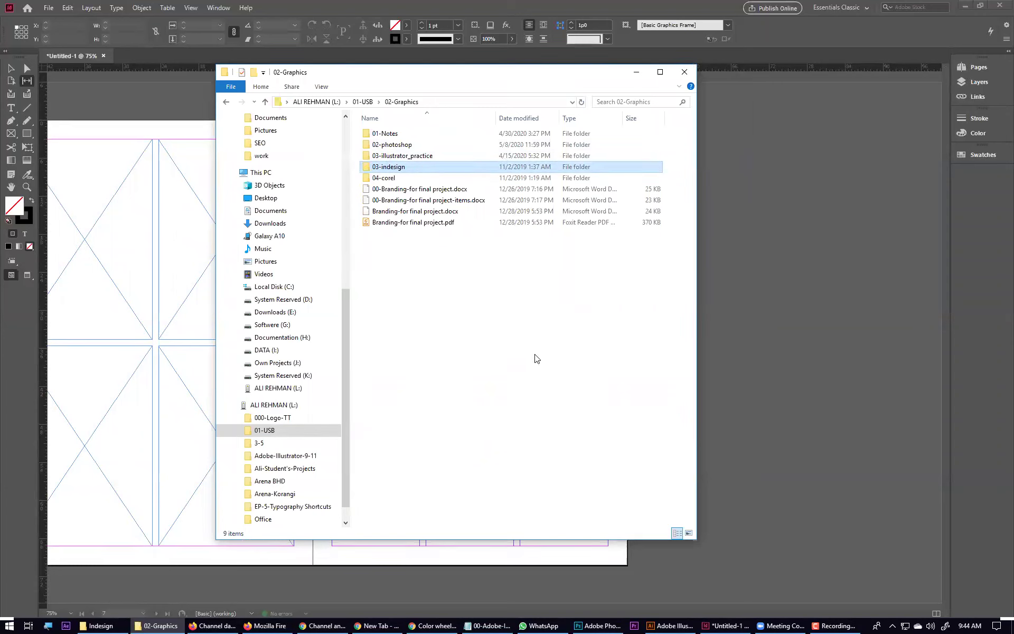
key("Return")
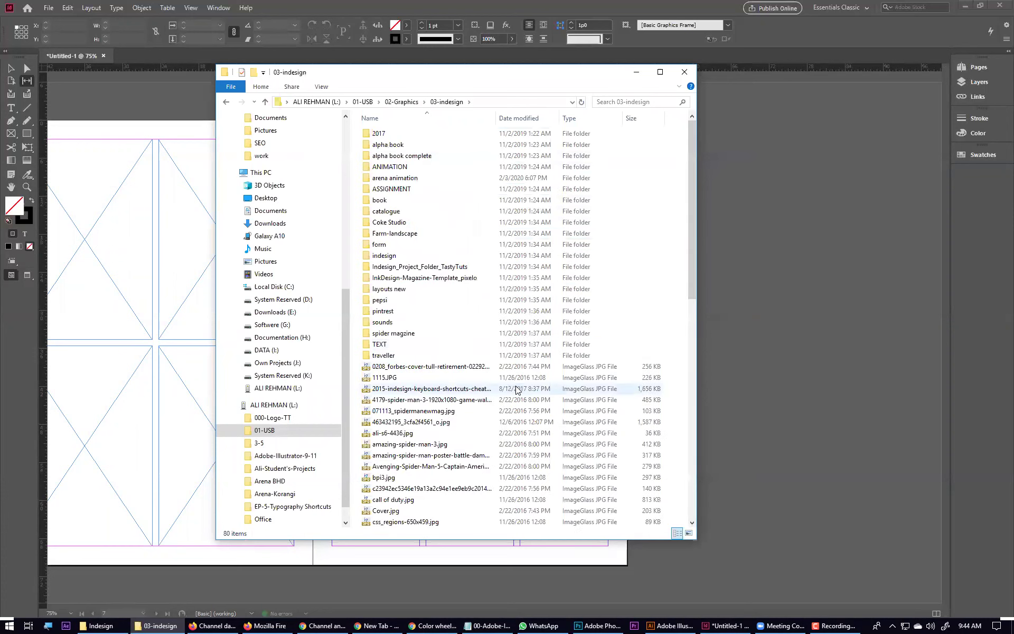
scroll(525, 393, "up", 5)
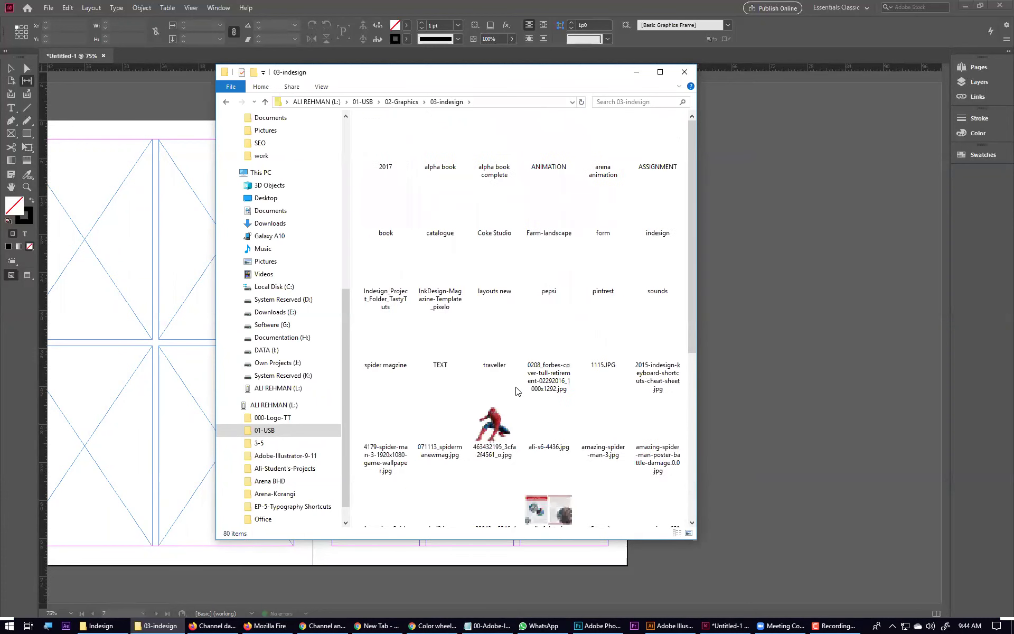
scroll(515, 387, "up", 2)
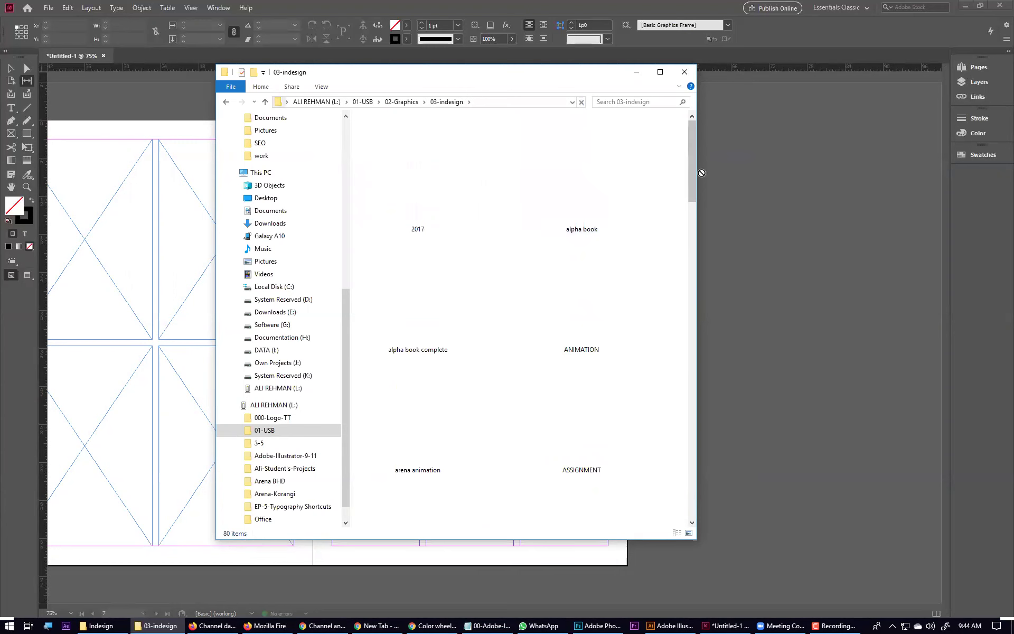
Step: Browse the 03-indesign folder for the Empire Spider-Man cover and select file_178349_1_asm_empire2.jpg
left_click_drag(692, 185, 691, 249)
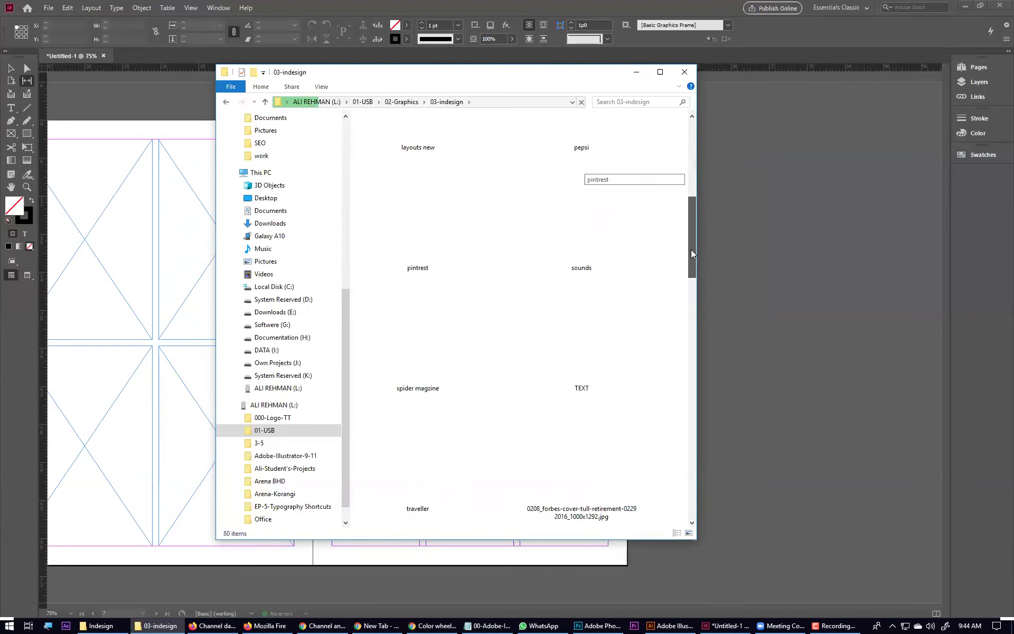
scroll(576, 302, "down", 2)
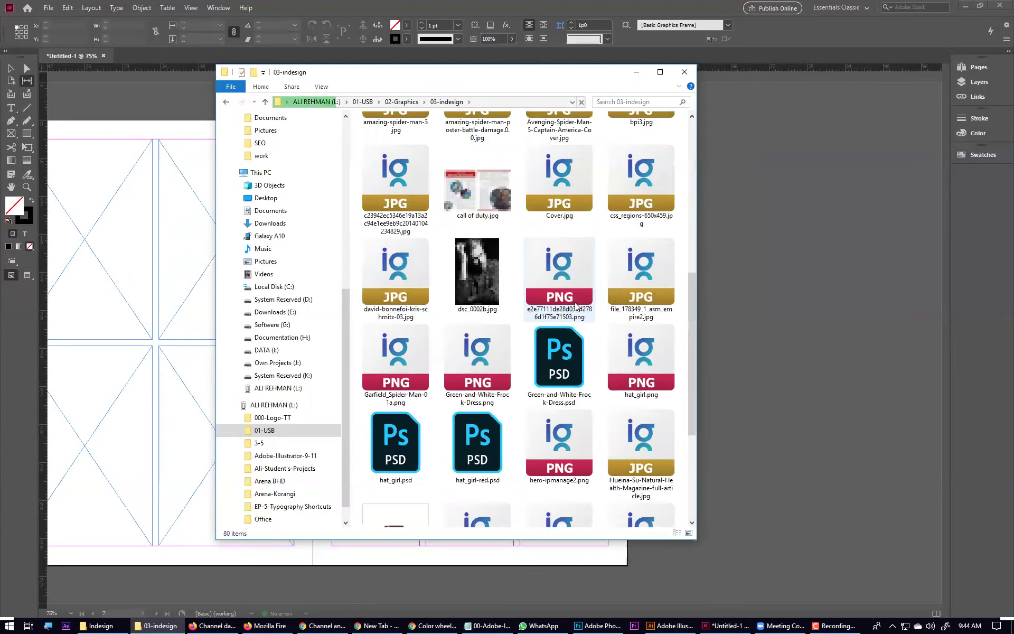
scroll(574, 302, "up", 1)
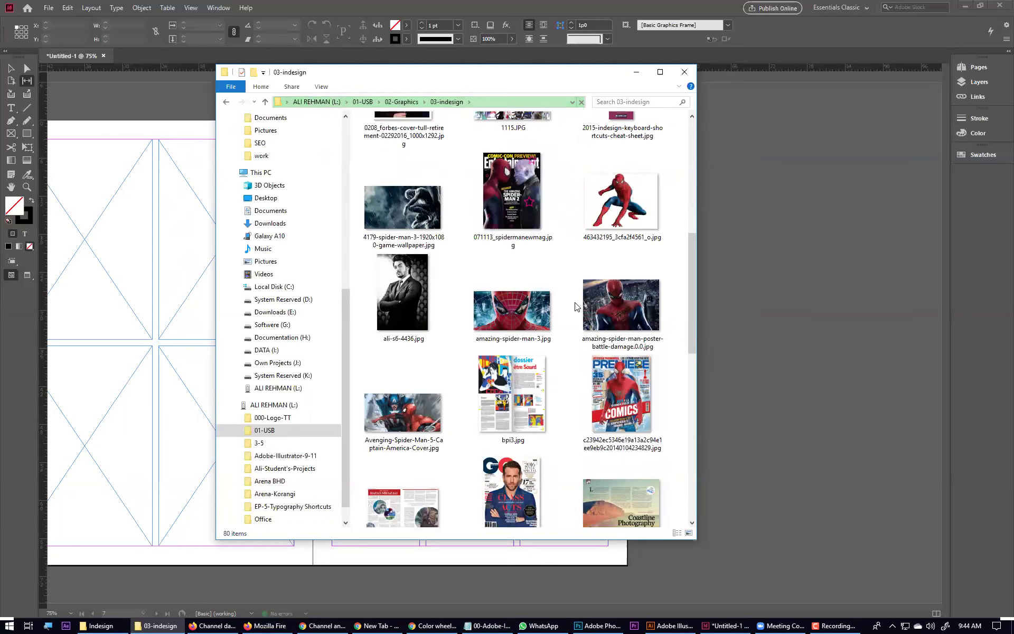
scroll(577, 305, "down", 3)
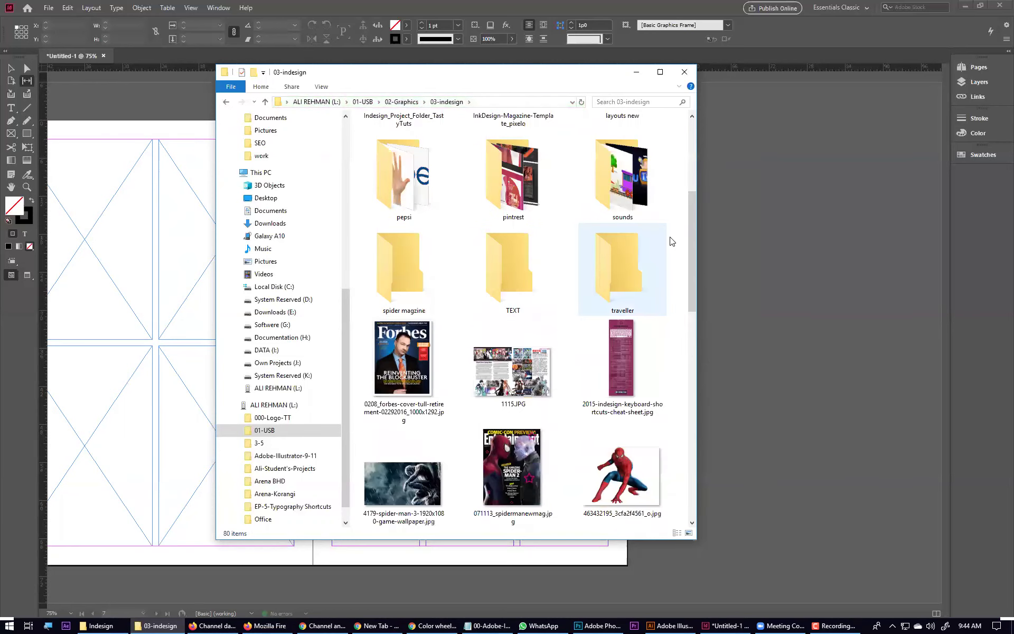
left_click_drag(693, 233, 691, 326)
left_click(399, 302)
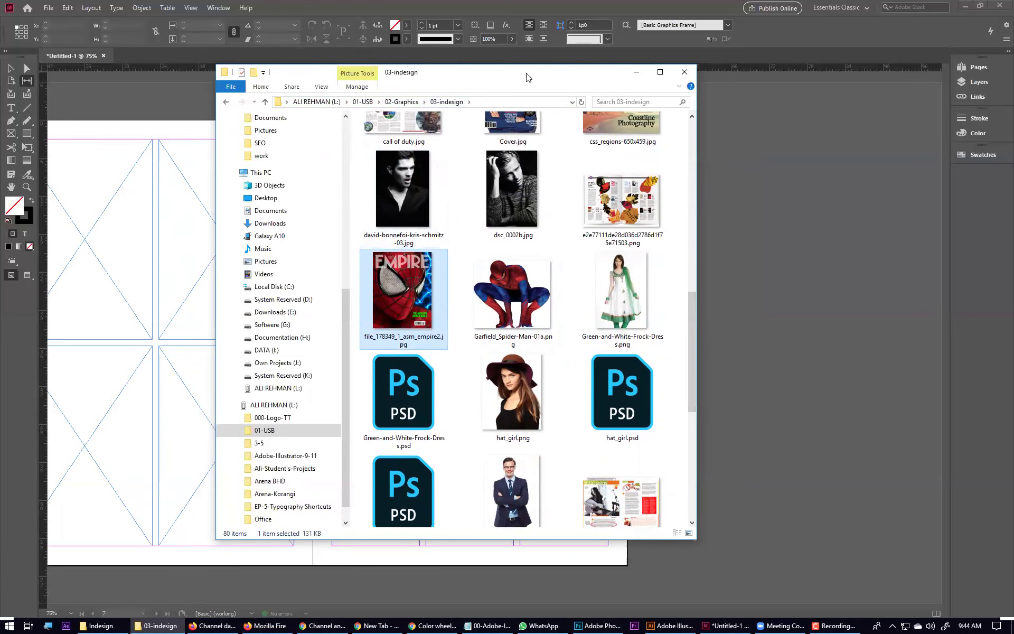
Step: Bring the selected cover into the InDesign document and place it on page 7 from the upper margin corner, about 49p5 wide
left_click_drag(529, 76, 833, 61)
left_click_drag(696, 285, 327, 141)
left_click_drag(328, 140, 597, 545)
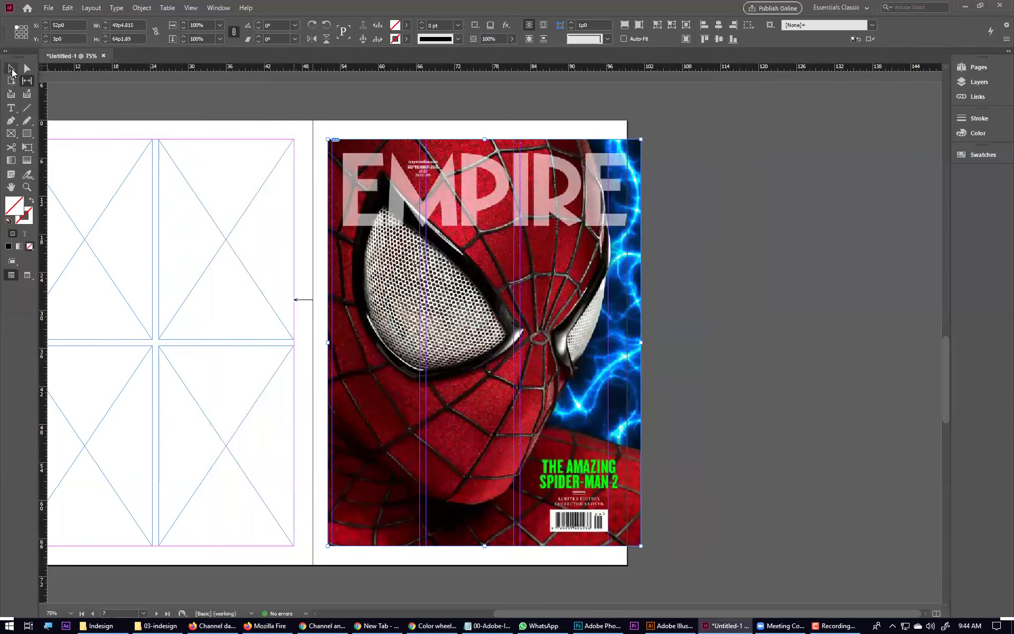
Step: Move the placed cover onto the pasteboard beside page 7, with its upper edge level with the page's top margin
left_click_drag(472, 309, 750, 365)
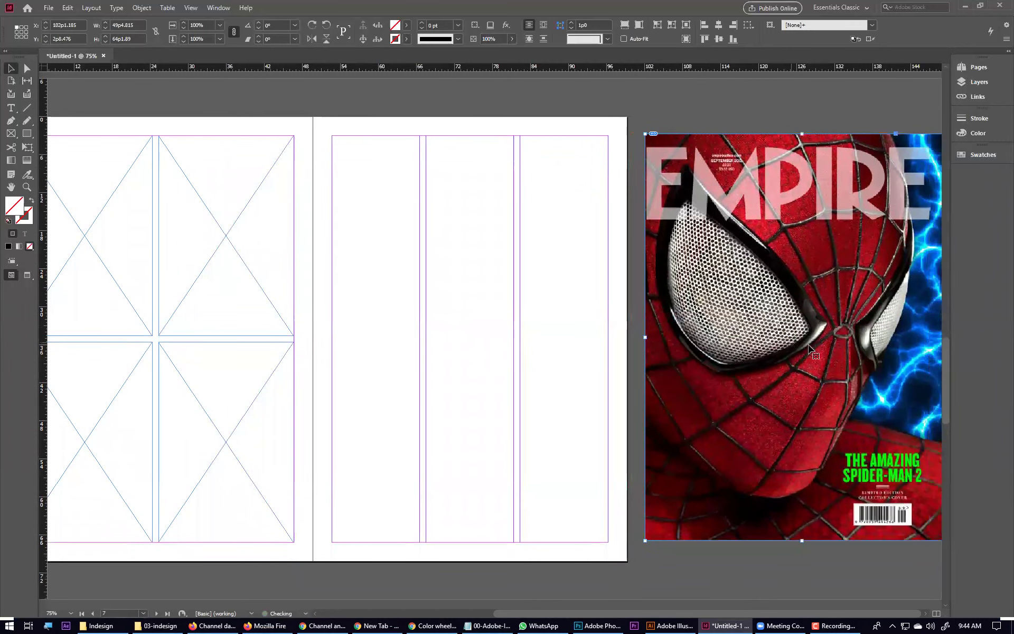
key("ctrl+alt+shift+c")
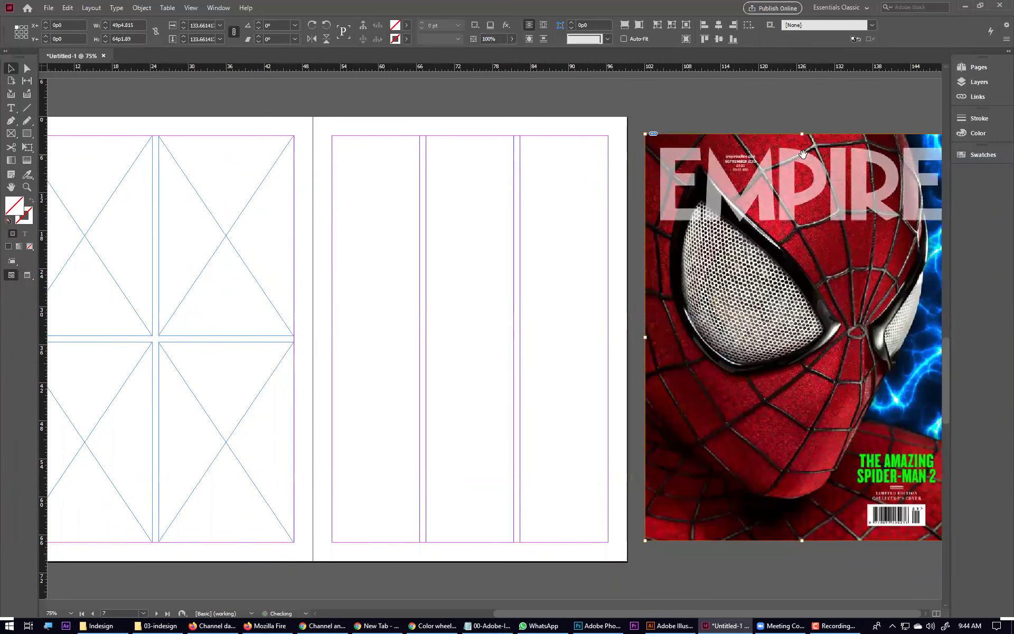
left_click(743, 100)
left_click_drag(828, 326, 810, 326)
left_click_drag(734, 308, 742, 313)
Step: Draw a rectangle frame covering the whole of page 7 from edge to edge
key("f")
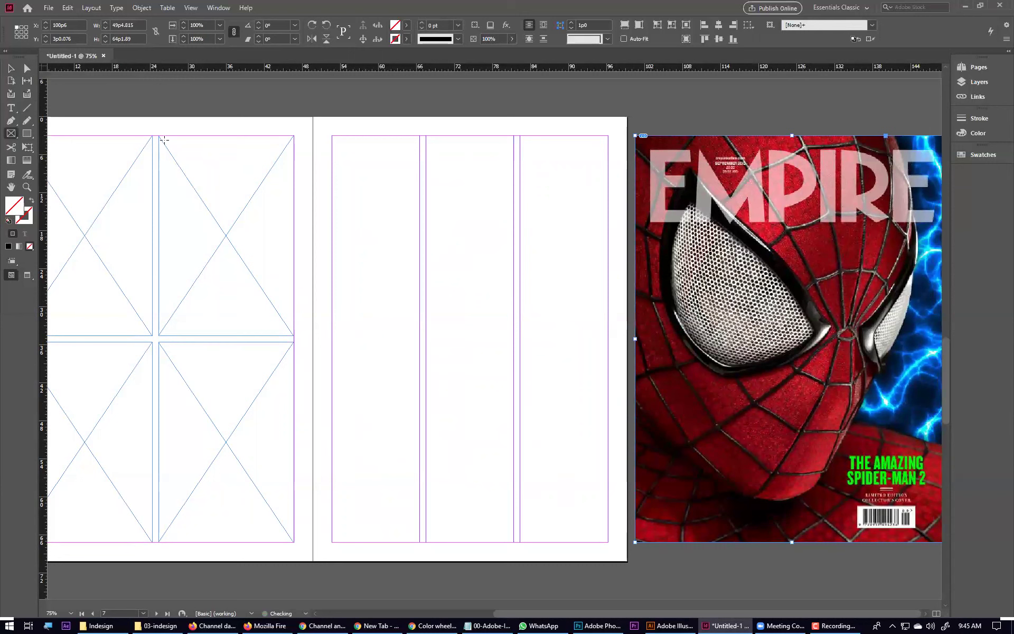
left_click_drag(313, 116, 627, 562)
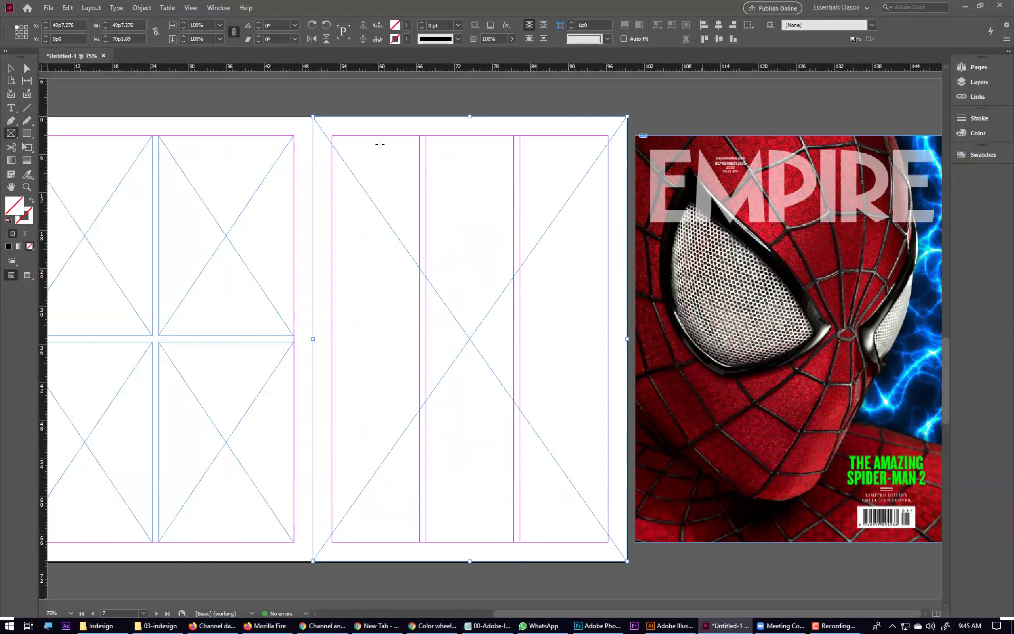
Step: Draw a frame about 43p7 by 15p9 below page 7's top margin and three stacked frames low in the third column
left_click_drag(332, 136, 609, 238)
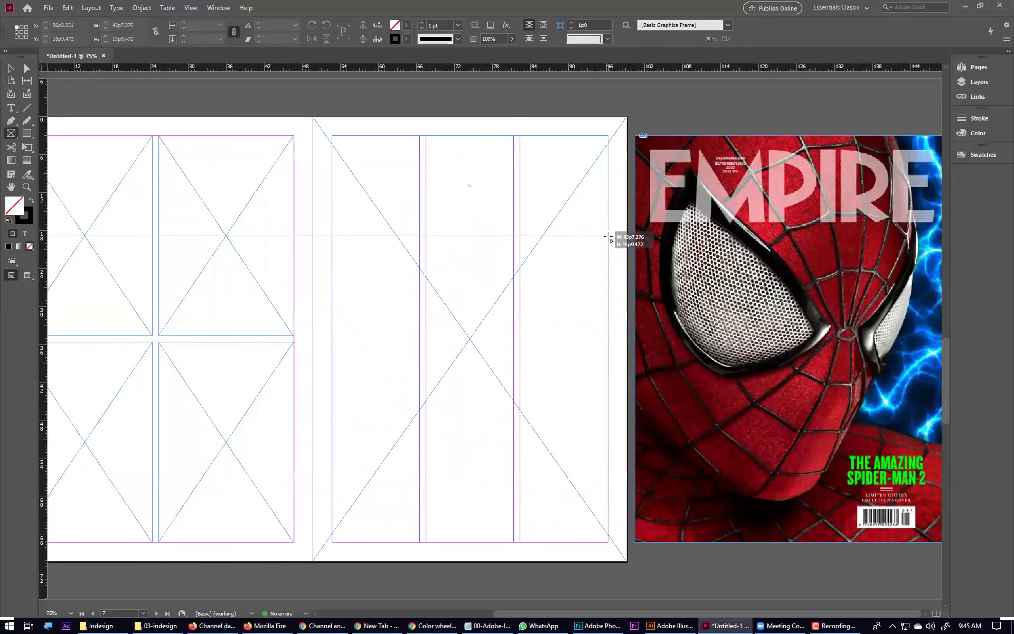
left_click_drag(608, 236, 609, 236)
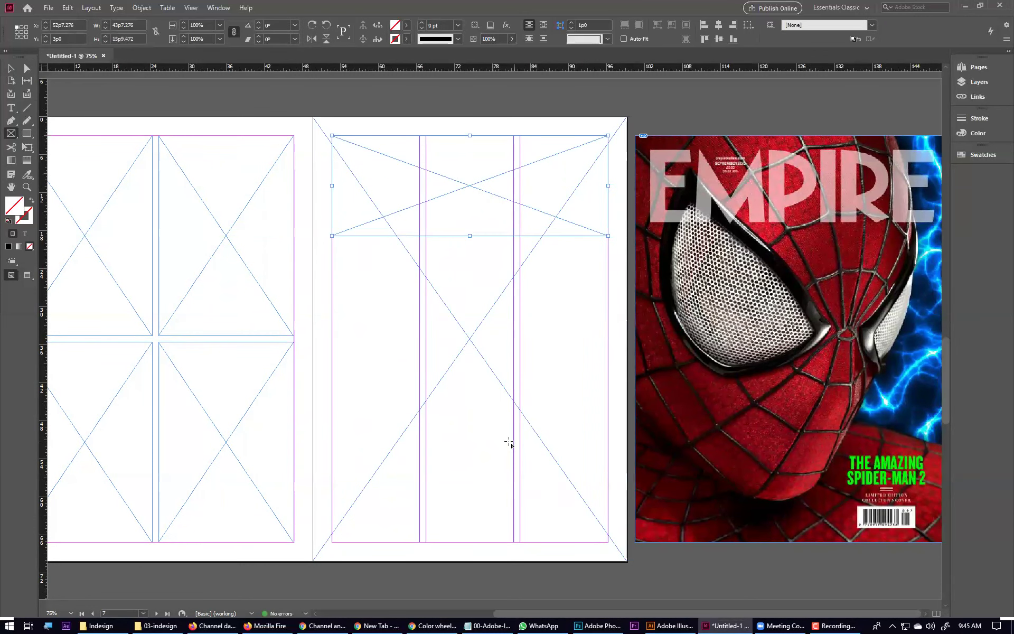
left_click_drag(521, 457, 608, 493)
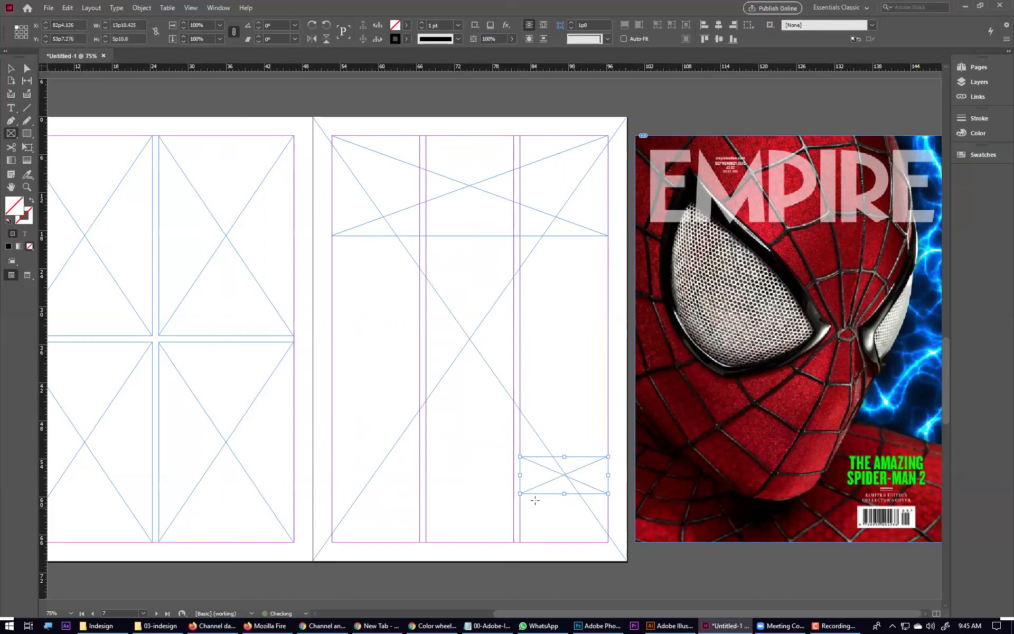
left_click_drag(520, 498, 608, 520)
left_click_drag(521, 526, 608, 554)
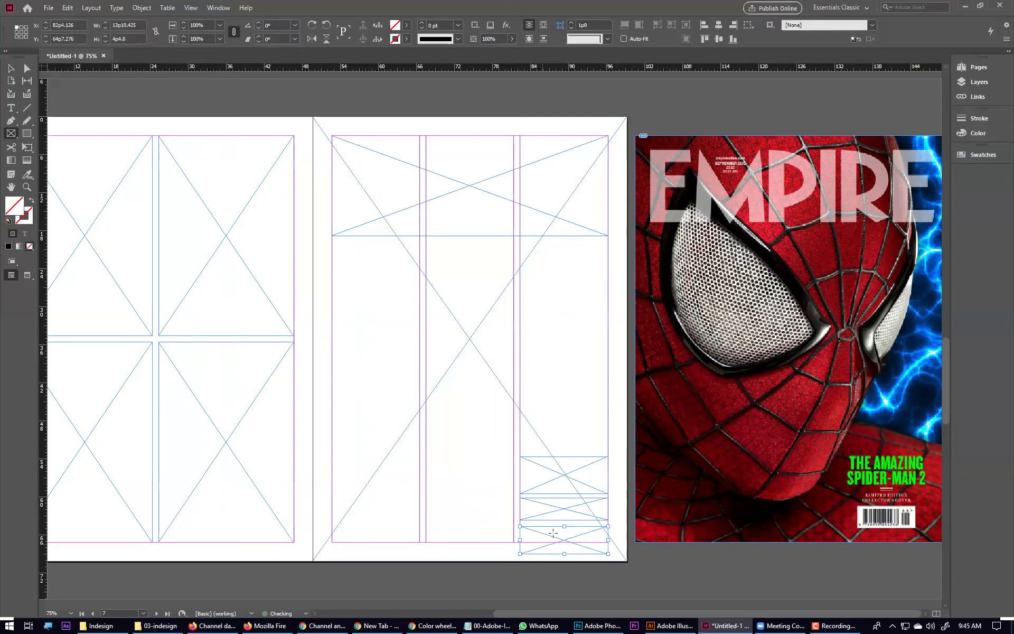
Step: Shift the three stacked third-column frames up together until the lowest one rests on the bottom margin, and deselect them
left_click(583, 512, "ctrl+shift")
left_click(591, 482, "ctrl+shift")
key("shift+Up")
key("shift+Up")
key("Up")
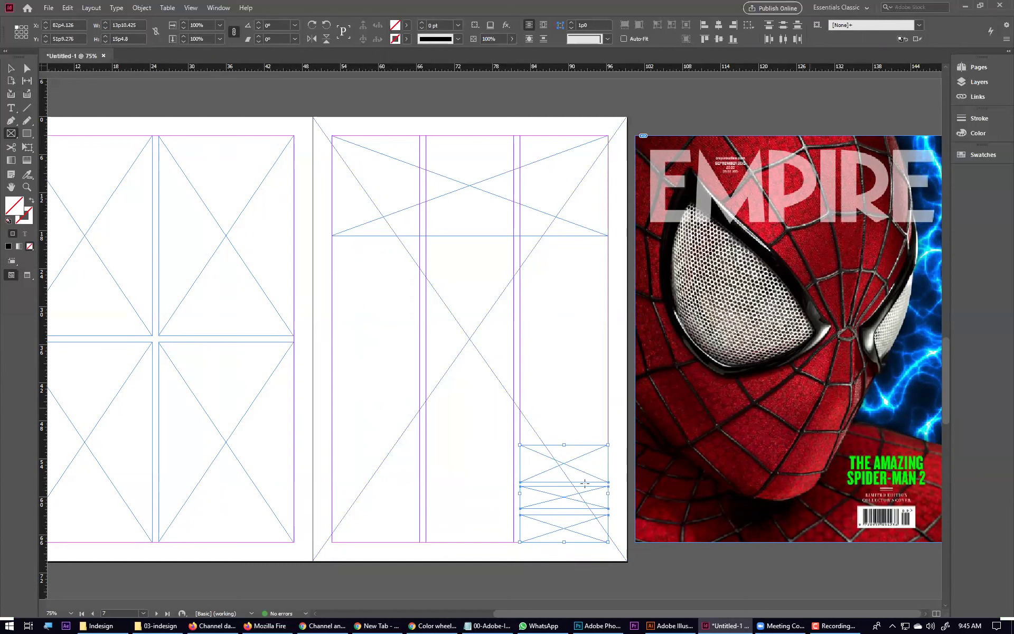
left_click(708, 577)
Step: Delete the headline frame and the three small stacked frames from page 7, plus the cover image on the pasteboard
key("ctrl+minus")
key("ctrl+minus")
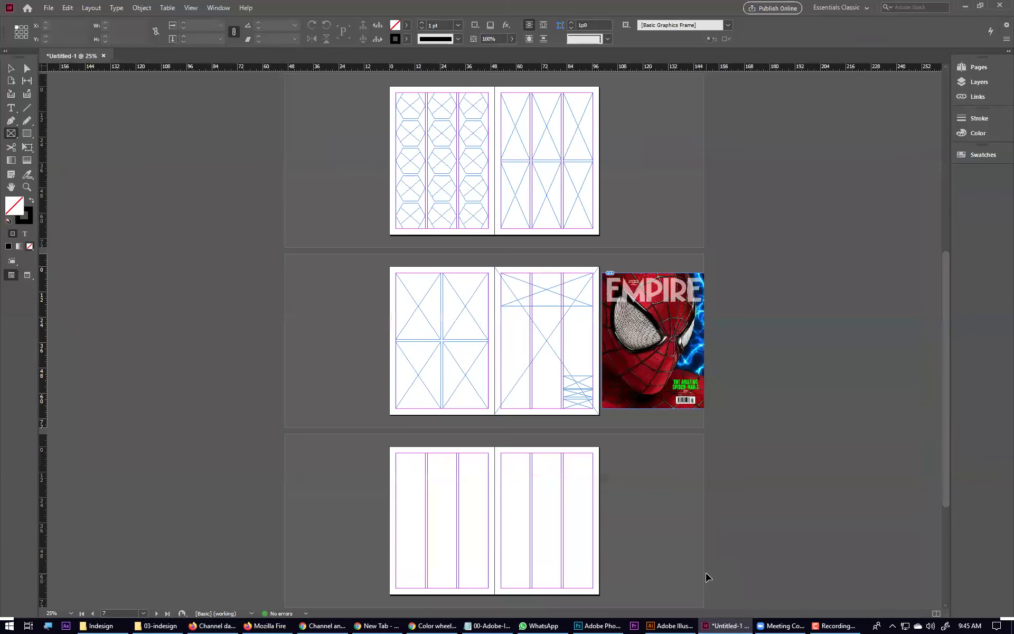
mouse_move(492, 265)
left_mouse_down()
mouse_move(608, 376)
mouse_move(728, 427)
left_mouse_up()
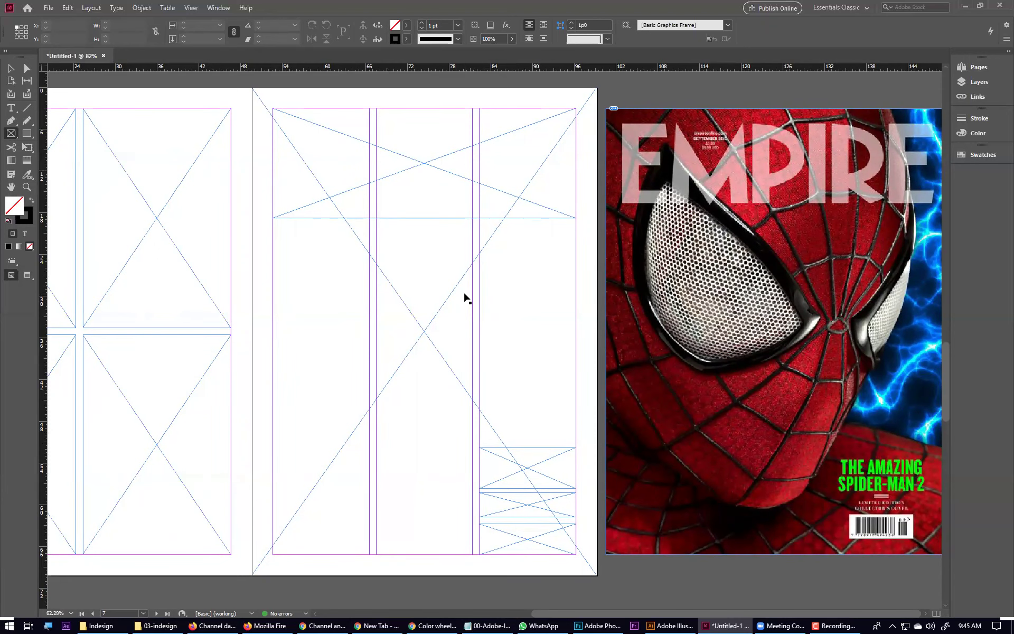
scroll(465, 298, "down", 5)
scroll(528, 408, "down", 1)
left_click(532, 274)
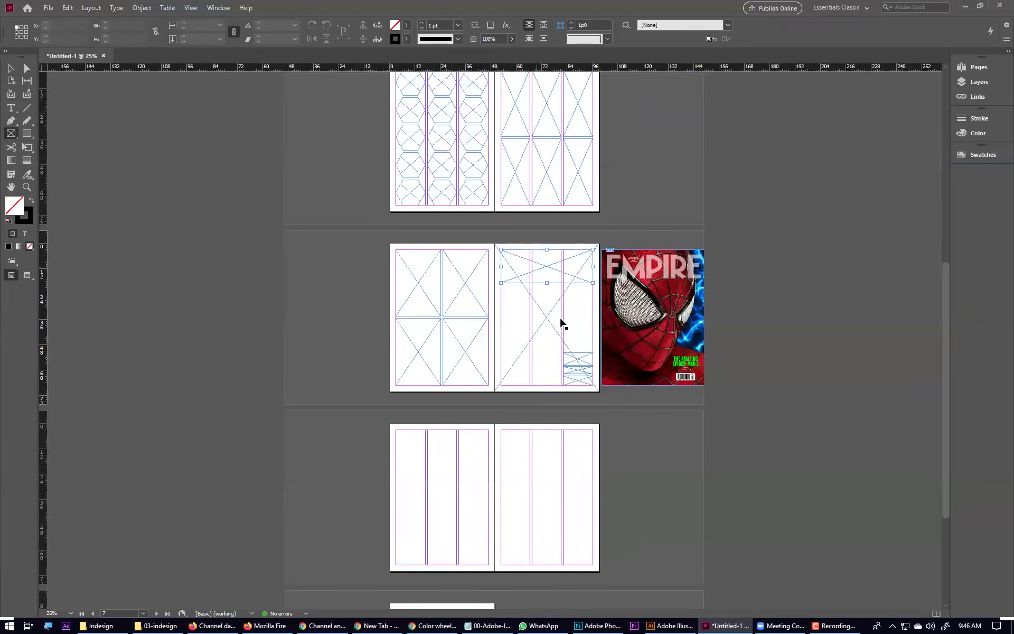
left_click(584, 367)
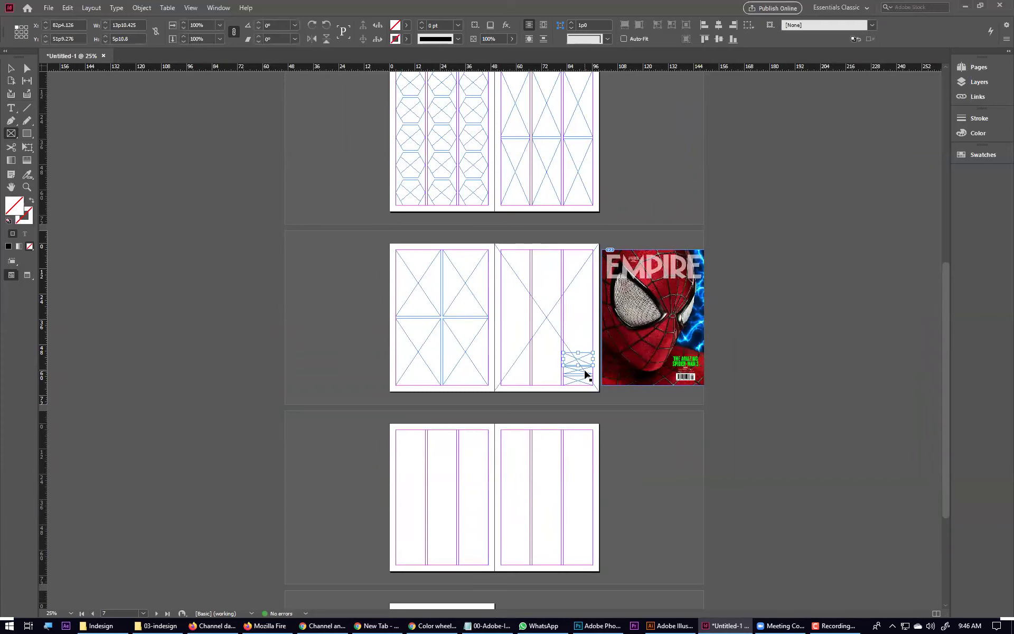
key("Delete")
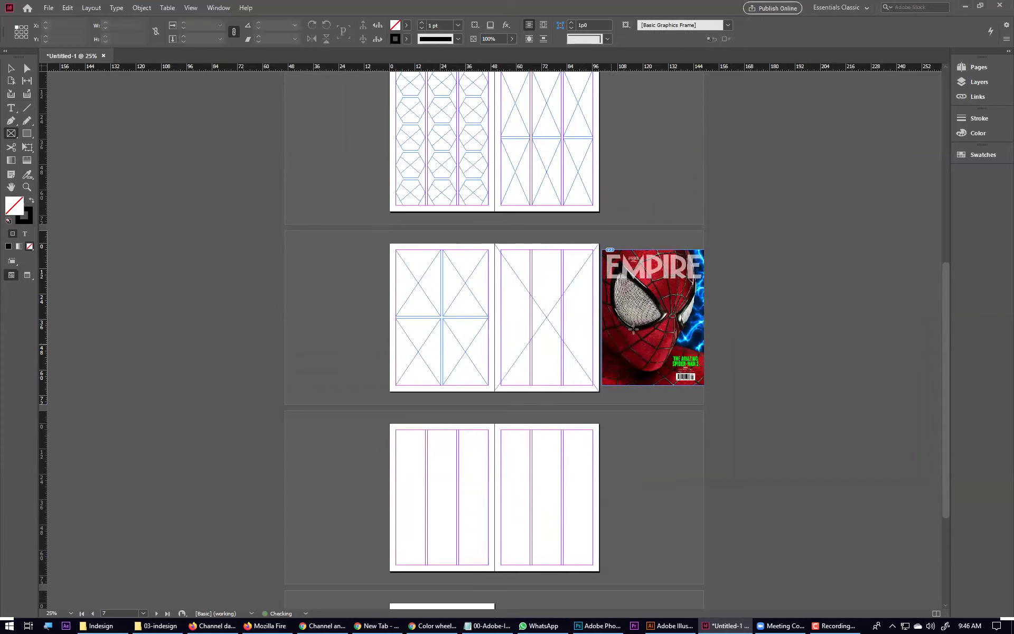
left_click(679, 313)
key("Delete")
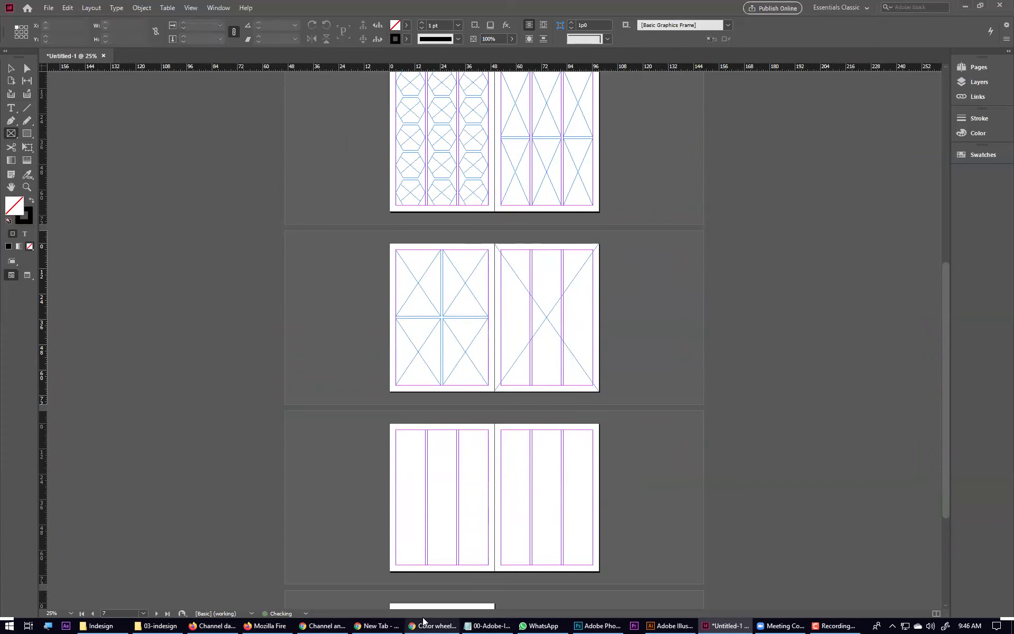
Step: Add the entry "1 on 1" under Placing in the Notepad class notes and switch back to InDesign
key("alt+Tab")
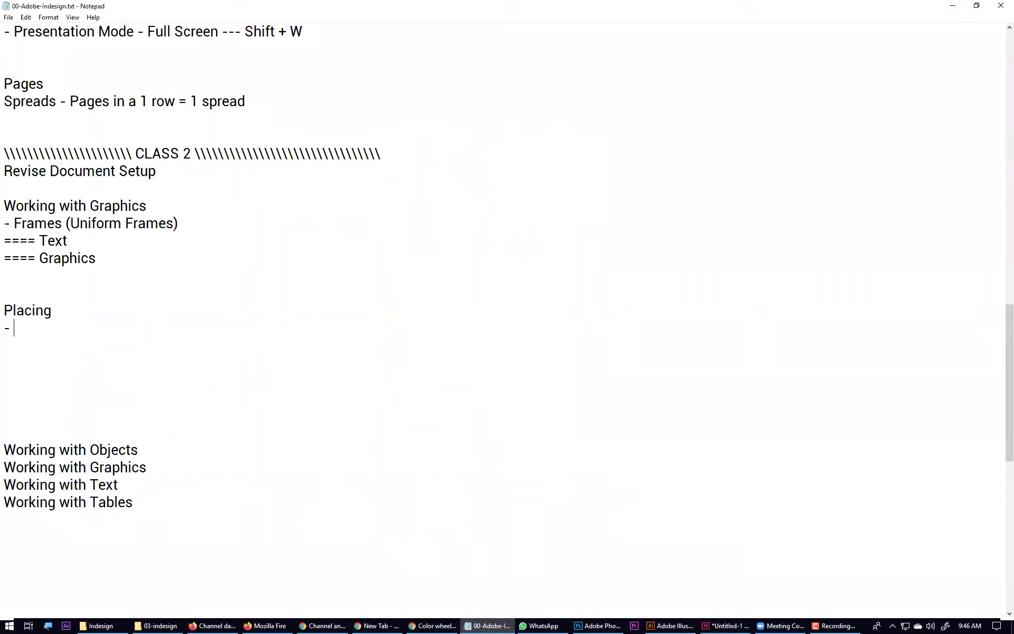
type("1 on 1")
left_click(726, 625)
Step: Place bg_about.jpg from the buildings folder into the full-page frame on page 7
scroll(612, 215, "up", 8)
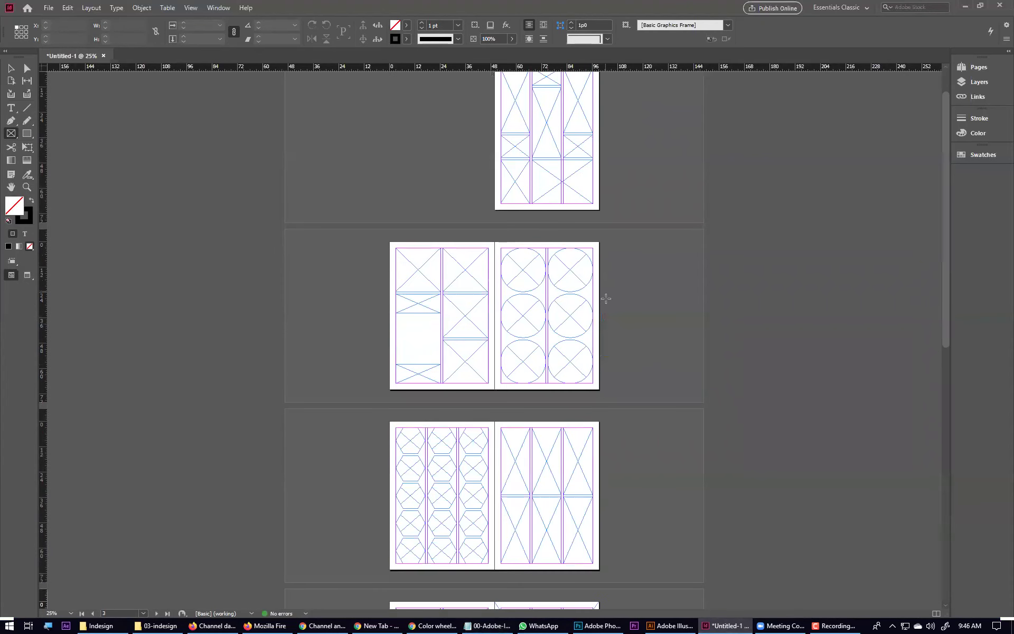
scroll(607, 297, "down", 7)
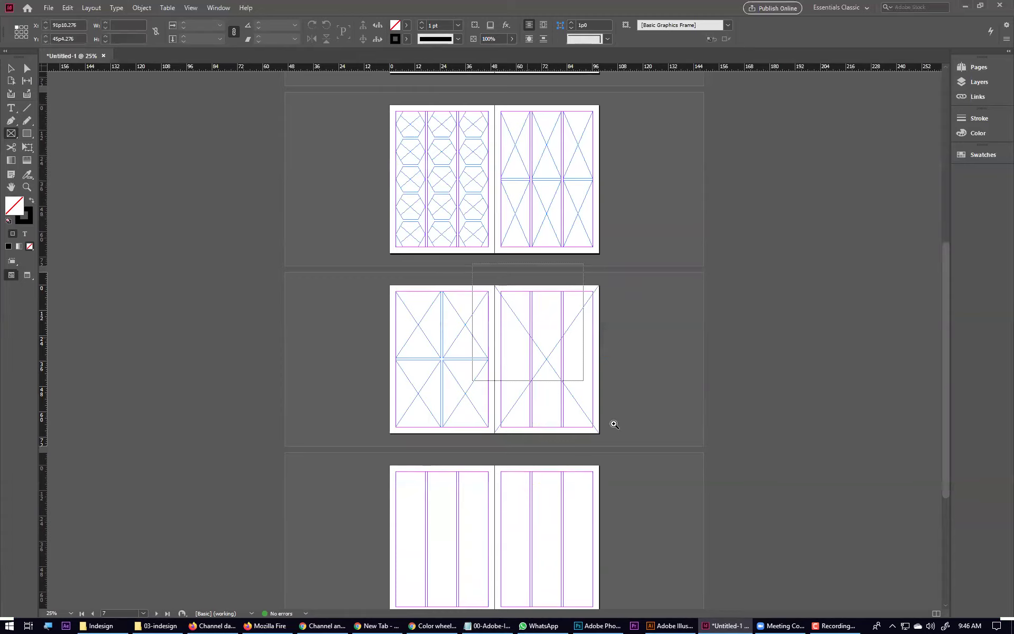
scroll(607, 423, "up", 4)
scroll(570, 375, "up", 1)
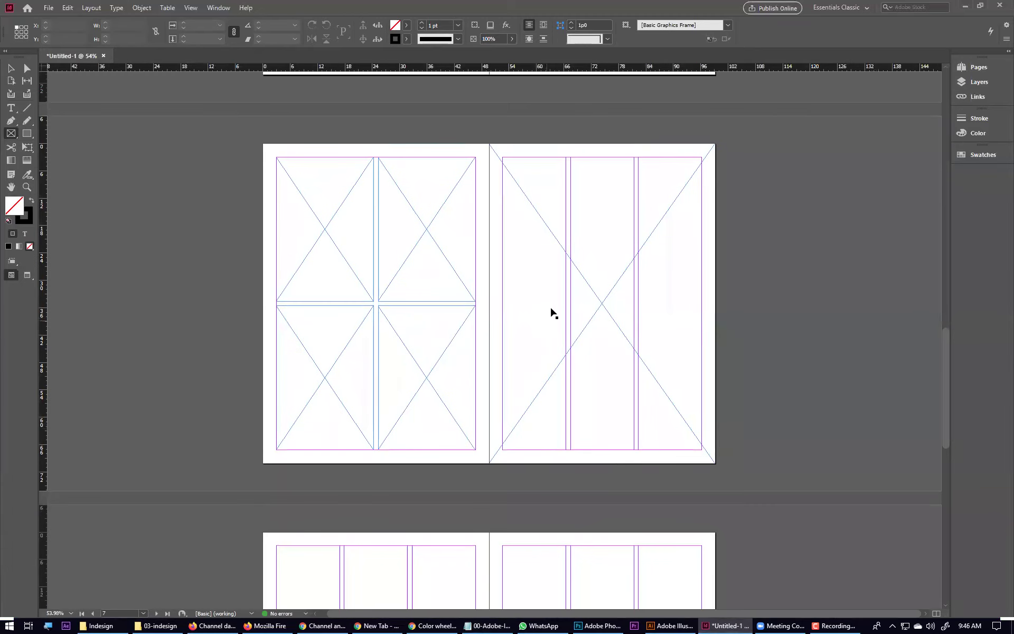
left_click(547, 247, "ctrl")
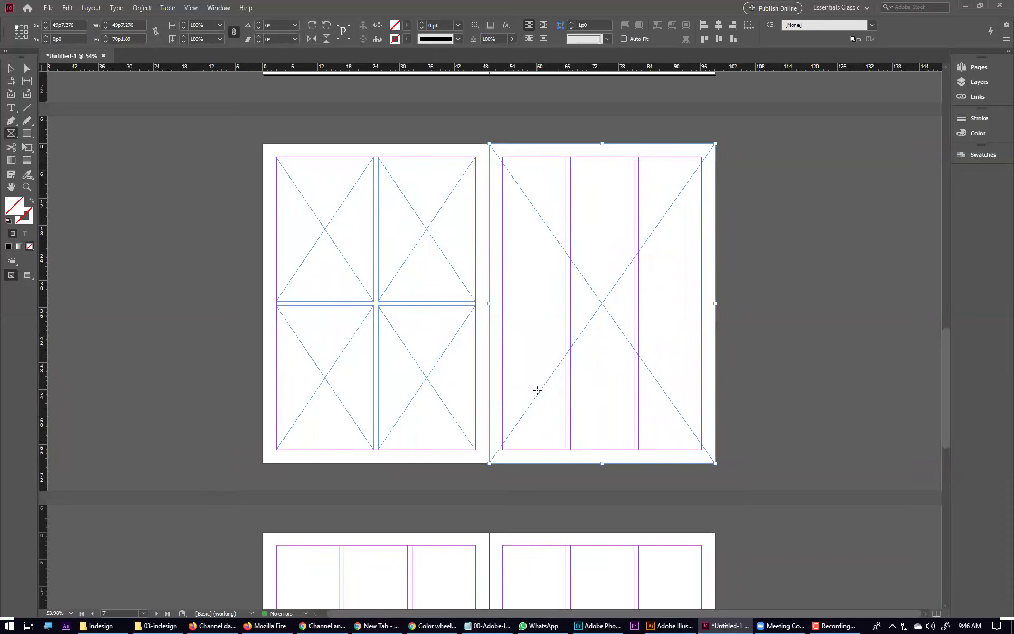
left_click(50, 8)
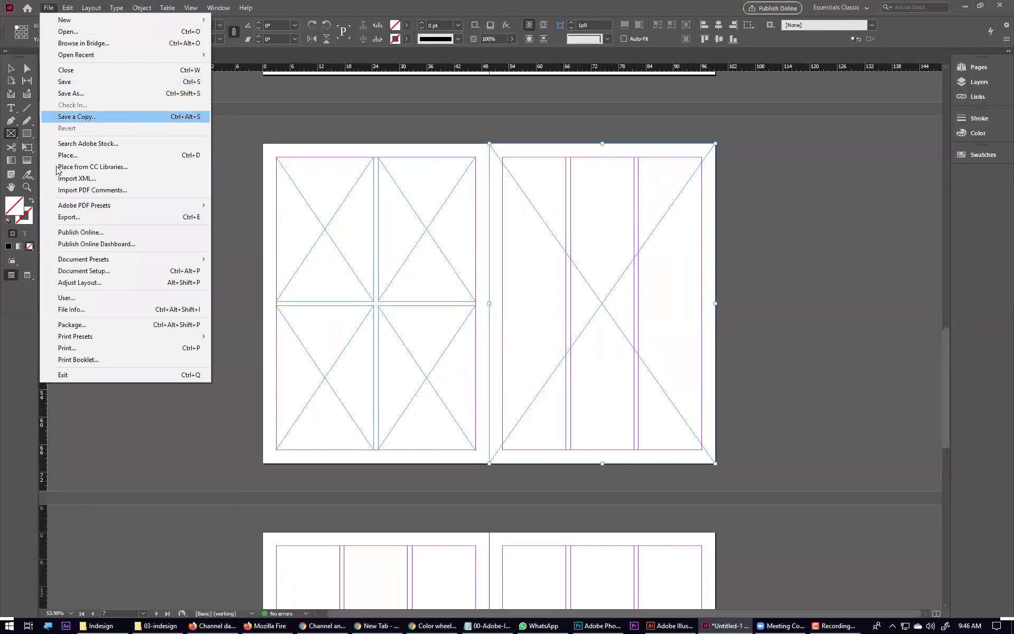
left_click(89, 156)
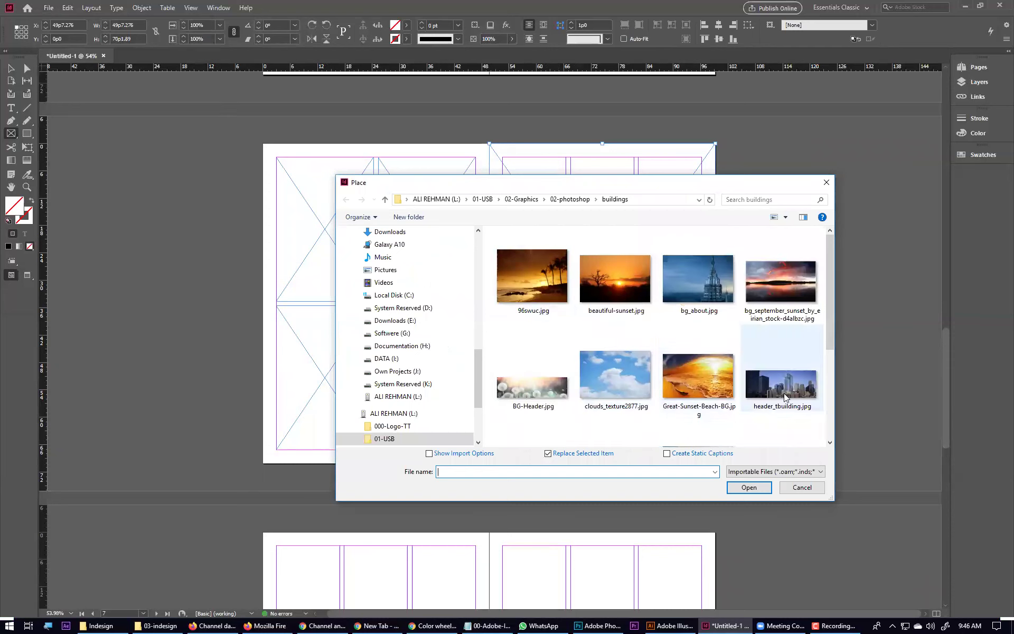
left_click(698, 280)
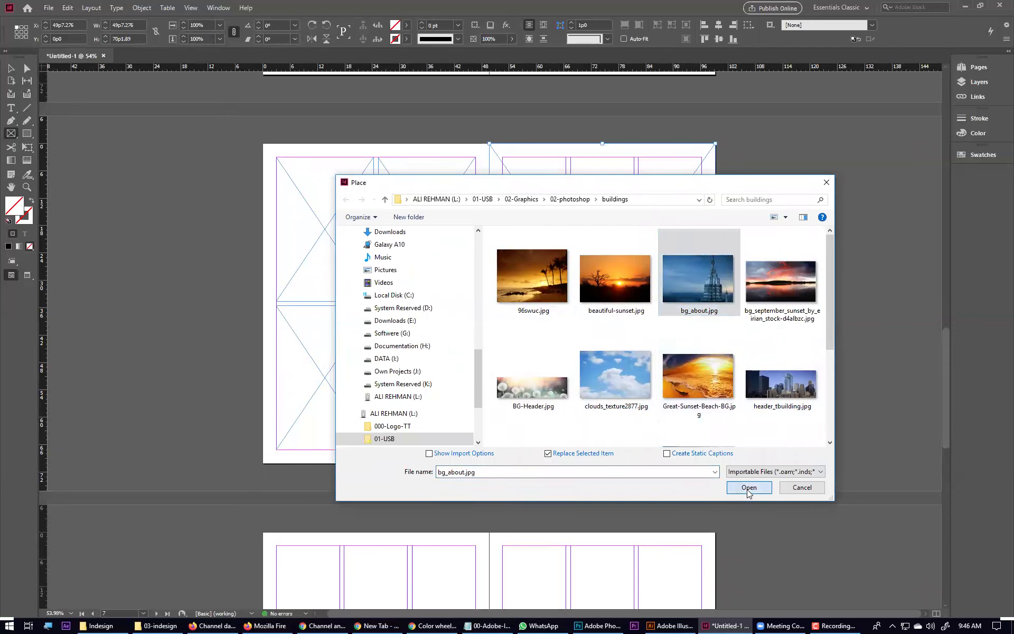
left_click(748, 489)
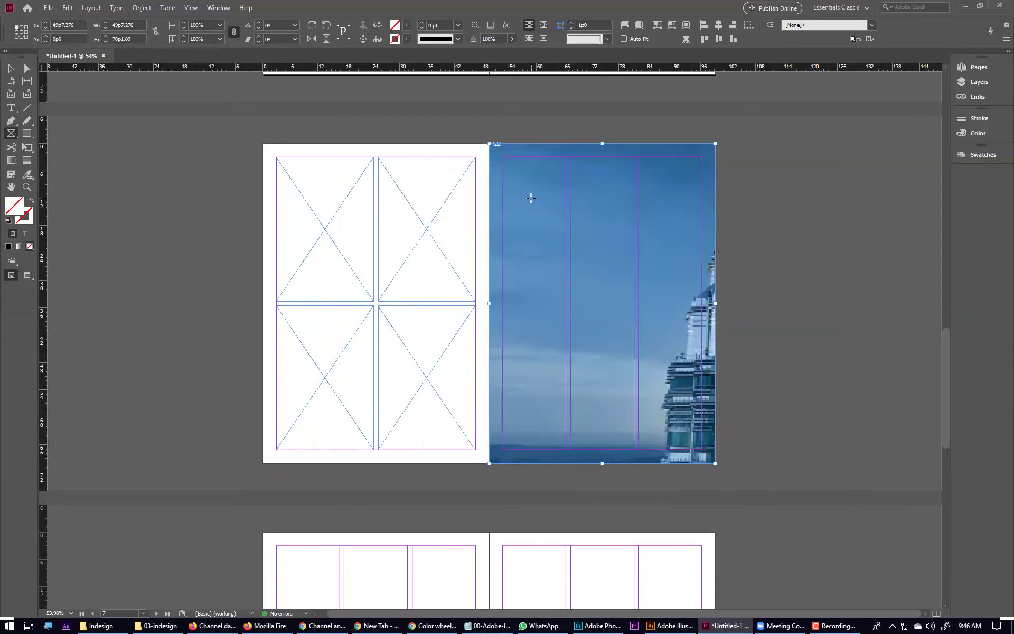
Step: Select the image content inside the page 7 frame to inspect its full extent beyond the frame, and deselect it
key("ctrl+minus")
key("ctrl+minus")
key("ctrl+minus")
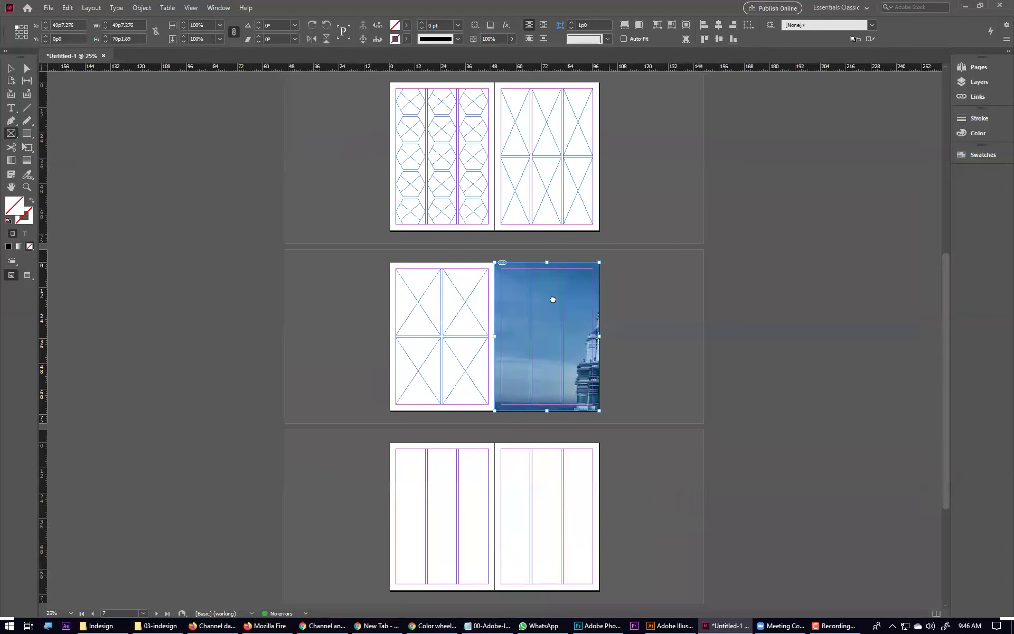
left_click(11, 68)
left_click(548, 335)
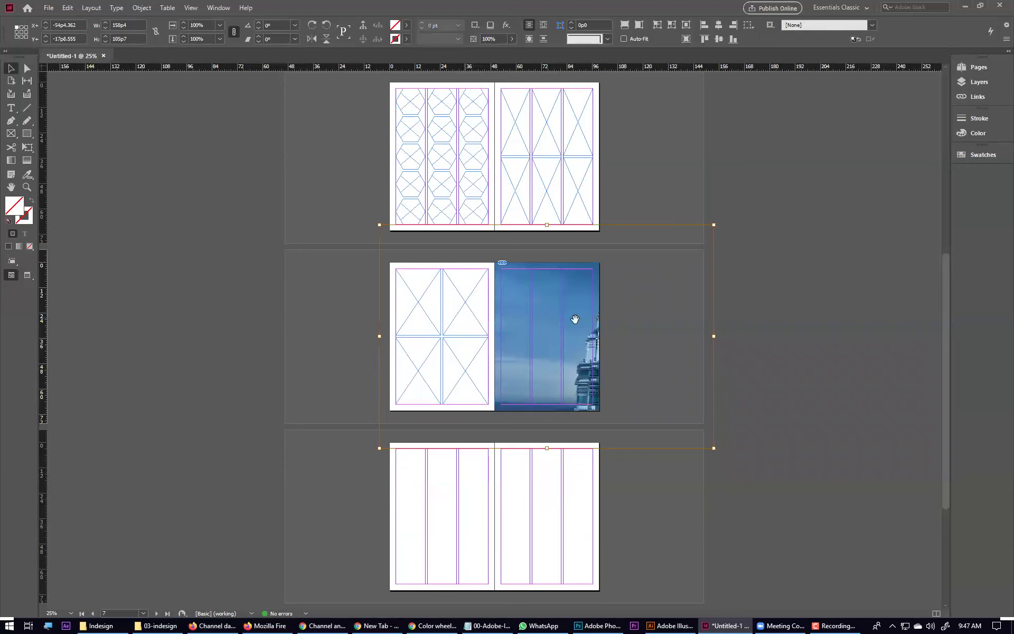
left_click(718, 471)
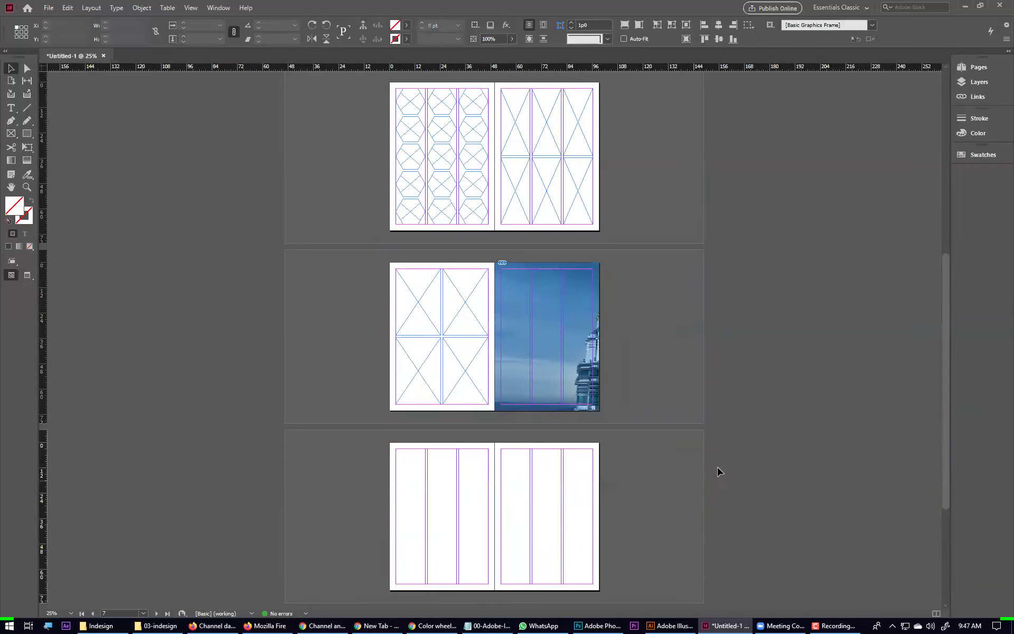
Step: Try cropping the page 7 image by narrowing its frame to about 17p10 wide, and undo the resize
left_click(596, 379)
mouse_move(599, 336)
left_mouse_down()
mouse_move(567, 336)
mouse_move(596, 340)
left_mouse_up()
left_click_drag(495, 338, 561, 336)
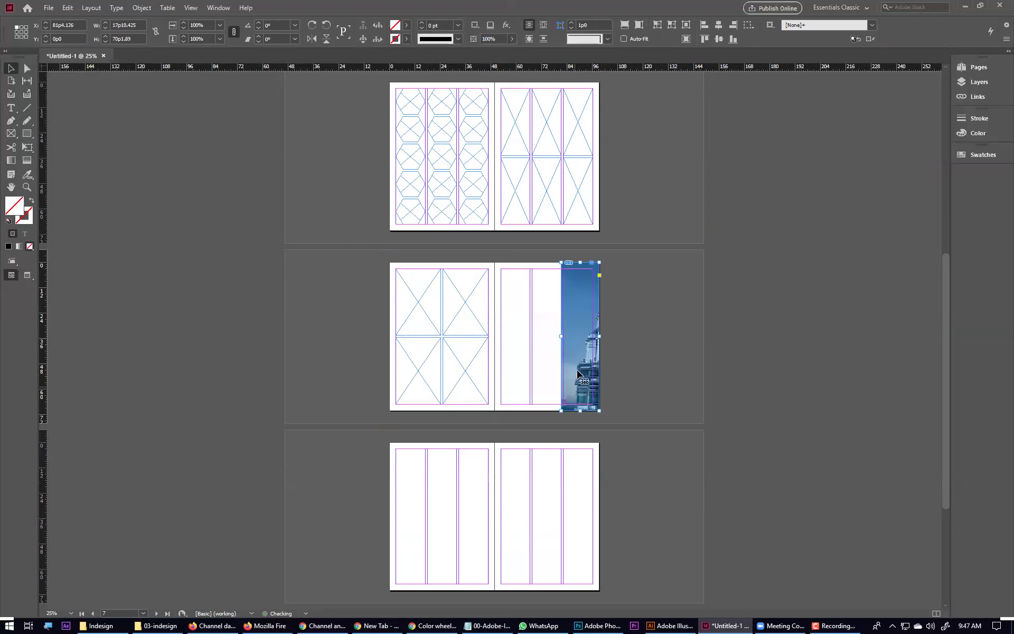
key("ctrl+z")
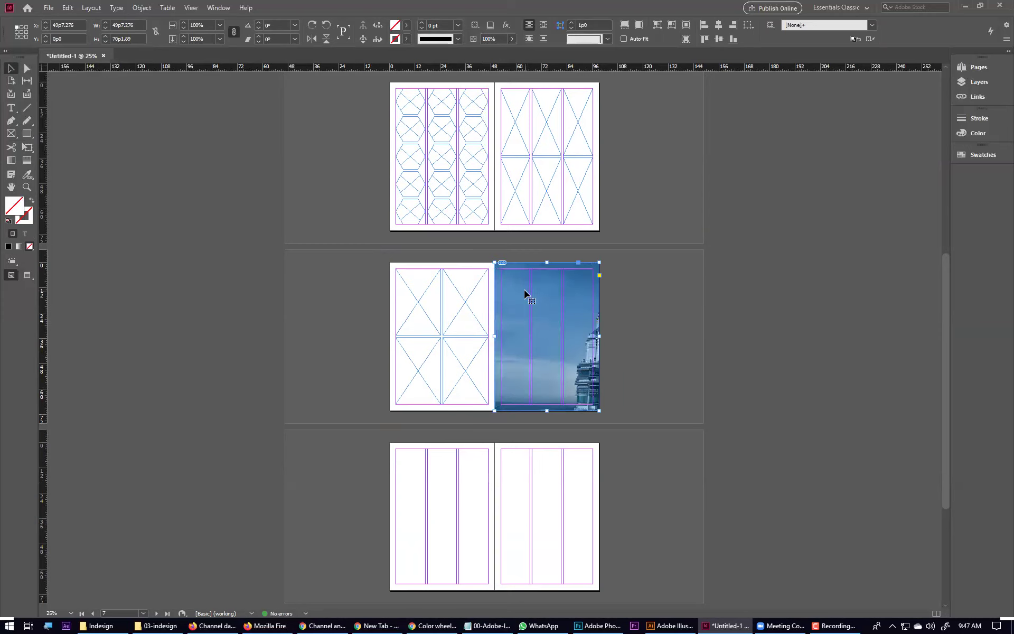
Step: Scale the image content inside the page 7 frame down to about 66.8% and shift it so the tower sits mid-frame
double_click(546, 293)
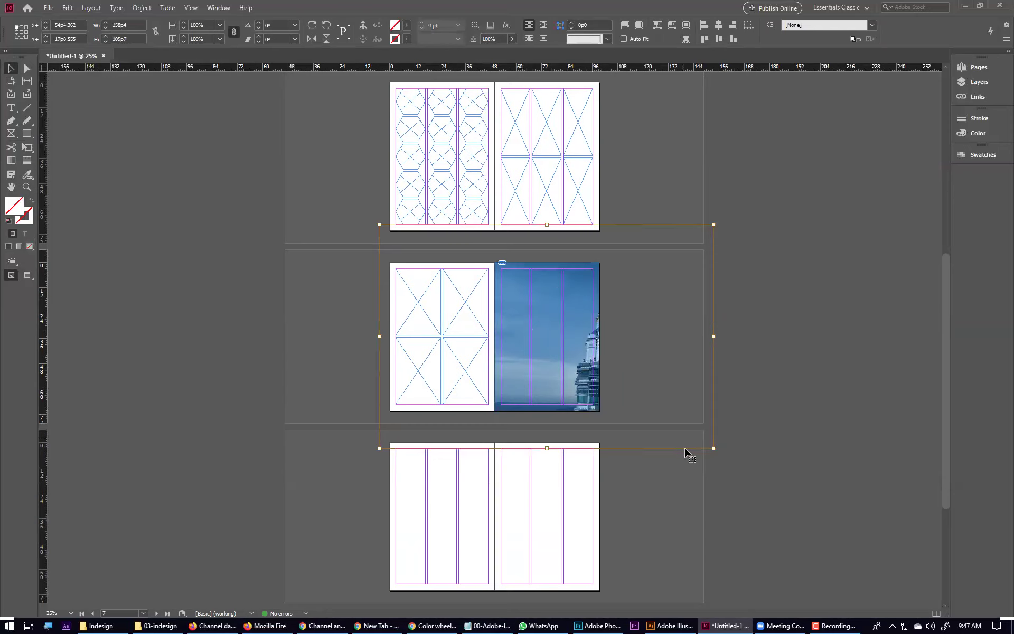
left_click_drag(711, 450, 647, 410)
left_click_drag(573, 367, 523, 359)
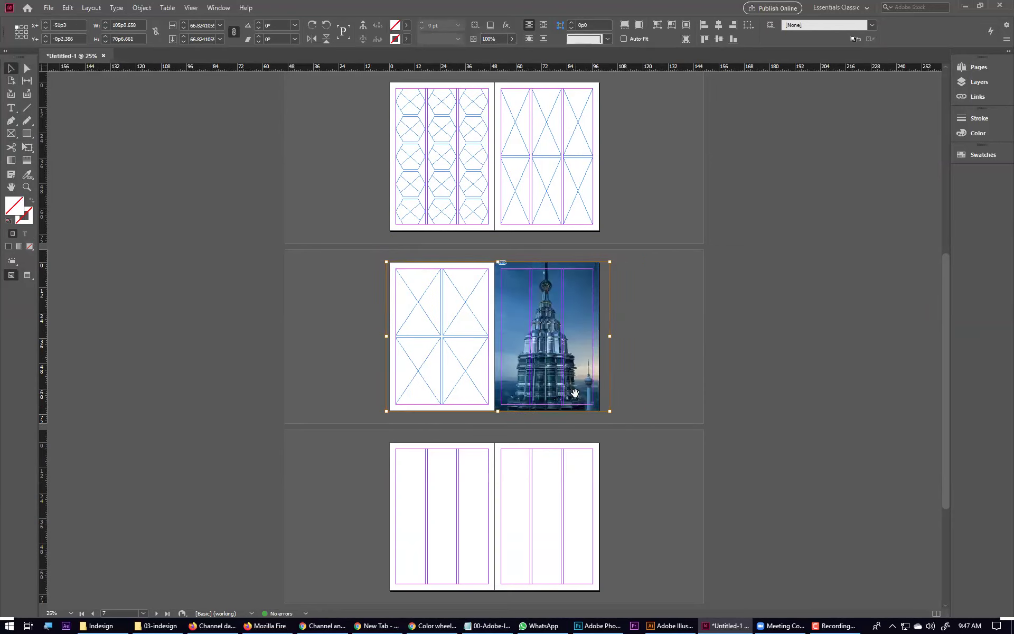
left_click(649, 360)
Step: Examine the display sharpness of the tower image on page 7, from close-up detail to the whole page
left_click_drag(448, 241, 646, 388)
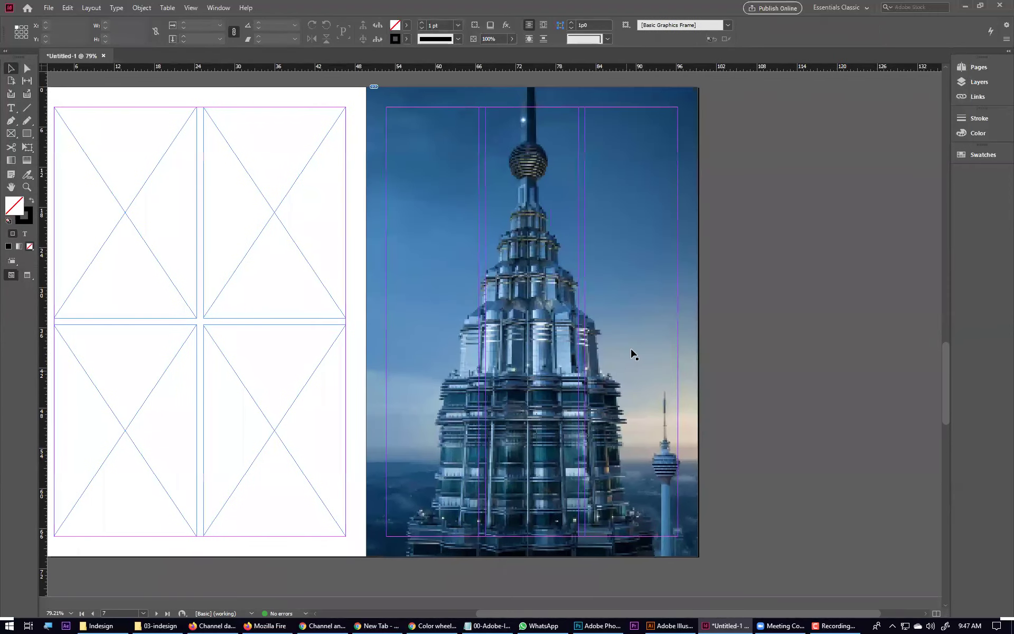
left_click_drag(490, 214, 634, 348)
left_click_drag(430, 337, 547, 399)
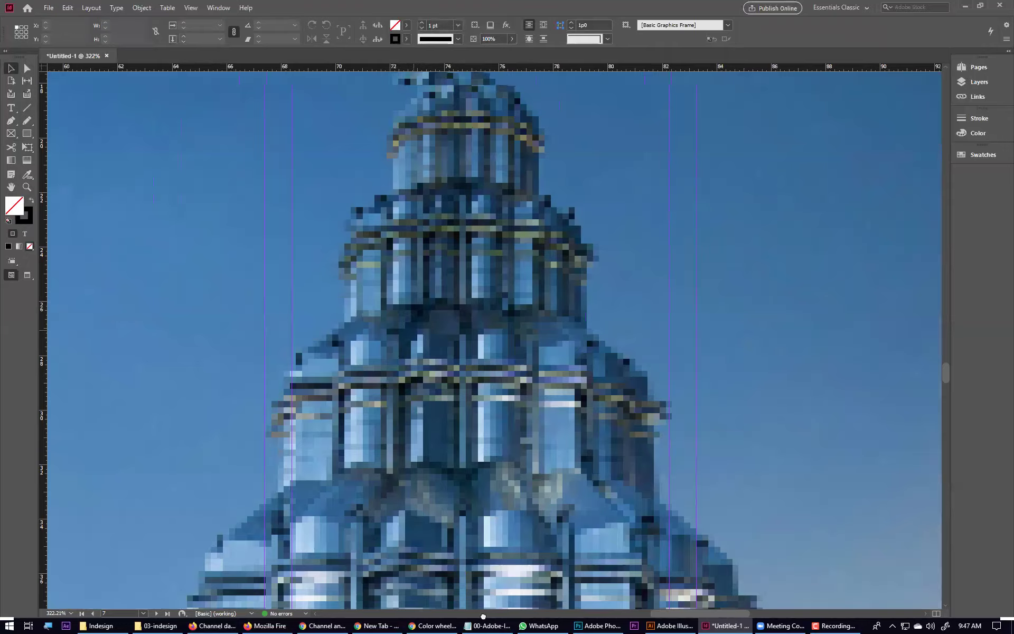
left_click_drag(557, 253, 532, 533)
left_click_drag(547, 139, 552, 455)
key("ctrl+minus")
key("ctrl+minus")
key("ctrl+minus")
key("ctrl+minus")
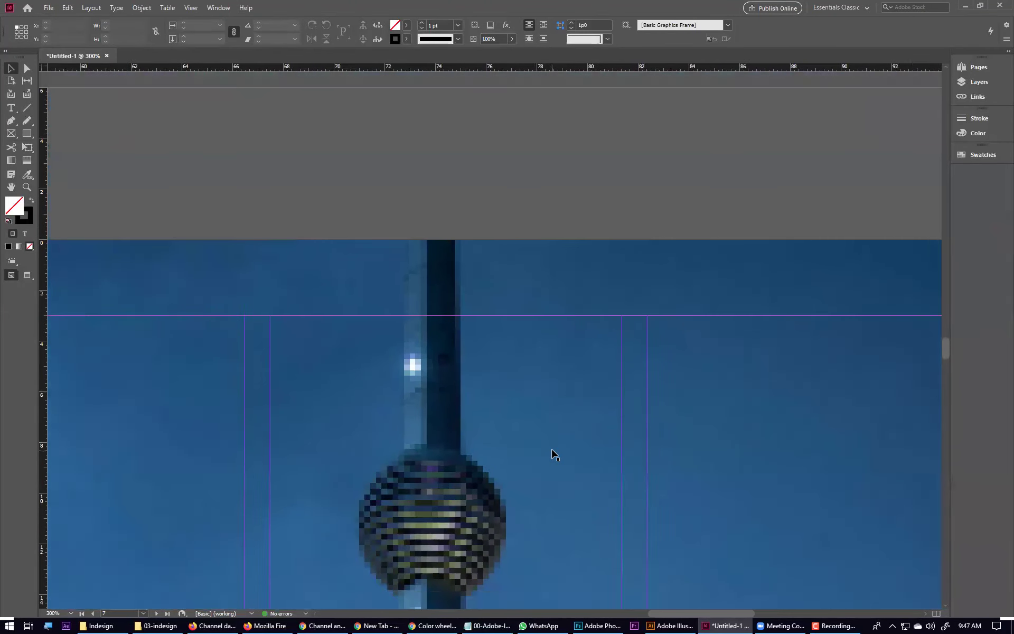
key("ctrl+minus")
left_click_drag(458, 458, 498, 295)
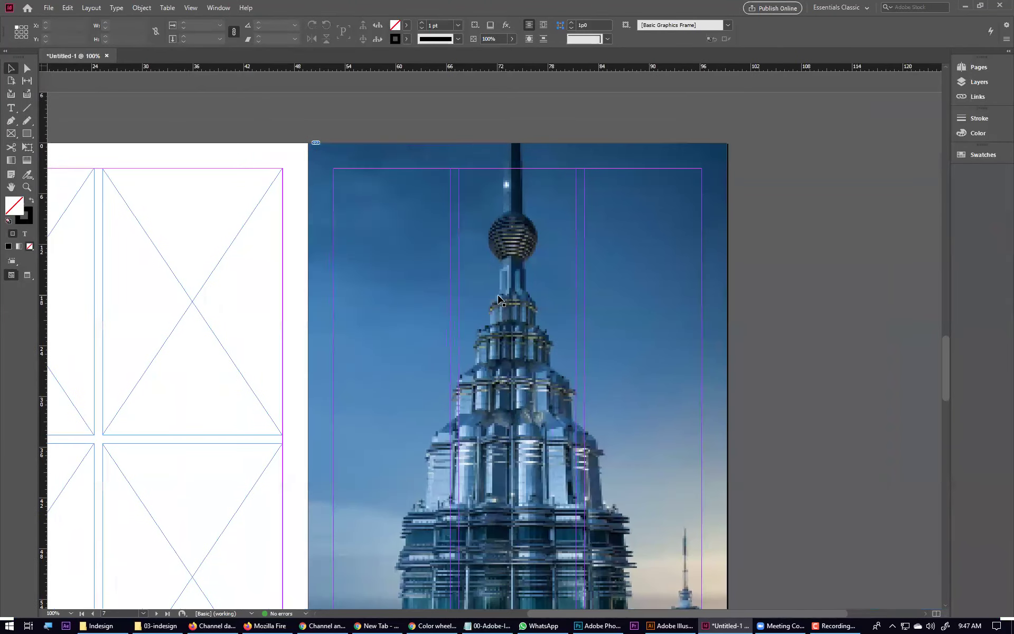
key("ctrl+minus")
left_click_drag(368, 293, 581, 434)
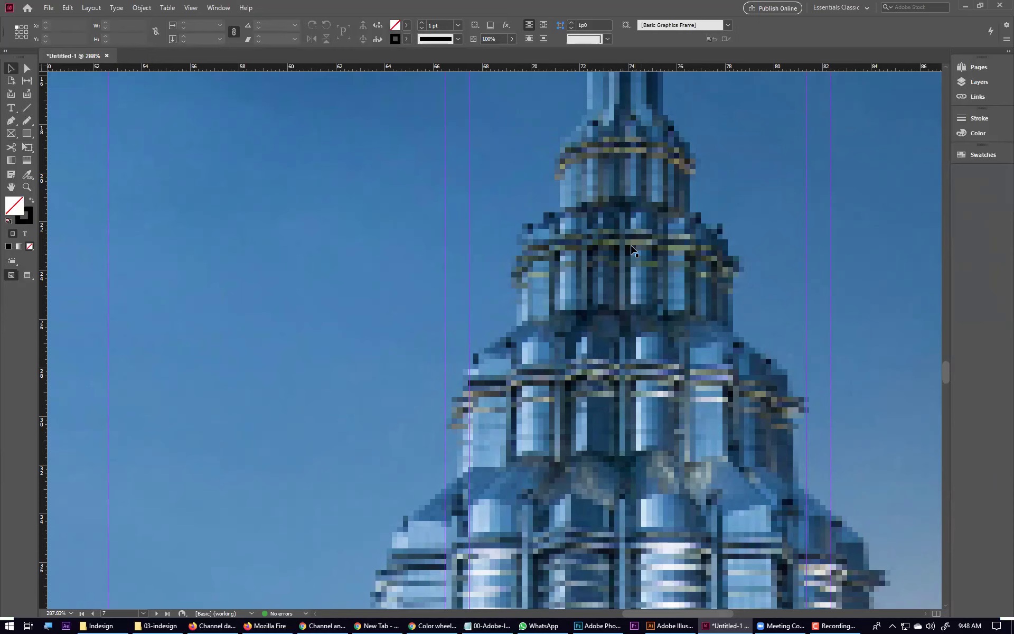
key("ctrl+1")
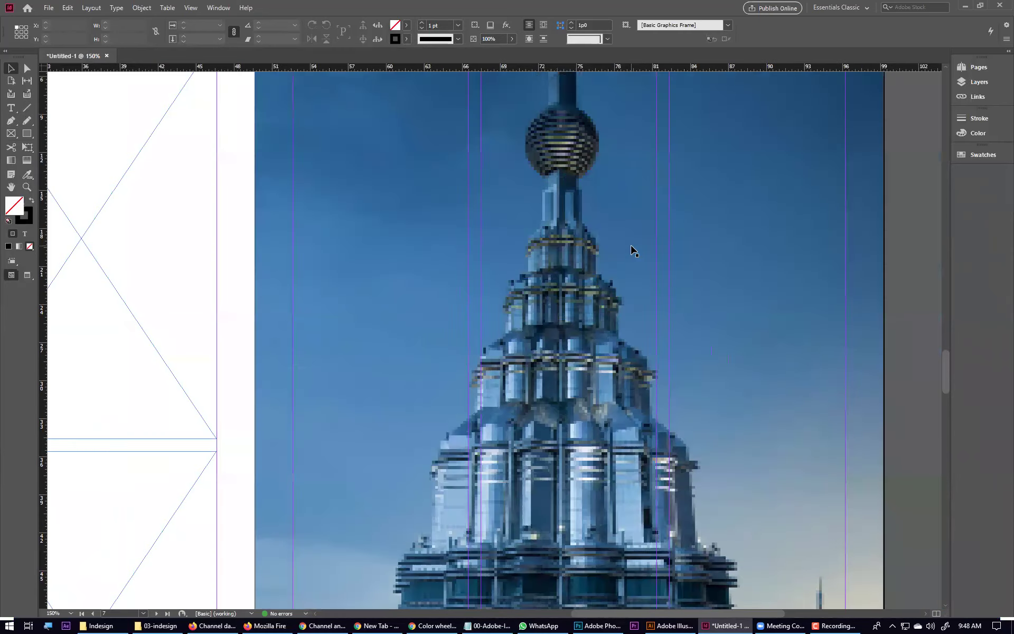
scroll(563, 485, "down", 3)
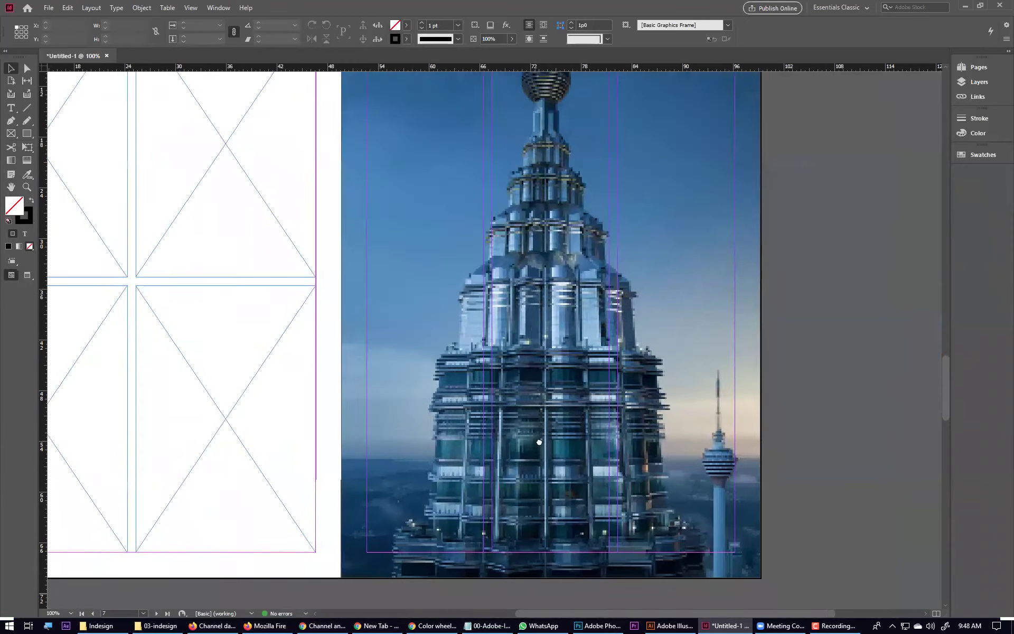
key("ctrl+minus")
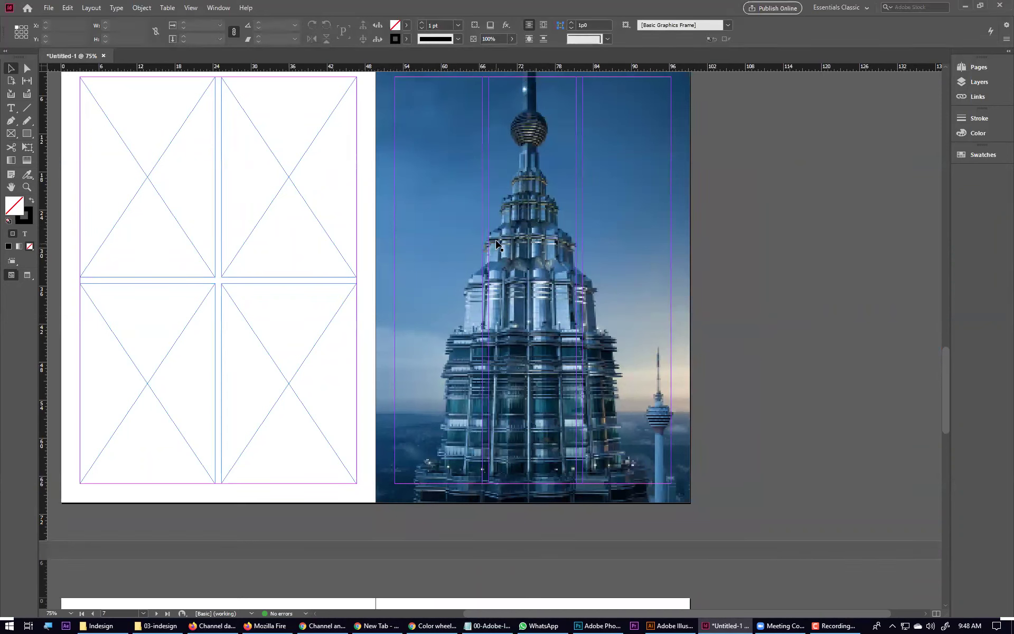
Step: Set the display performance of the page 7 image to High Quality Display
left_click(499, 242)
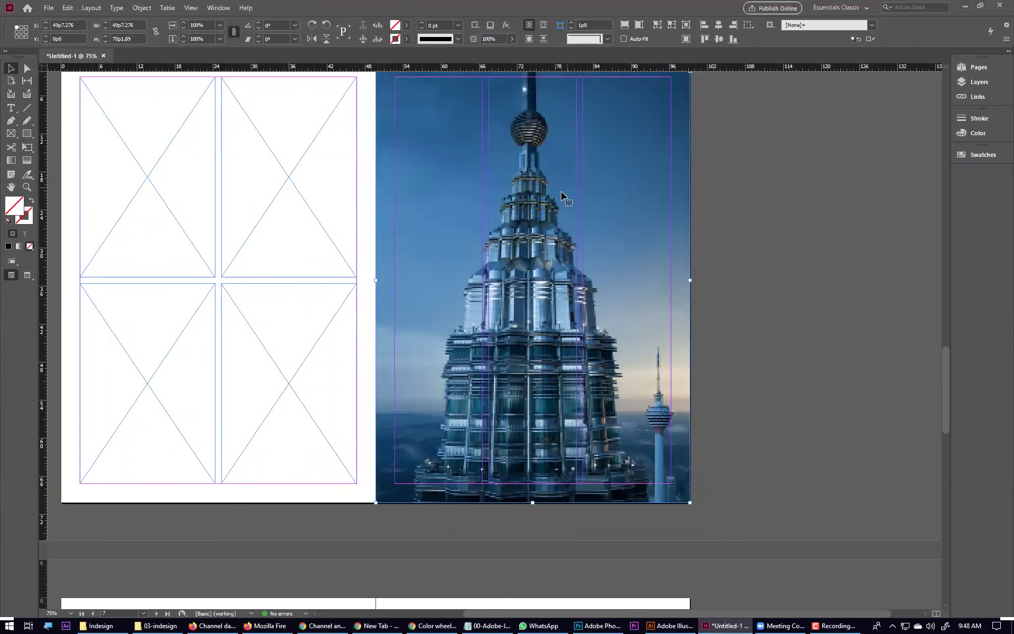
left_click_drag(523, 167, 555, 196)
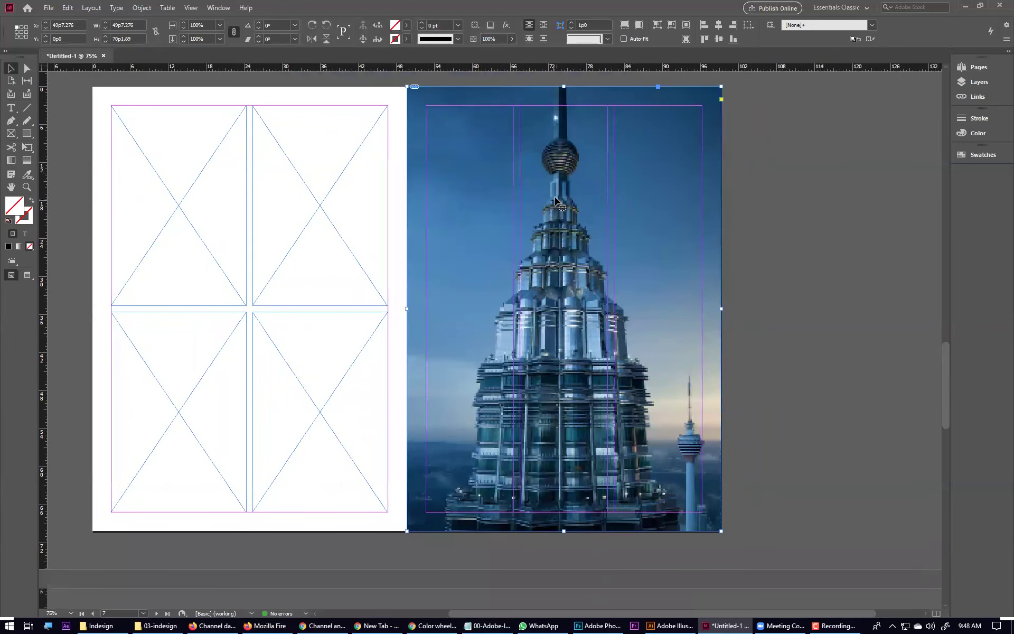
right_click(556, 200)
left_click(743, 186)
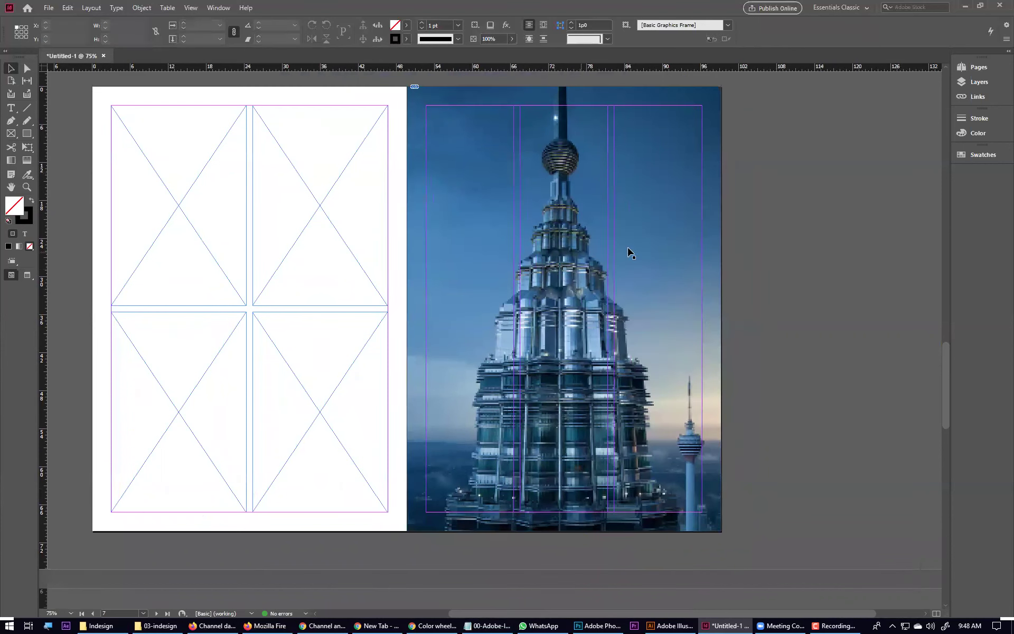
left_click(592, 273)
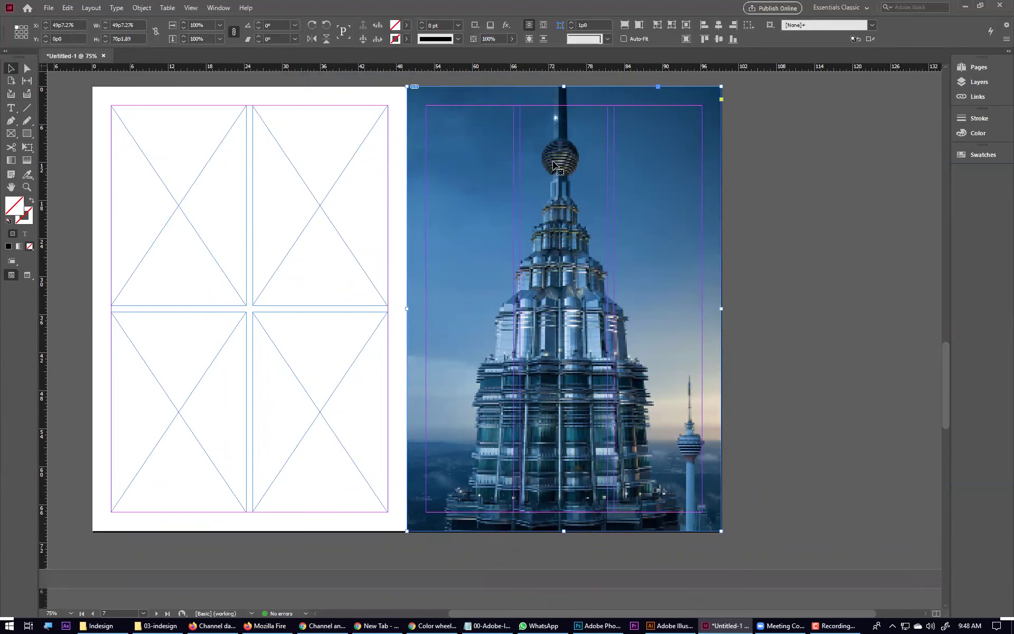
right_click(554, 166)
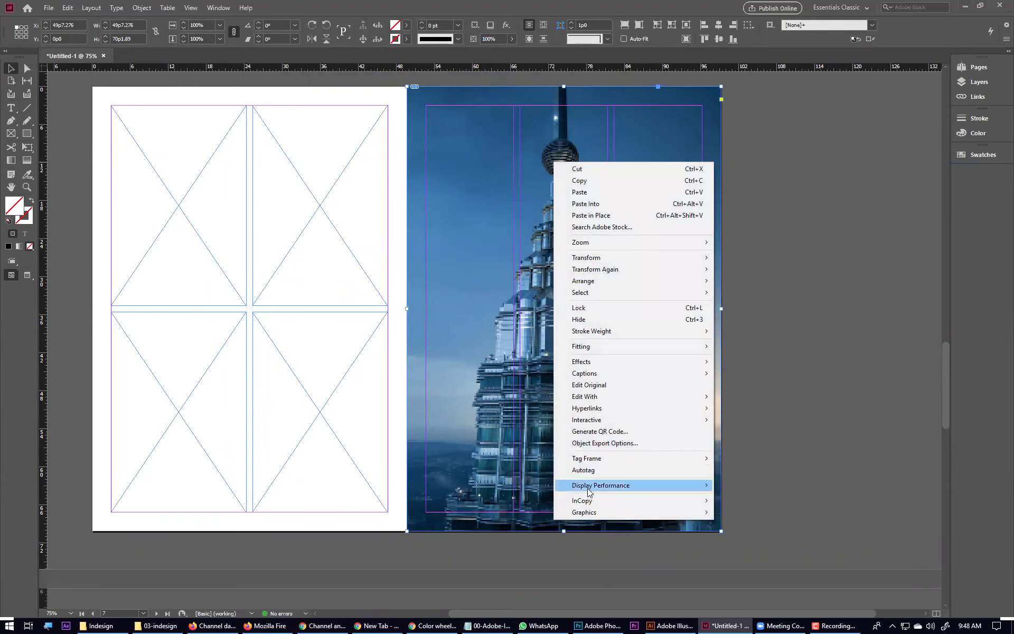
mouse_move(590, 491)
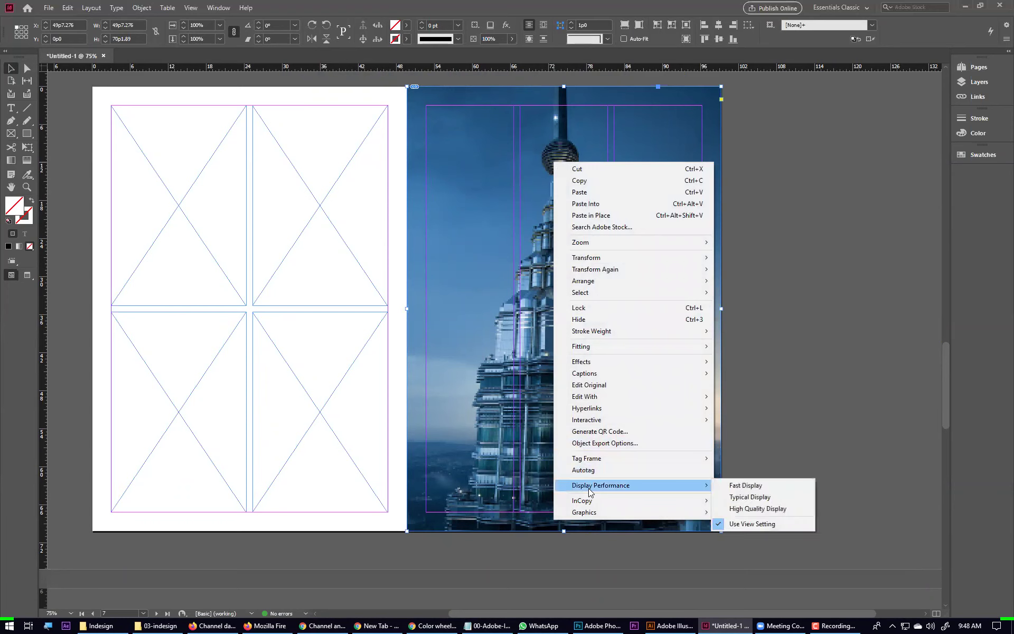
left_click(740, 510)
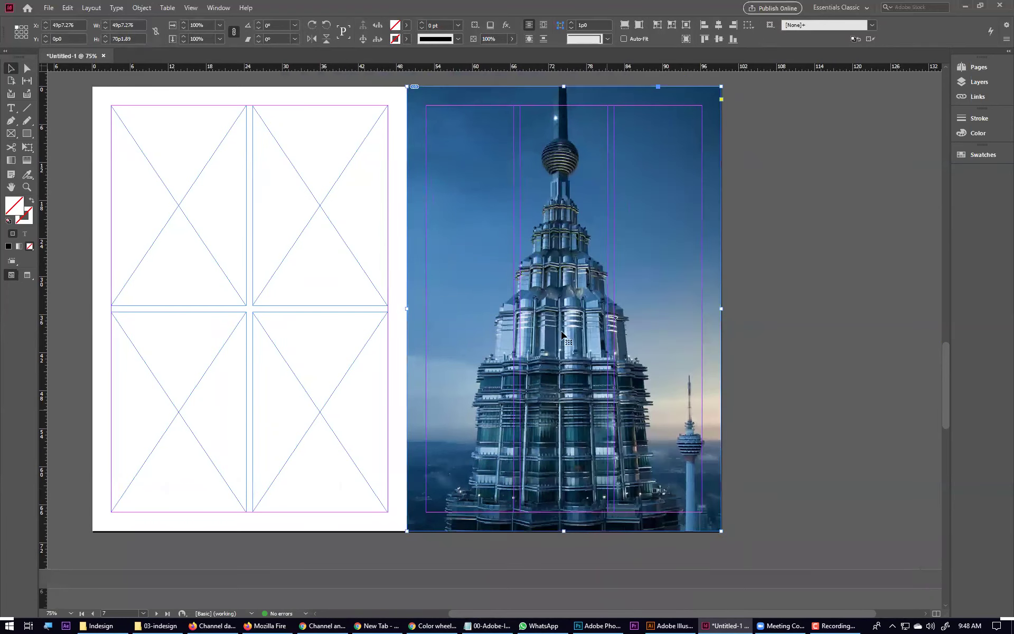
Step: Check the tower's detail up close and return the image's display performance to Use View Setting
scroll(462, 265, "up", 5)
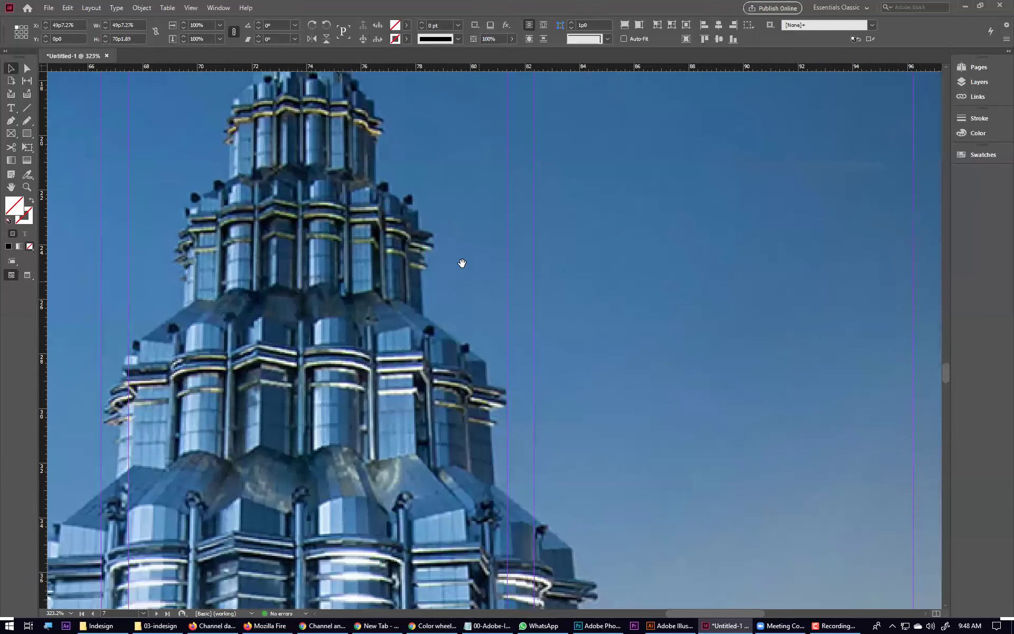
left_click_drag(462, 265, 652, 302)
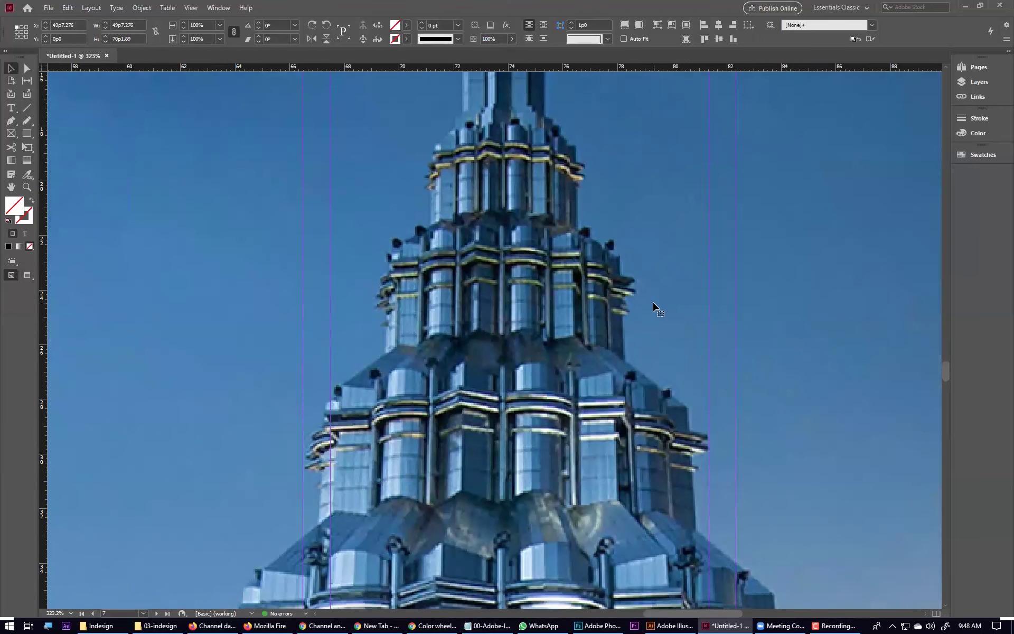
scroll(654, 306, "down", 4)
scroll(653, 306, "down", 1)
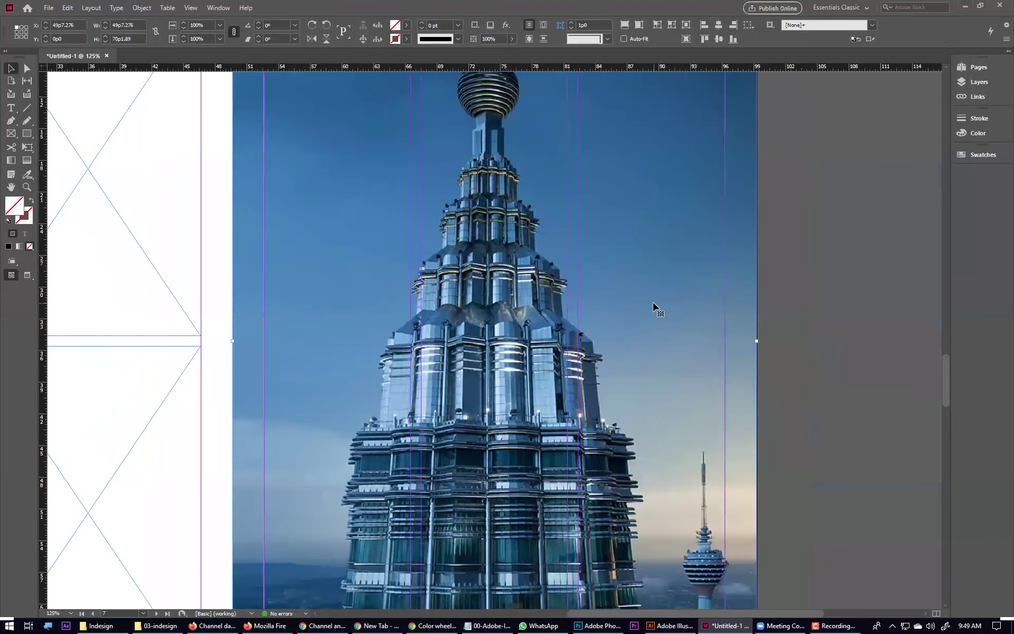
scroll(653, 306, "down", 2)
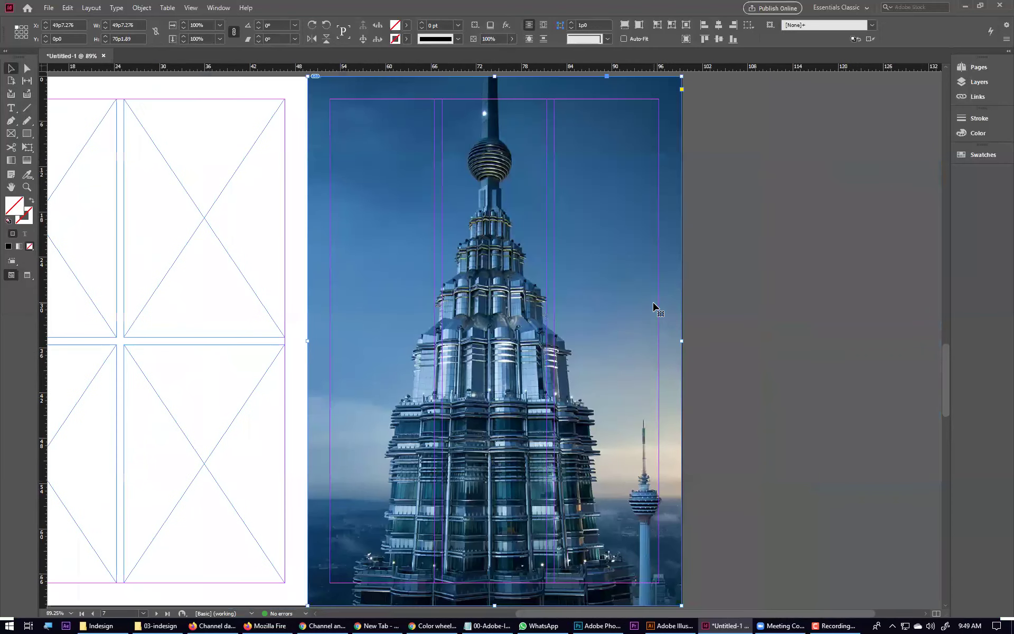
right_click(528, 301)
mouse_move(627, 590)
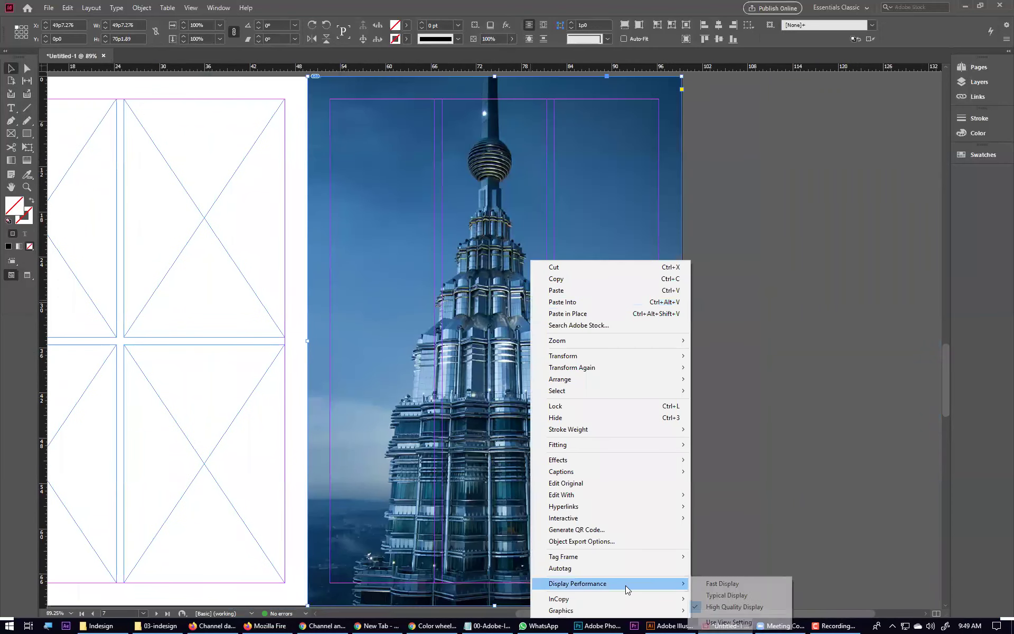
left_click(721, 622)
key("ctrl+minus")
key("ctrl+minus")
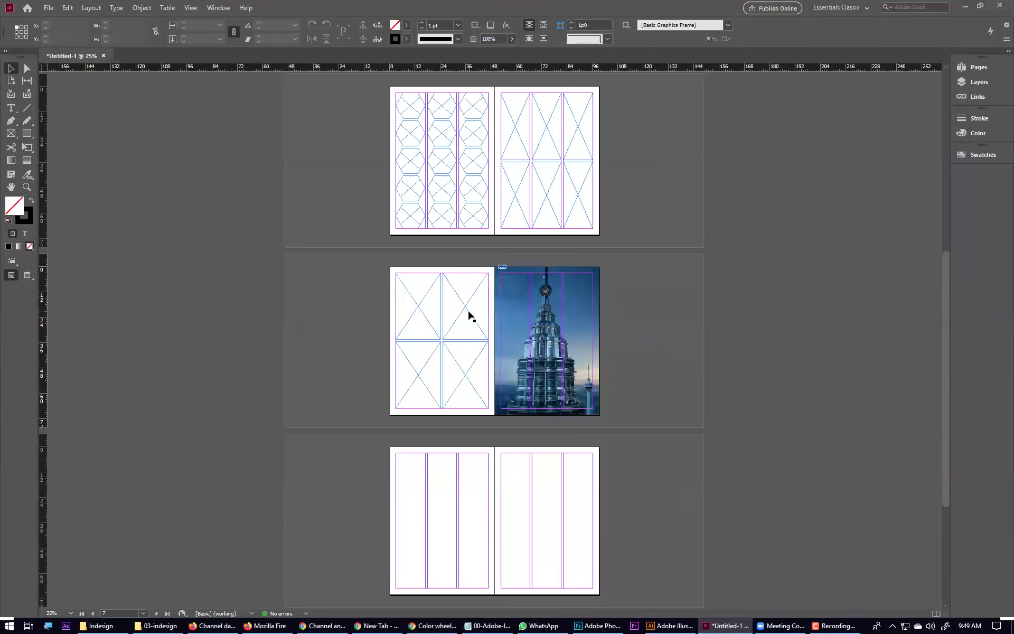
Step: Preview the spread with the page 7 image in full-screen presentation mode and return to the layout
key("shift+w")
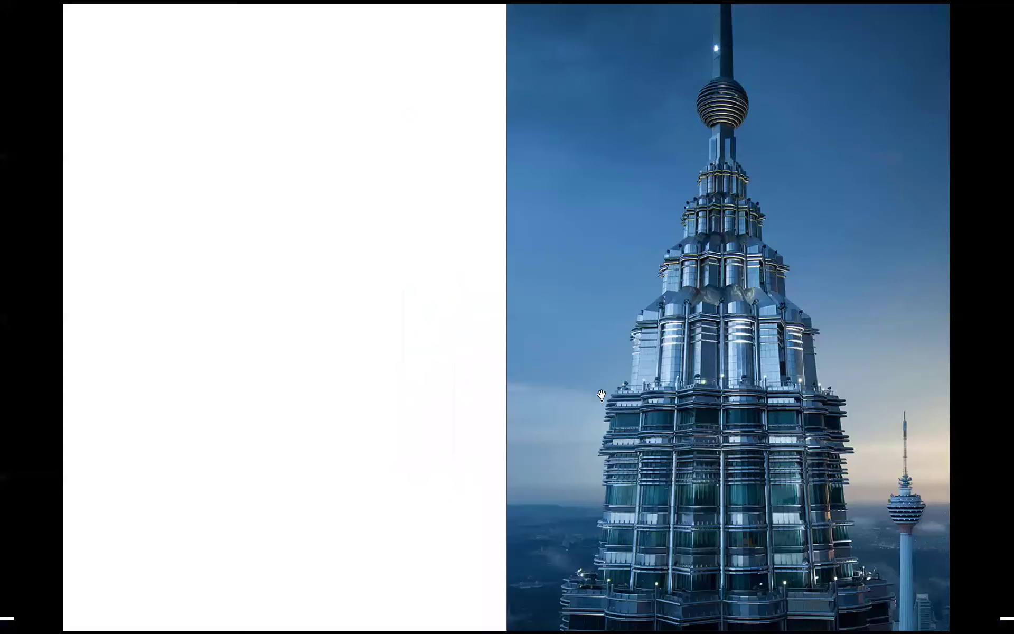
key("Escape")
scroll(600, 319, "up", 2)
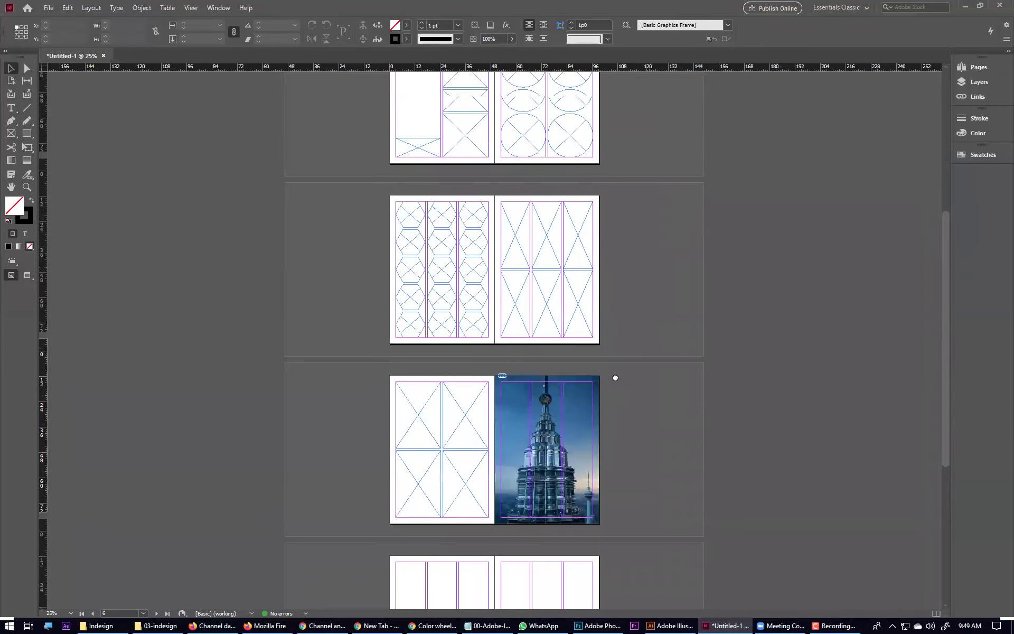
Step: Add the entry "- X on X" below "- 1 on 1" in the Notepad class notes and return to InDesign
left_click(487, 625)
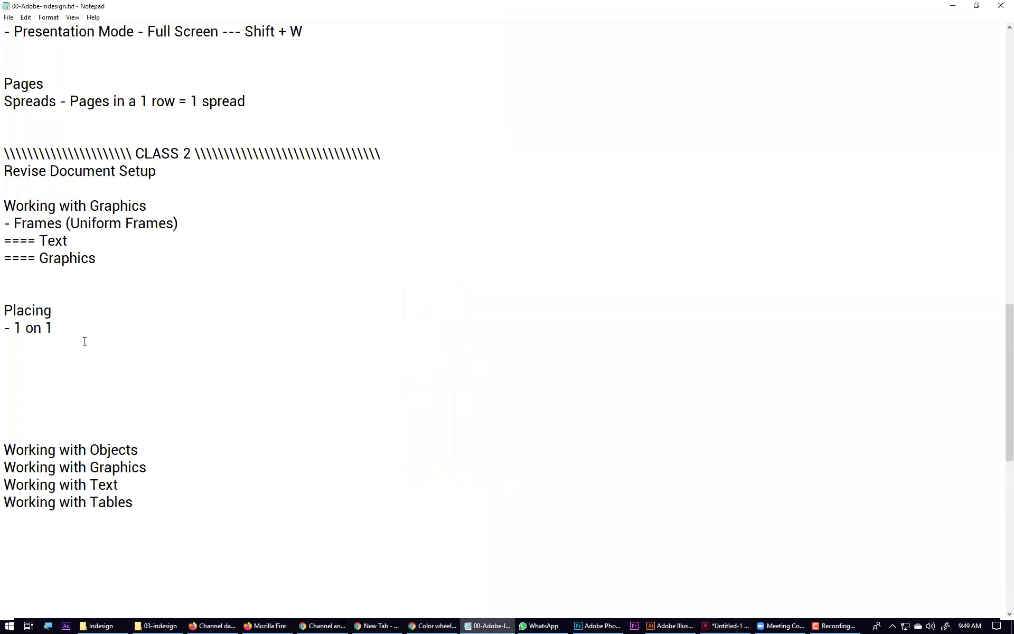
left_click_drag(57, 327, 15, 329)
left_click(67, 335)
key("Return")
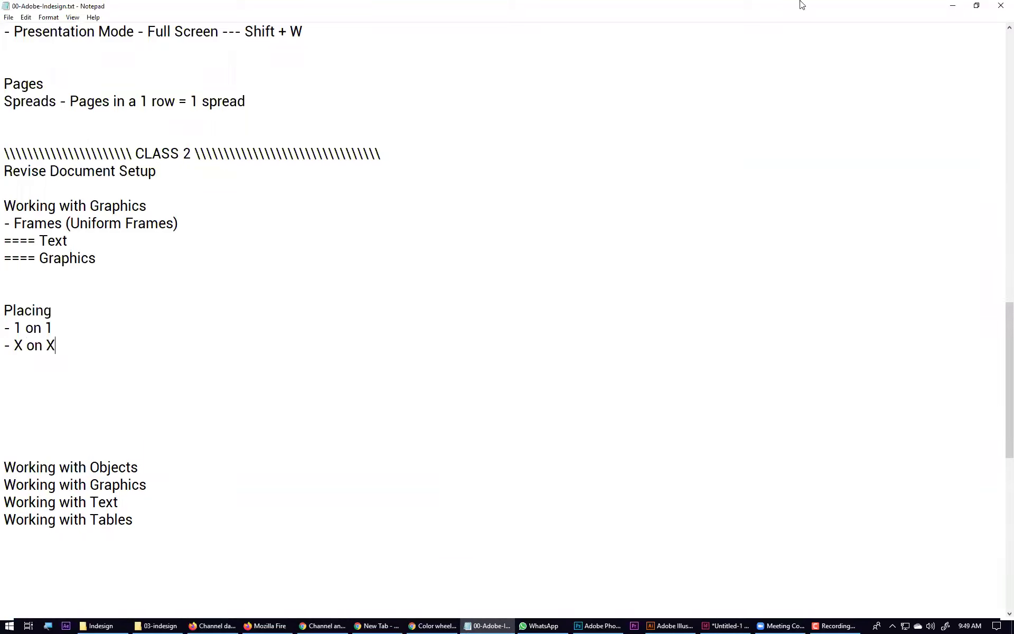
left_click(952, 5)
Step: With no frame selected on page 1, open the Place dialog and browse up to the 02-photoshop folder
scroll(487, 508, "up", 5)
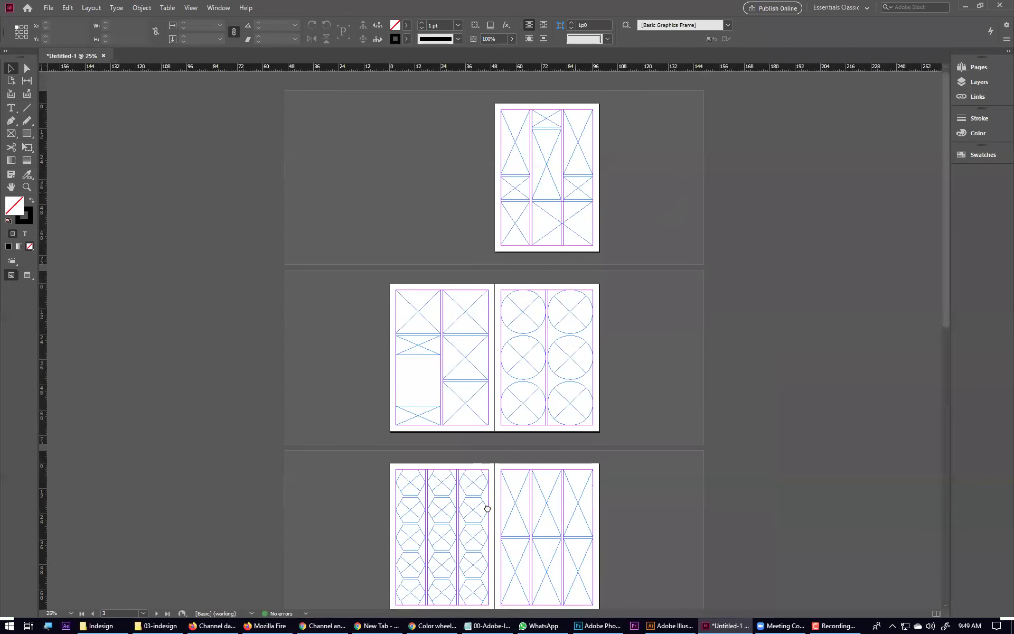
left_click_drag(467, 106, 656, 324)
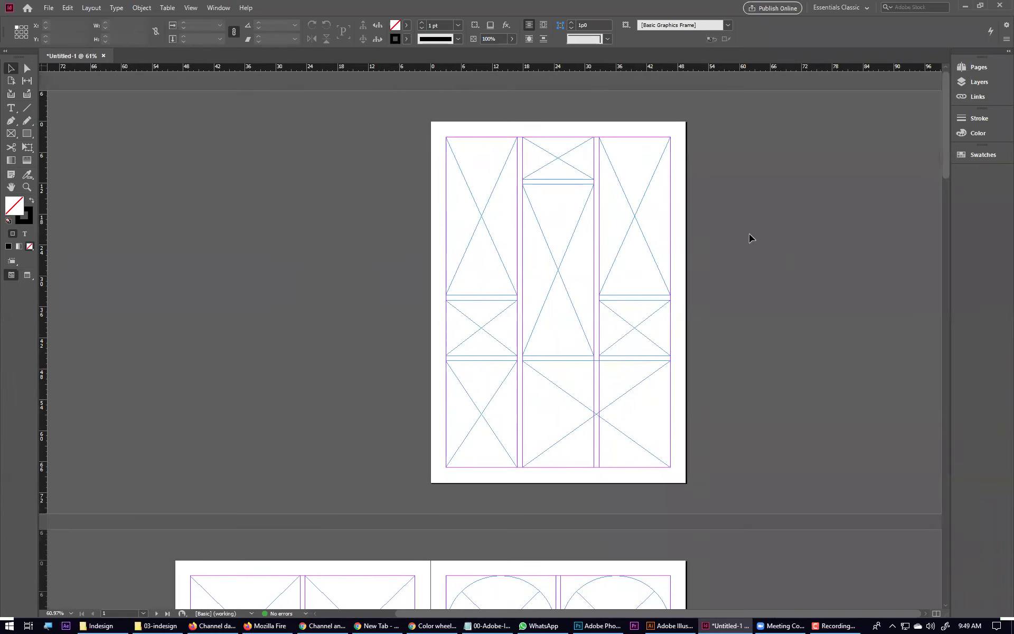
left_click(642, 217)
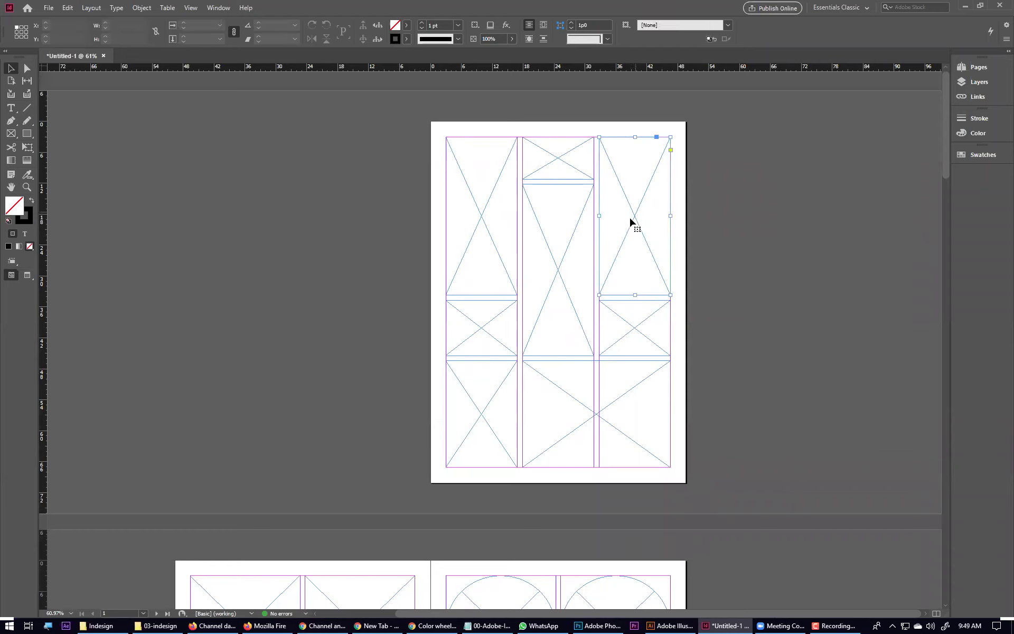
left_click(763, 221)
left_click(48, 8)
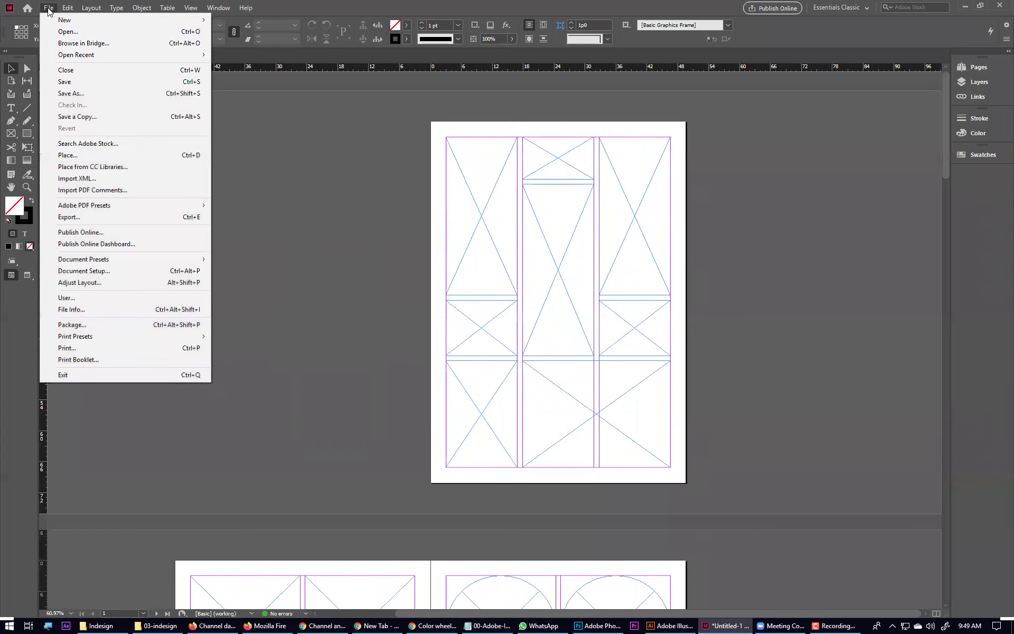
left_click(74, 157)
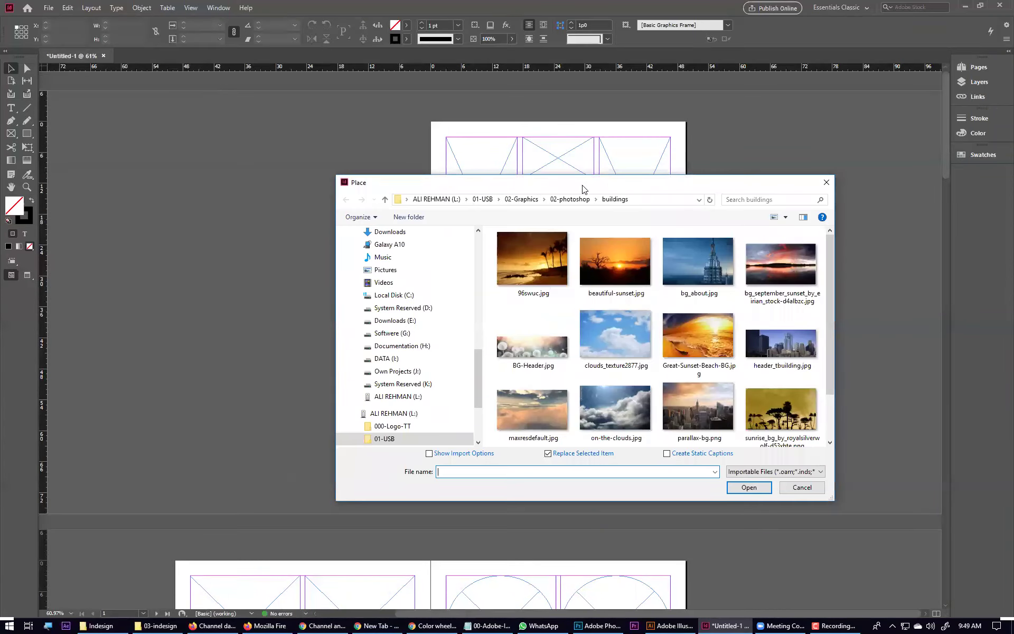
left_click_drag(582, 188, 357, 122)
mouse_move(607, 204)
left_mouse_down()
mouse_move(601, 251)
mouse_move(600, 185)
mouse_move(601, 238)
mouse_move(595, 200)
left_mouse_up()
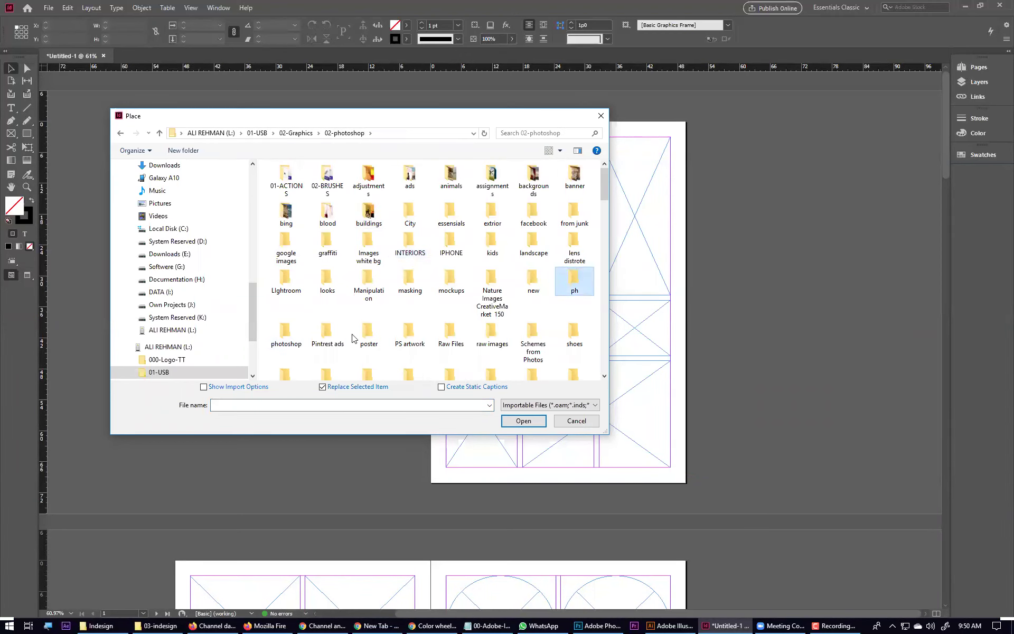
Step: Load the files from 2.0-1.jpg through the fast_and_furious_6 poster from the poster folder for placing, checking them as thumbnails first
double_click(369, 333)
left_click(316, 204)
left_click(336, 348, "shift")
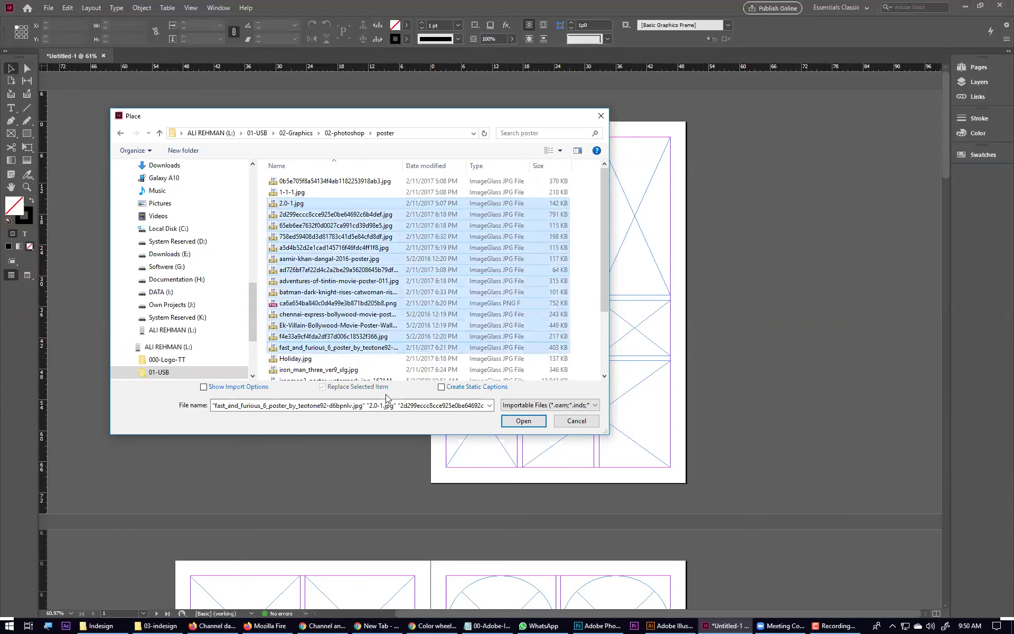
left_click(317, 203)
left_click(312, 349, "shift")
left_click(548, 152)
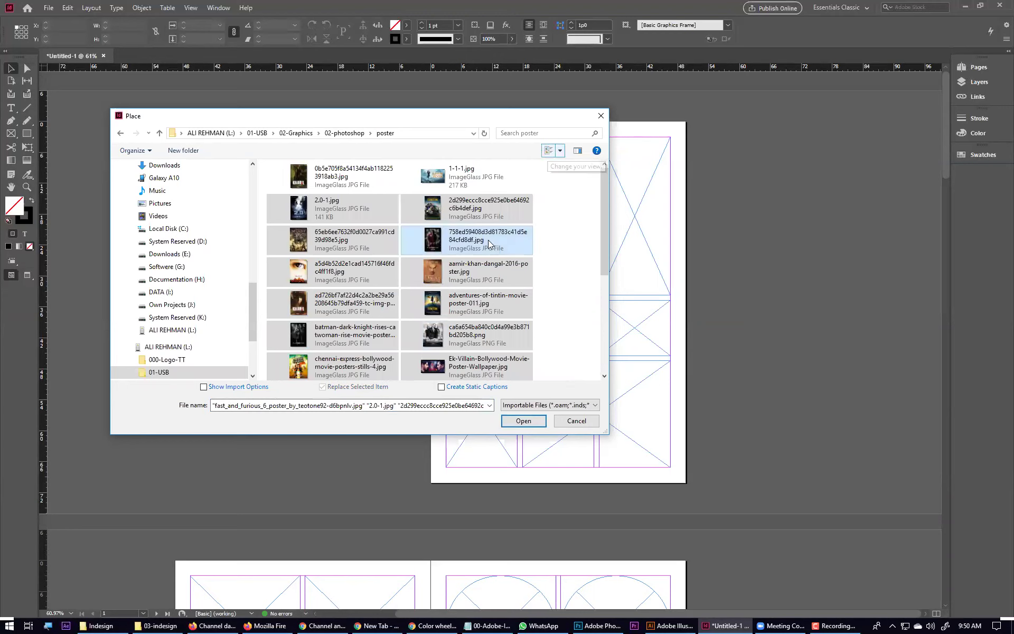
left_click(550, 151)
left_click(551, 151)
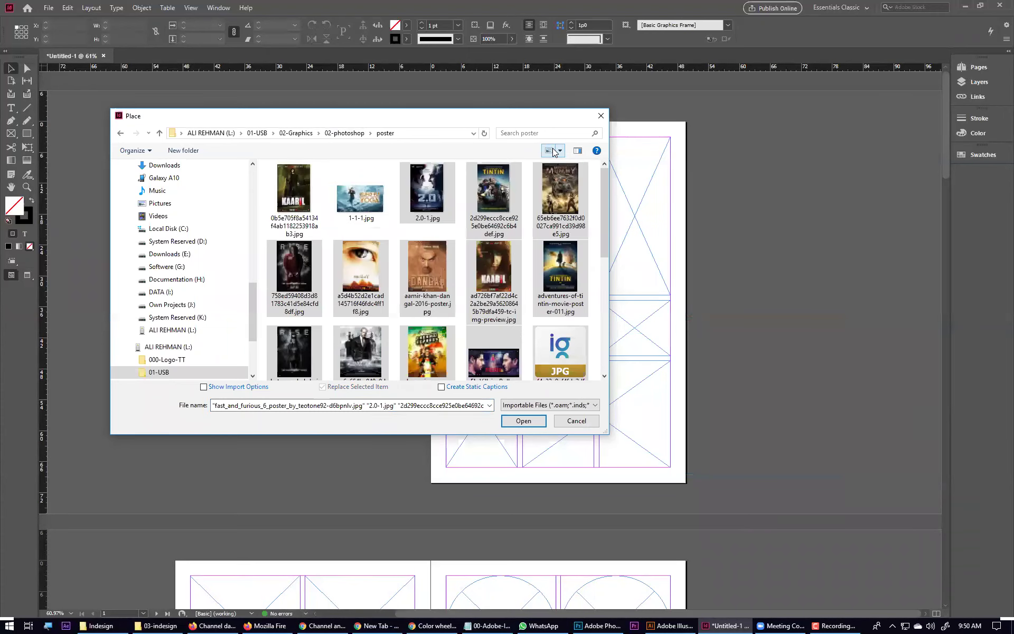
left_click(523, 420)
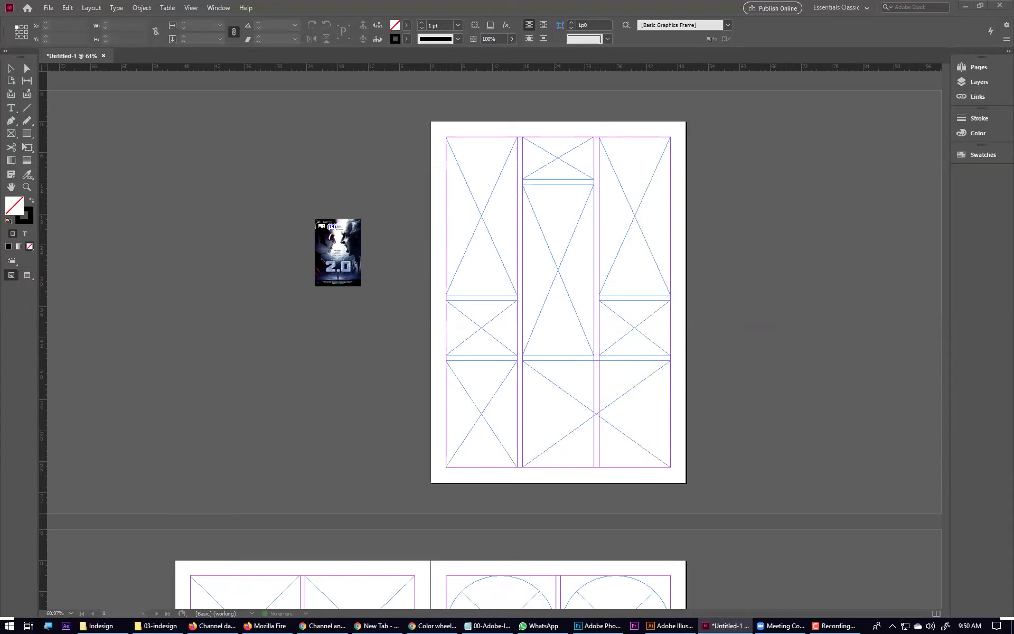
Step: Magnify the loaded place cursor at 225% in docked and full-screen views to read its image count, and close Magnifier
key("super+plus")
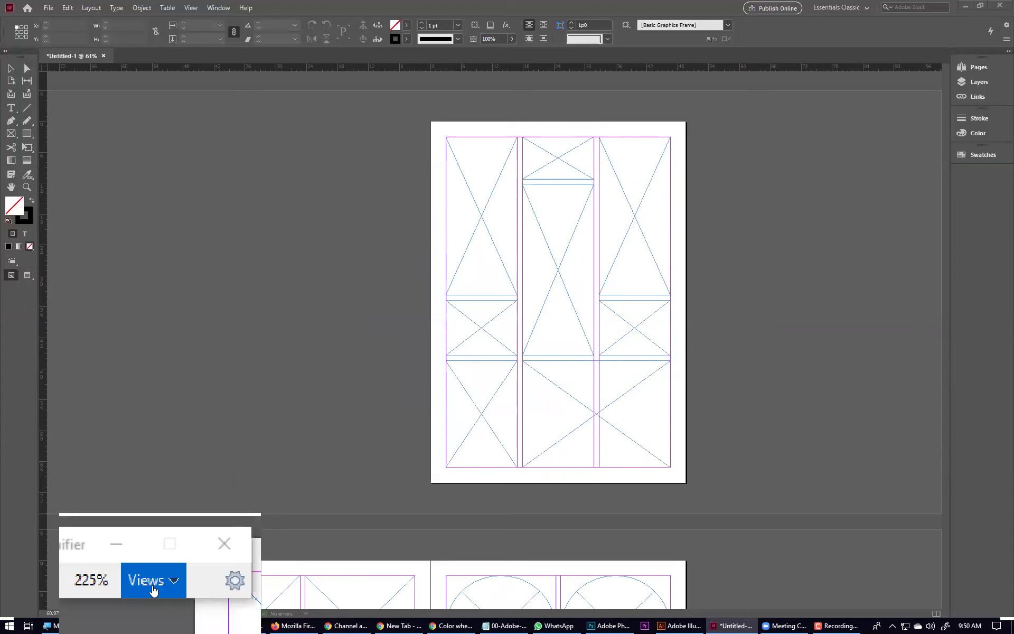
left_click(153, 590)
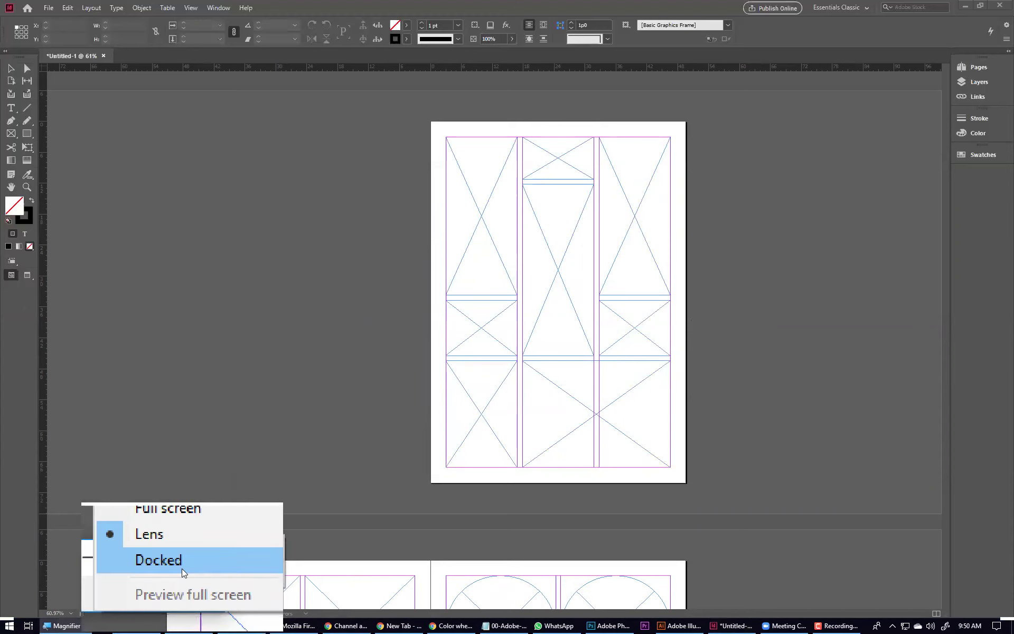
left_click(181, 568)
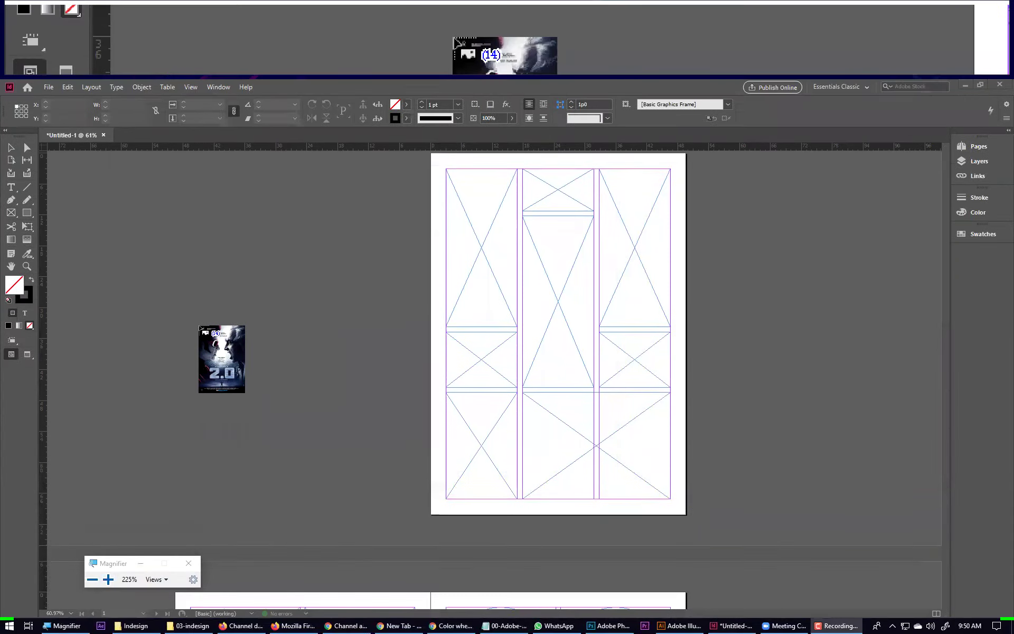
left_click(154, 579)
left_click(186, 541)
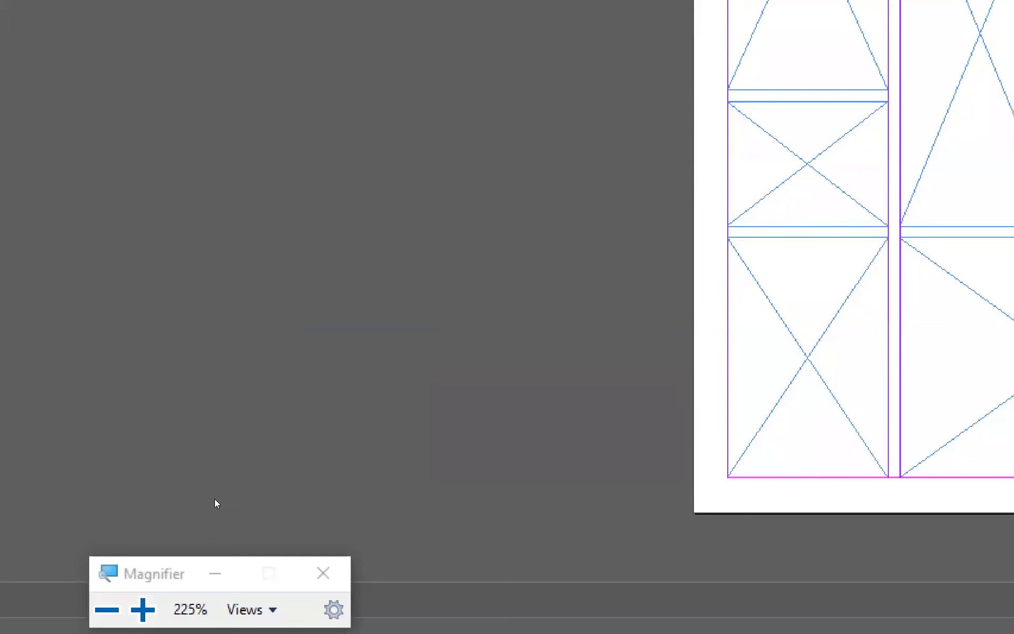
left_click(324, 573)
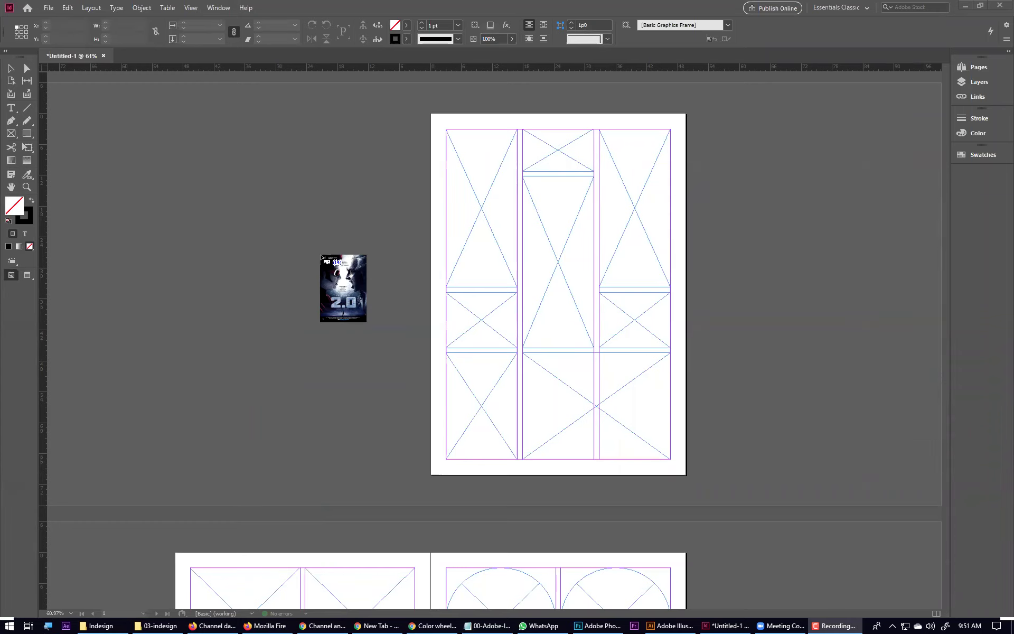
Step: Cycle forward and back through the poster images loaded in the place cursor to examine each preview
left_click(522, 10)
key("Right")
key("Right")
key("Right")
key("Right")
key("Right")
key("Right")
key("Right")
key("Right")
key("Right")
key("Right")
key("Right")
key("Right")
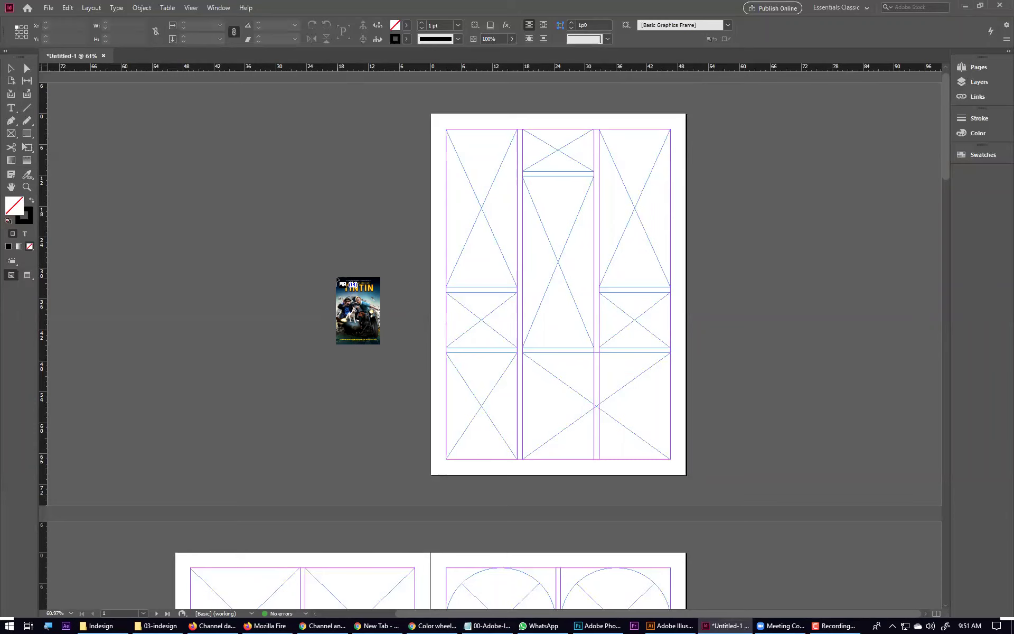
key("Right")
key("Right")
key("Right")
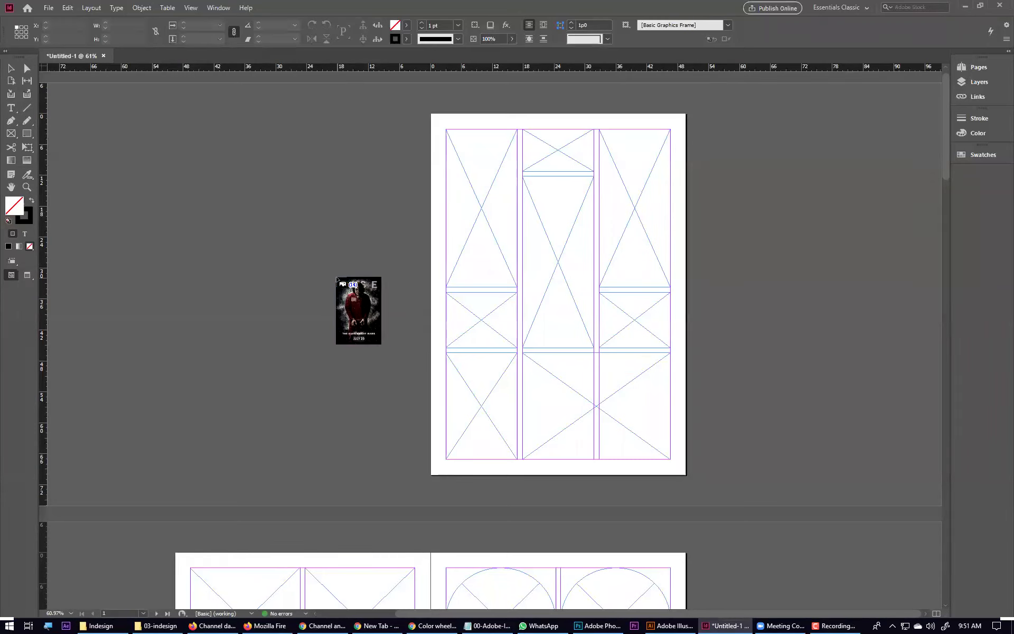
key("Right")
key("Right")
key("Left")
key("Left")
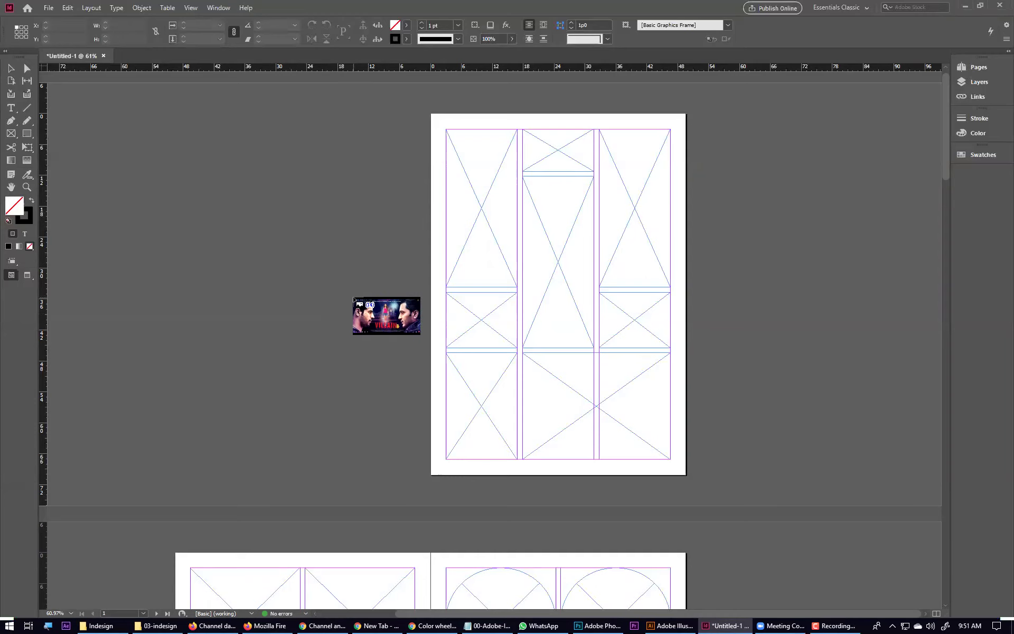
Step: Discard the Ek Villain poster from the loaded images and check the remaining count with Magnifier at 225%
key("Escape")
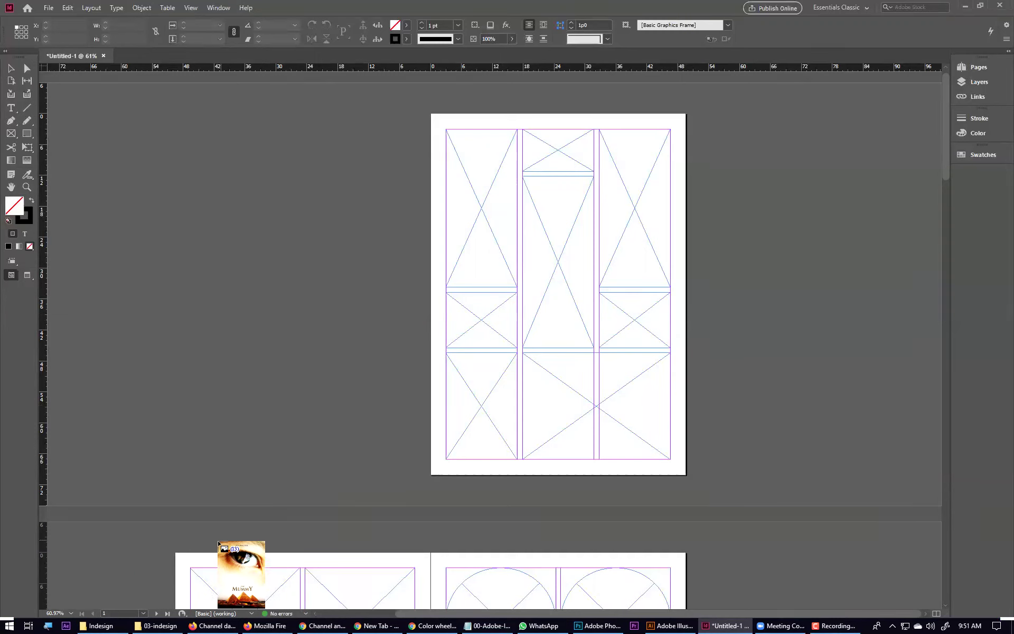
left_click(48, 625)
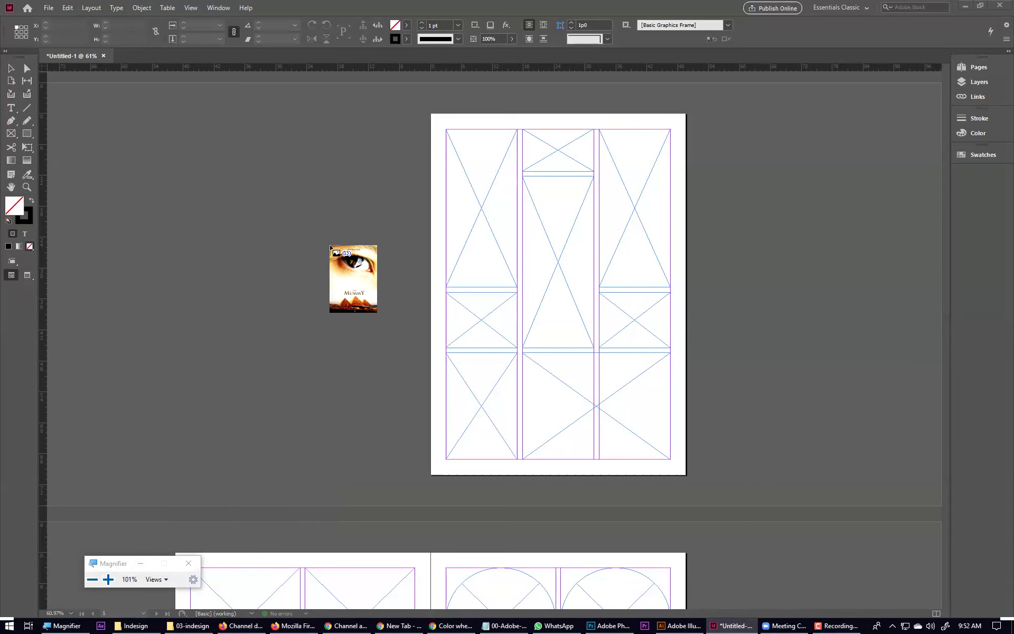
key("super+plus")
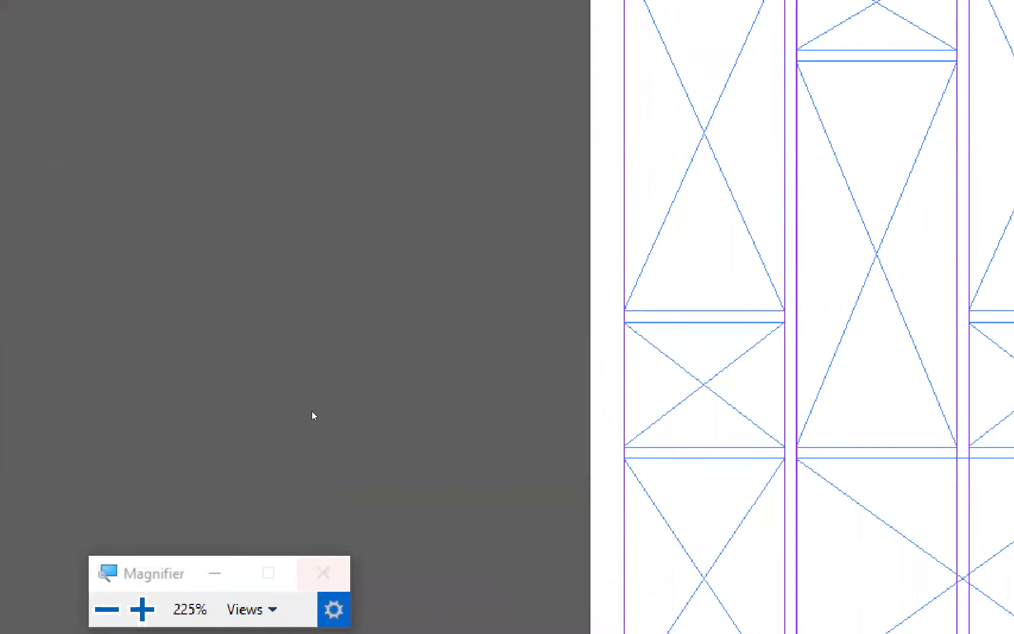
left_click(324, 573)
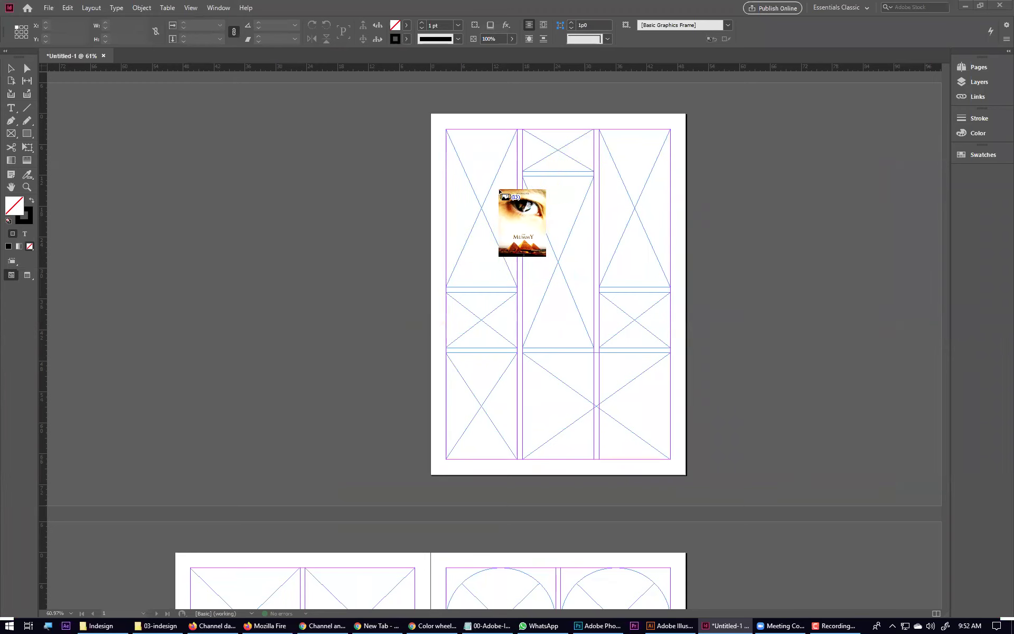
Step: Place the Mummy, Dangal, Kaabil, Tintin and Dark Knight posters into the three tall frames and the two bottom frames on page 1
left_click(482, 195)
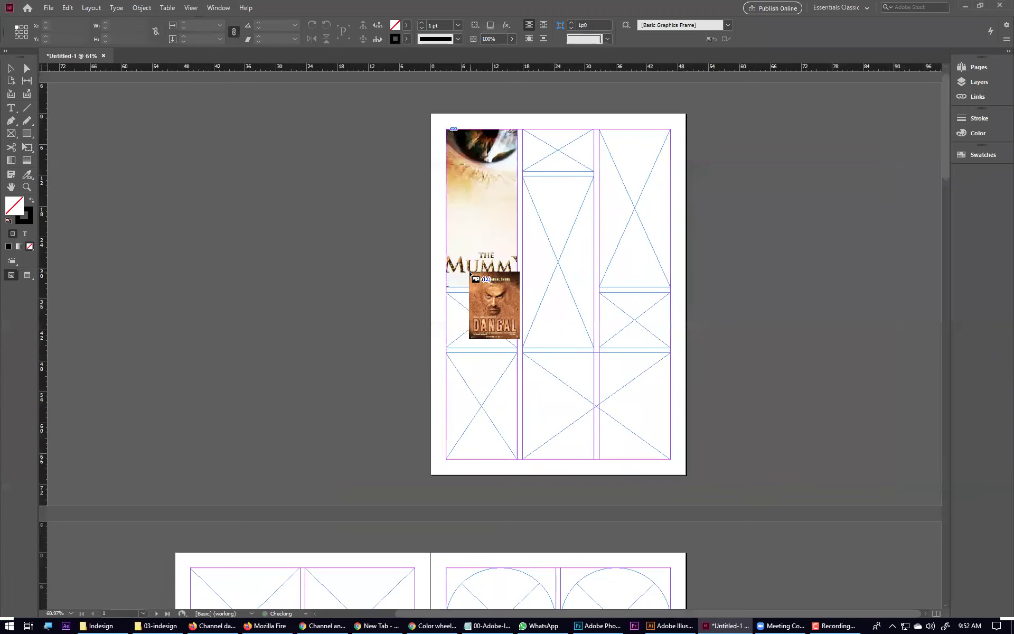
left_click(553, 256)
left_click(641, 187)
left_click(501, 393)
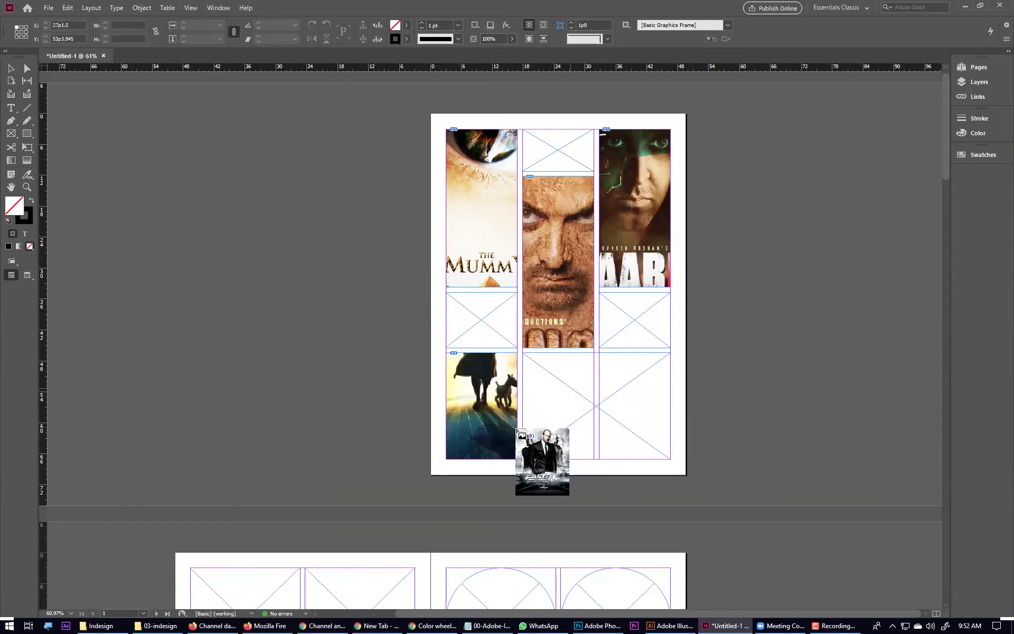
left_click(528, 438)
Step: Place the next loaded posters into page 2's top-left frame and the frames of its right column, starting with Fast 7 and Chennai Express
scroll(528, 438, "down", 5)
left_click(243, 273)
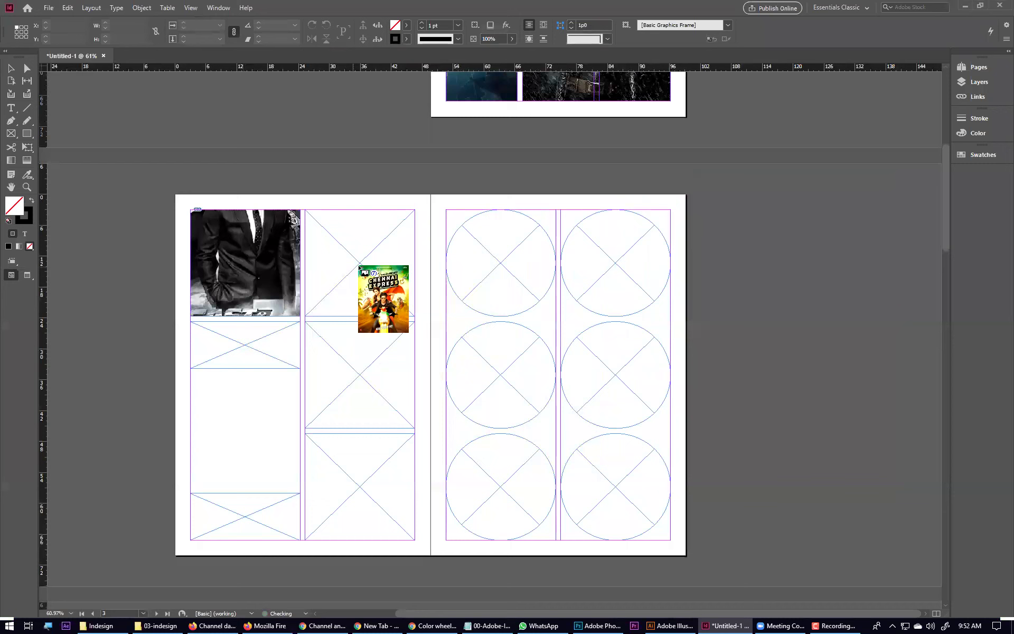
left_click(358, 263)
left_click(365, 381)
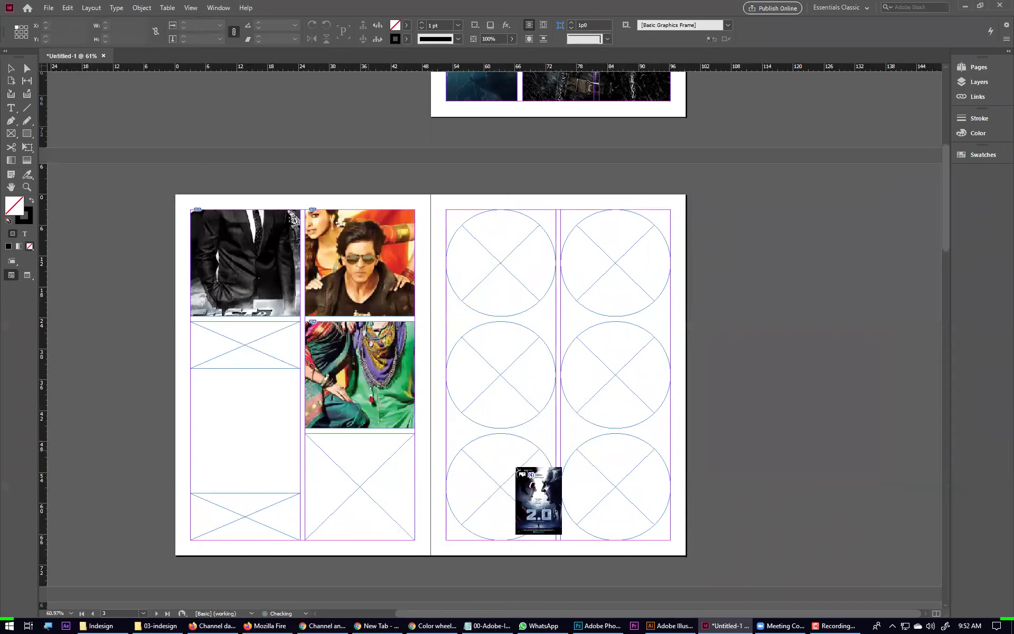
Step: Place the remaining loaded posters into the three upper frames and the lower middle frame on page 5
scroll(488, 240, "down", 10)
key("Right")
key("Right")
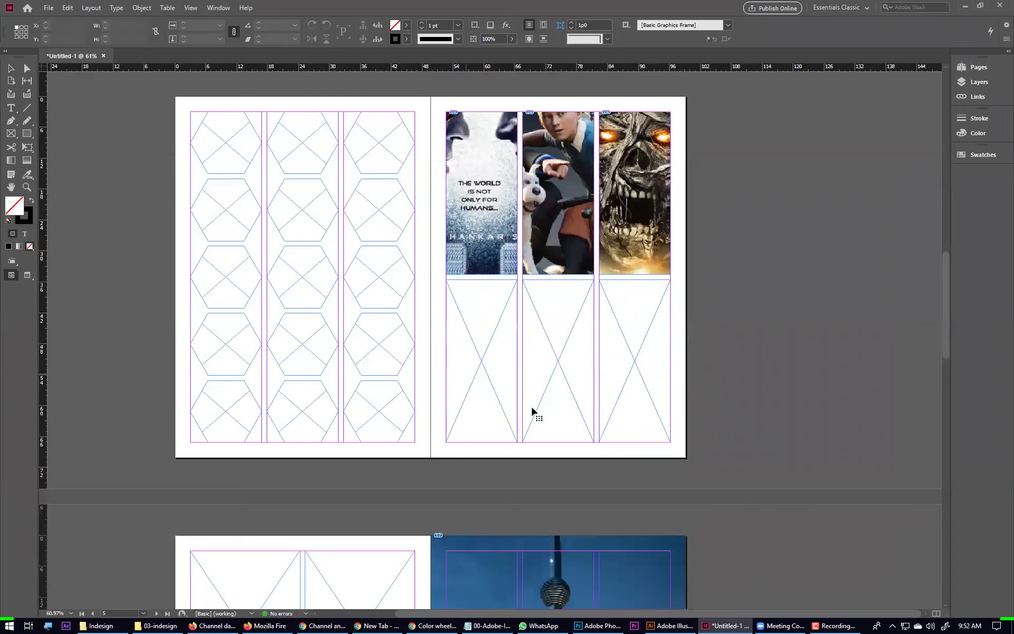
left_click(575, 423)
Step: Scale the Chennai Express image inside its page 2 frame to about 33% and review the spread
scroll(595, 411, "up", 6)
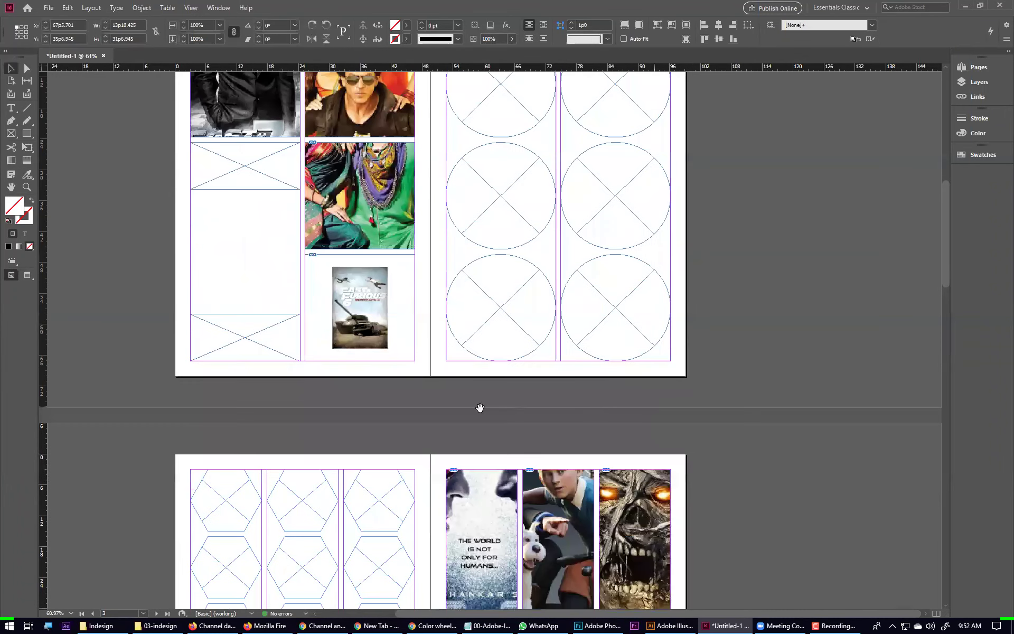
scroll(480, 408, "up", 8)
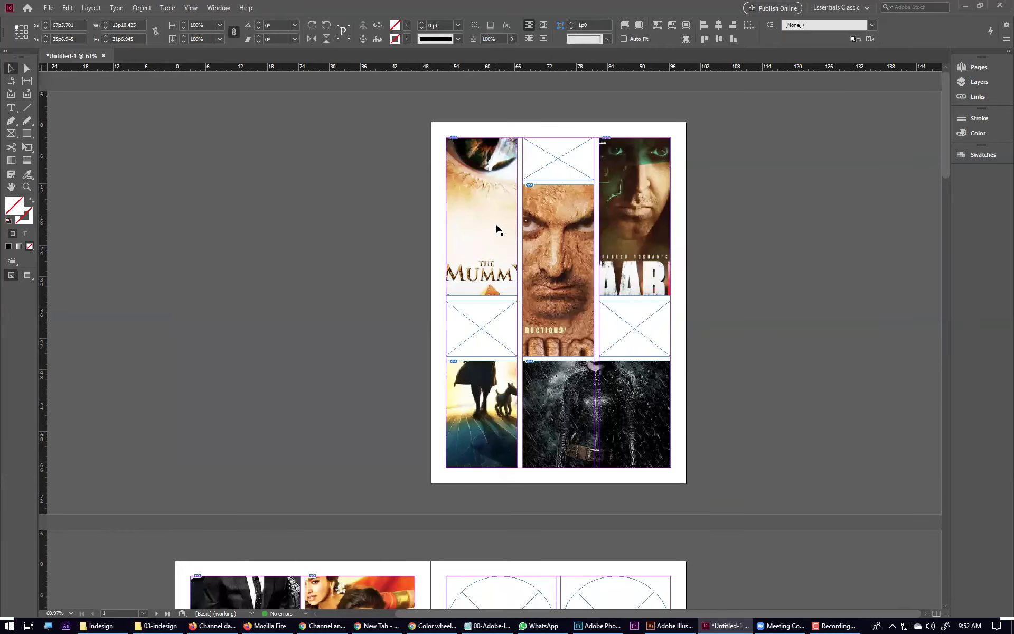
key("ctrl+minus")
key("ctrl+minus")
key("ctrl+minus")
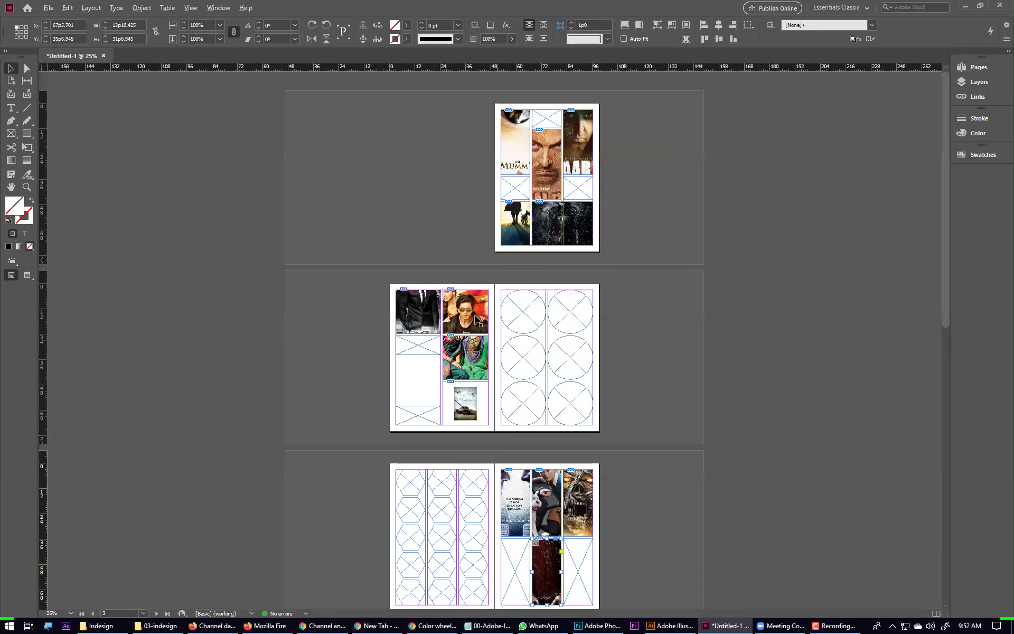
left_click(432, 335)
left_click_drag(533, 402, 484, 343)
left_click(479, 256)
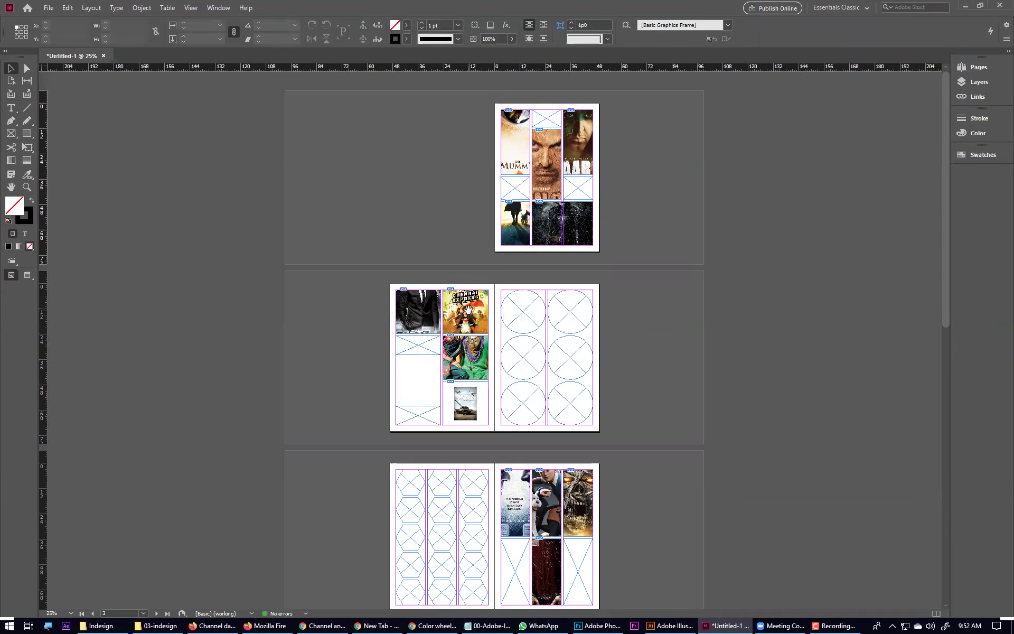
scroll(468, 309, "up", 2)
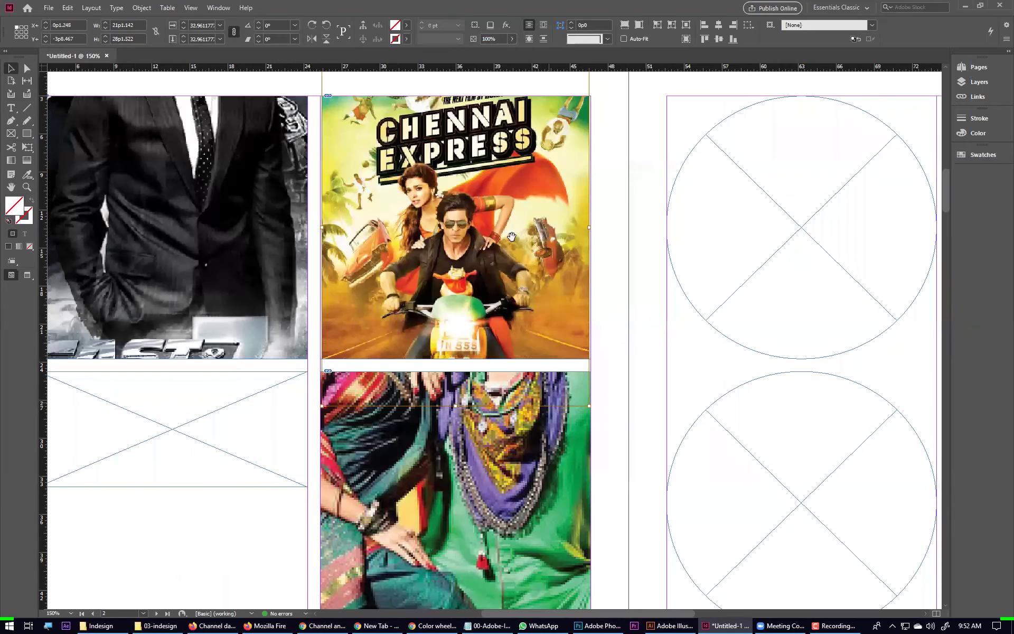
left_click(620, 296)
key("ctrl+1")
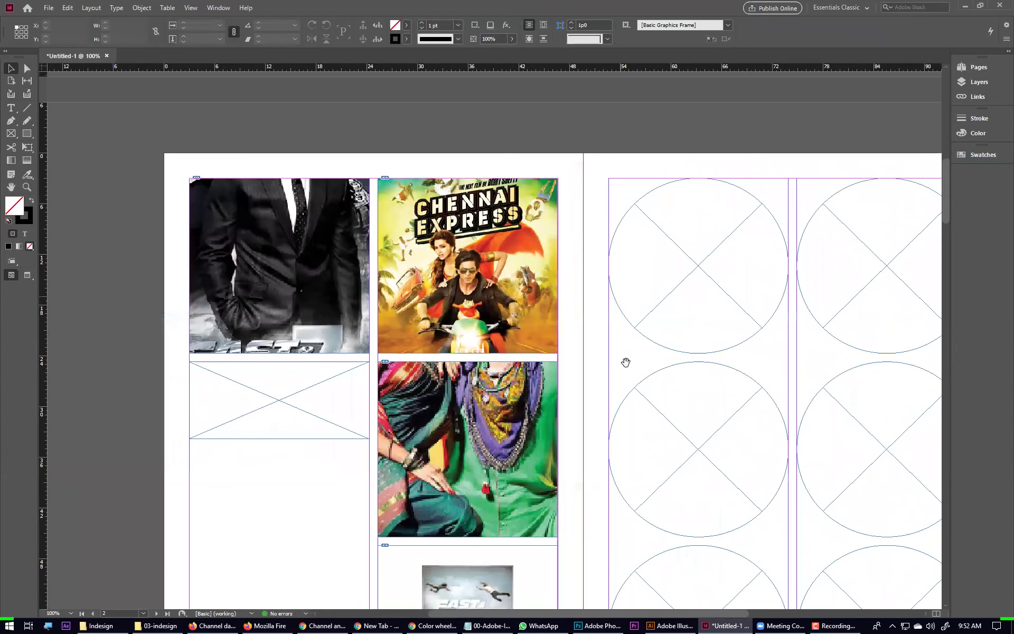
key("ctrl+minus")
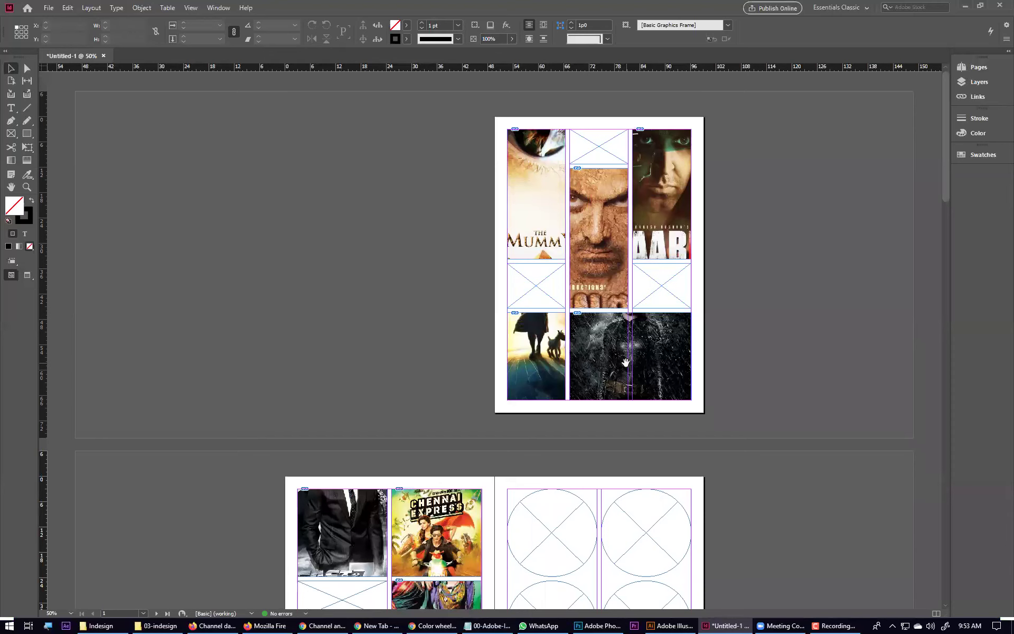
Step: Switch to the Notepad class notes and add the entry "- * on no Frames" below "- X on X"
left_click(488, 626)
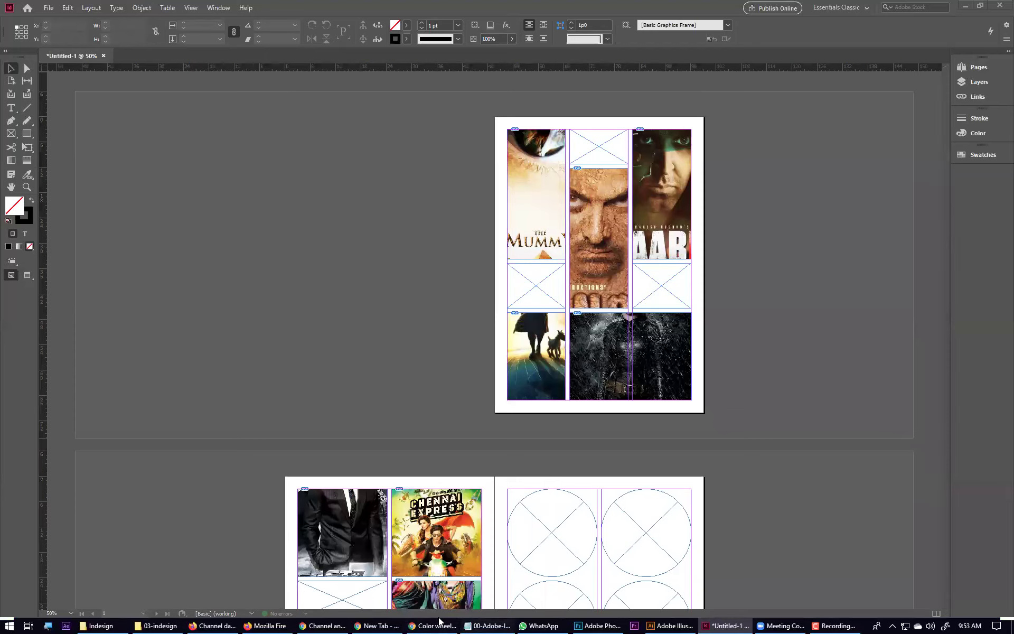
key("Return")
type("-")
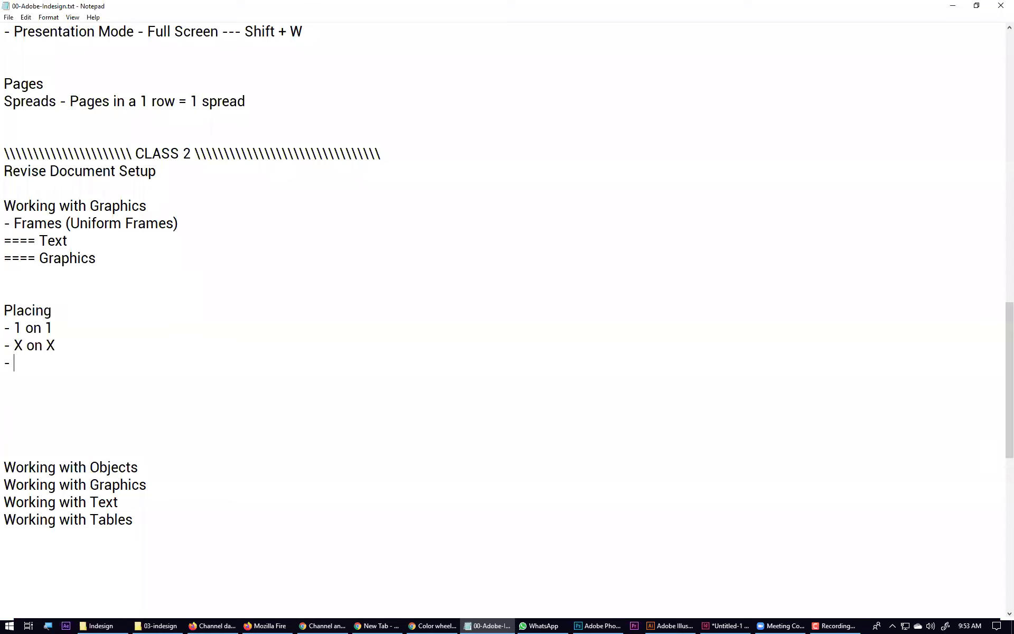
type(" * on no Framses")
Step: Copy the word "Frames" to the ends of the "X on X" and "1 on 1" entries
double_click(91, 362)
key("ctrl+c")
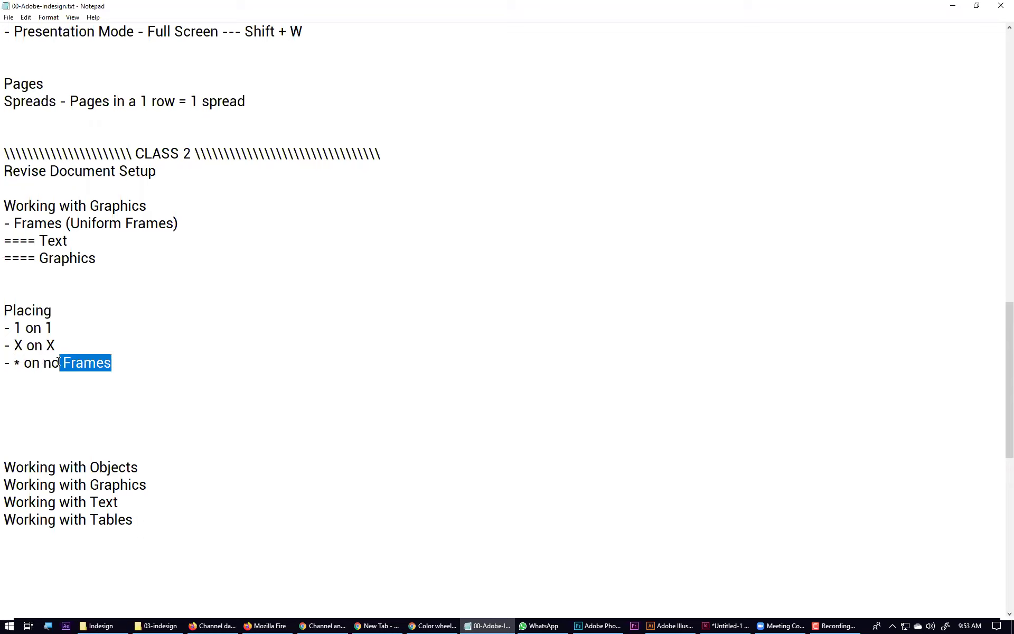
left_click(69, 345)
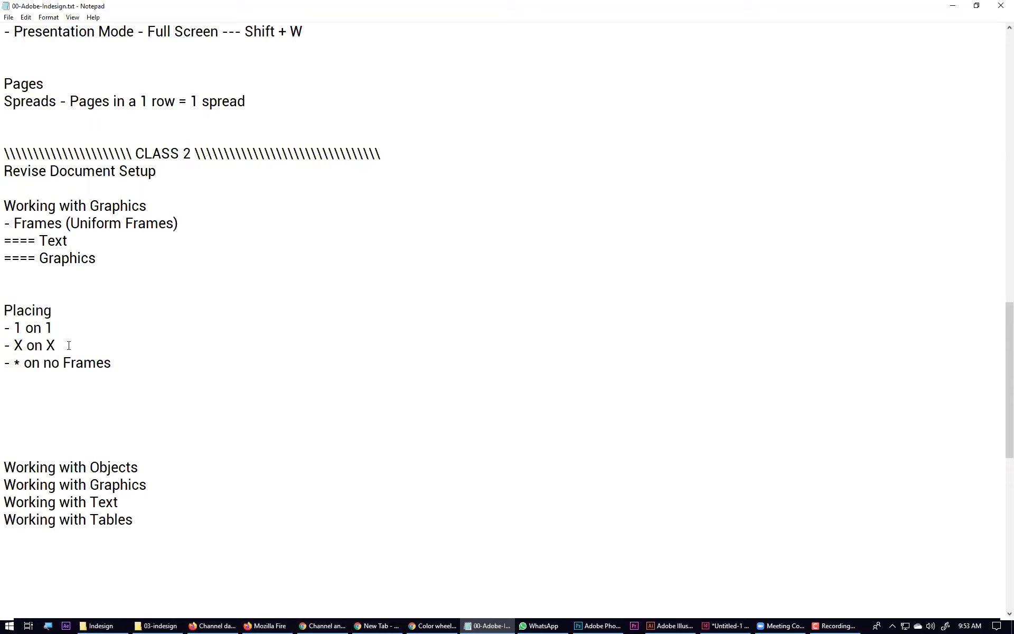
key("ctrl+v")
left_click(61, 328)
key("ctrl+v")
Step: Insert "Images" after the leading "1" and "X" so the entries read "1 Images on 1 Frames" and "X Images on X Frames"
type("Images")
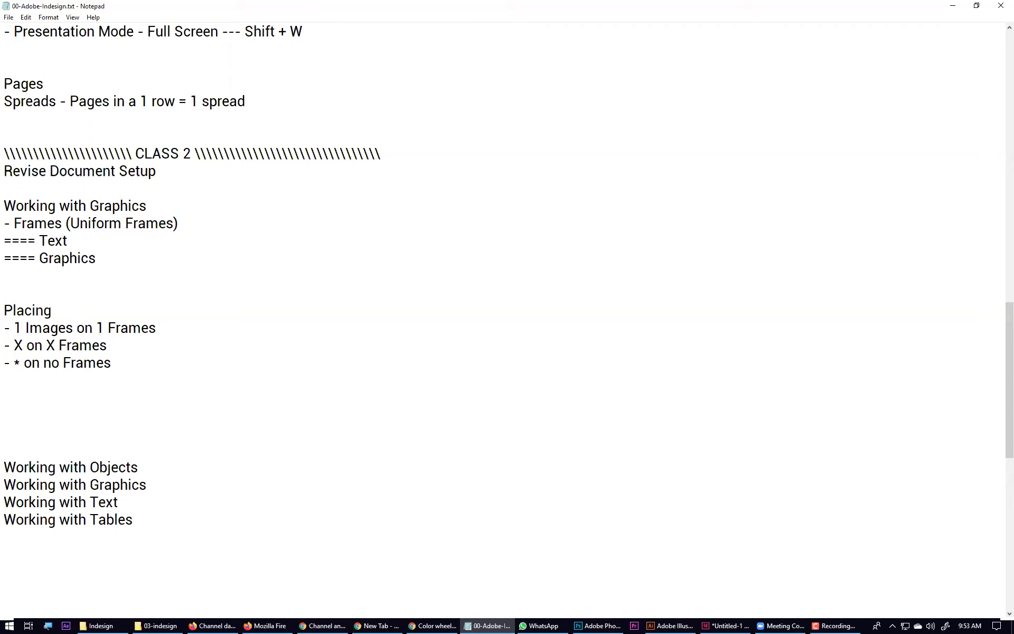
key("ctrl+shift+Left")
key("ctrl+c")
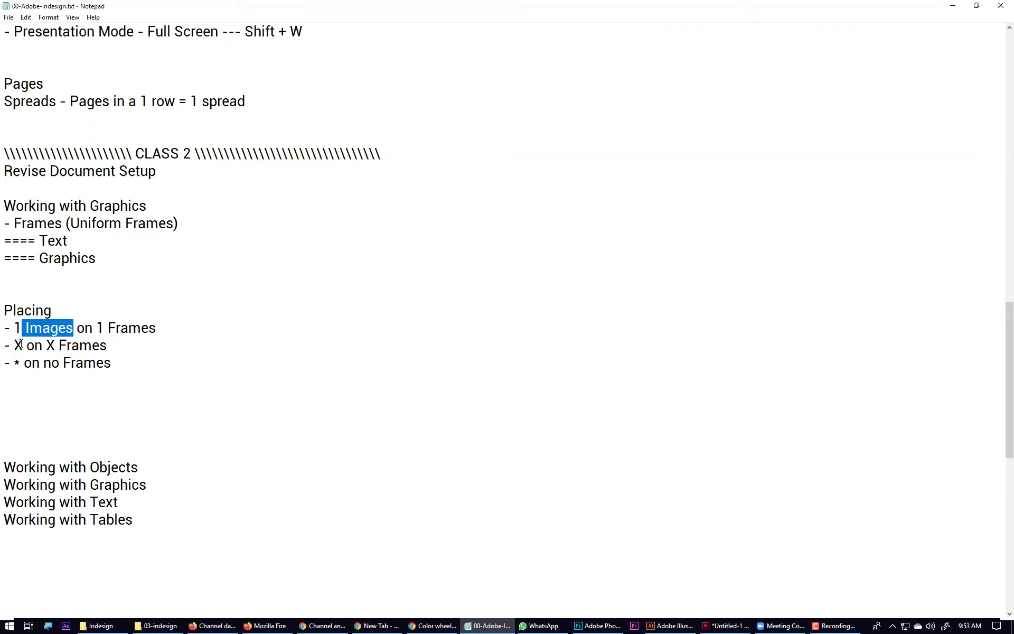
left_click(21, 349)
key("ctrl+v")
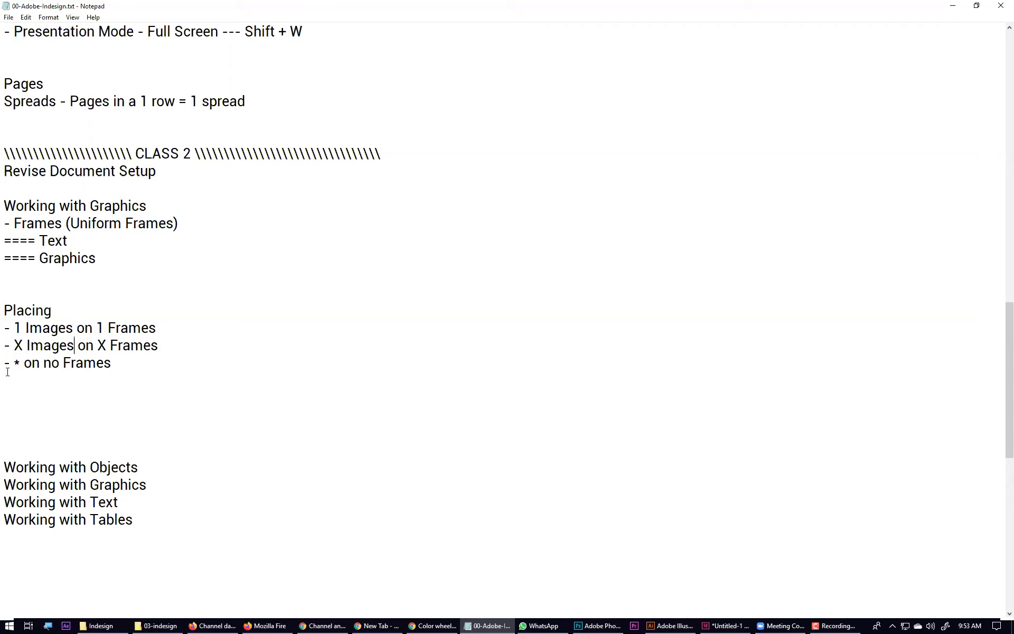
Step: Insert "Images" after the asterisk so the third Placing entry reads "- * Images on no Frames"
key("ctrl+v")
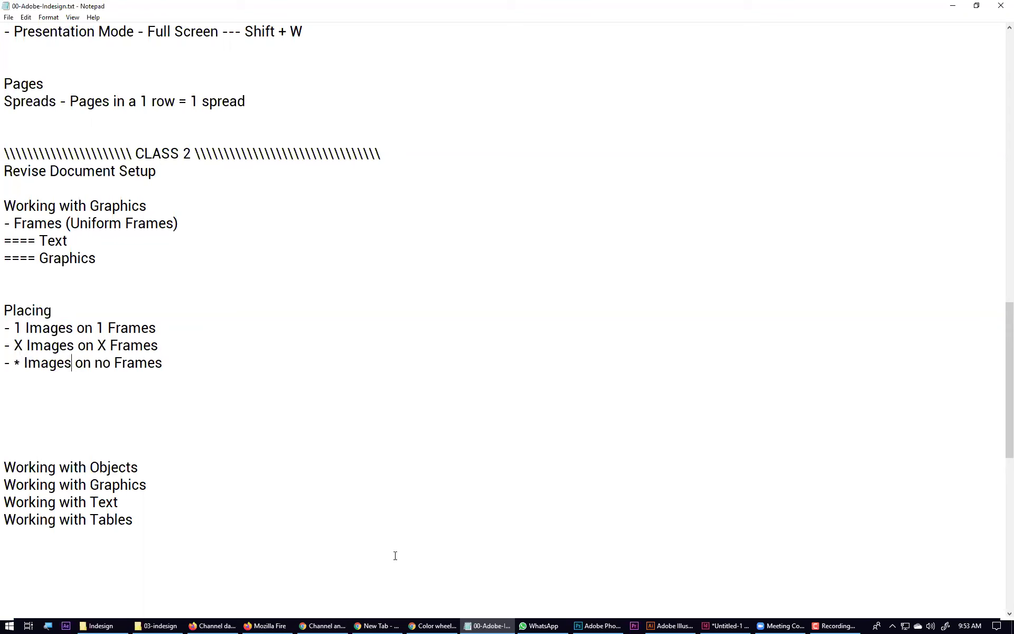
Step: Switch to InDesign and go to the empty spread of pages 8 and 9
left_click(720, 626)
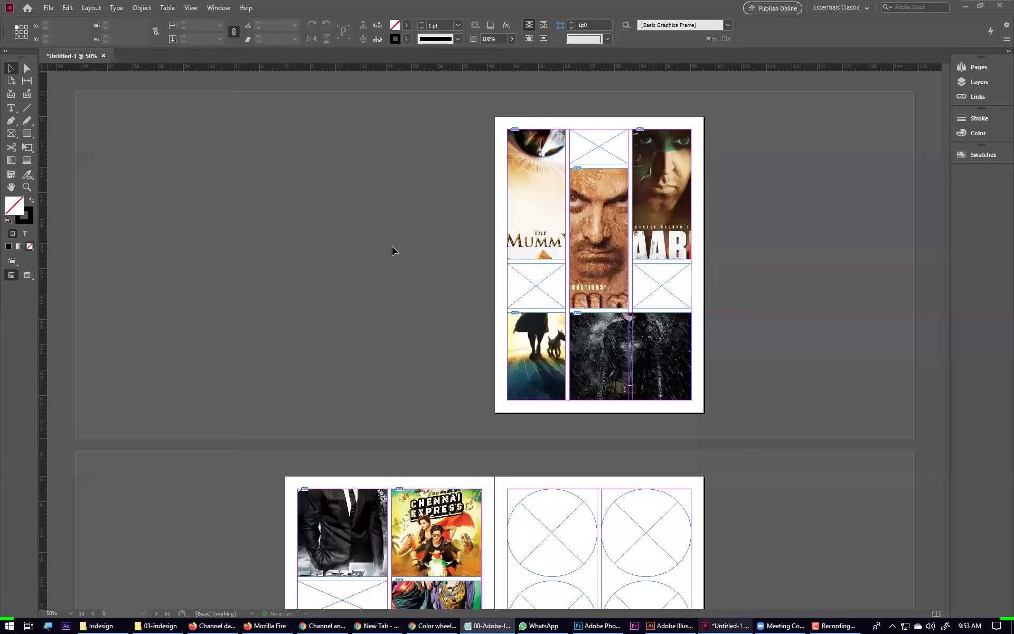
scroll(411, 156, "down", 20)
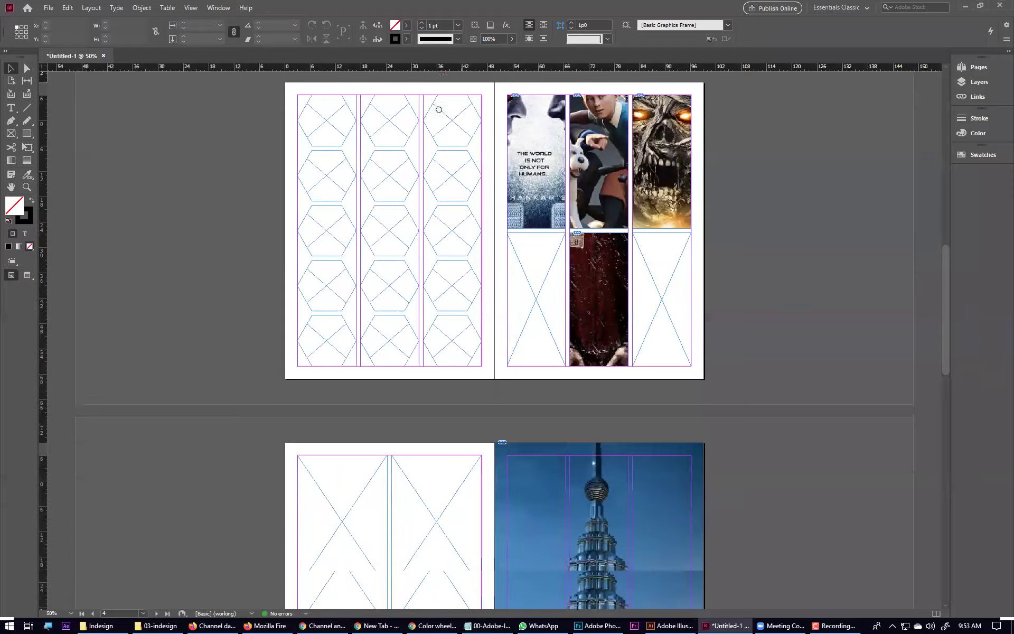
scroll(471, 213, "down", 5)
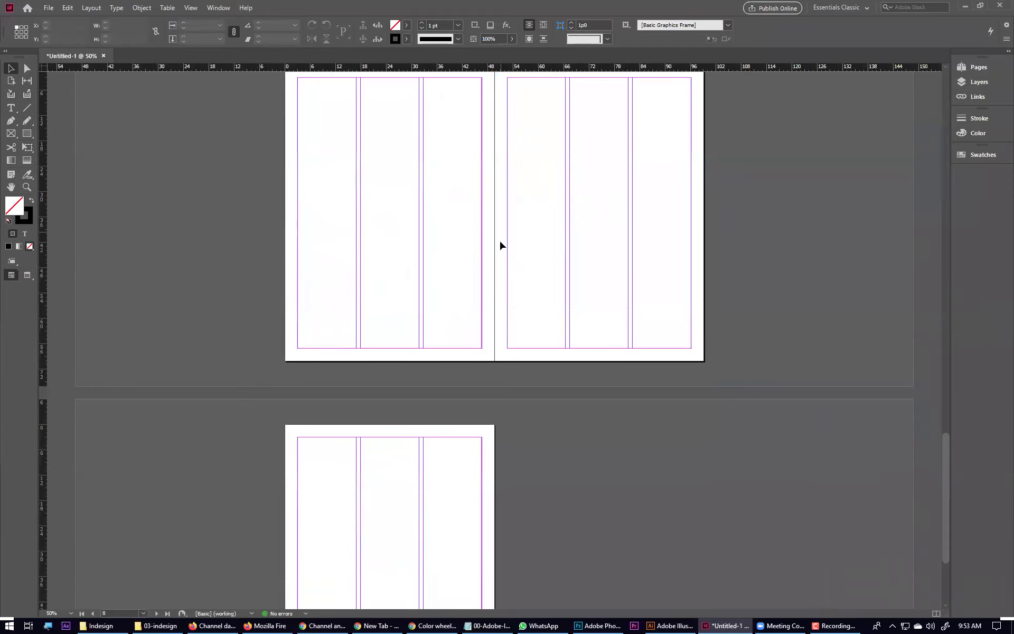
key("w")
key("w")
scroll(430, 145, "up", 1)
Step: Load the images from BromoJava through SteepSheep in the "bing" folder for placing
left_click(48, 8)
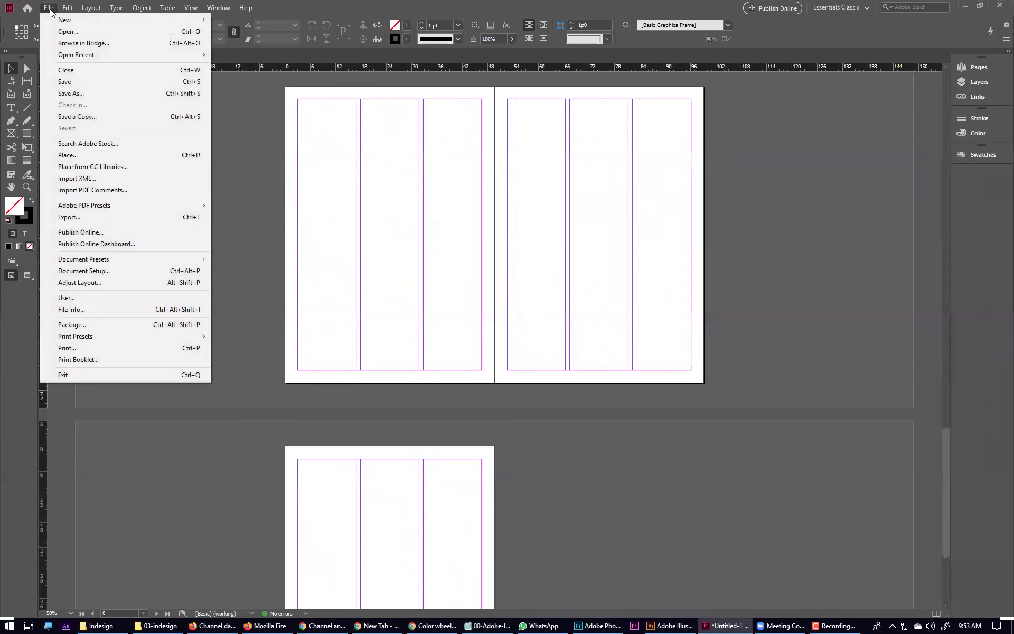
left_click(110, 155)
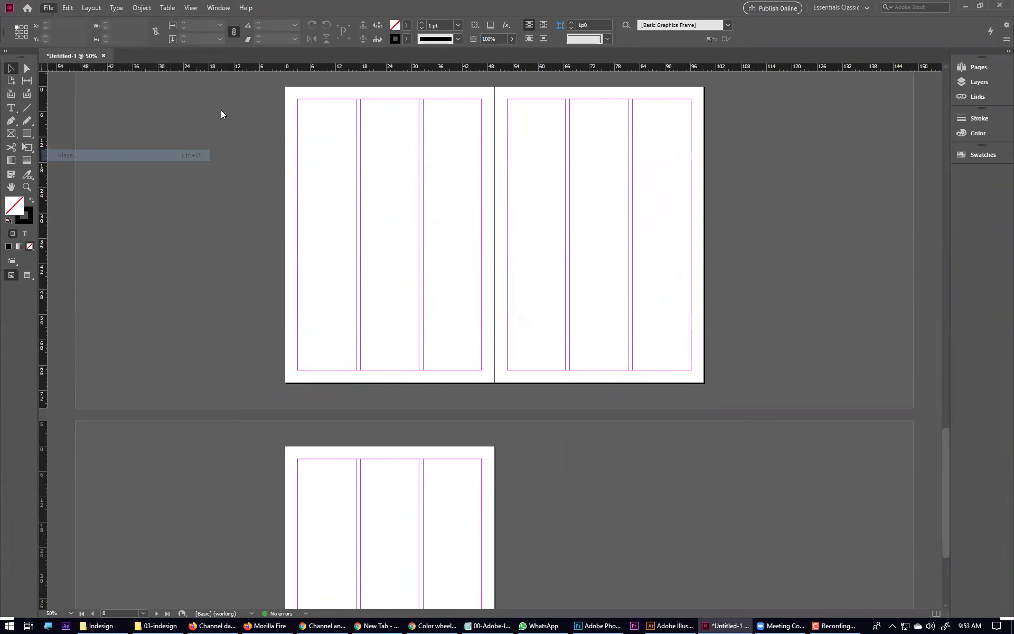
left_click(348, 132)
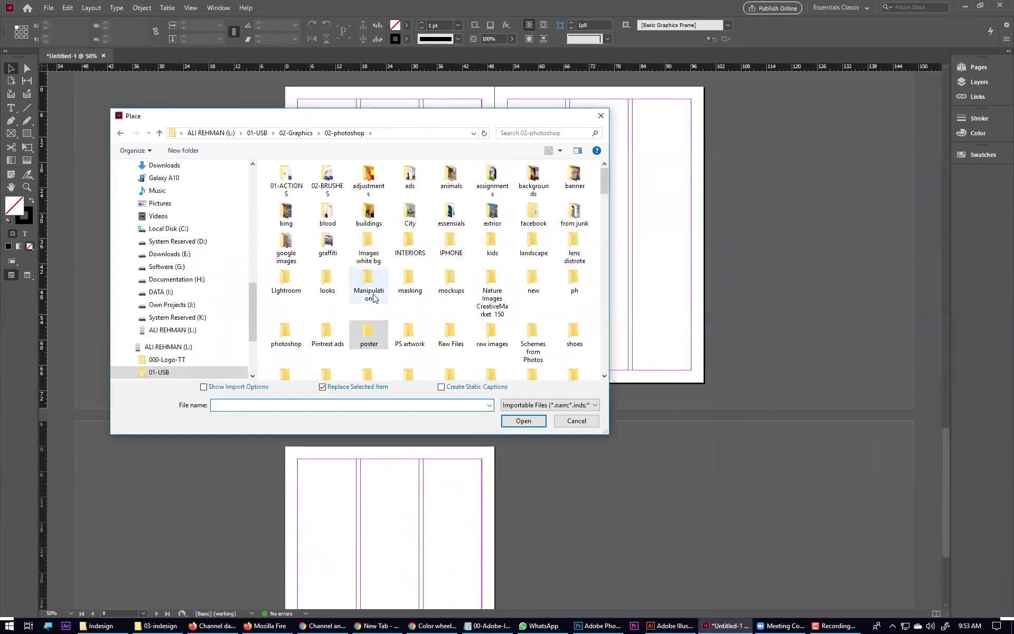
double_click(410, 213)
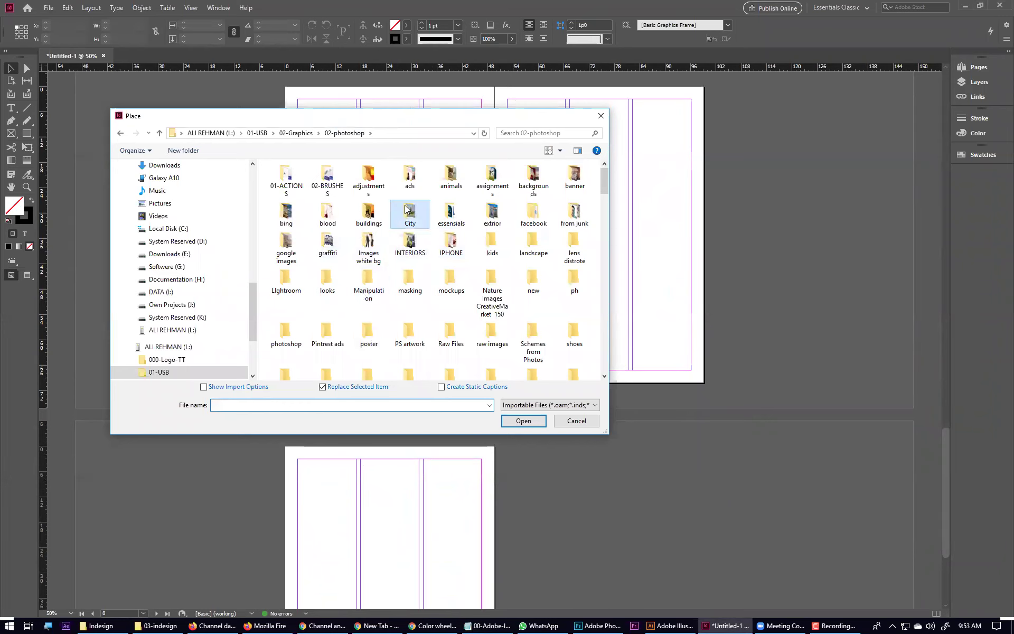
left_click(346, 132)
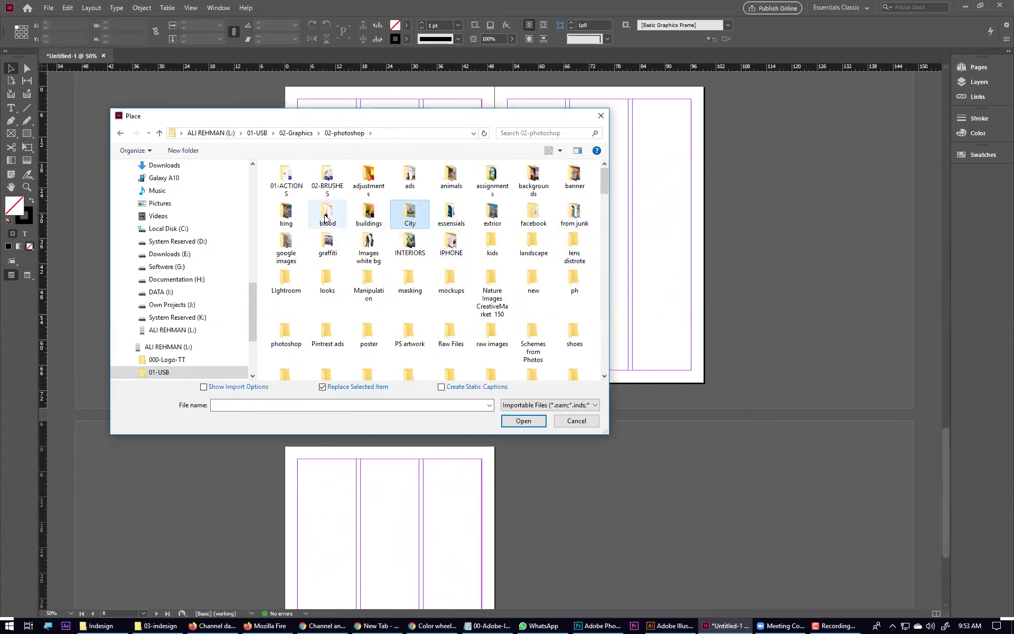
double_click(286, 212)
left_click(312, 204)
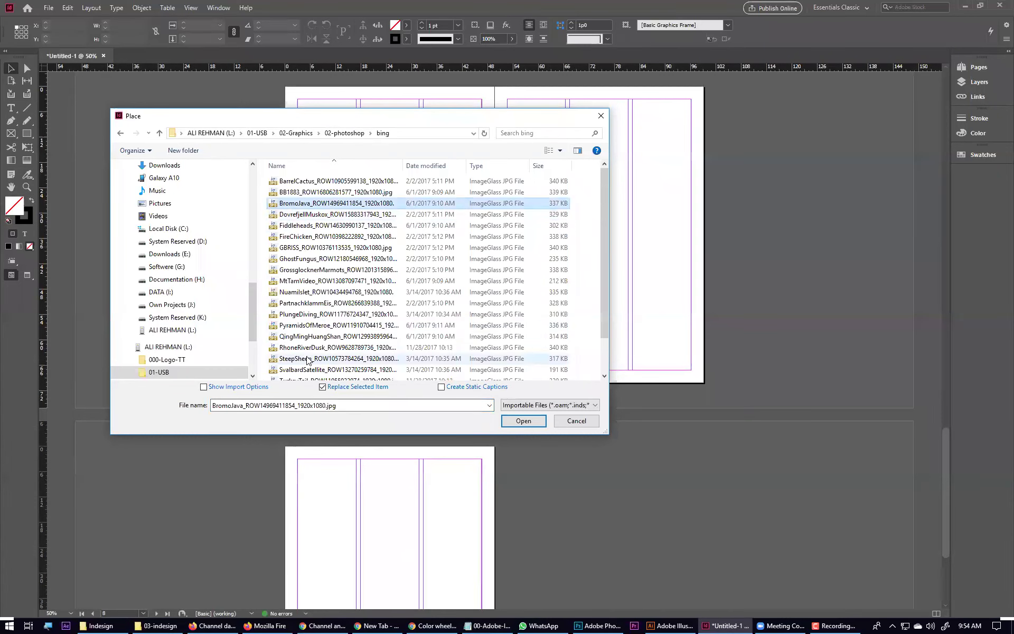
left_click(317, 358, "shift")
left_click(538, 420)
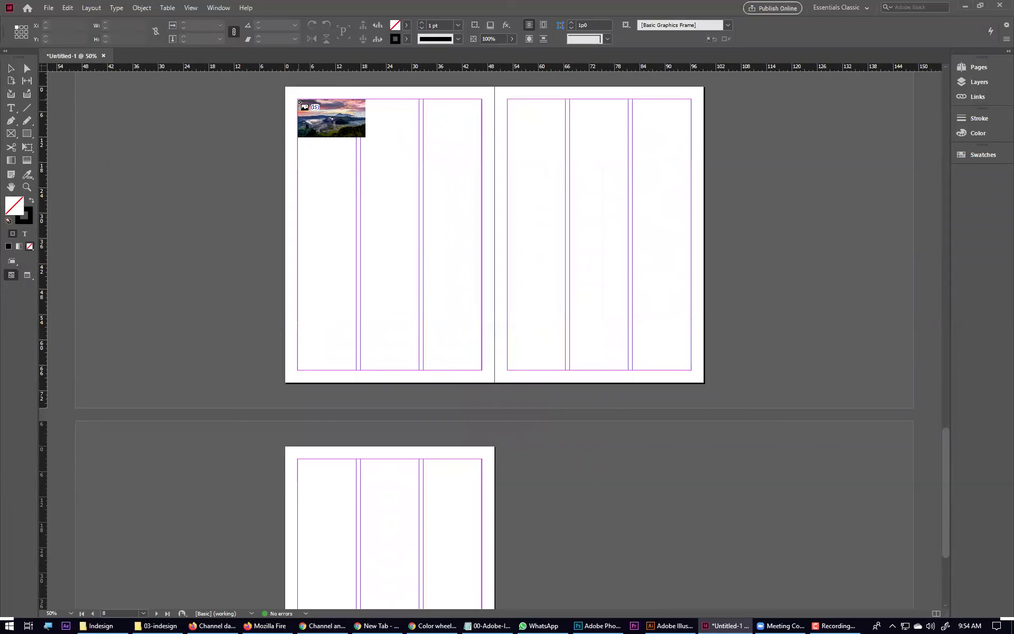
Step: Place the BromoJava landscape without a frame at the top of page 8, scaled to the full width between the margins
left_click(310, 145)
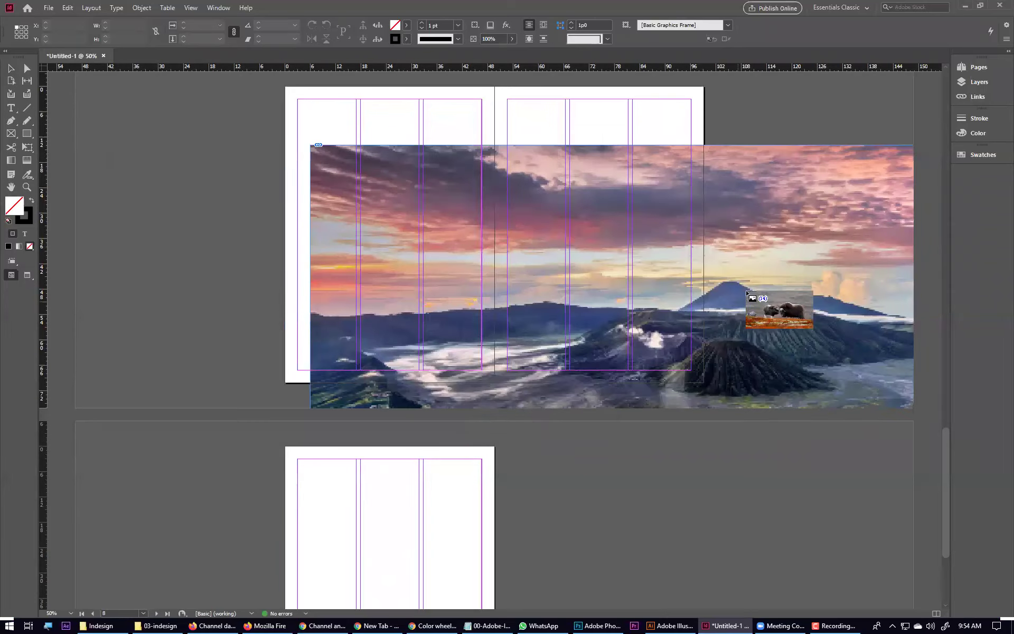
key("ctrl+z")
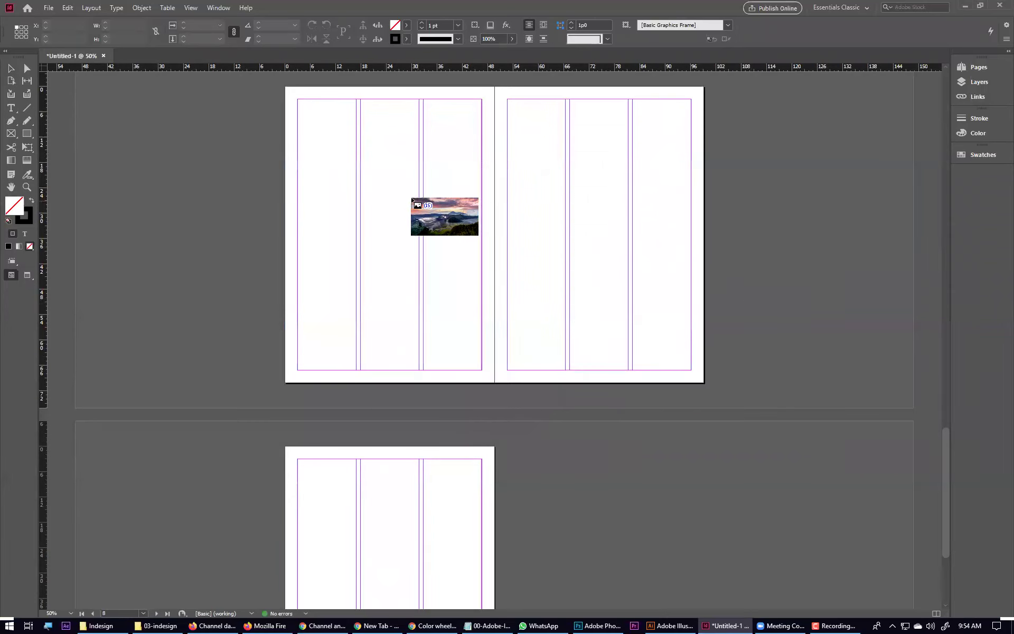
left_click_drag(297, 99, 482, 219)
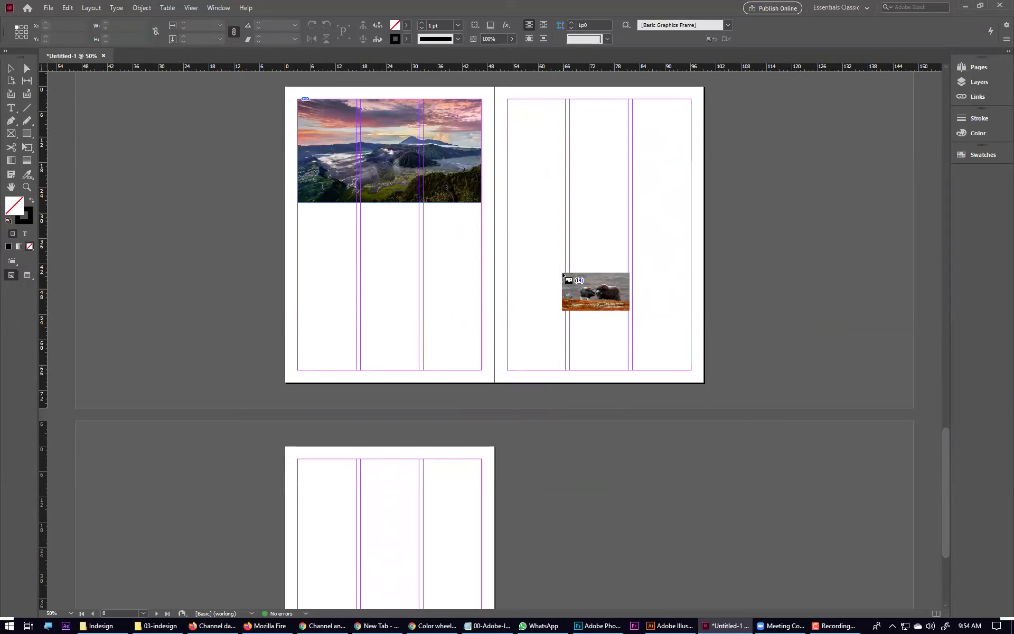
Step: Place the musk ox image at the top of page 9, scaled to the full width between the margins
scroll(576, 270, "up", 6)
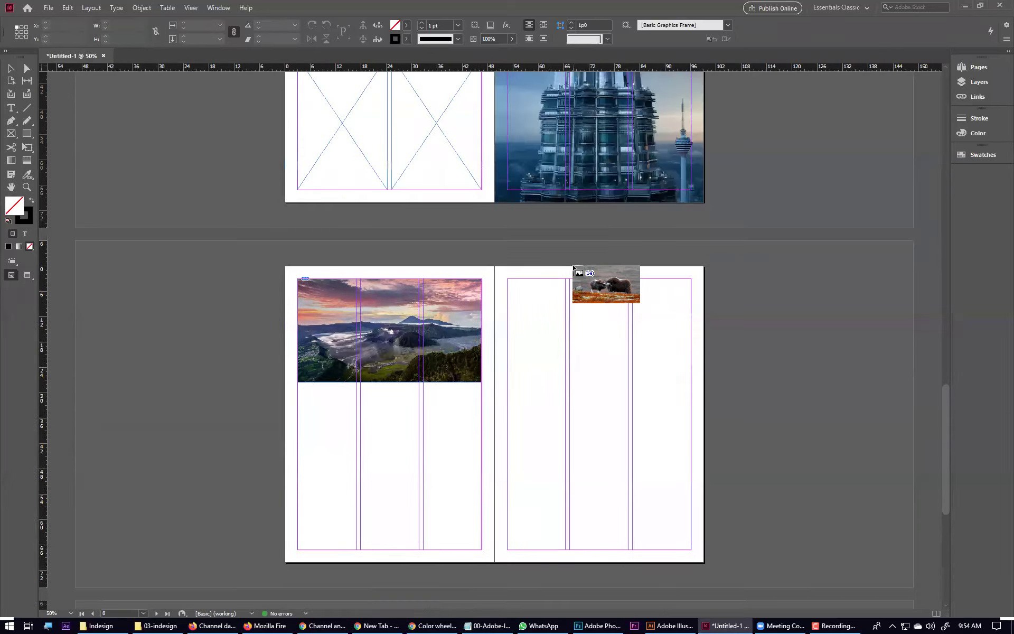
scroll(517, 300, "up", 5)
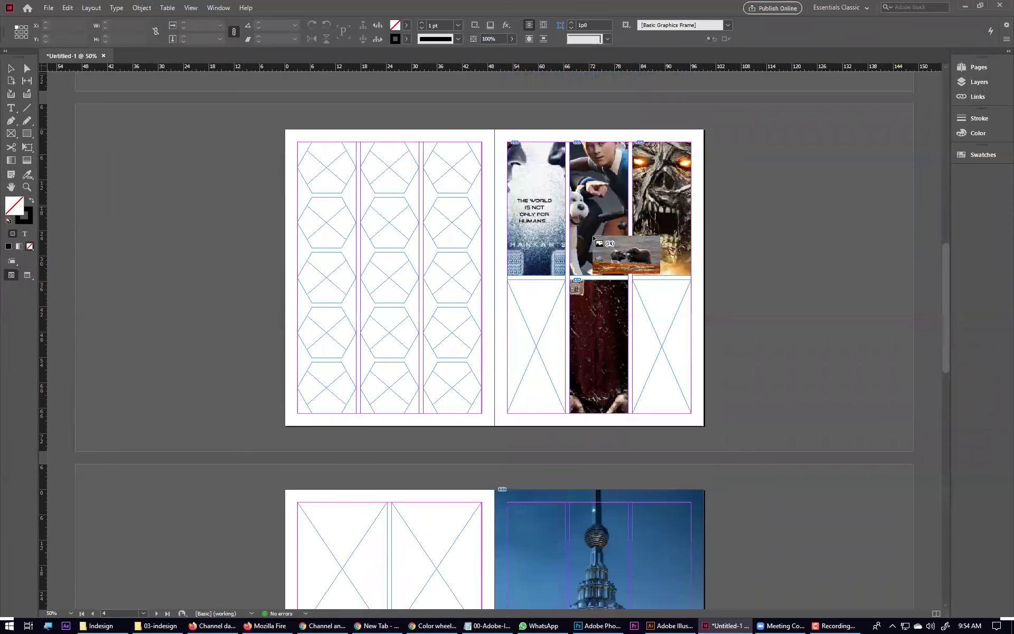
scroll(600, 239, "up", 1)
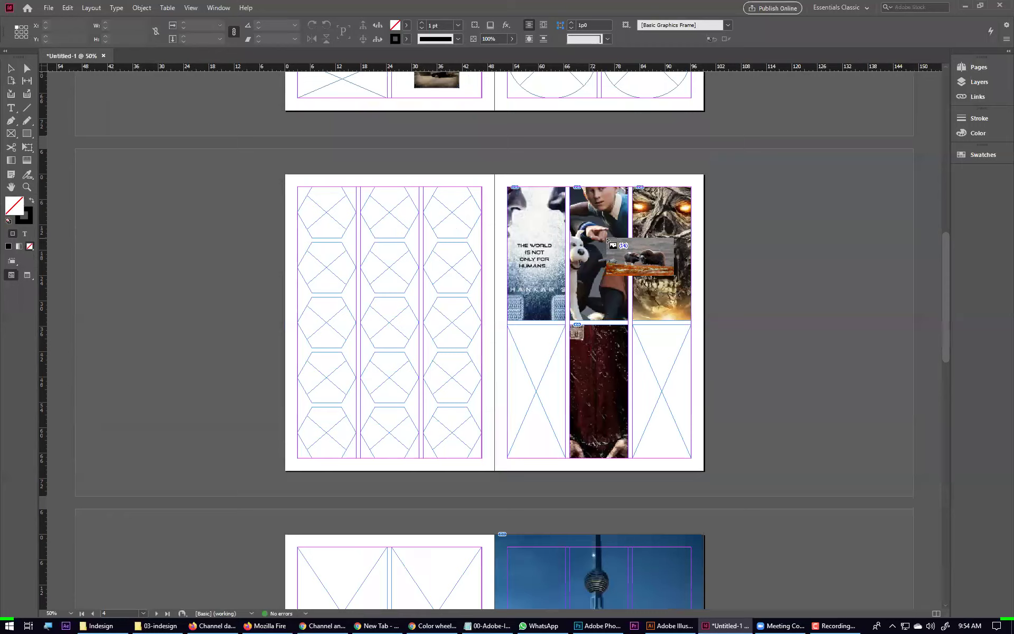
scroll(641, 390, "down", 6)
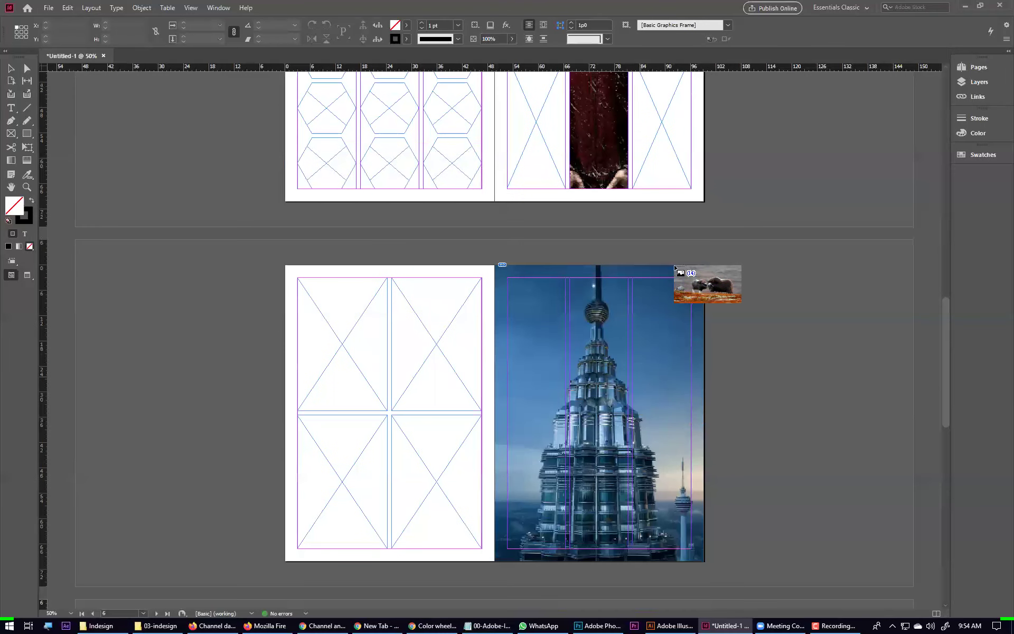
scroll(687, 280, "down", 5)
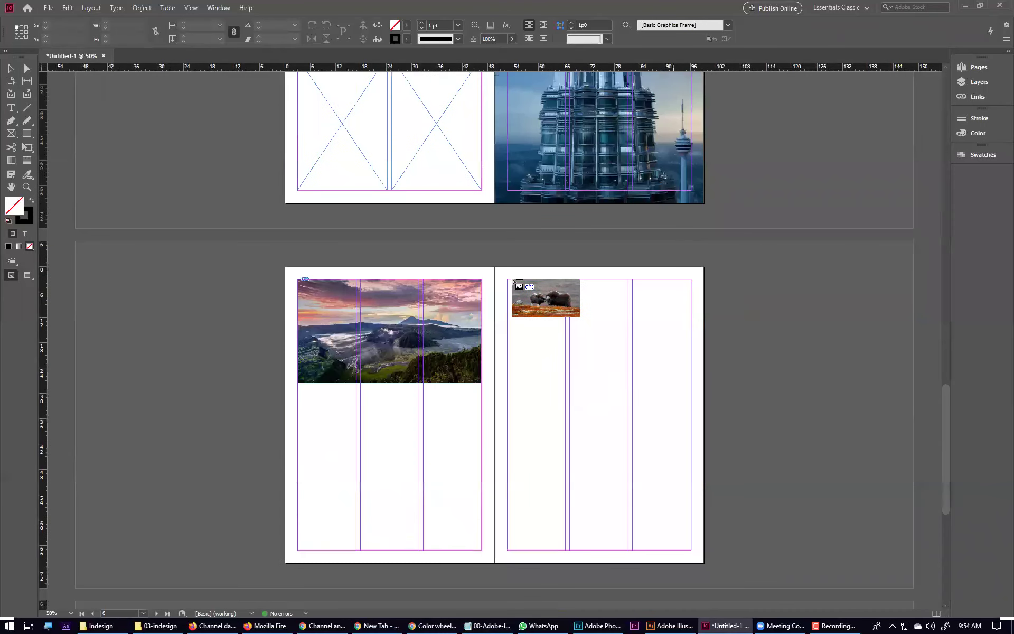
left_click_drag(507, 280, 627, 549)
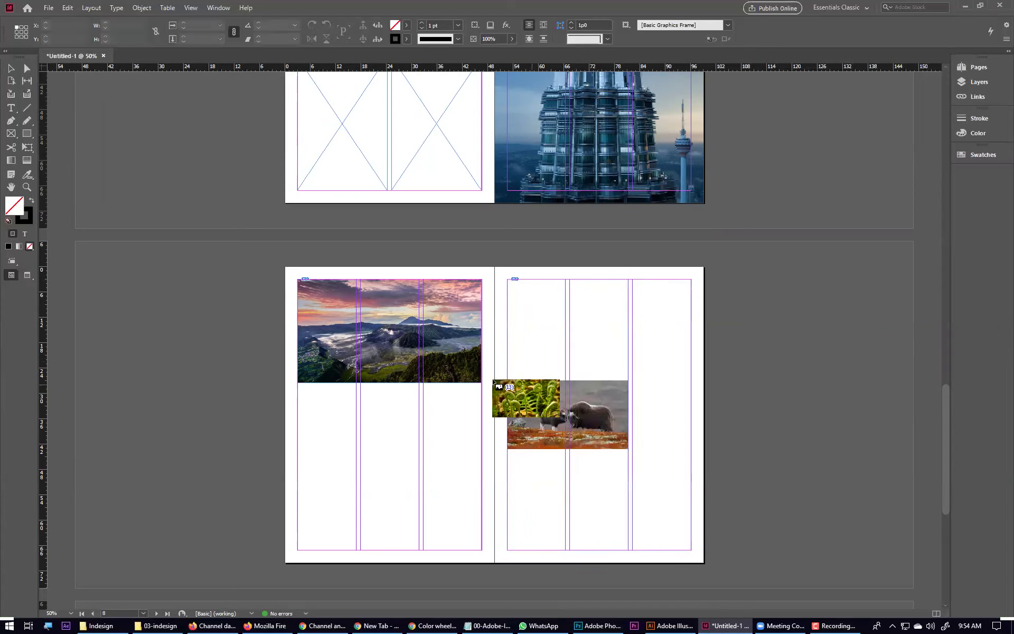
key("ctrl+z")
left_click_drag(508, 279, 691, 390)
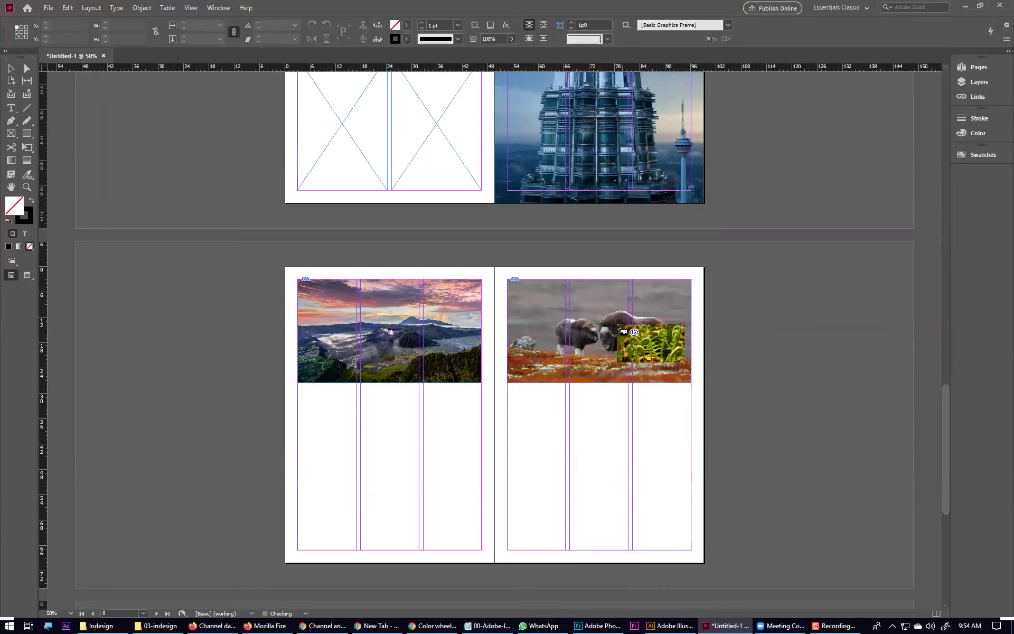
Step: Place the fern image below the landscape on page 8 in a two-column-wide area of about 28p9 by 37p4, reaching the bottom margin
scroll(396, 255, "down", 3)
scroll(297, 213, "down", 1)
left_click_drag(297, 213, 420, 372)
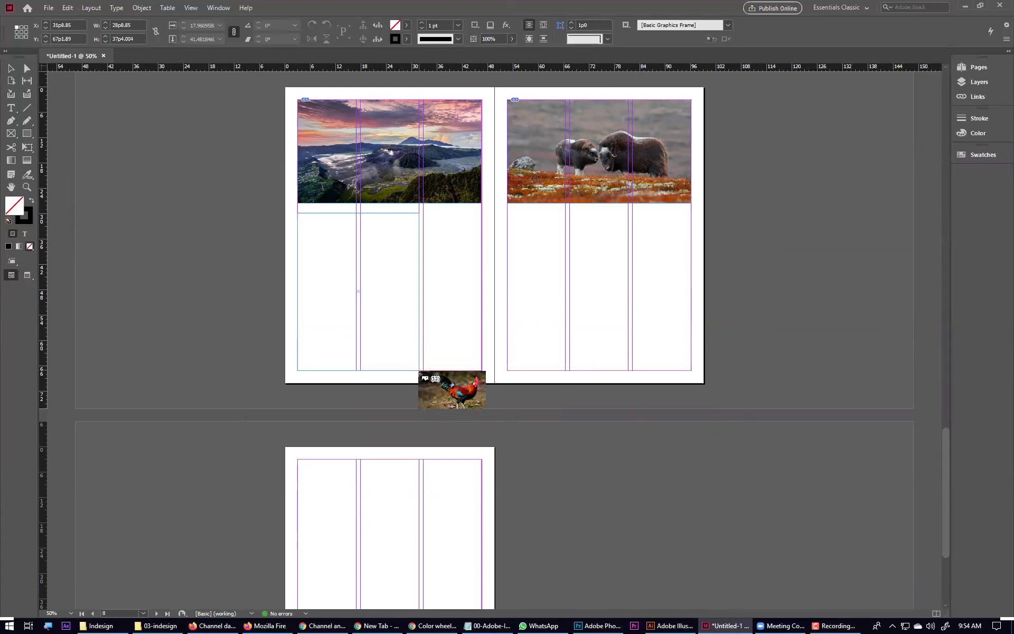
Step: Place the next eight images on page 10 as a grid of two columns and four rows filling the margins
scroll(329, 384, "down", 3)
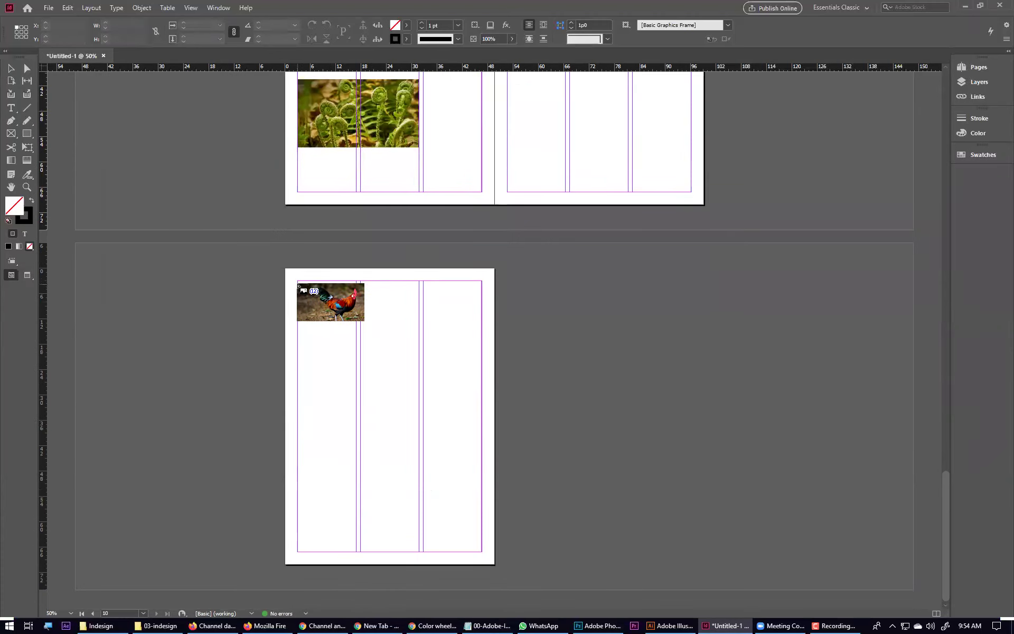
left_click_drag(298, 284, 483, 552)
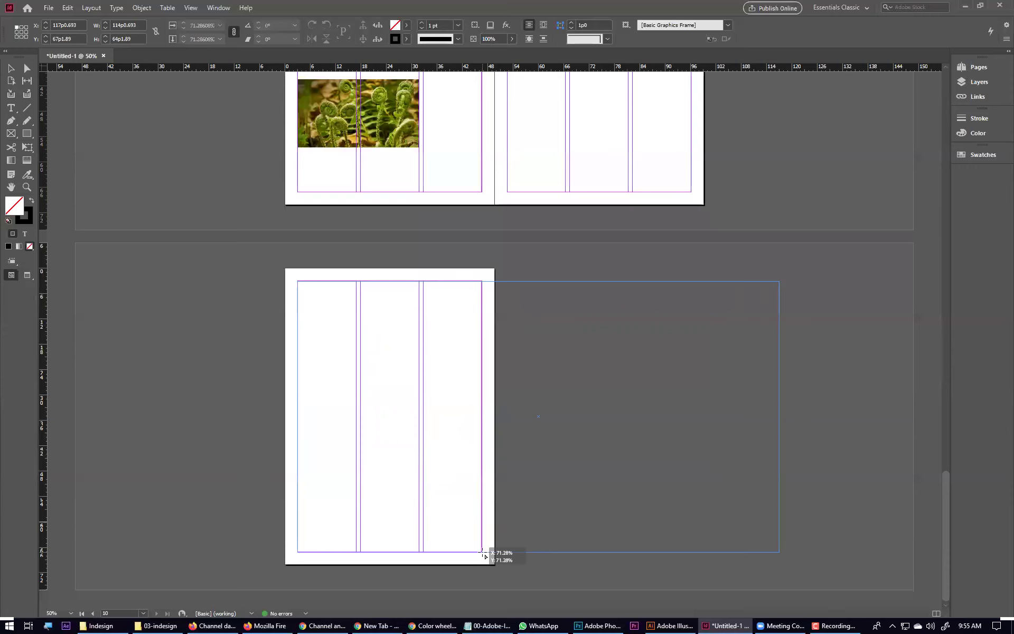
left_click_drag(483, 552, 483, 552)
key("Up")
key("Right")
key("Up")
key("Up")
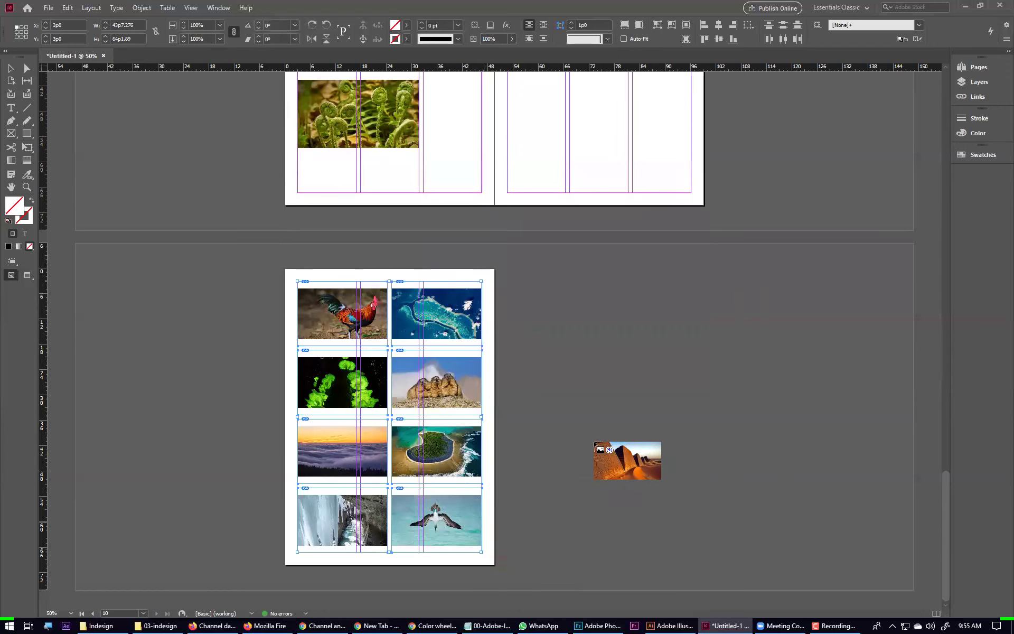
Step: Place the remaining four images as a two-by-two grid below the musk ox image on page 9
scroll(594, 443, "up", 3)
left_click_drag(508, 254, 691, 417)
key("Up")
key("Right")
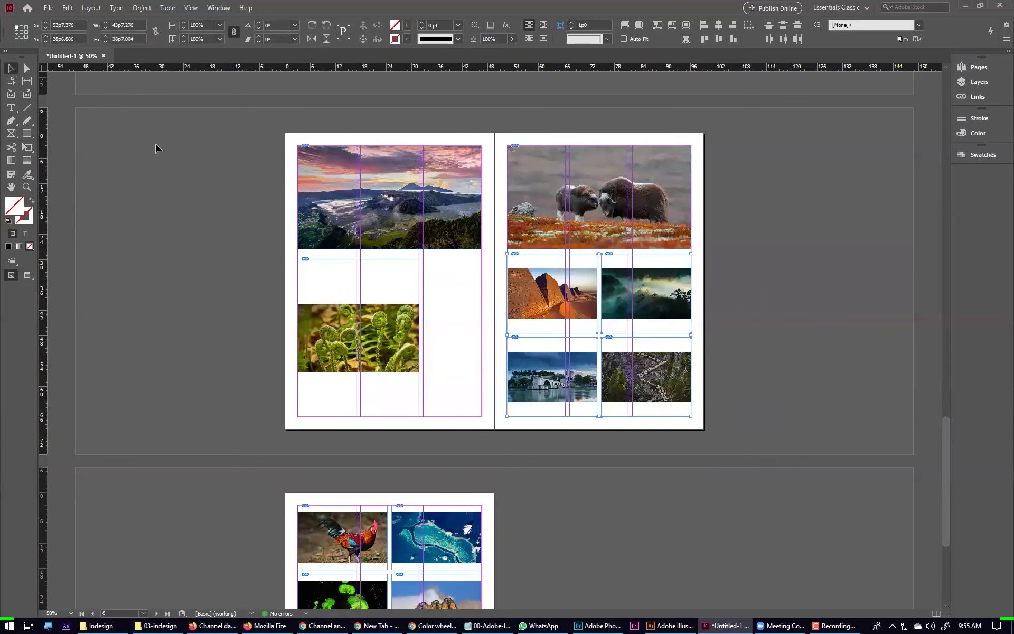
Step: Enlarge the rooster image inside its page 10 frame until it fills the frame, and deselect it
scroll(484, 154, "up", 6)
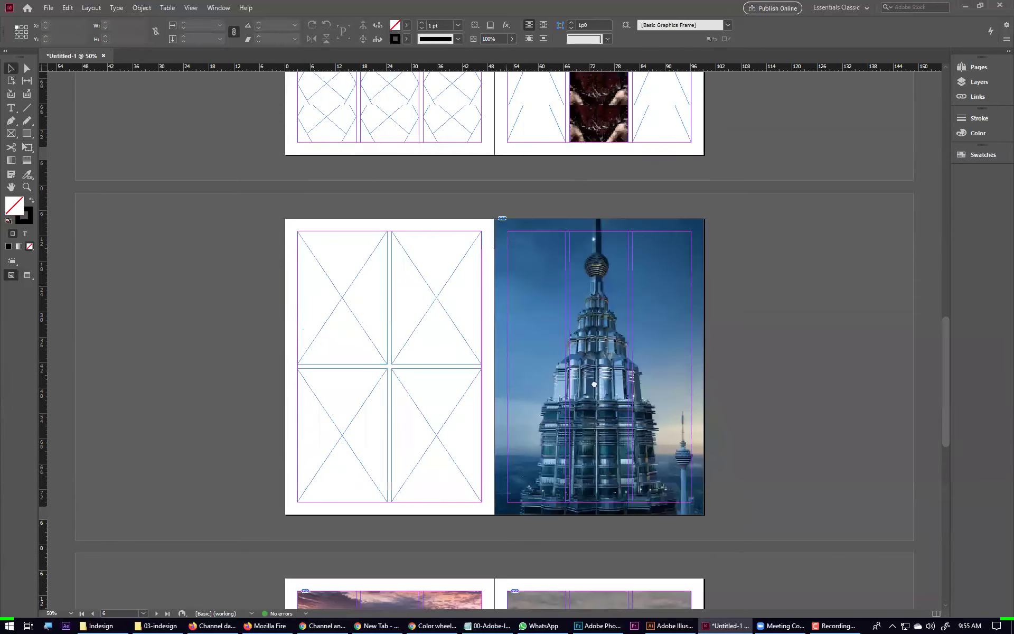
scroll(665, 450, "up", 6)
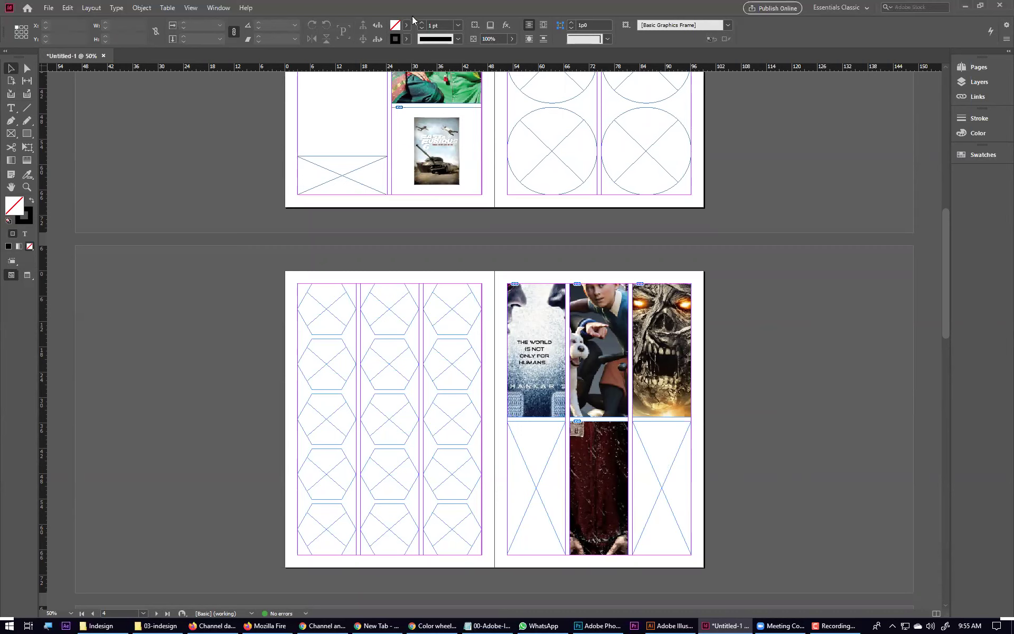
scroll(506, 373, "up", 4)
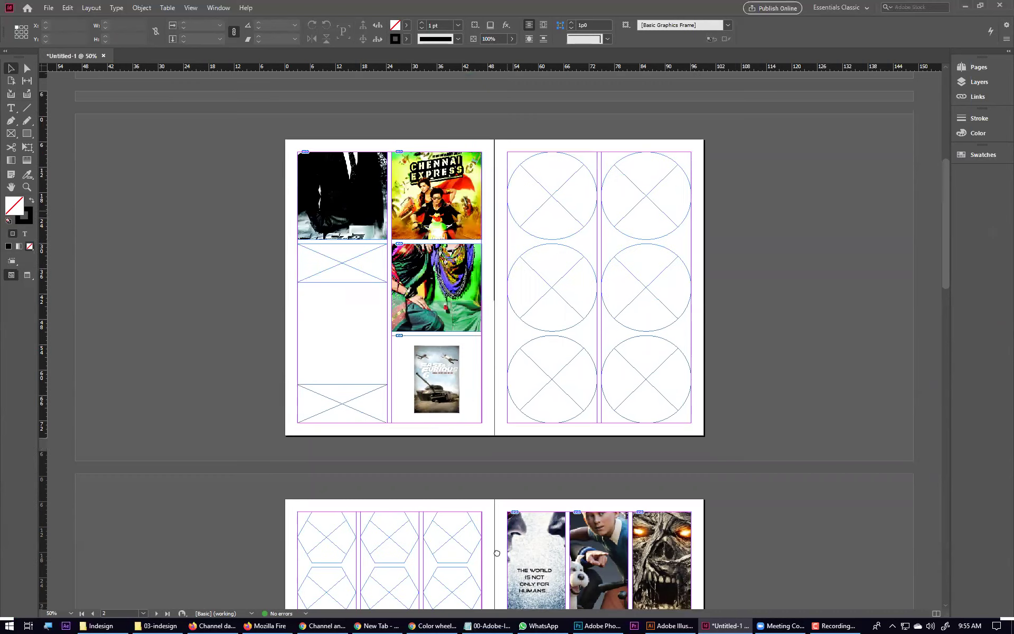
scroll(551, 282, "up", 6)
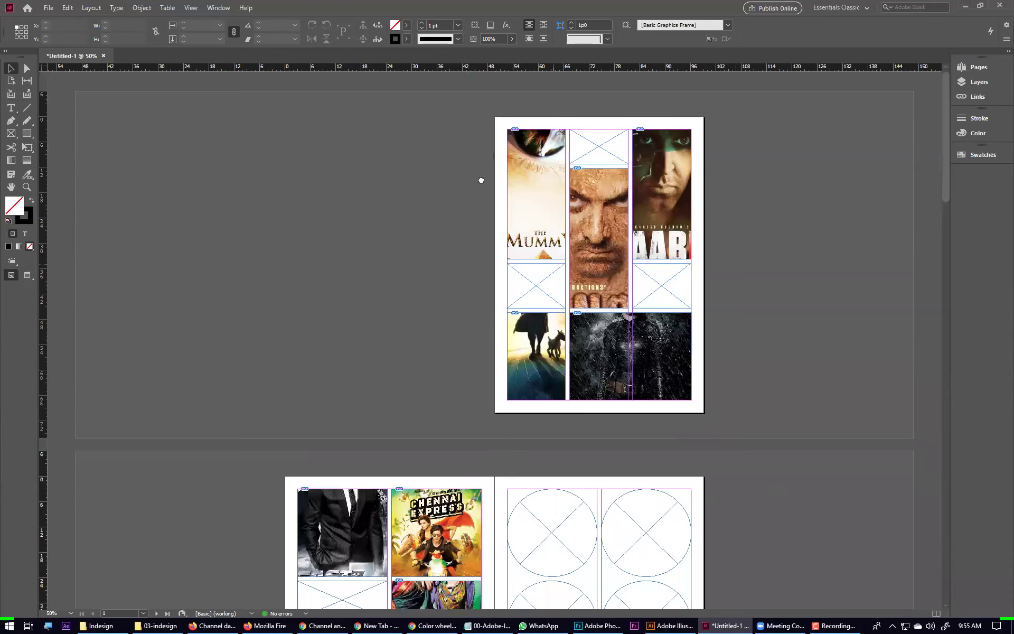
scroll(466, 396, "down", 20)
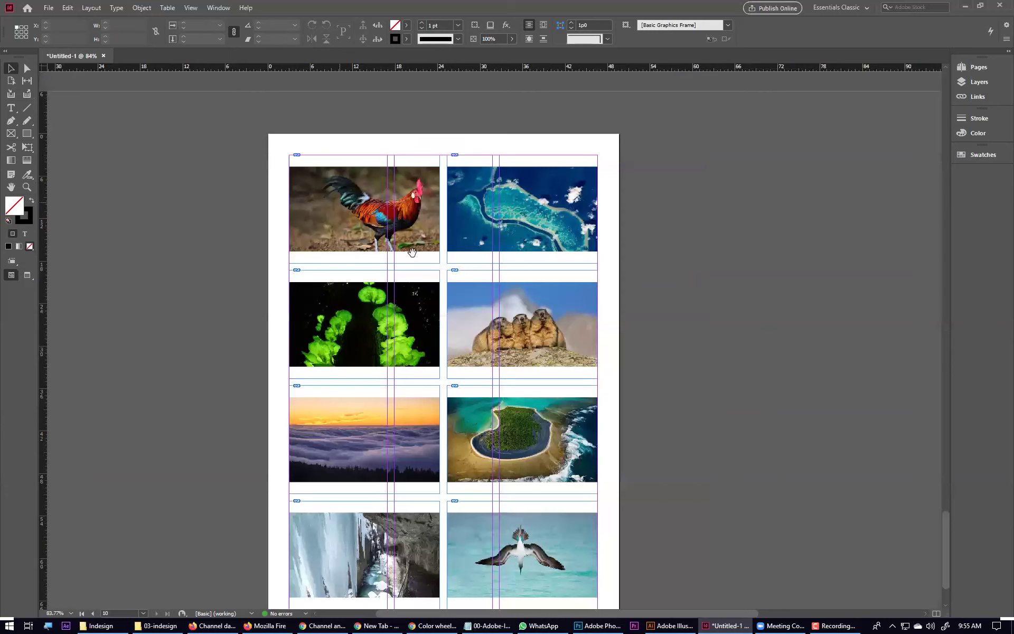
left_click_drag(295, 250, 268, 263)
left_click_drag(269, 164, 400, 138)
key("ctrl+z")
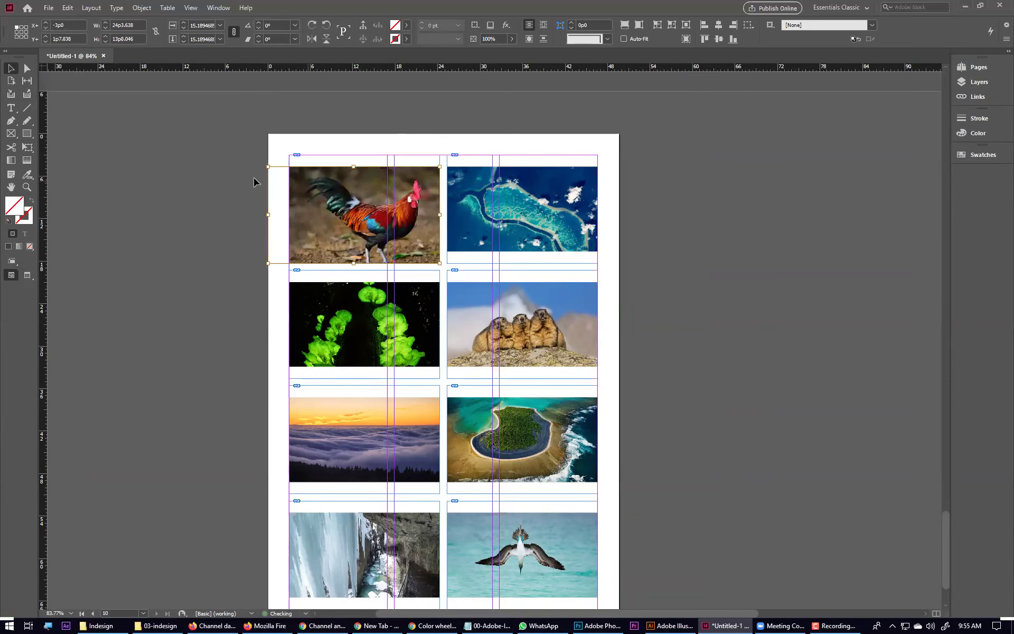
mouse_move(268, 165)
left_mouse_down()
mouse_move(240, 152)
mouse_move(257, 154)
left_mouse_up()
left_click(751, 207)
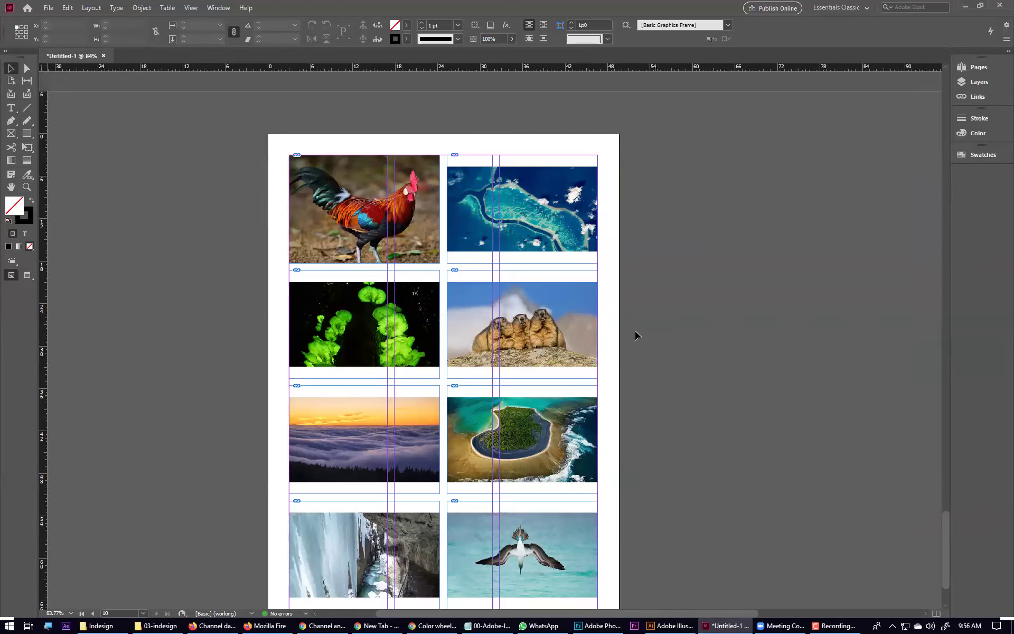
Step: Switch to the Notepad class notes and add the heading "Fitting" below the "- * Images on no Frames" entry
left_click(486, 625)
scroll(107, 377, "down", 3)
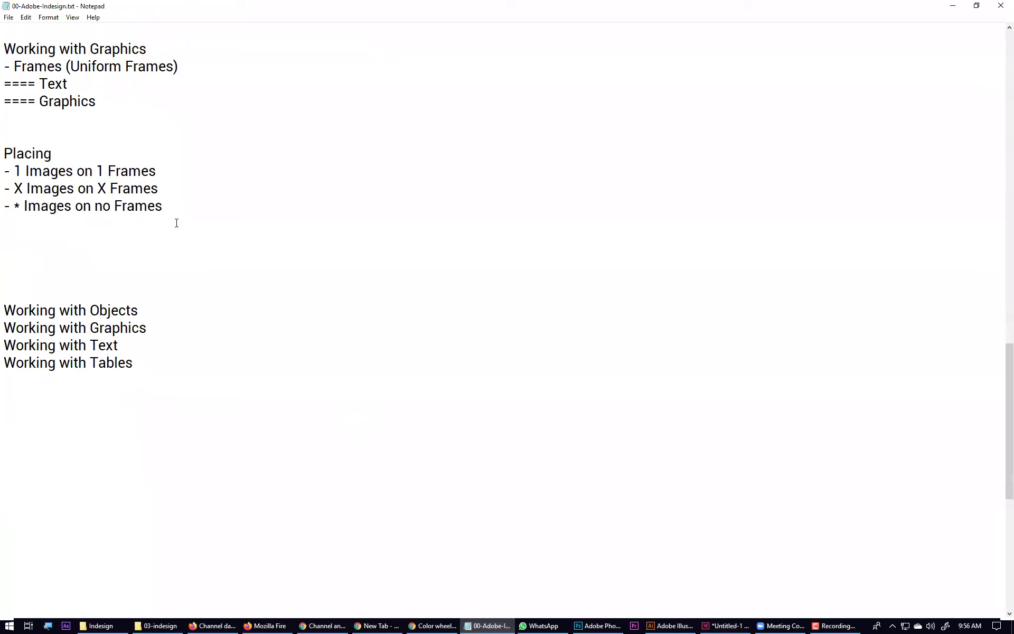
key("Return")
type("ng")
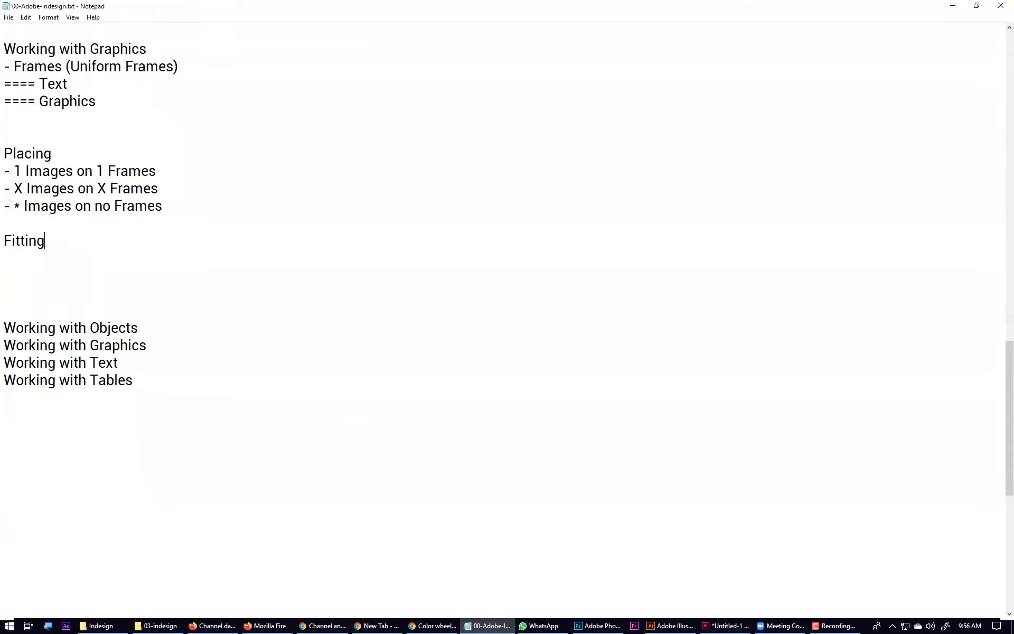
Step: Start a new "-" entry under the "Fitting" heading in the notes, and switch back to InDesign
key("Return")
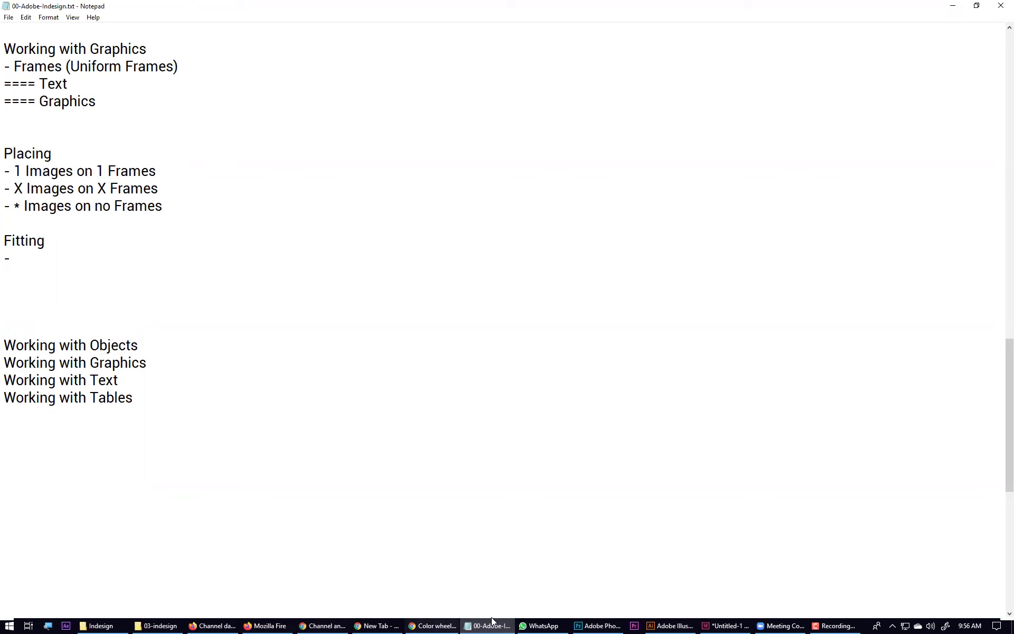
left_click(725, 626)
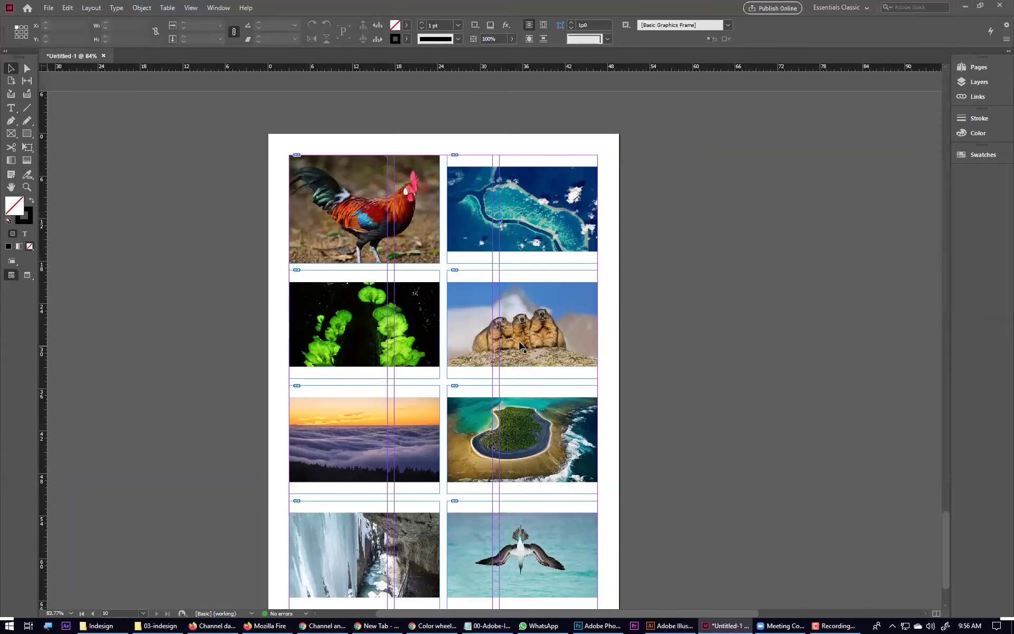
Step: Apply Fill Frame Proportionally to the desert pyramids image below the musk ox image on page 9
left_click_drag(584, 152, 450, 507)
left_click_drag(586, 190, 392, 394)
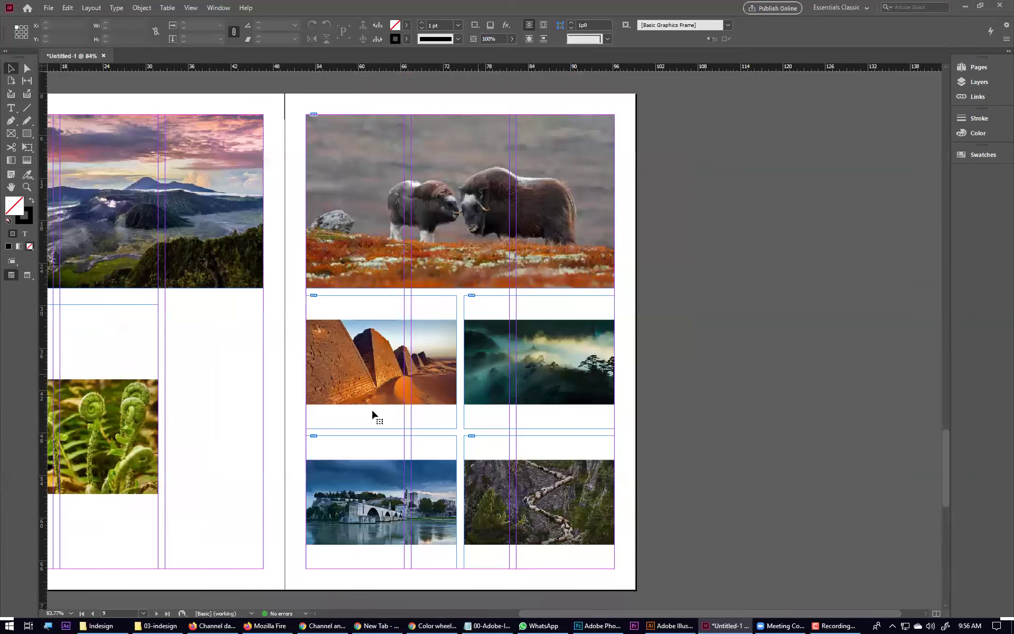
left_click(373, 415)
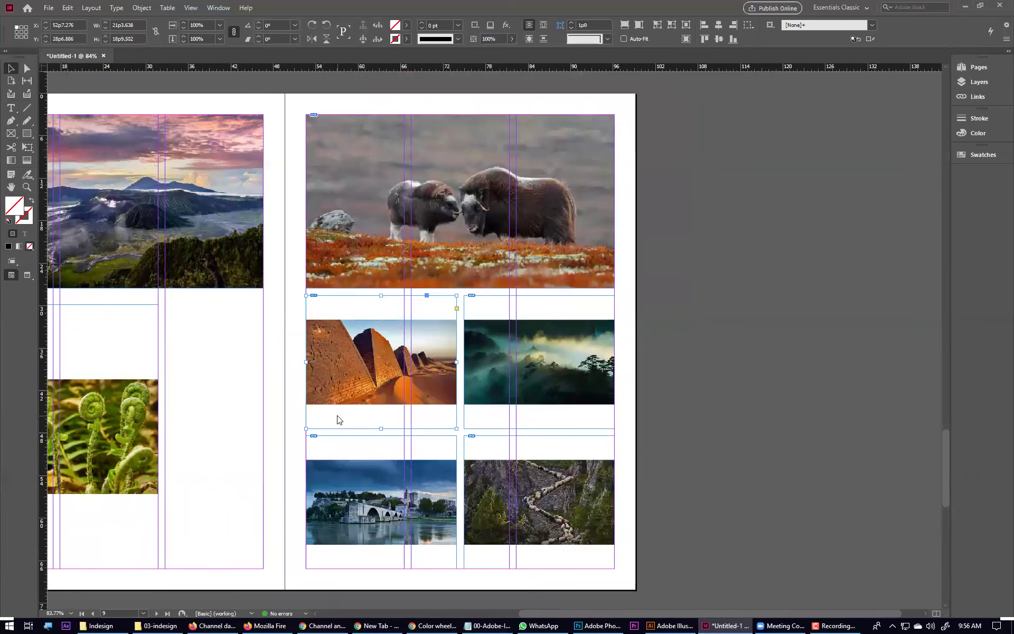
right_click(339, 420)
mouse_move(381, 247)
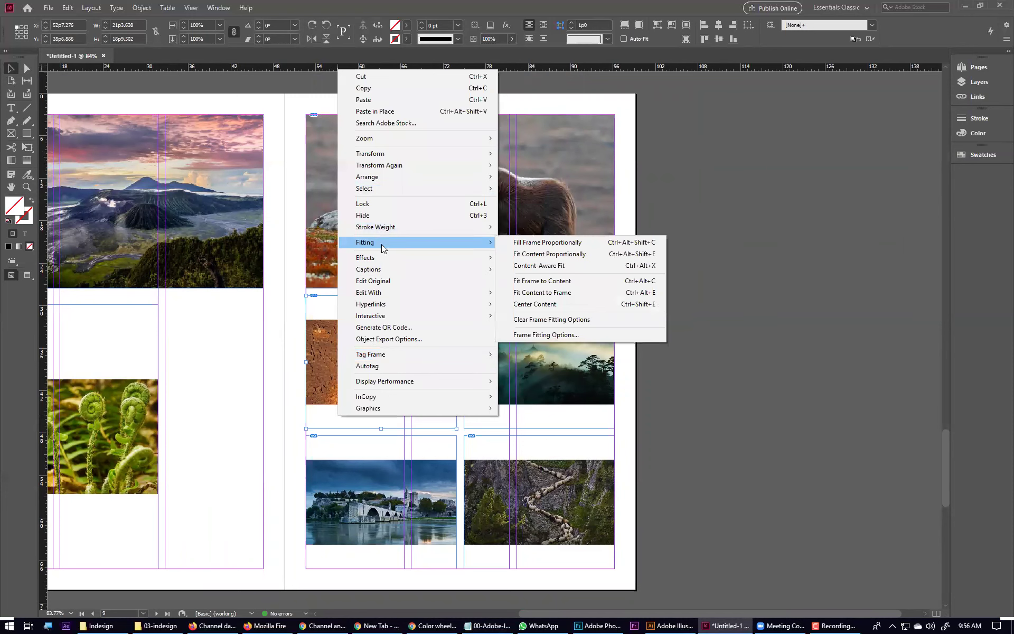
left_click(146, 8)
mouse_move(158, 201)
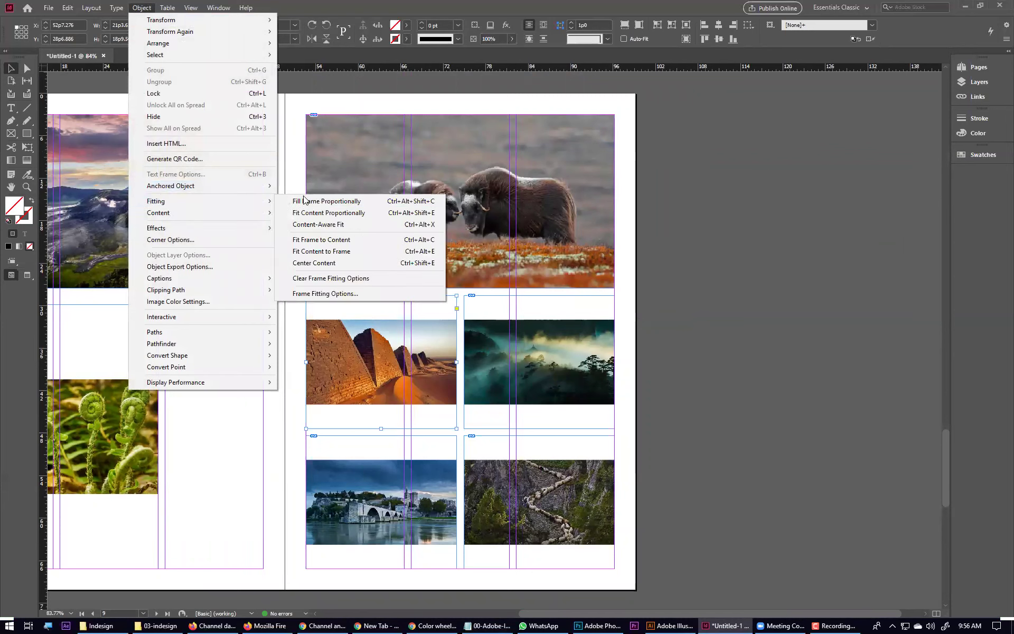
left_click(369, 187)
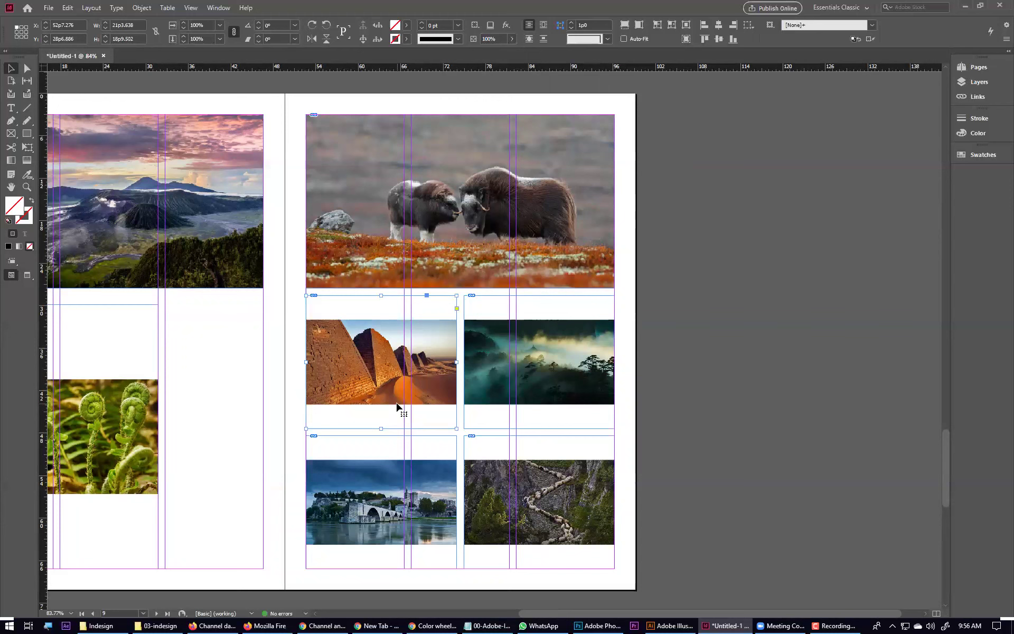
right_click(431, 340)
mouse_move(464, 445)
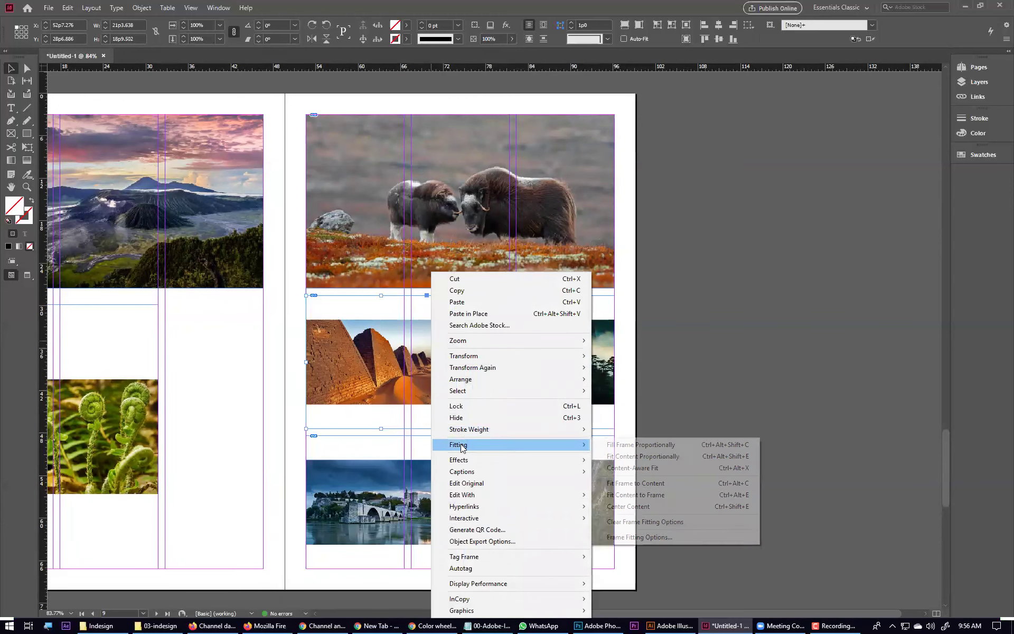
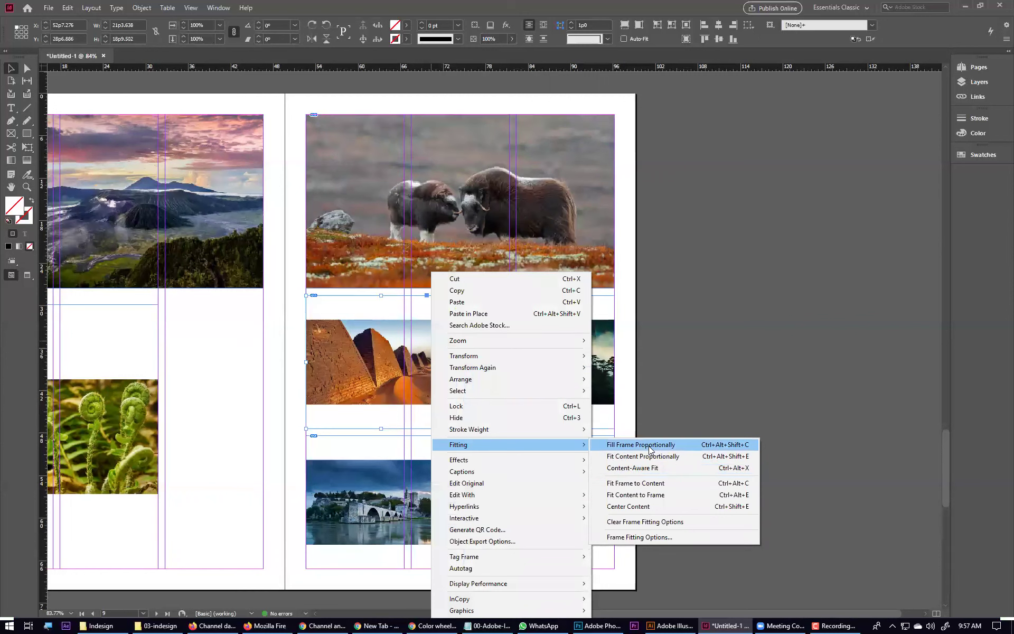
left_click(632, 447)
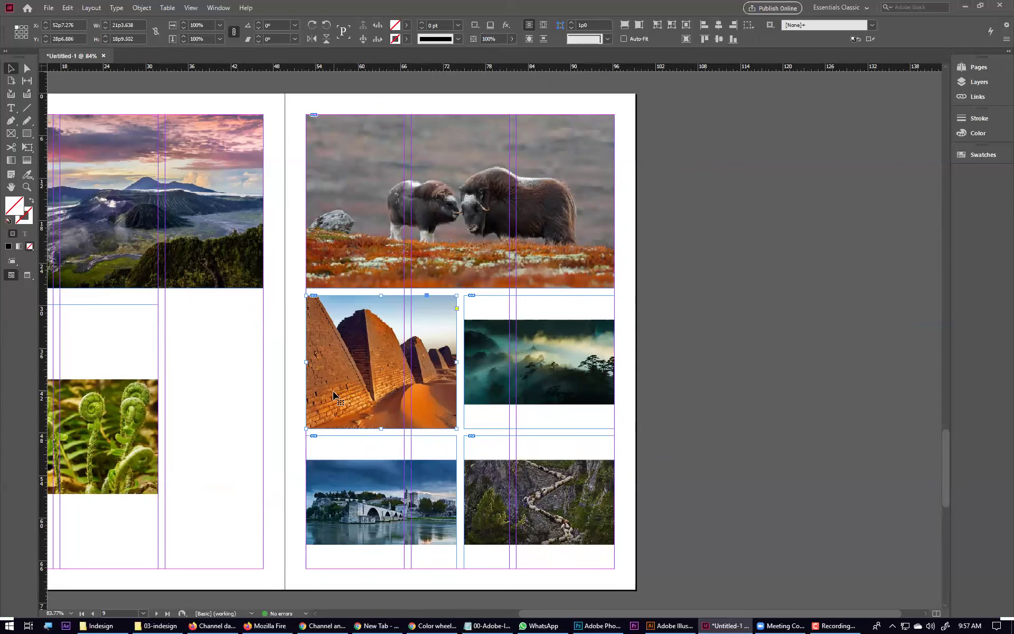
Step: Shift the pyramids image to the right inside its frame without moving the frame, and deselect it
left_click(347, 383)
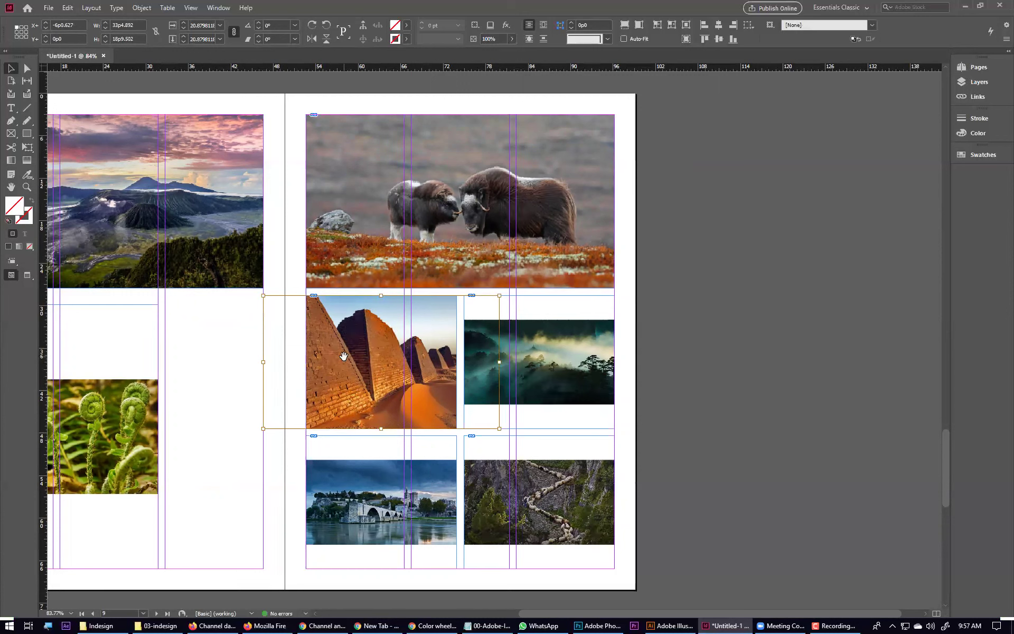
left_click_drag(319, 392, 362, 398)
left_click(750, 355)
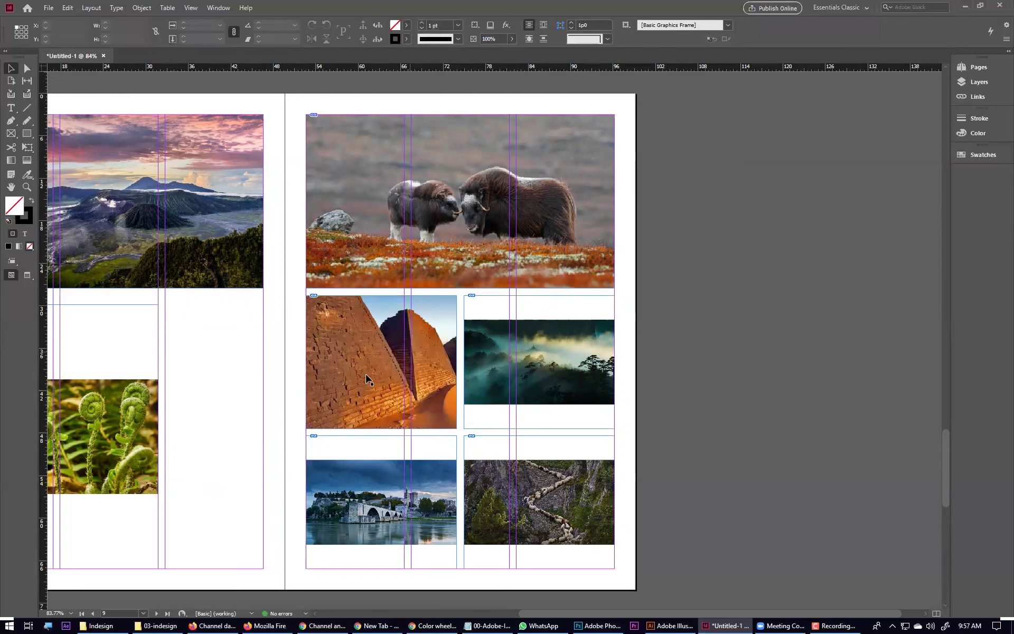
Step: Apply Fit Content Proportionally to the dark red image in the lower middle frame on page 5
left_click(507, 367)
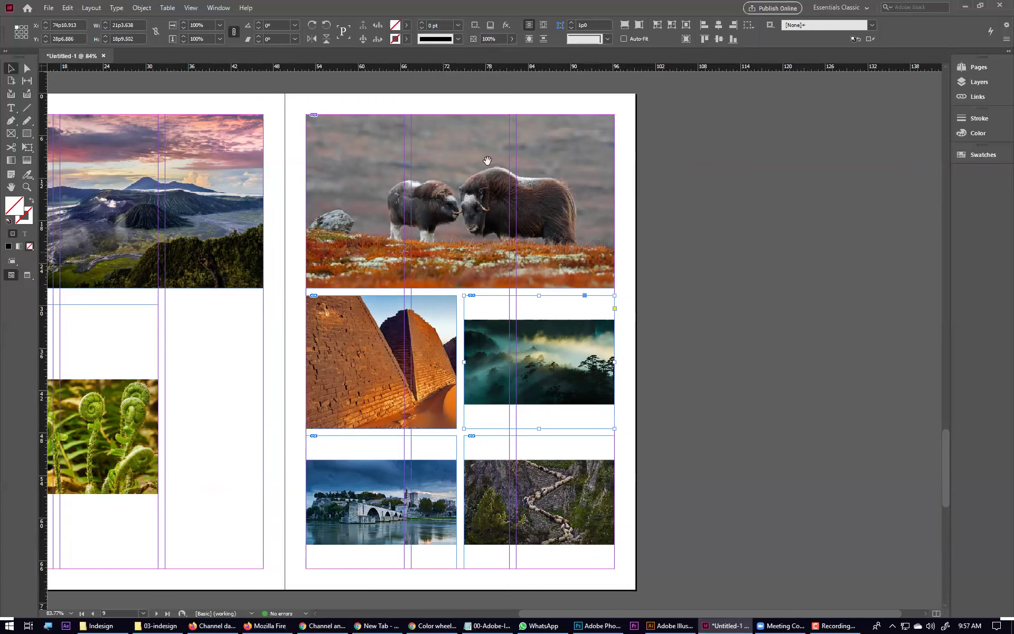
left_click_drag(334, 187, 417, 480)
left_click_drag(565, 121, 436, 434)
left_click_drag(451, 545, 460, 378)
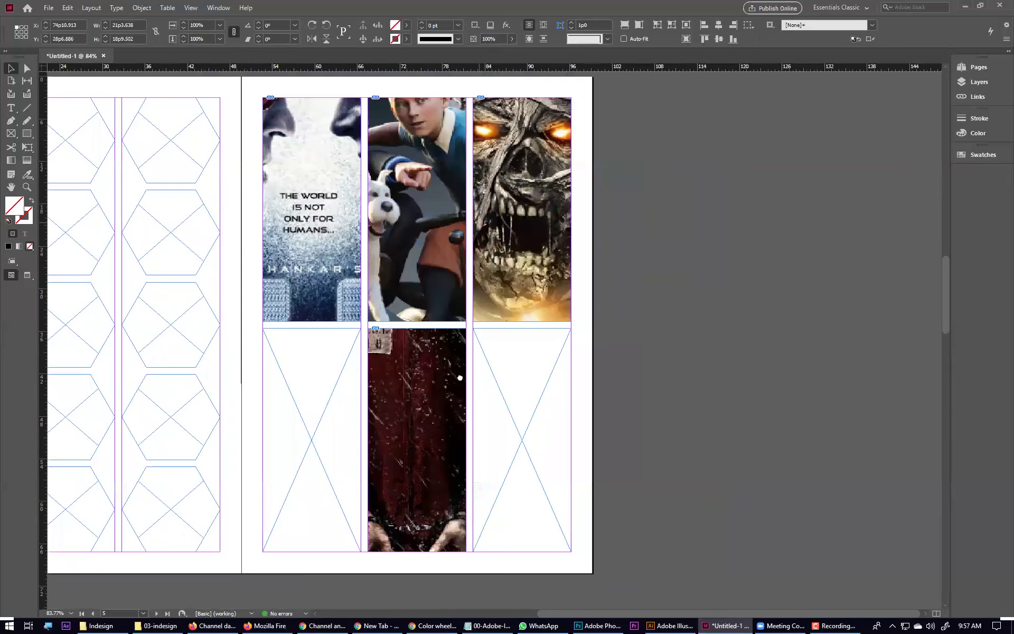
left_click(447, 364)
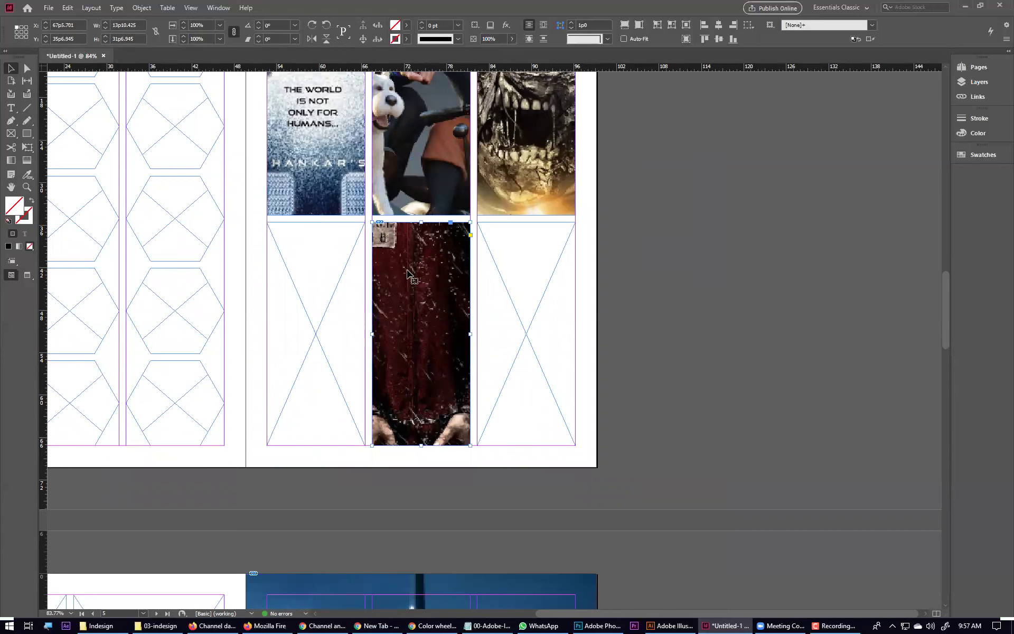
right_click(423, 298)
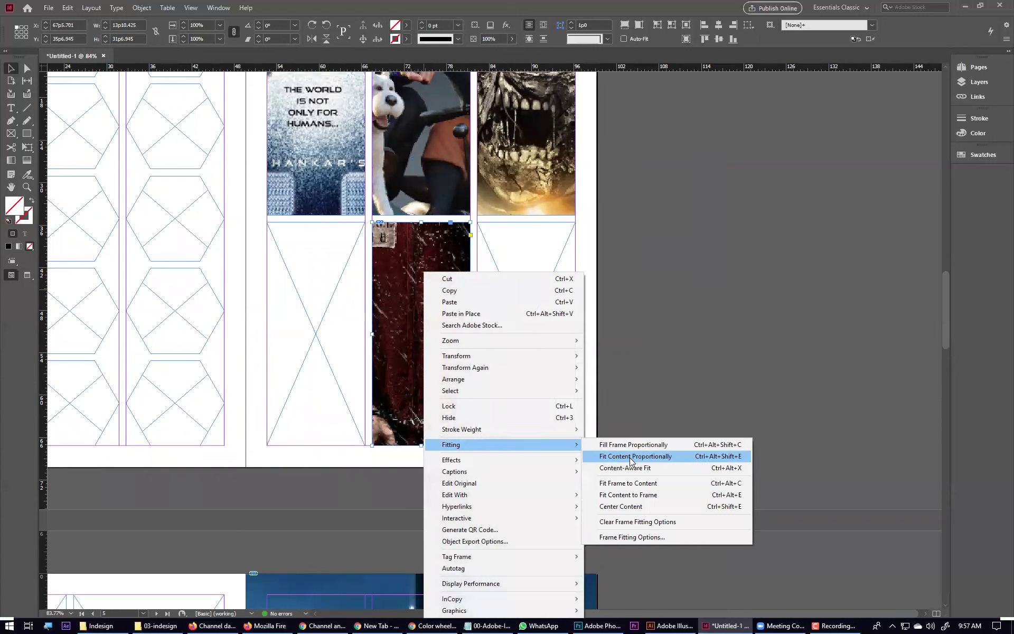
left_click(630, 461)
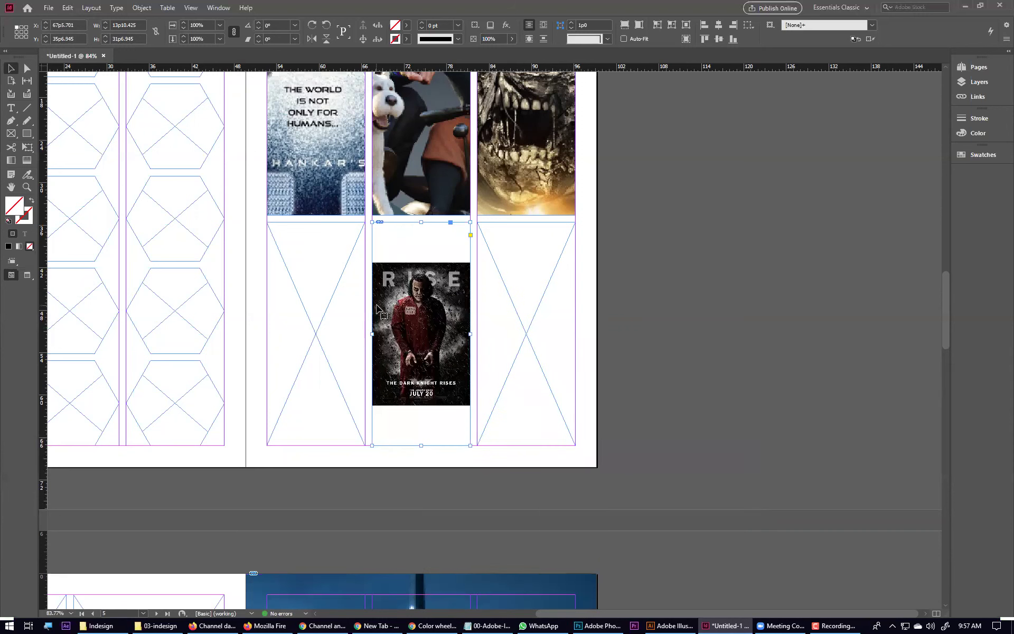
Step: Enlarge the Dark Knight Rises poster from its centre until it fills the frame height, and deselect it
left_click(448, 375)
left_click_drag(470, 406, 489, 445)
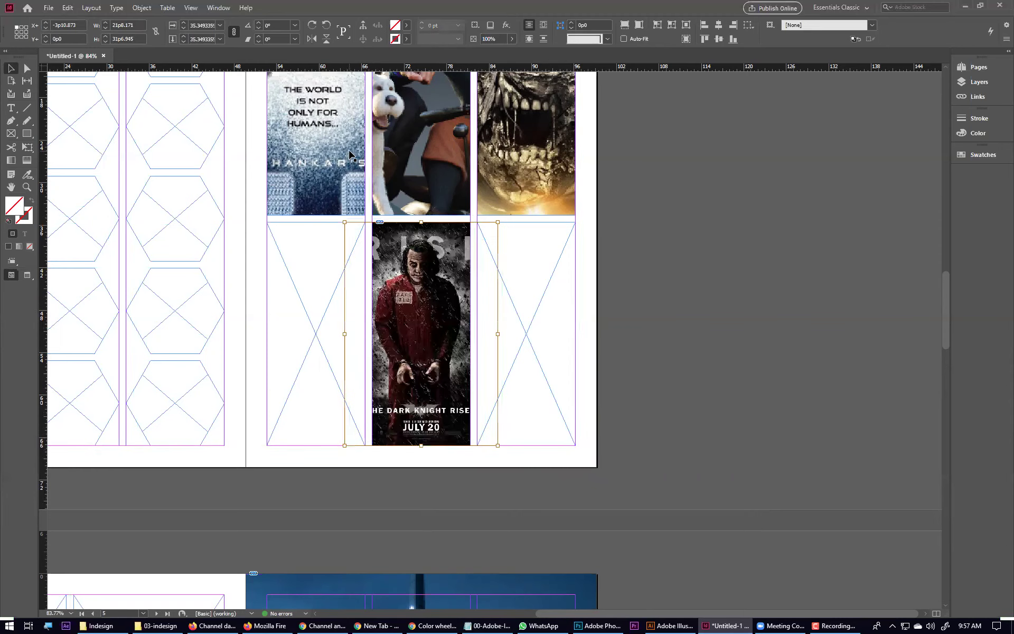
left_click(691, 351)
Step: Fit the Tintin poster proportionally in its page 5 frame, and enlarge it from its centre until it fills the frame
scroll(459, 256, "up", 4)
right_click(420, 343)
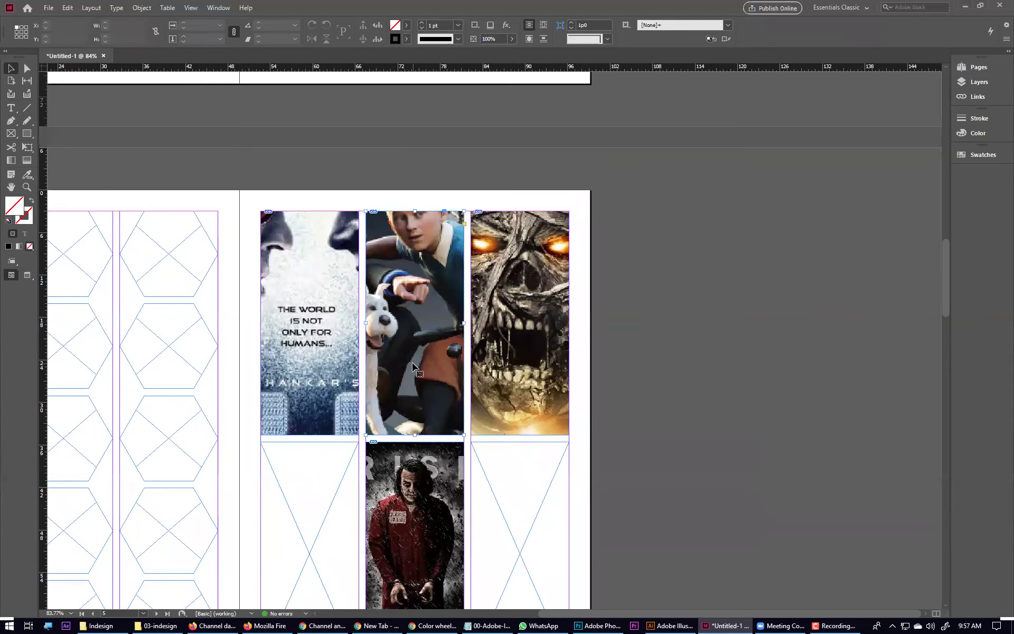
mouse_move(479, 195)
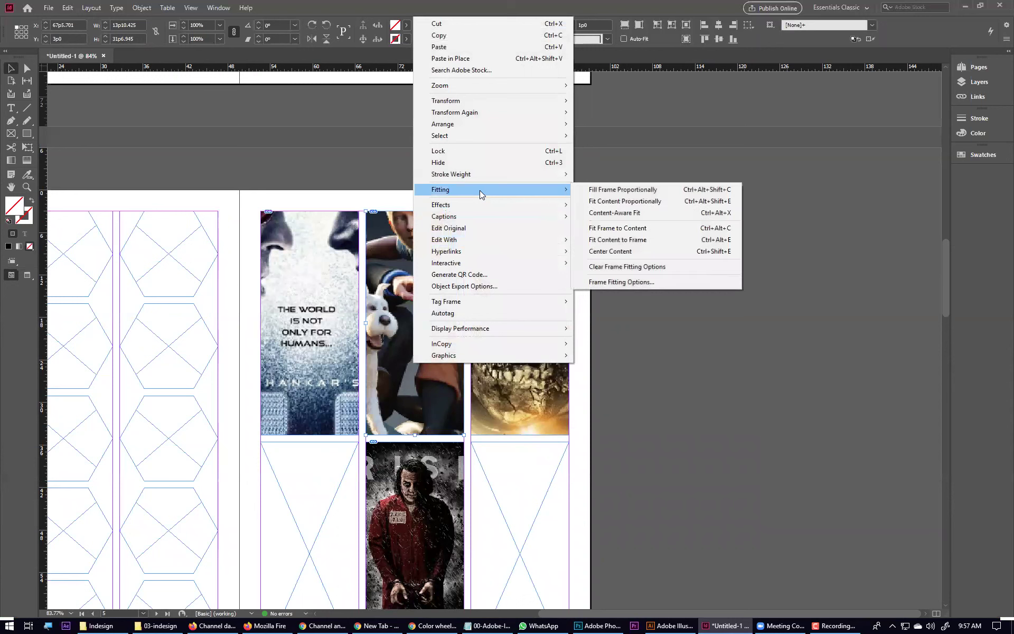
left_click(696, 201)
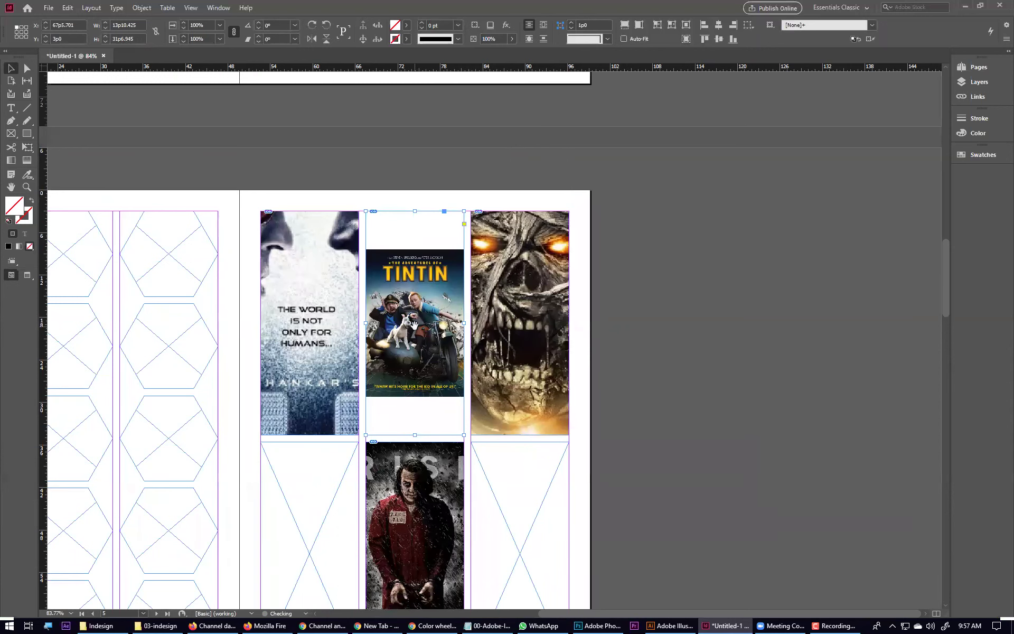
double_click(442, 332)
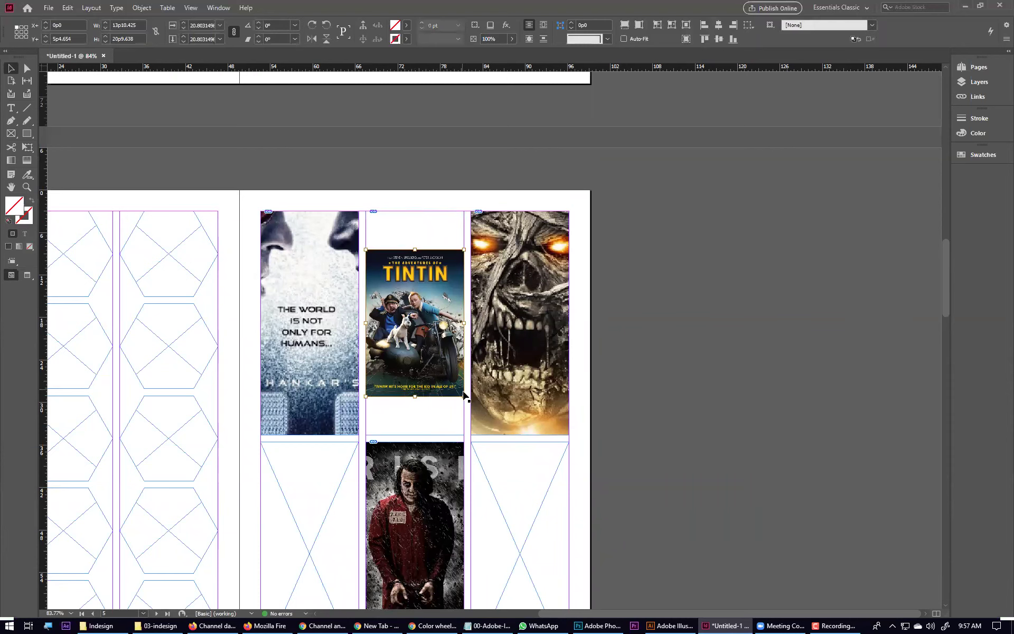
left_click_drag(464, 395, 488, 427)
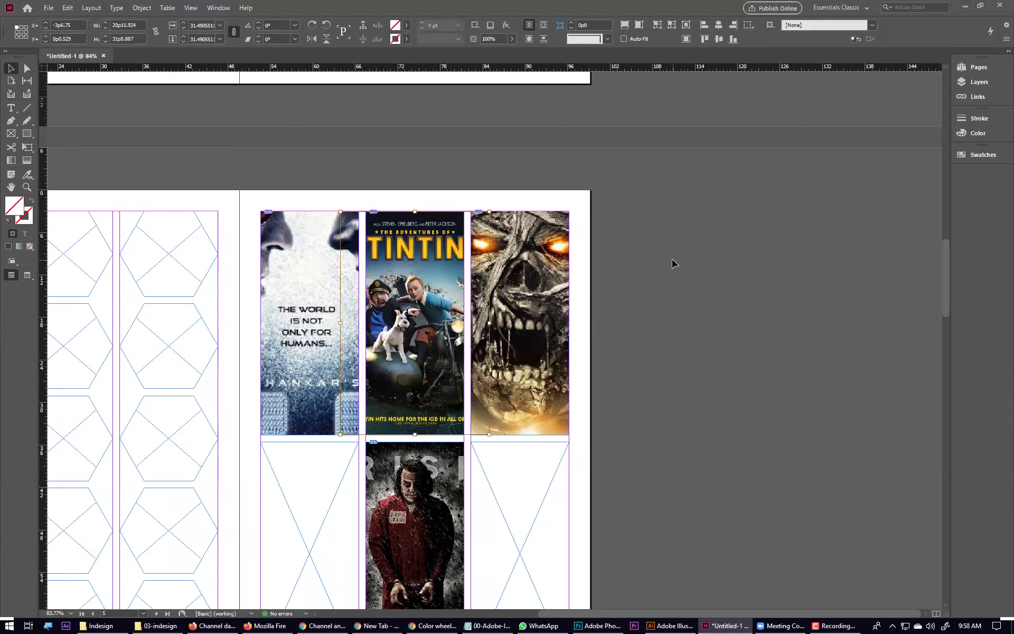
Step: Apply Fit Content Proportionally to the Day of the Mummy poster and Fill Frame Proportionally to the 2.0 poster on page 5
left_click(508, 344)
key("ctrl+alt+shift+e")
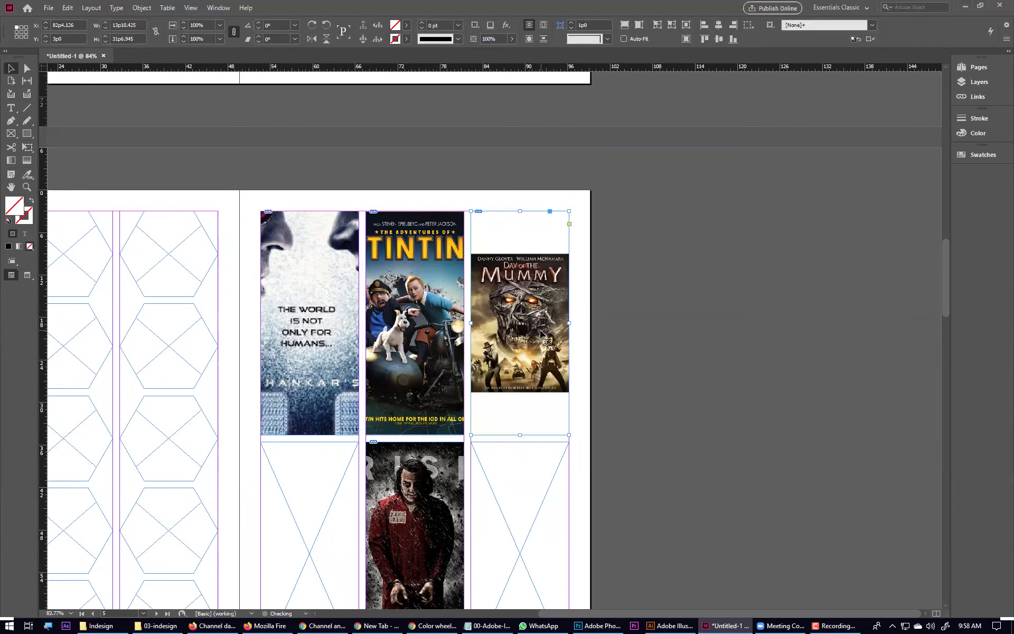
left_click(312, 345)
key("ctrl+alt+shift+e")
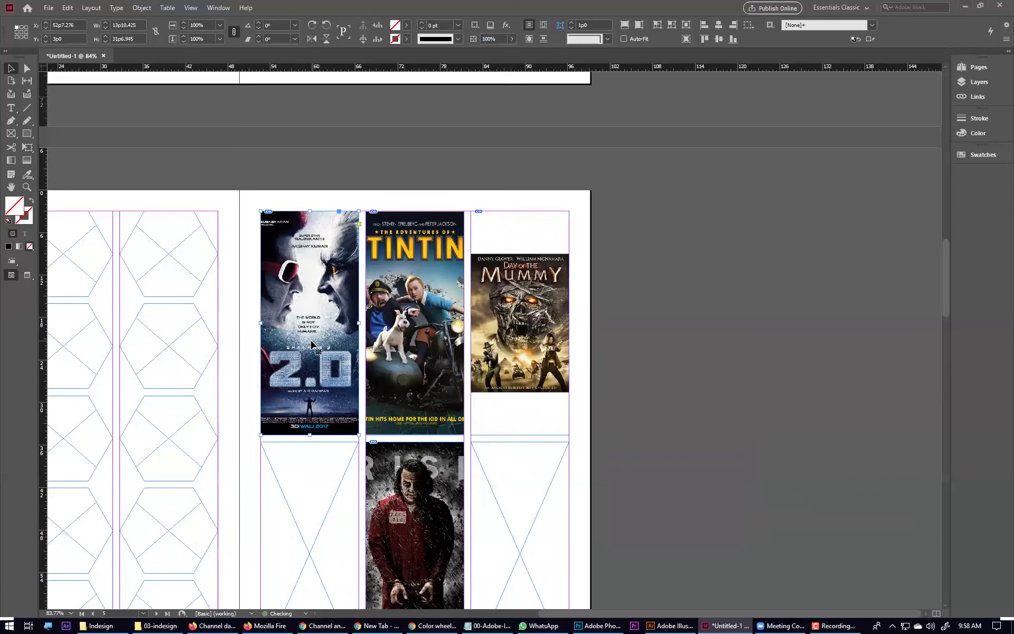
left_click(624, 319)
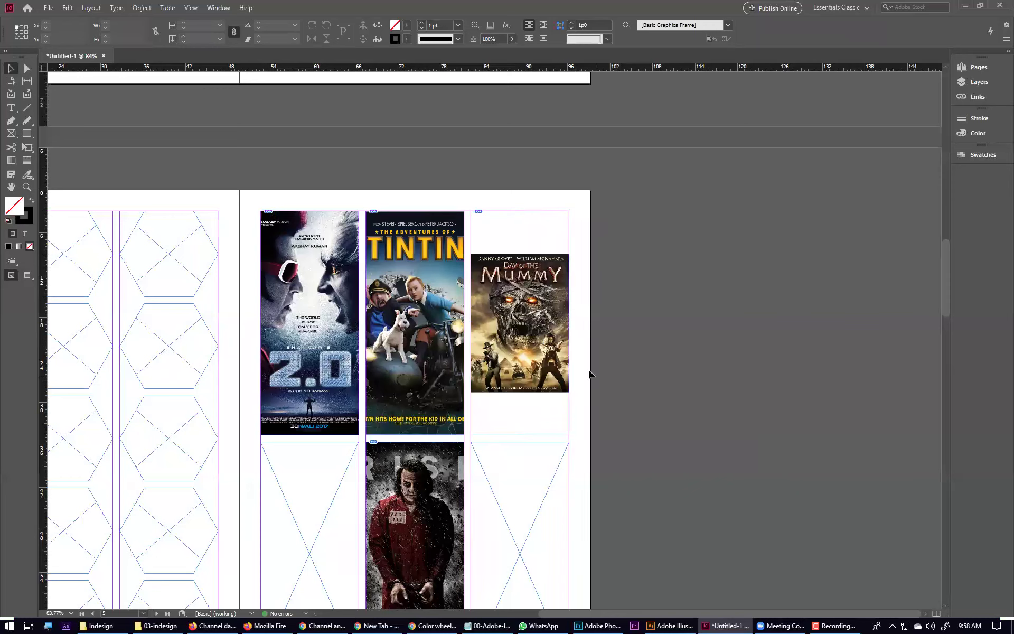
Step: Apply Content-Aware Fit to the Day of the Mummy poster in the upper row of page 5
right_click(527, 365)
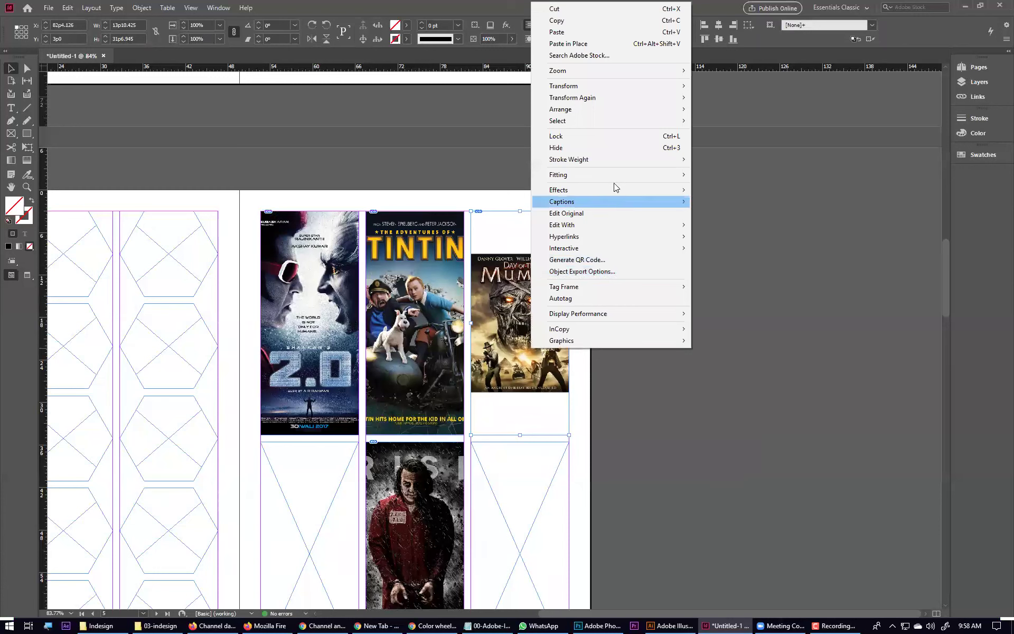
mouse_move(617, 177)
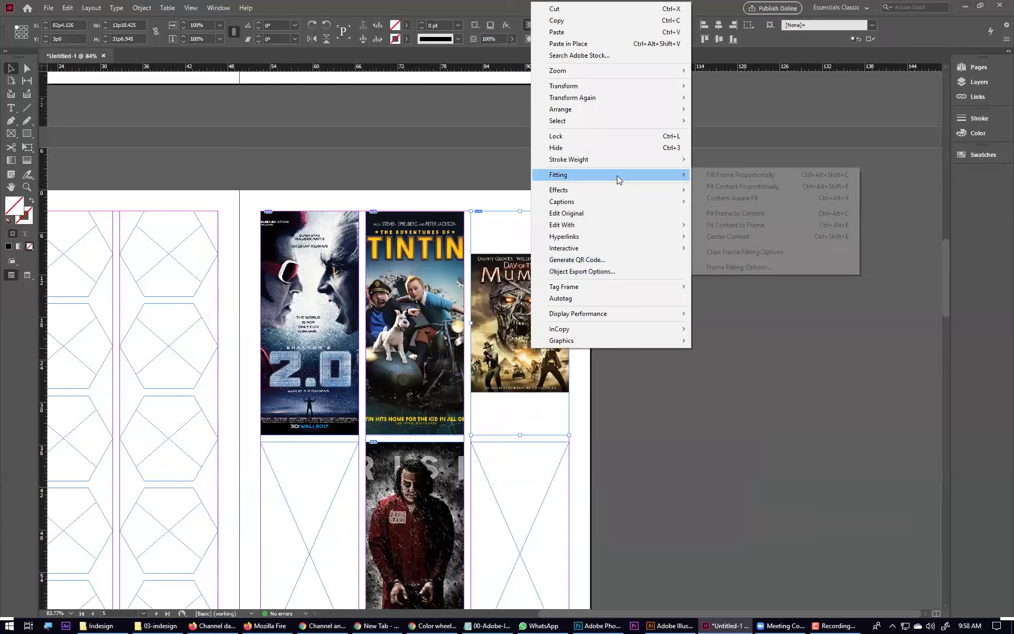
left_click(723, 200)
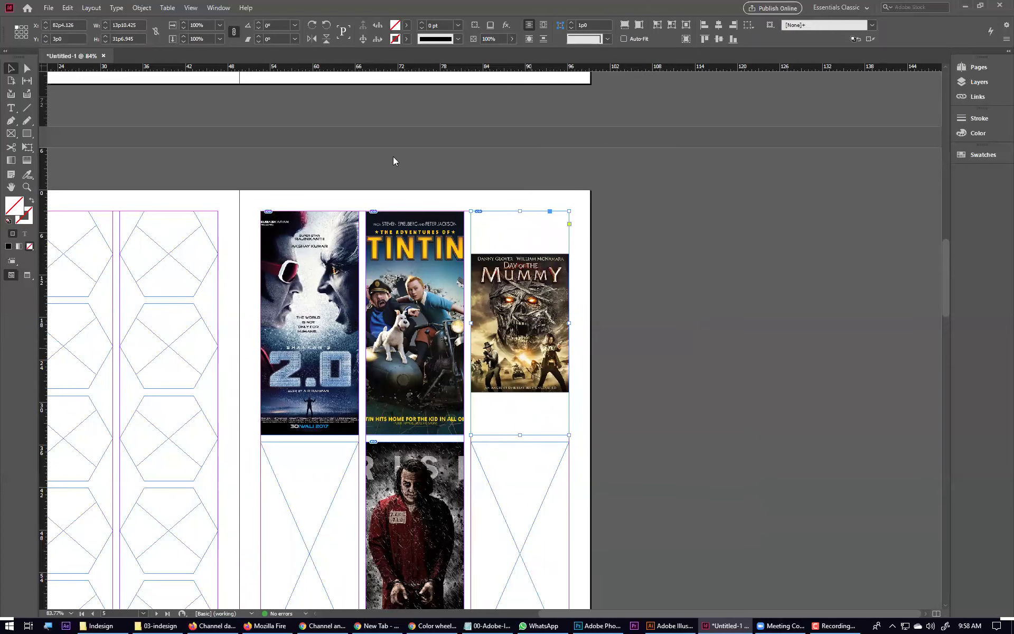
right_click(545, 321)
mouse_move(578, 446)
left_click(769, 456)
right_click(553, 319)
mouse_move(607, 444)
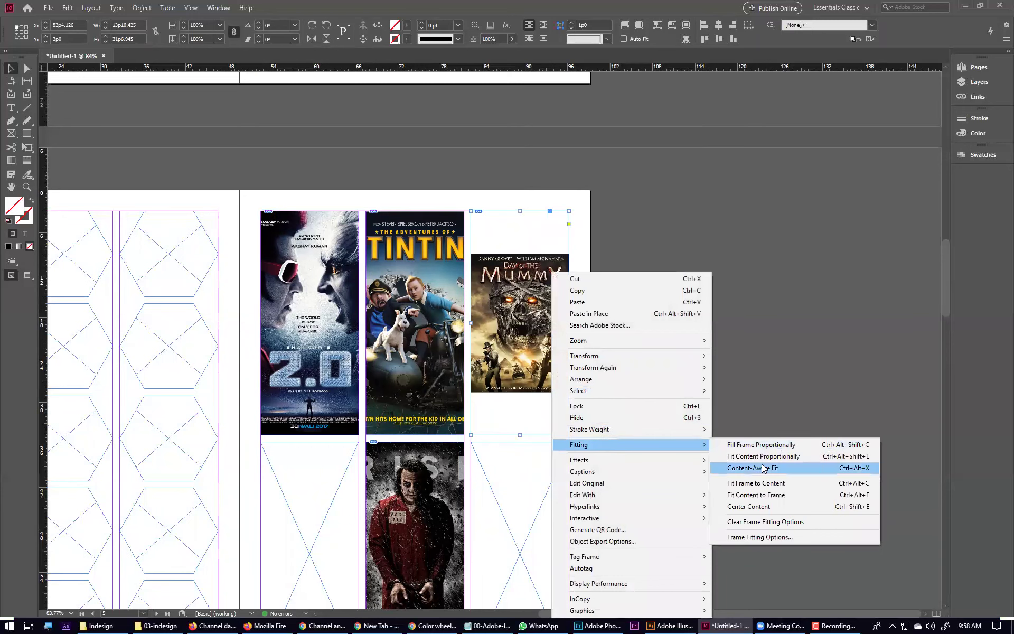
left_click(762, 468)
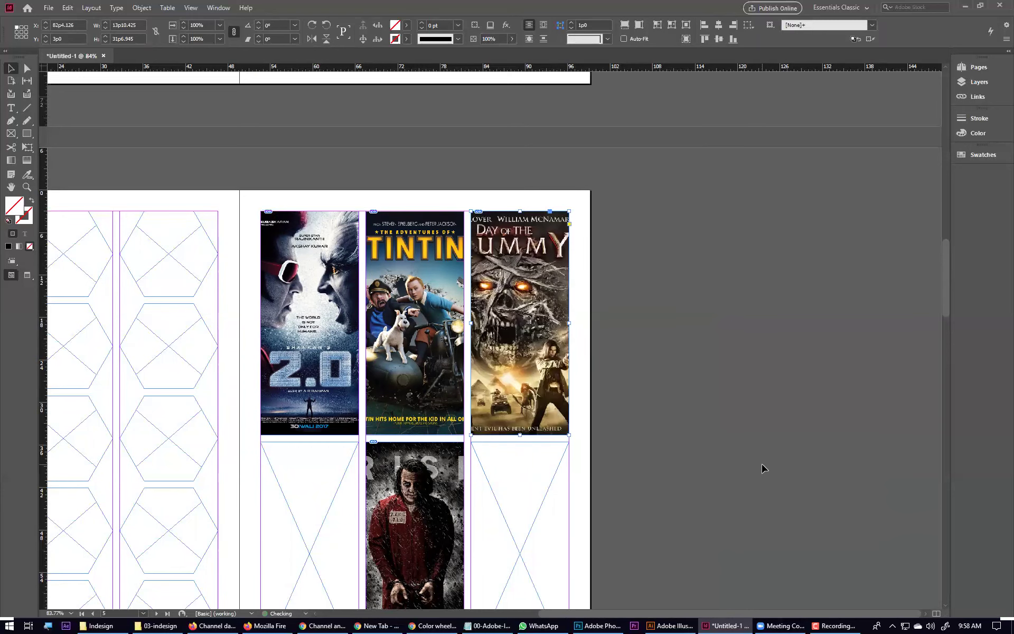
left_click_drag(506, 333, 799, 254)
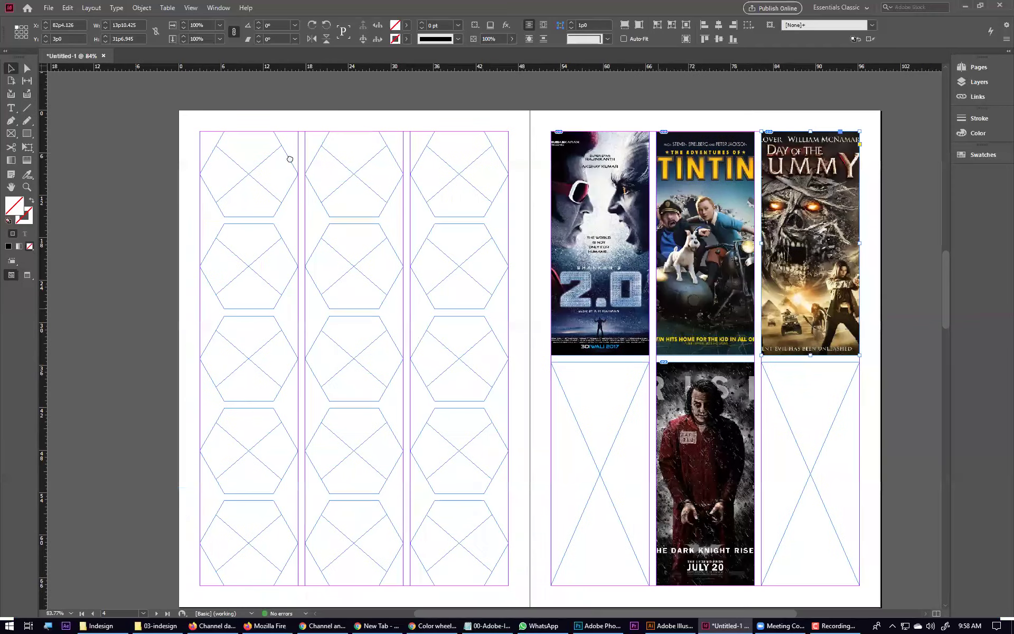
left_click_drag(524, 602, 317, 293)
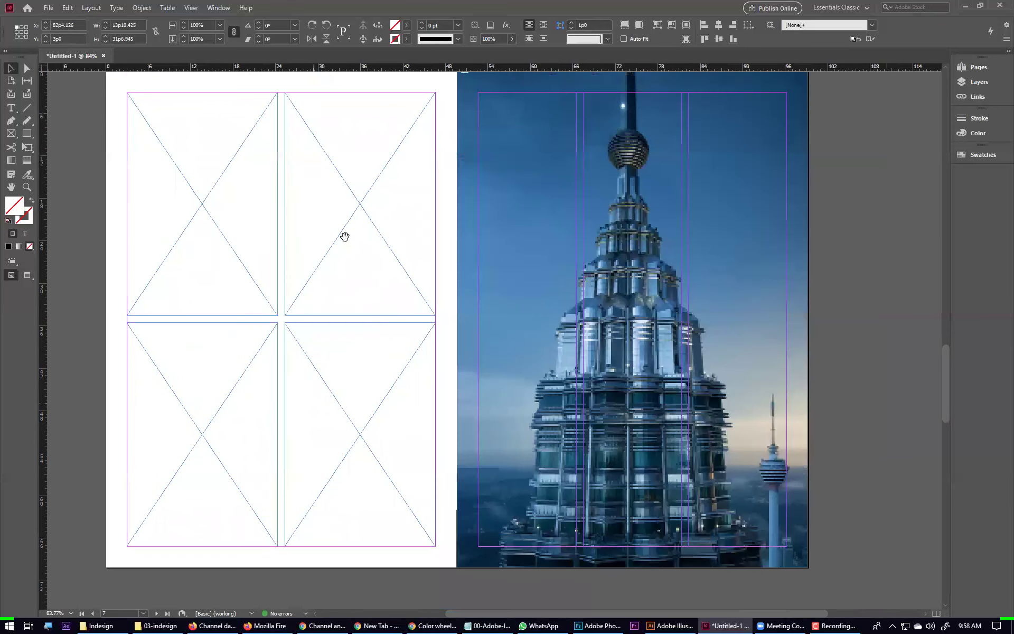
left_click(342, 233)
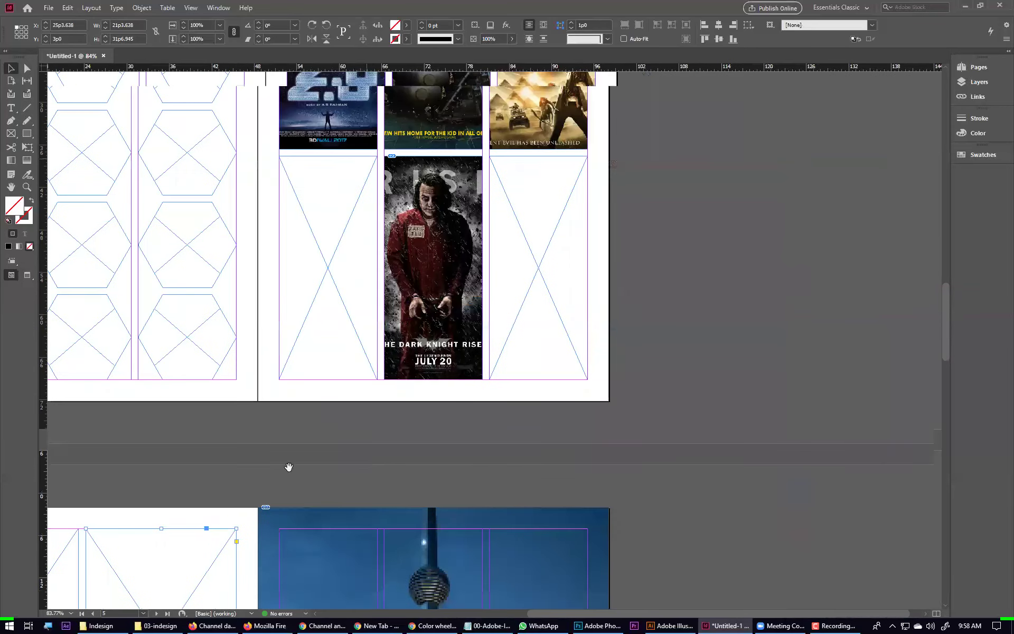
Step: Apply Content-Aware Fit to the Dark Knight Rises poster in the lower row of page 5, and switch it to Fill Frame Proportionally
left_click_drag(372, 465, 316, 518)
left_click_drag(306, 380, 452, 299)
left_click_drag(252, 437, 360, 269)
left_click_drag(461, 257, 204, 510)
left_click(308, 350)
right_click(403, 296)
mouse_move(435, 449)
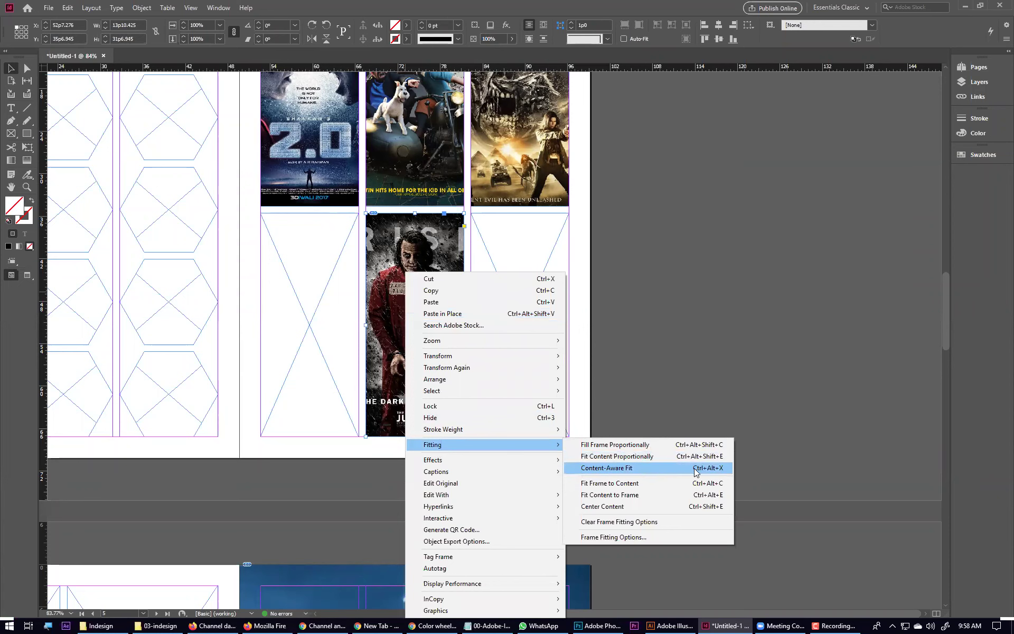
left_click(719, 470)
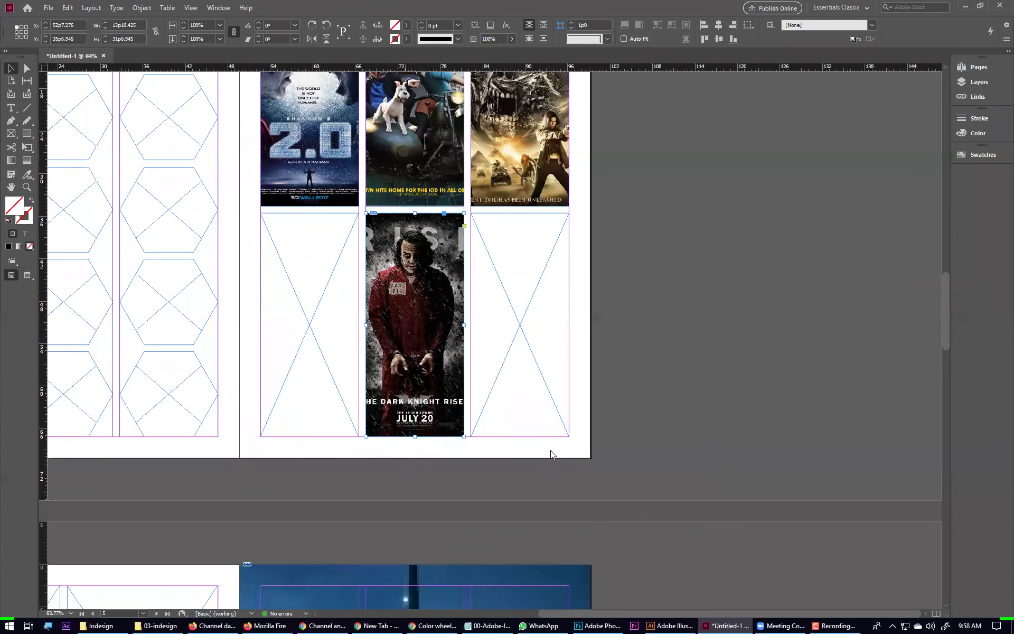
right_click(439, 272)
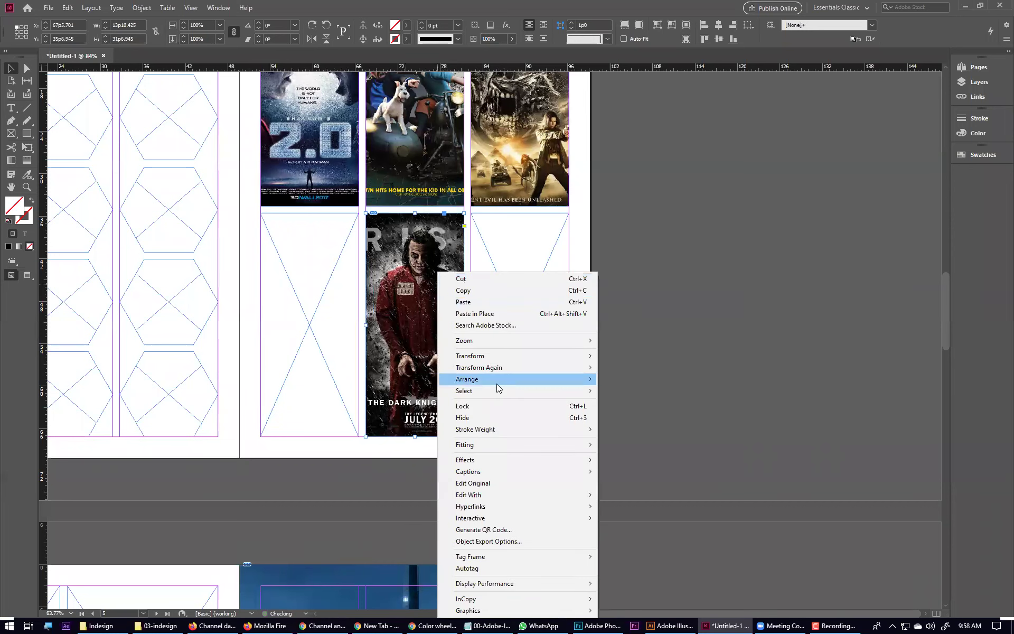
mouse_move(503, 445)
left_click(644, 445)
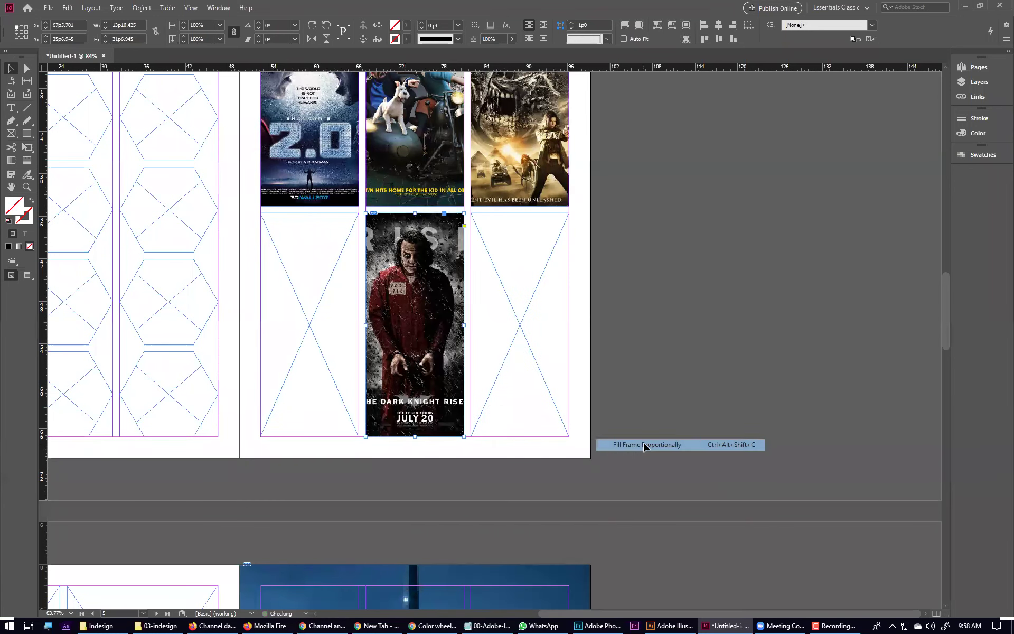
Step: Apply Content-Aware Fit to the Dark Knight Rises poster again, and return it to Fill Frame Proportionally
right_click(436, 349)
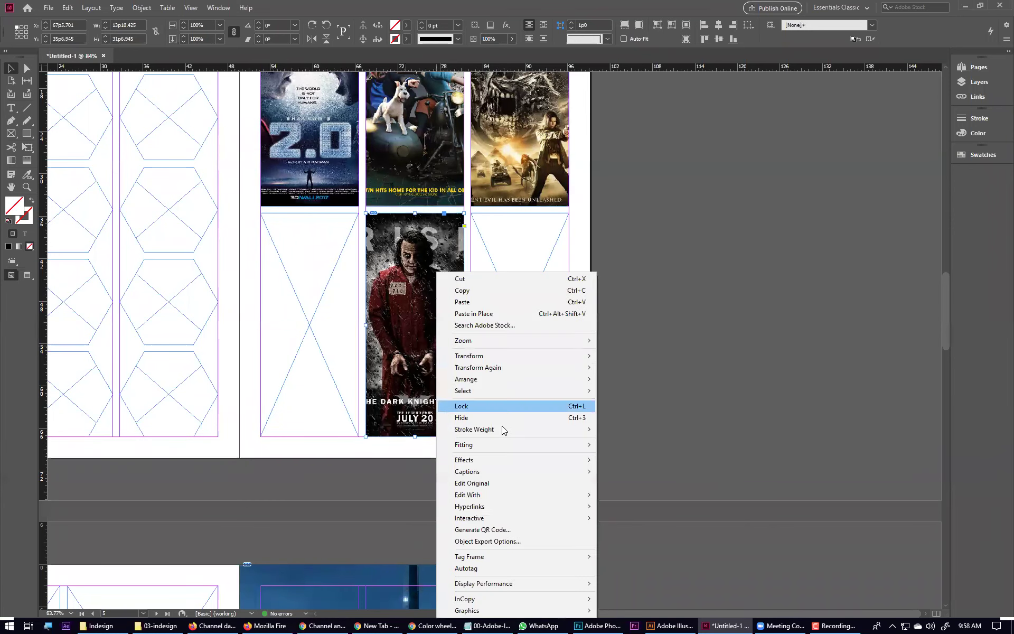
mouse_move(536, 445)
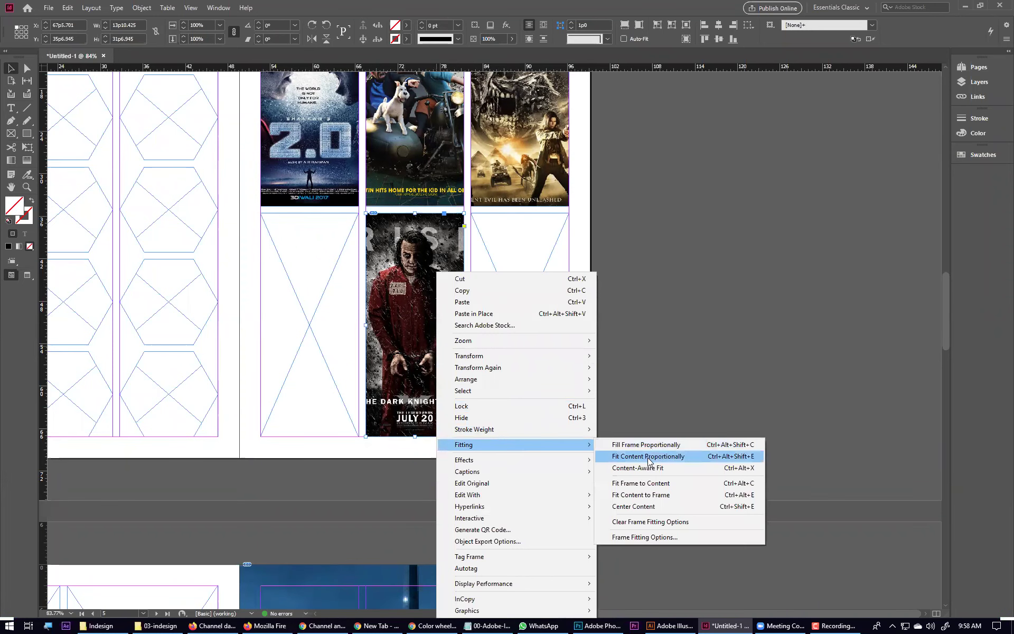
left_click(633, 468)
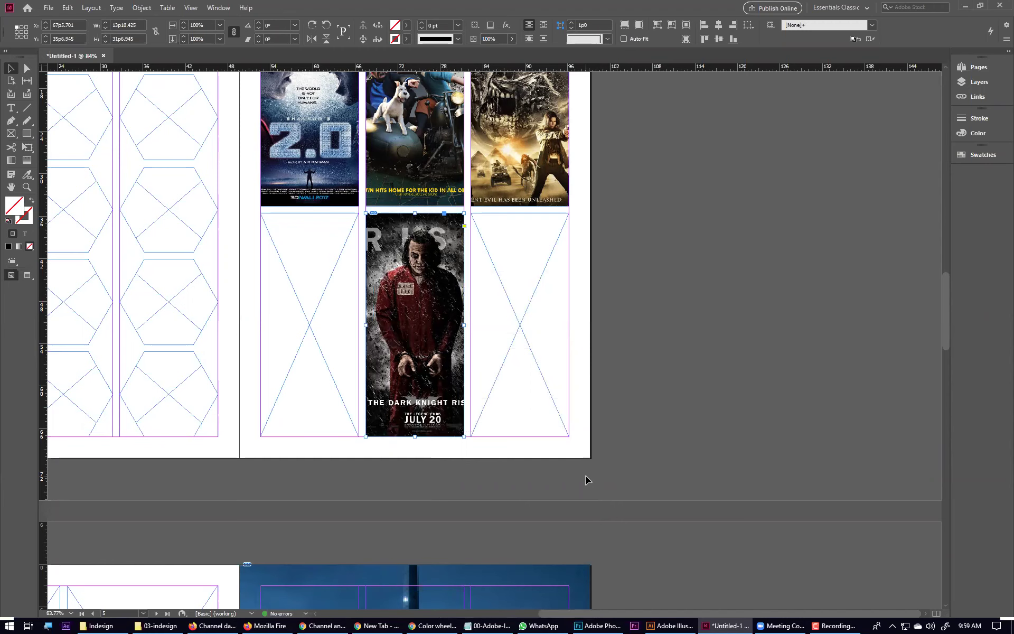
scroll(446, 396, "up", 5)
right_click(493, 371)
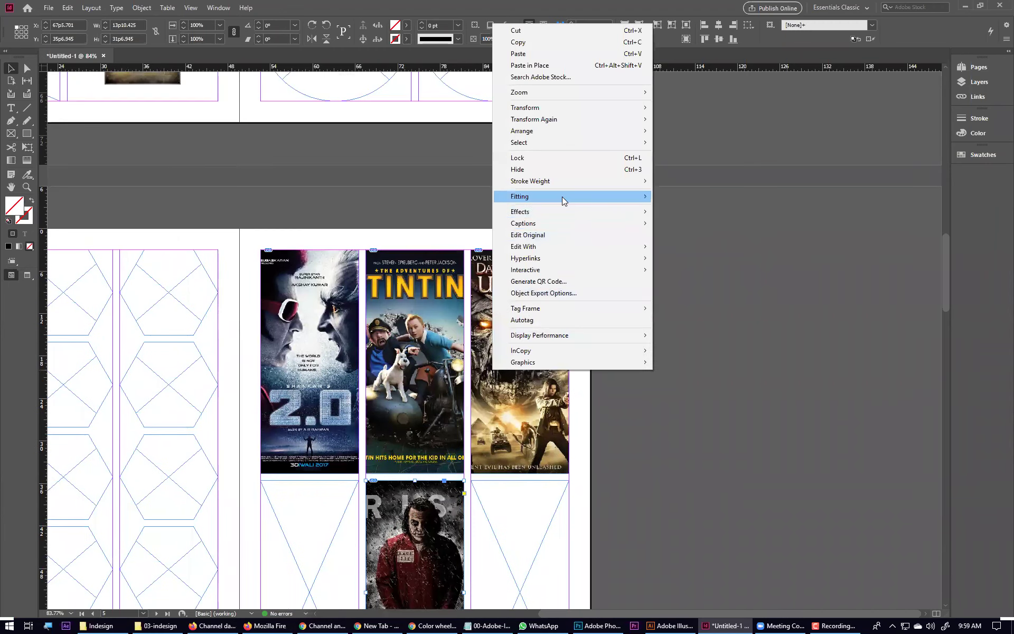
mouse_move(564, 198)
left_click(696, 197)
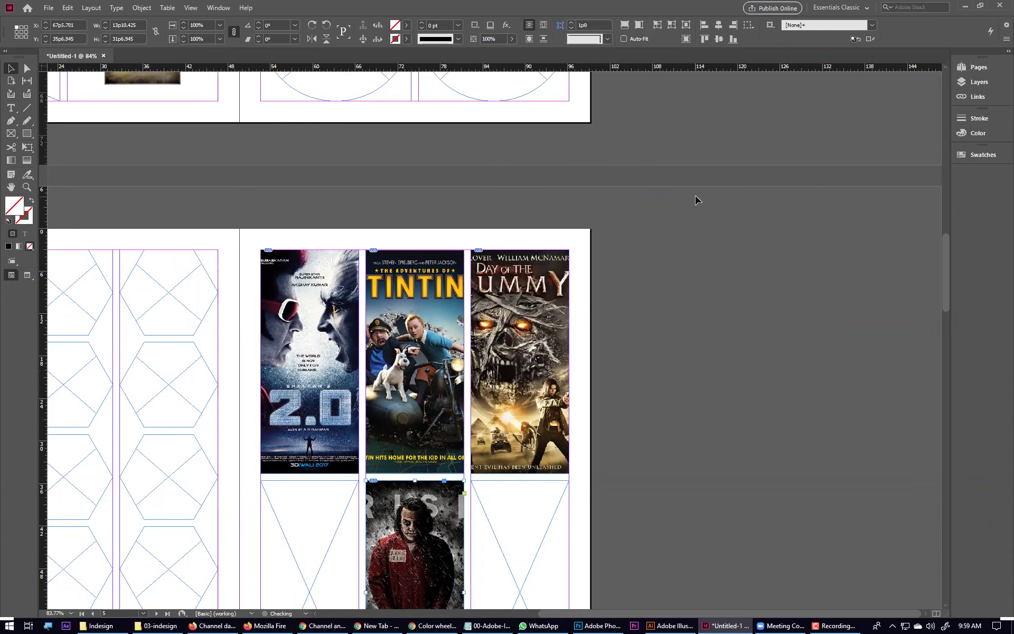
Step: Apply Fill Frame Proportionally to the Day of the Mummy poster, and switch it back to Content-Aware Fit
right_click(542, 287)
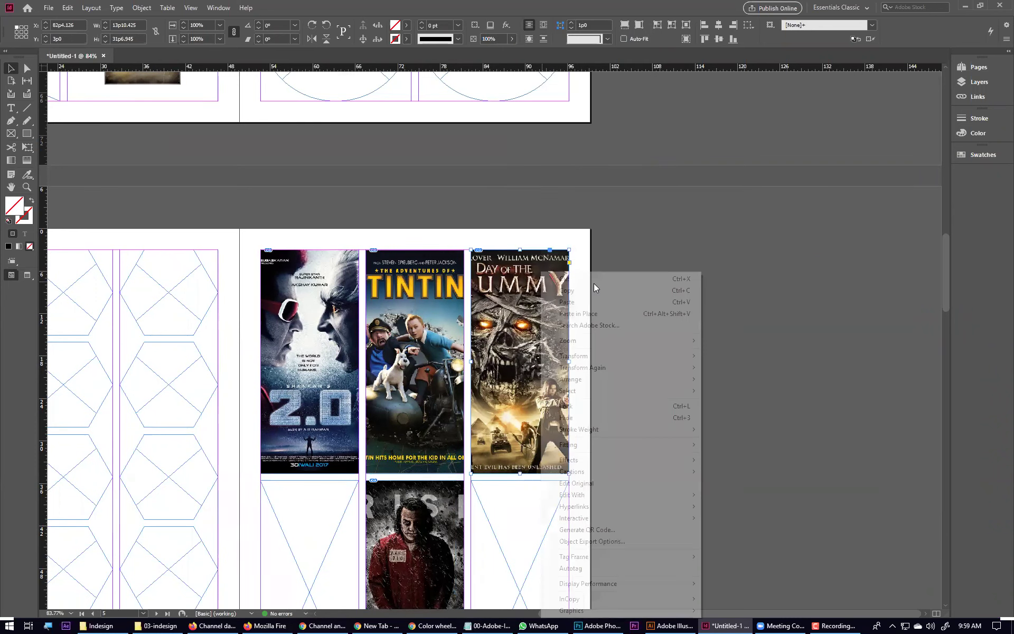
mouse_move(580, 445)
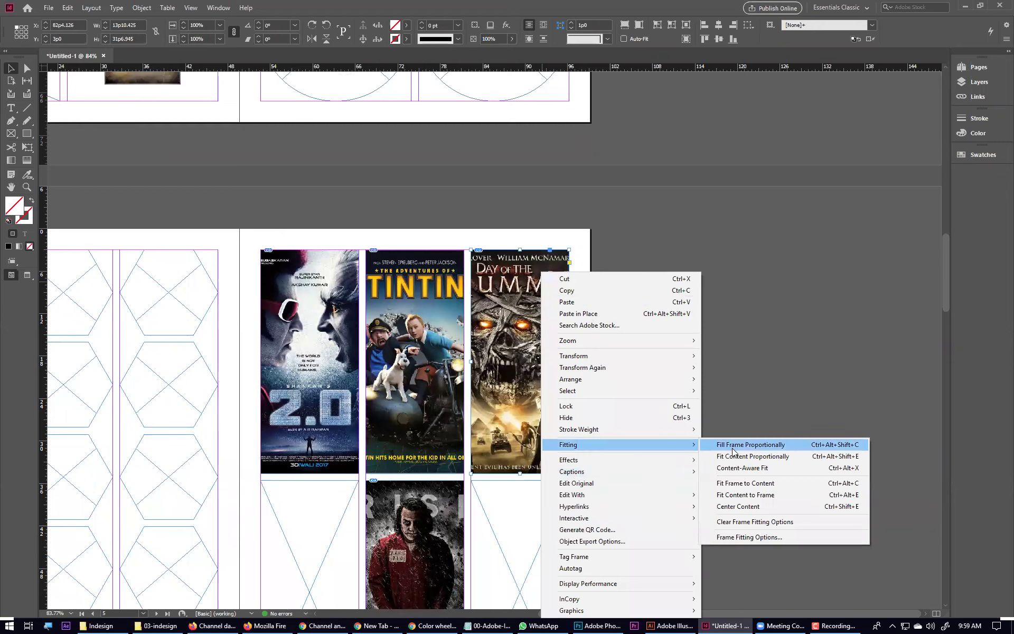
left_click(735, 450)
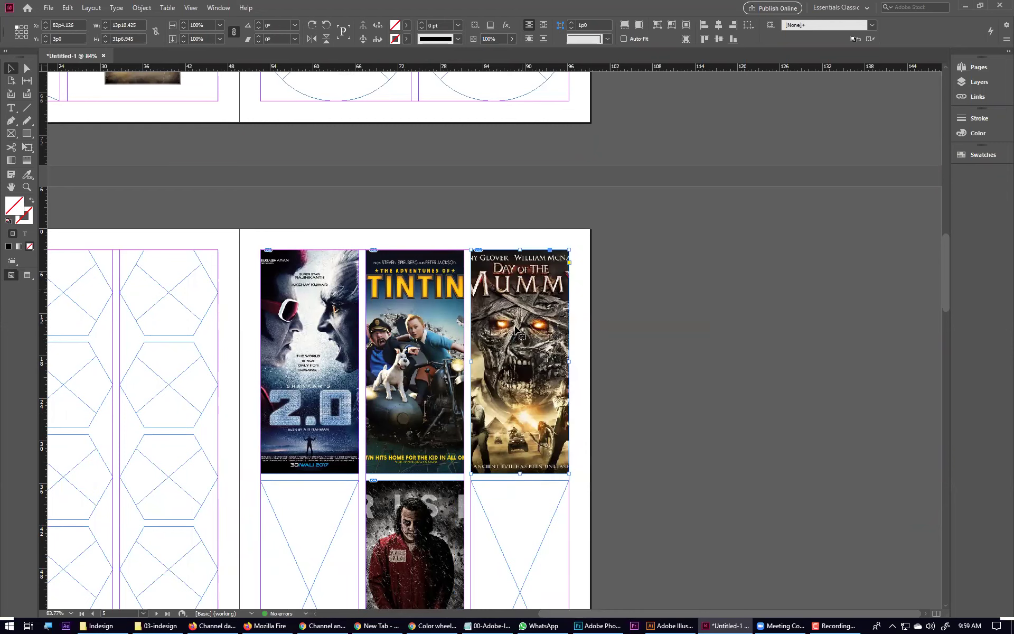
right_click(519, 353)
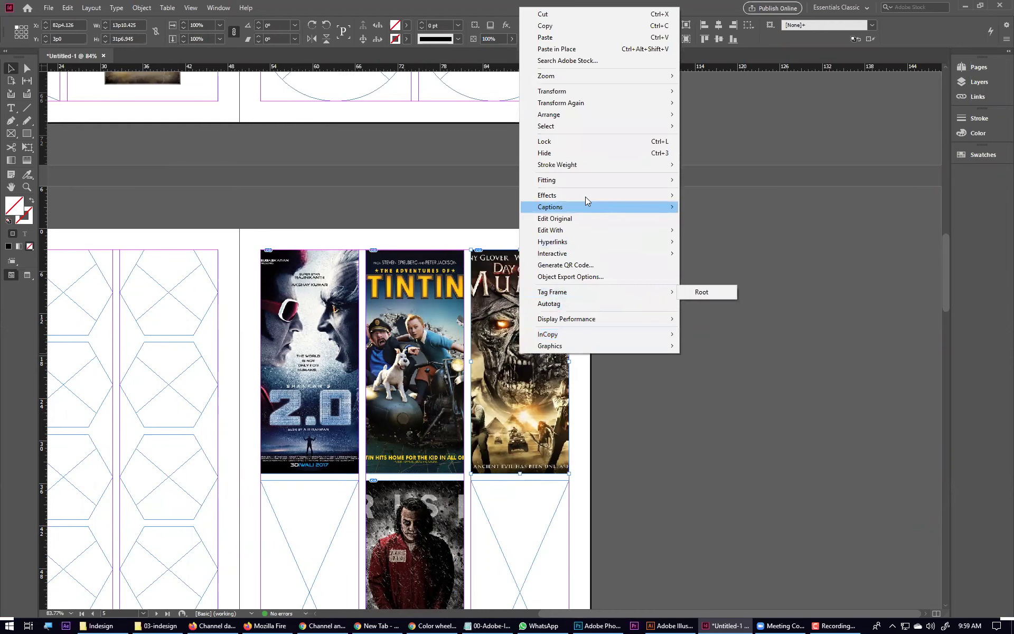
mouse_move(585, 197)
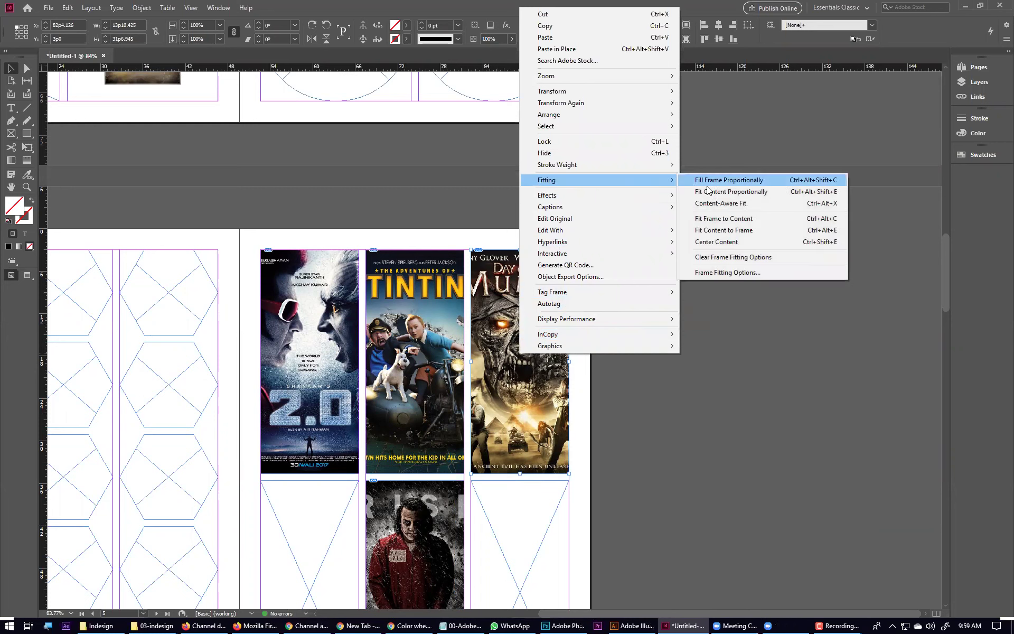
left_click(723, 205)
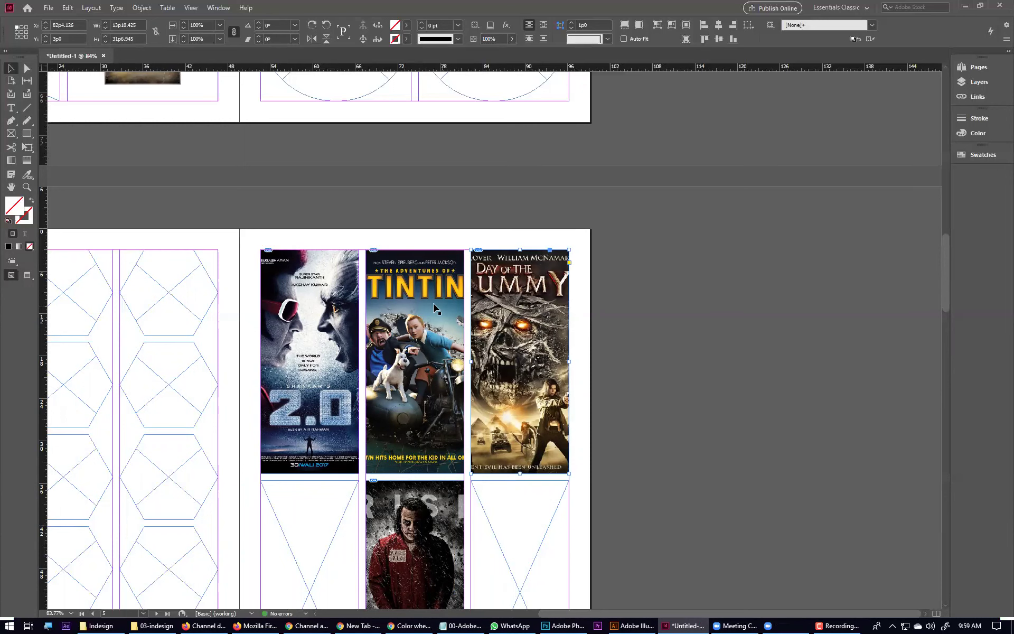
Step: Apply Content-Aware Fit to the Tintin poster in the upper row of page 5, and deselect it
right_click(449, 314)
mouse_move(487, 447)
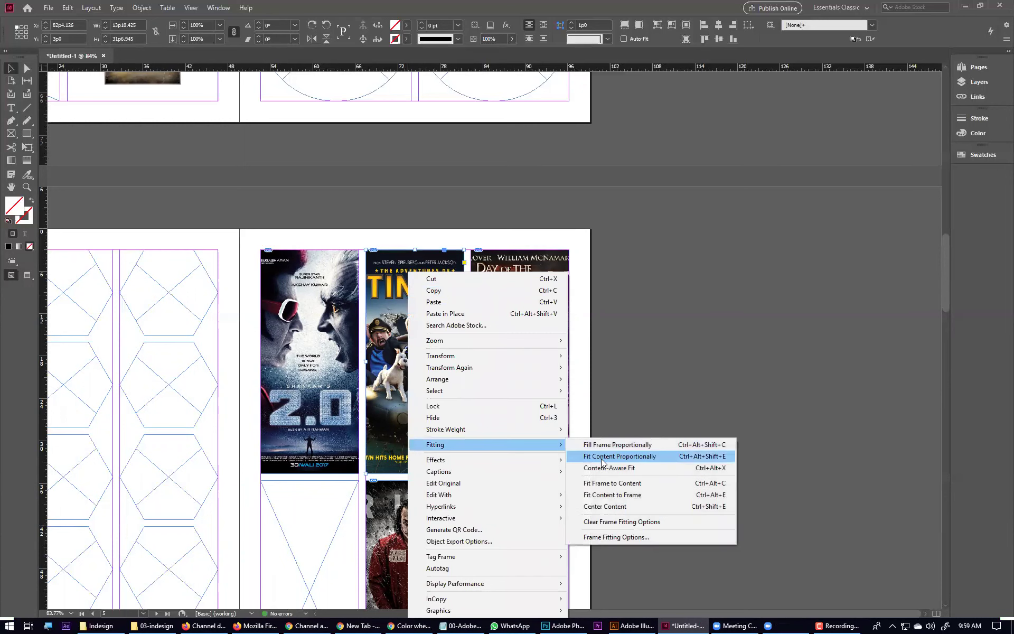
left_click(601, 467)
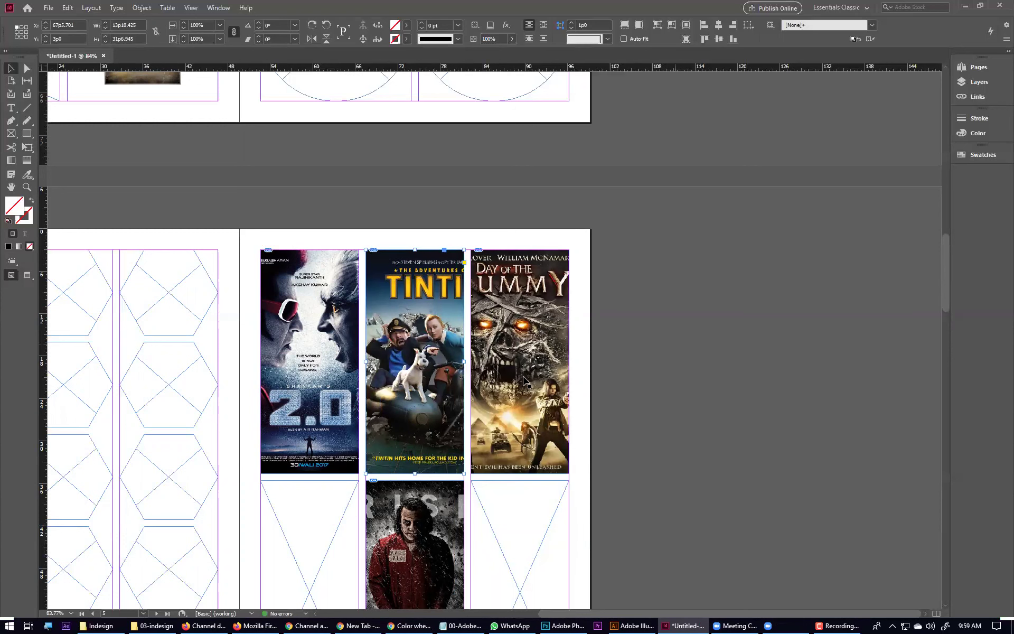
left_click(415, 330)
left_click(704, 335)
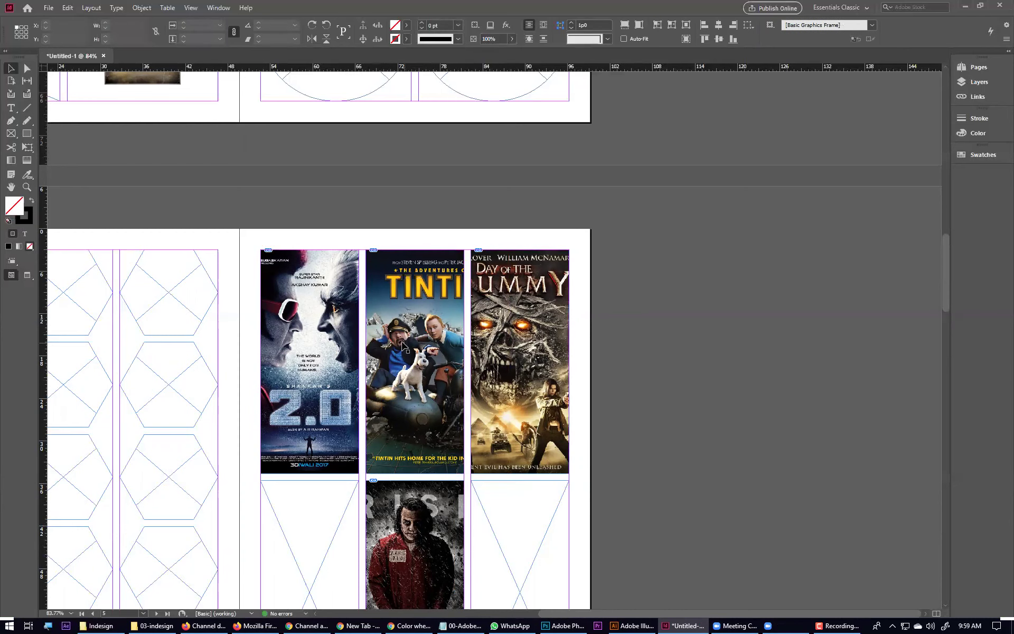
Step: Try Fit Frame to Content on the 2.0 poster on page 5, and undo it
key("ctrl+minus")
key("ctrl+minus")
left_click_drag(499, 357, 385, 300)
left_click_drag(505, 219, 644, 401)
left_click_drag(440, 347, 256, 231)
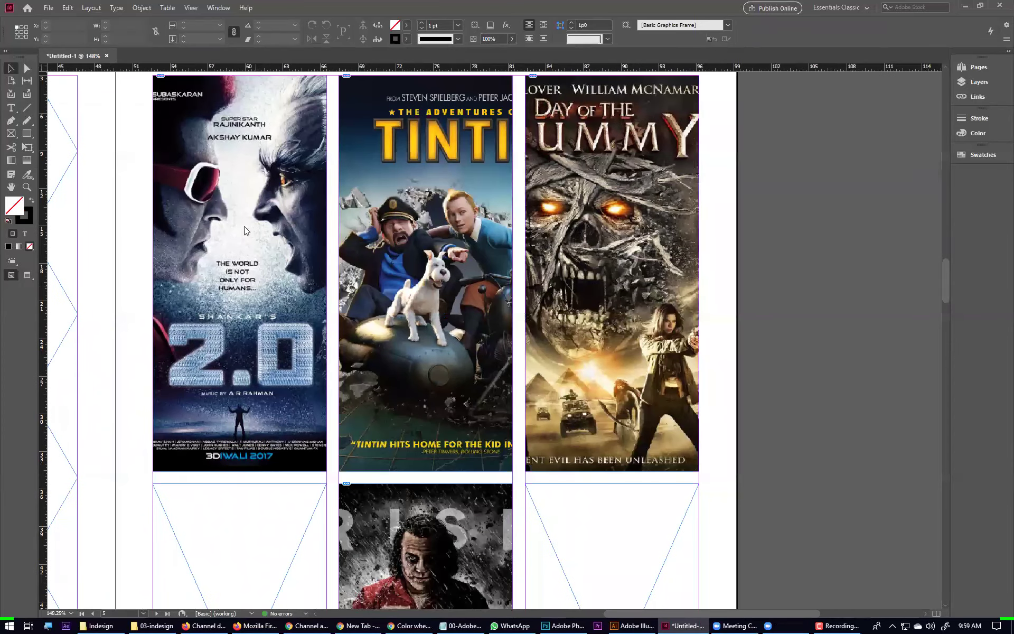
right_click(295, 186)
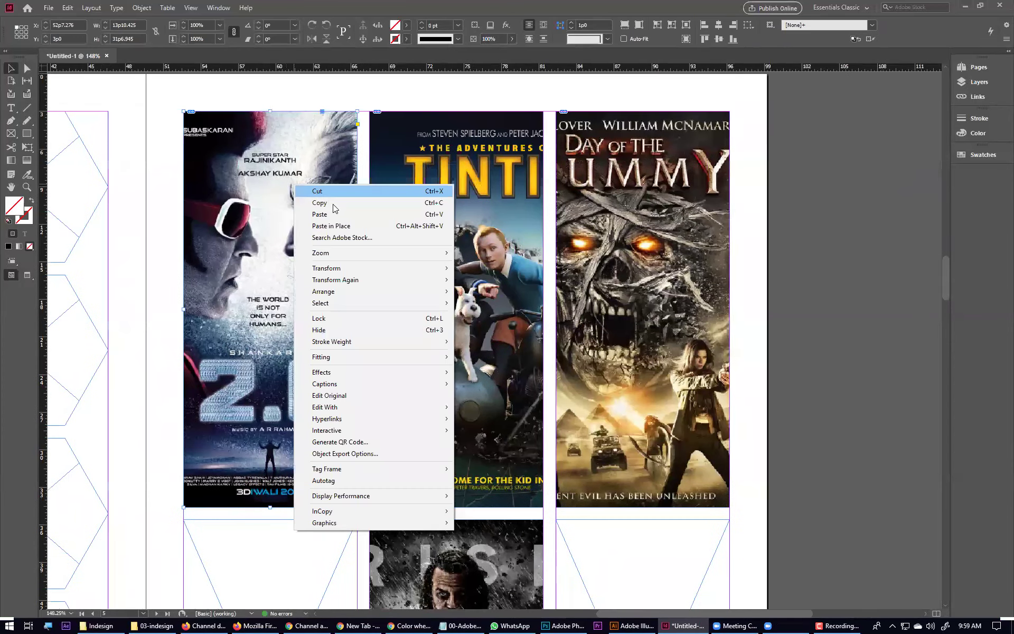
mouse_move(346, 356)
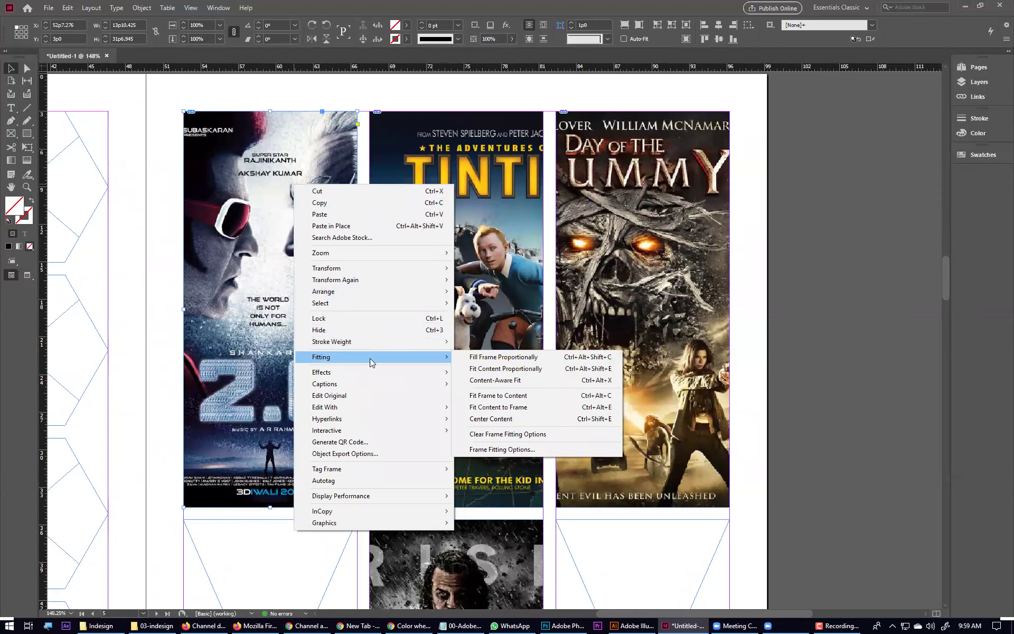
left_click(511, 397)
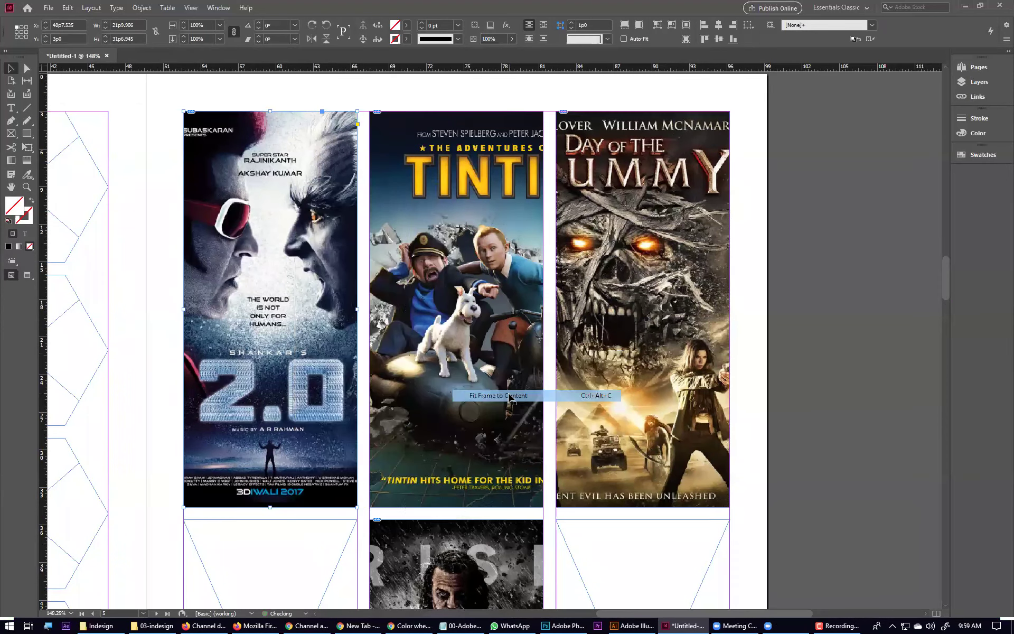
key("ctrl+minus")
key("ctrl+minus")
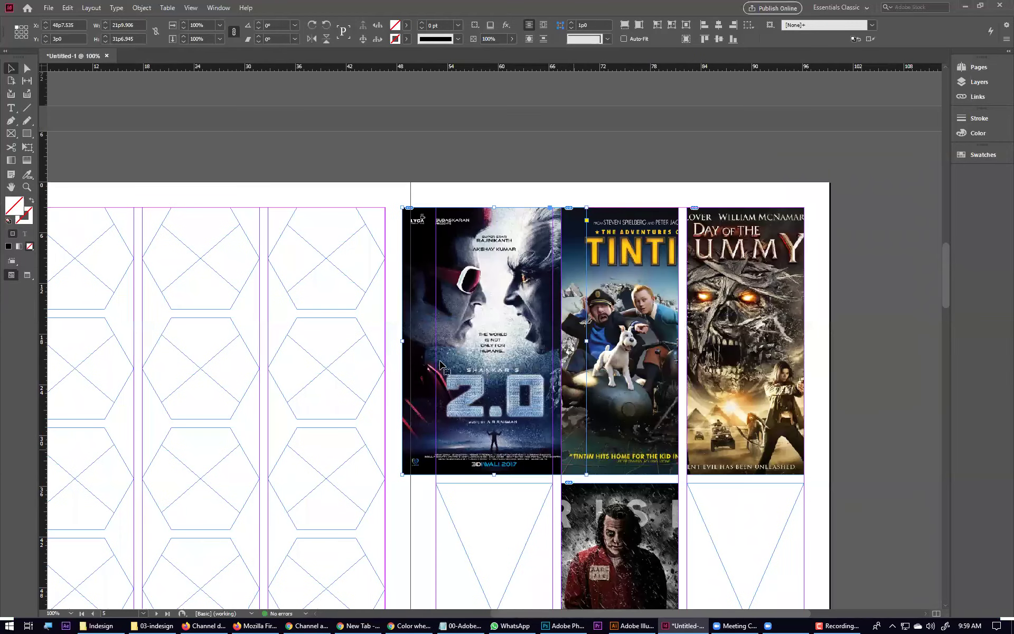
key("ctrl+z")
Step: Try Fit Frame to Content on the cropped Khiladi 786 poster below Chennai Express on page 2, and undo it
key("ctrl+minus")
key("ctrl+minus")
left_click_drag(462, 312, 374, 554)
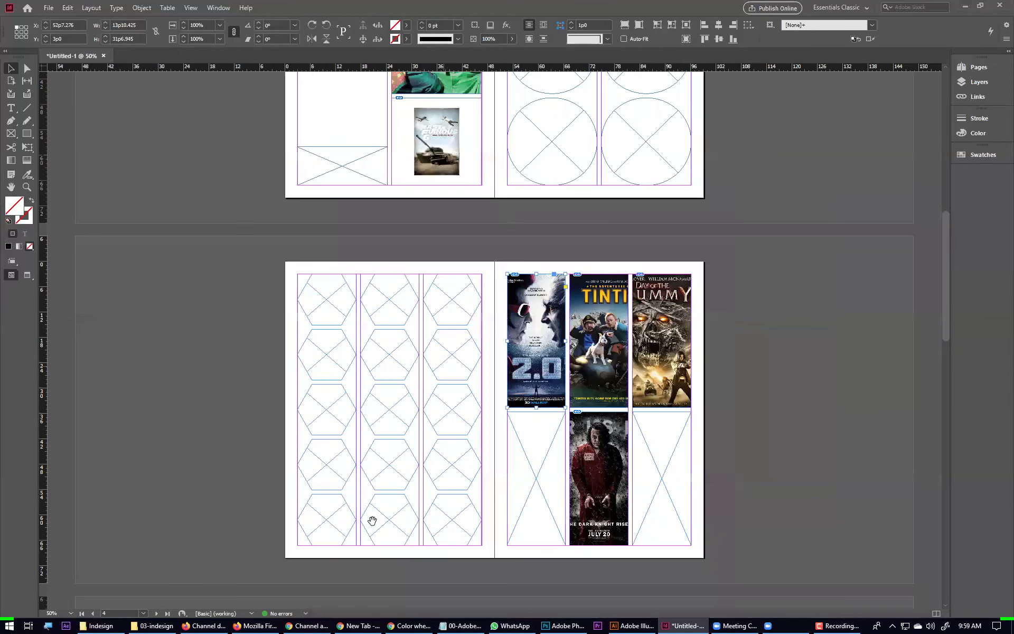
left_click_drag(374, 319, 565, 481)
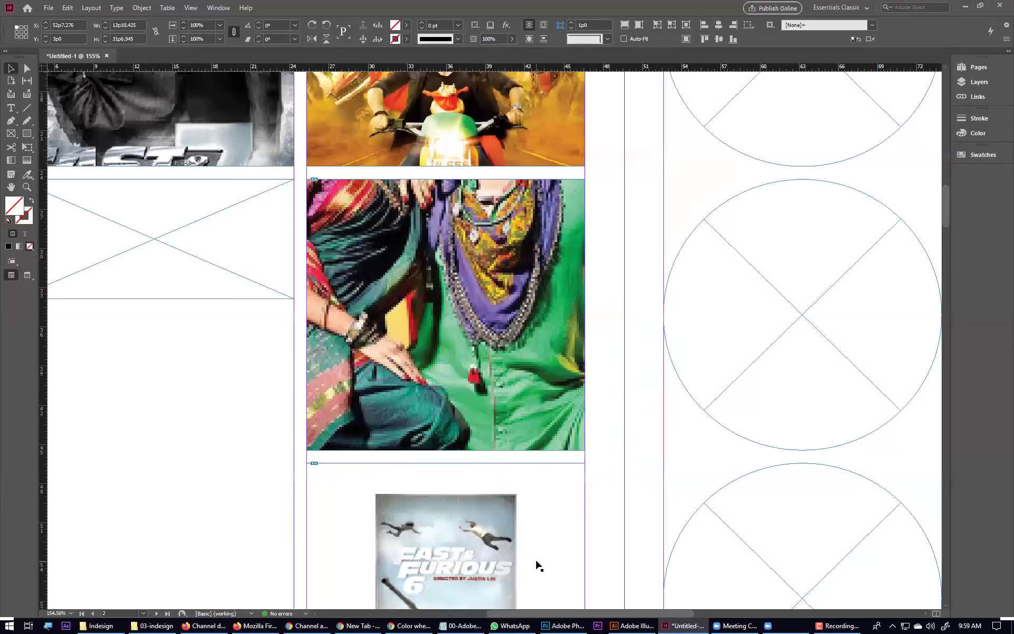
key("ctrl+minus")
key("ctrl+minus")
key("ctrl+minus")
key("ctrl+minus")
left_click_drag(383, 227, 361, 569)
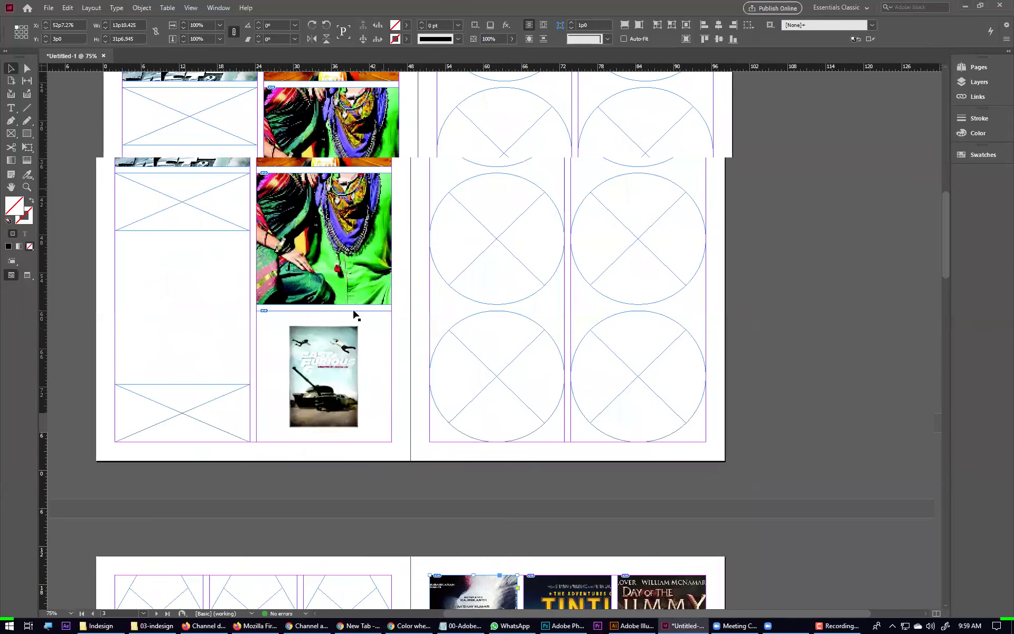
left_click_drag(353, 311, 352, 347)
left_click(317, 287)
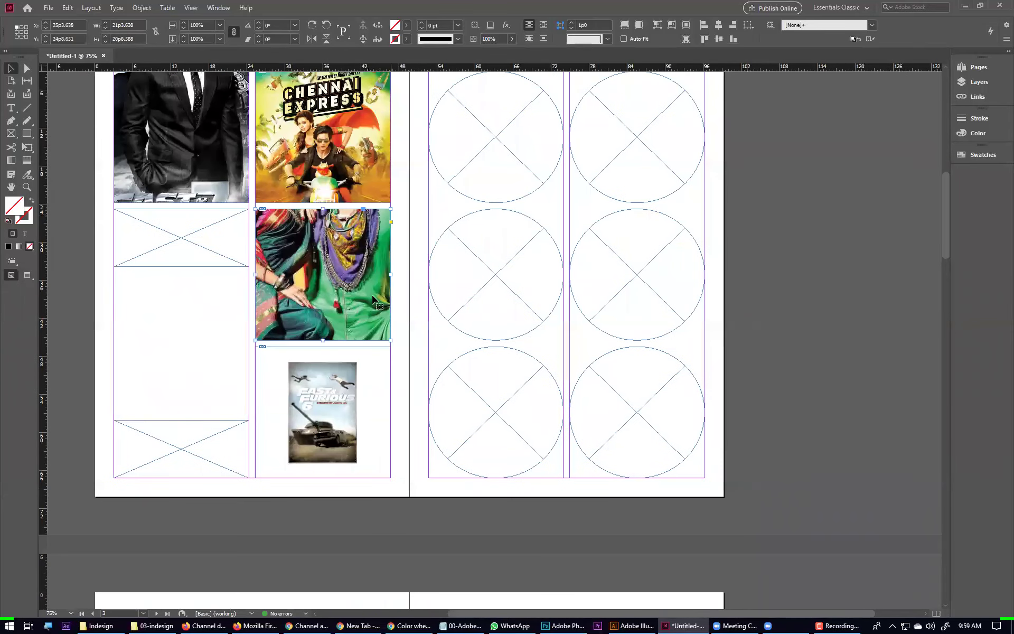
right_click(352, 247)
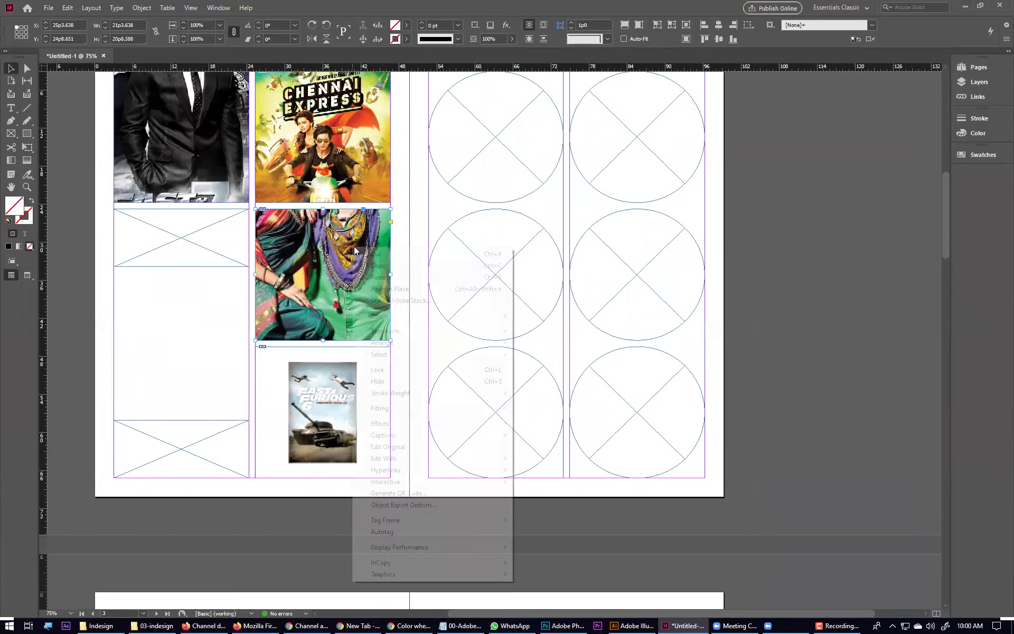
mouse_move(406, 409)
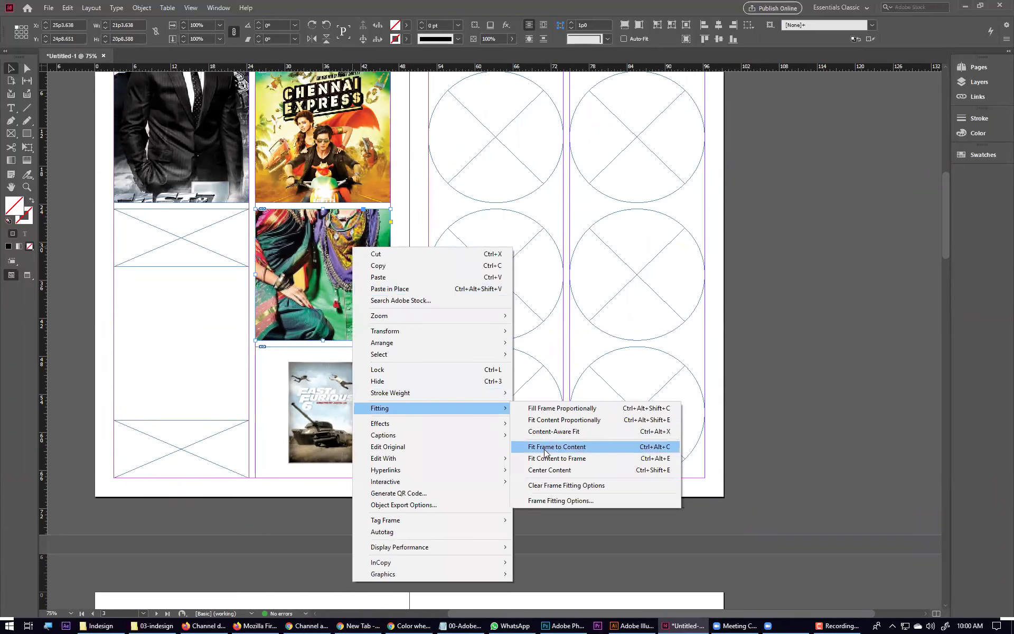
left_click(545, 452)
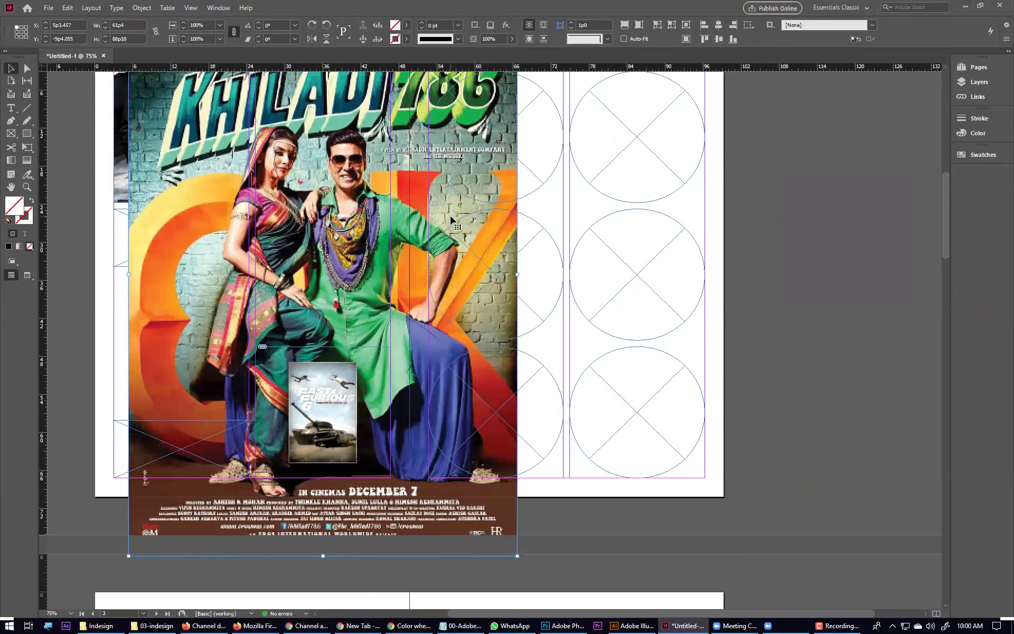
key("ctrl+z")
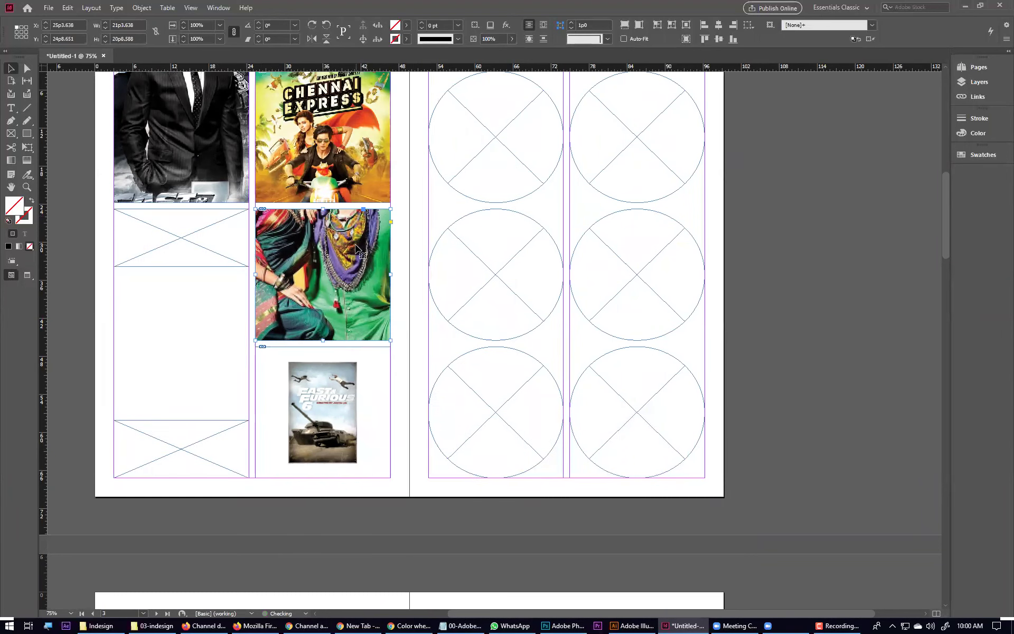
Step: Apply Fit Content to Frame to the Khiladi 786 poster on page 2
right_click(357, 246)
mouse_move(436, 407)
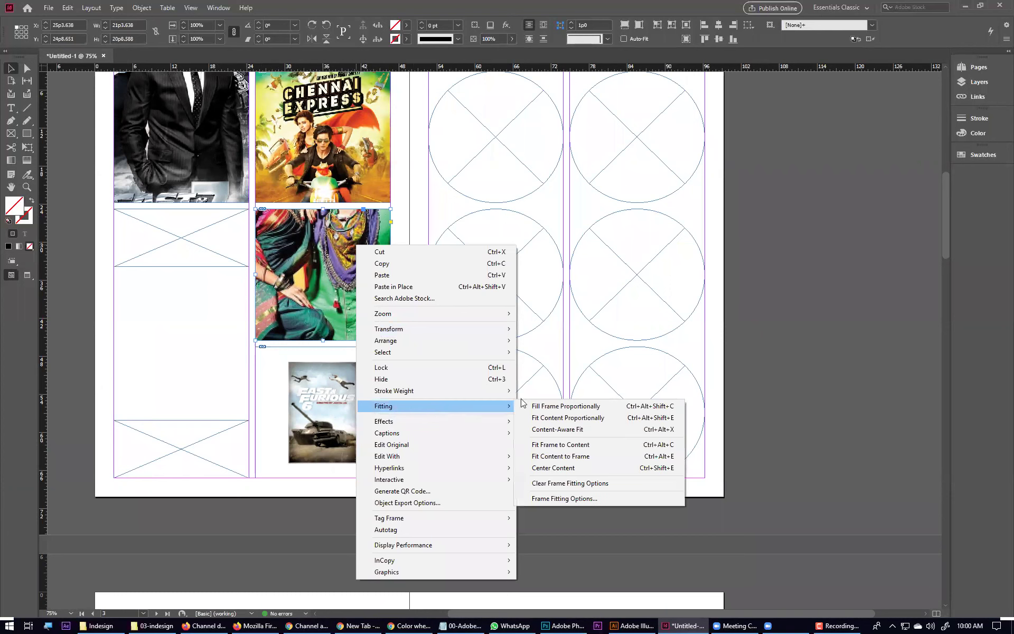
left_click(587, 458)
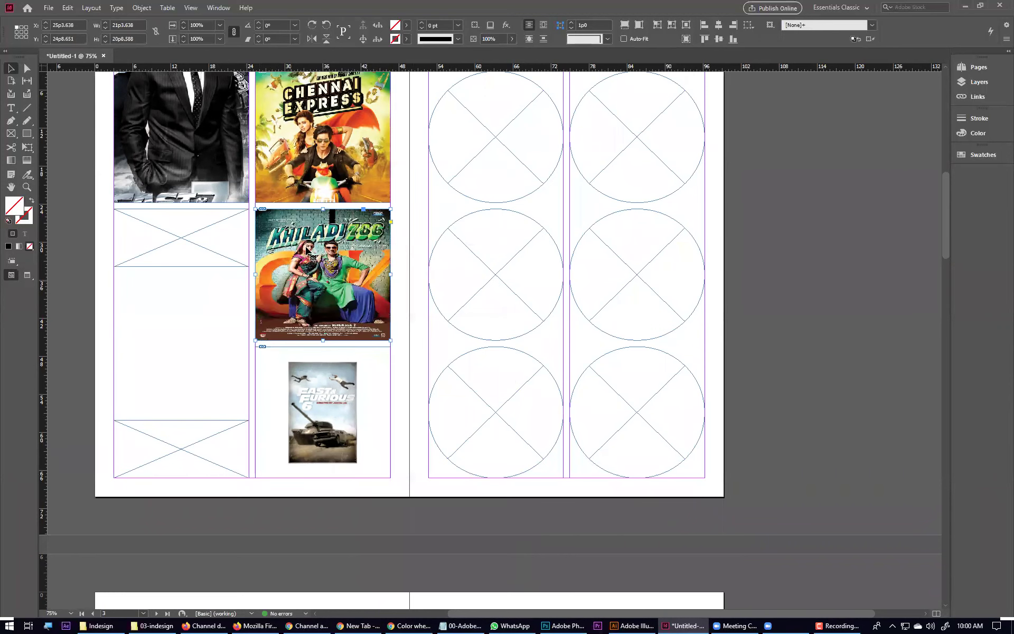
Step: Apply Fit Content to Frame to the Dangal poster in the middle column of page 1
left_click_drag(352, 181, 220, 583)
left_click_drag(458, 312, 294, 608)
left_click(485, 350)
right_click(486, 351)
mouse_move(531, 444)
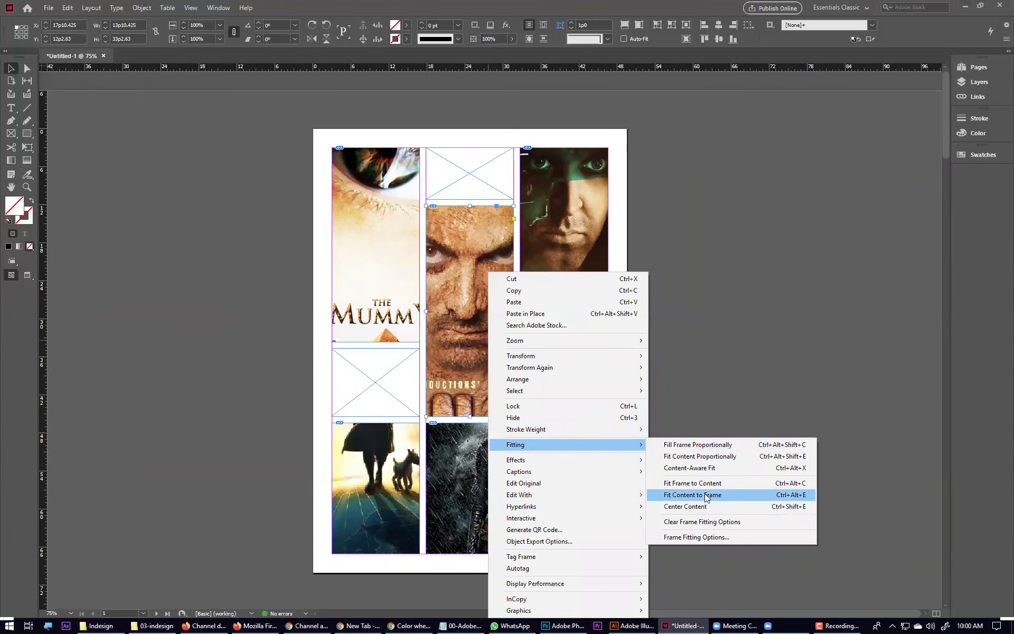
left_click(705, 493)
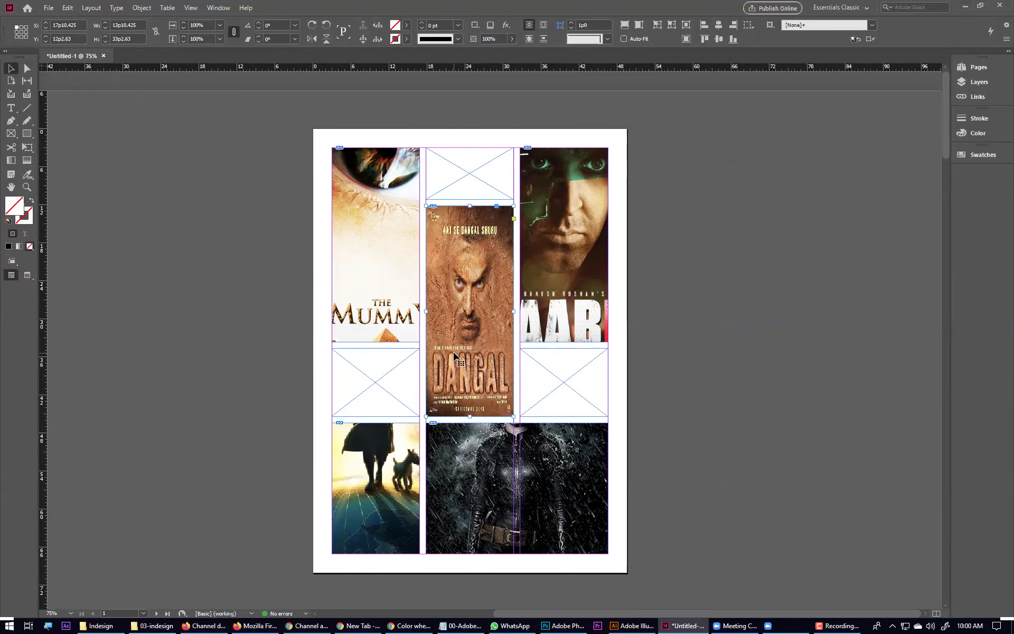
Step: Apply Fit Content Proportionally to the Dangal poster in the middle column of page 1
right_click(454, 292)
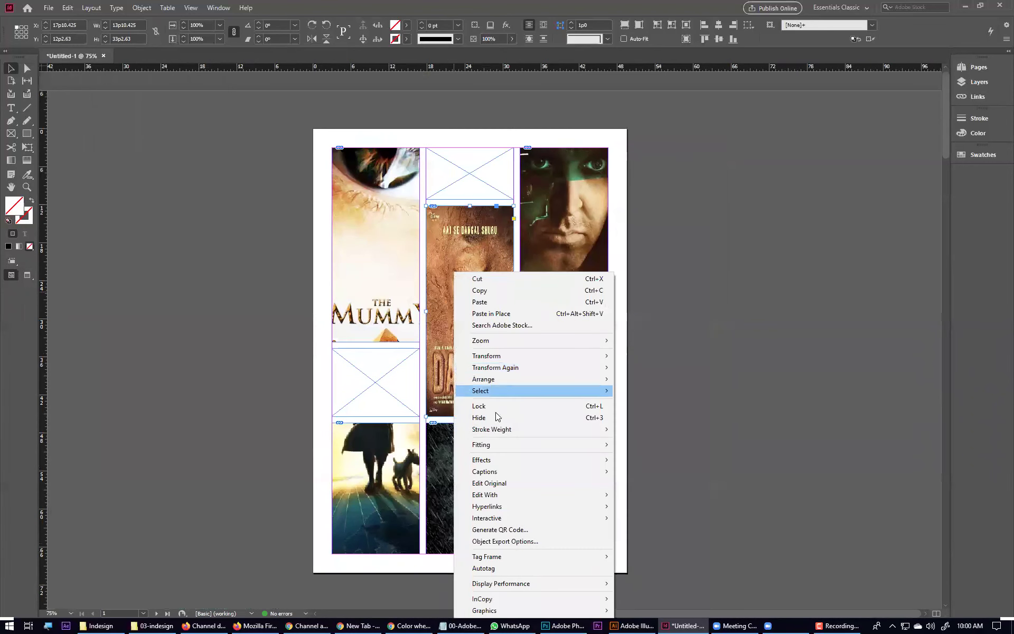
mouse_move(495, 445)
left_click(682, 456)
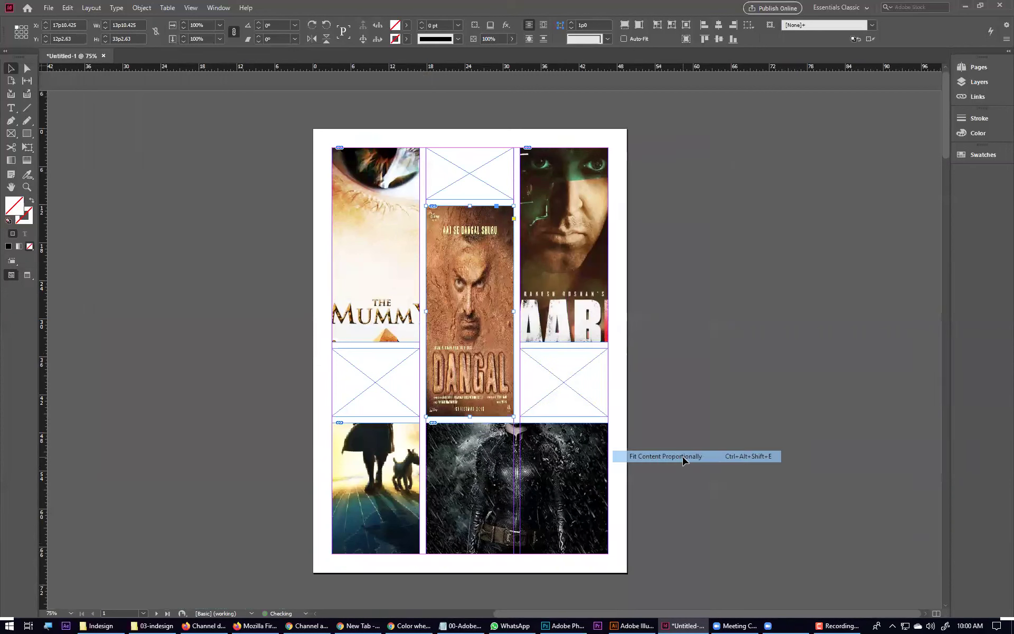
left_click(746, 296)
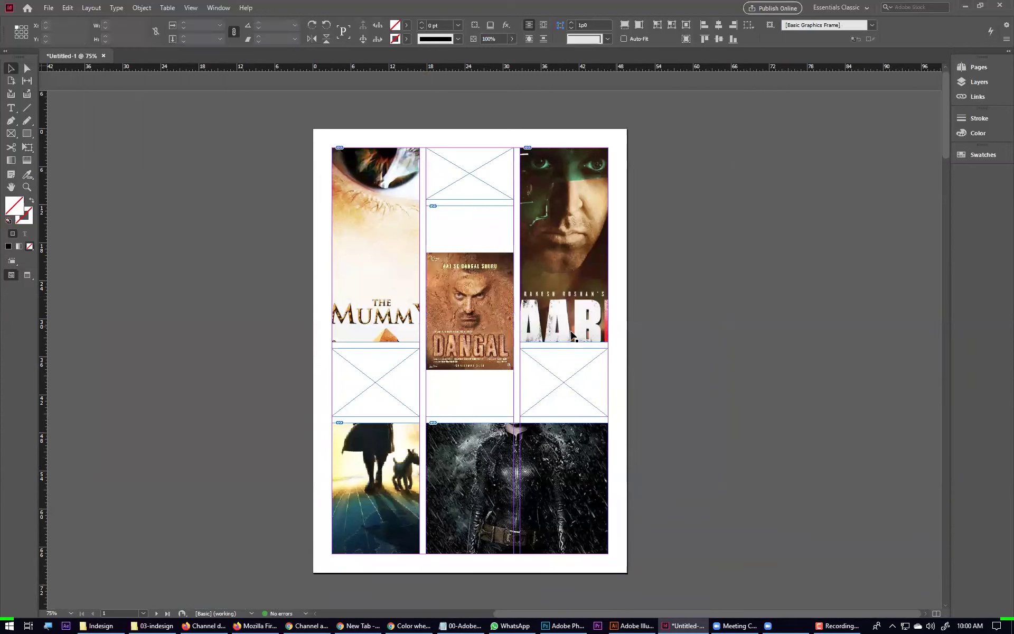
Step: Enlarge the Dangal poster proportionally so it fills its whole frame on page 1
double_click(492, 341)
left_click_drag(511, 375, 554, 413)
left_click(676, 383)
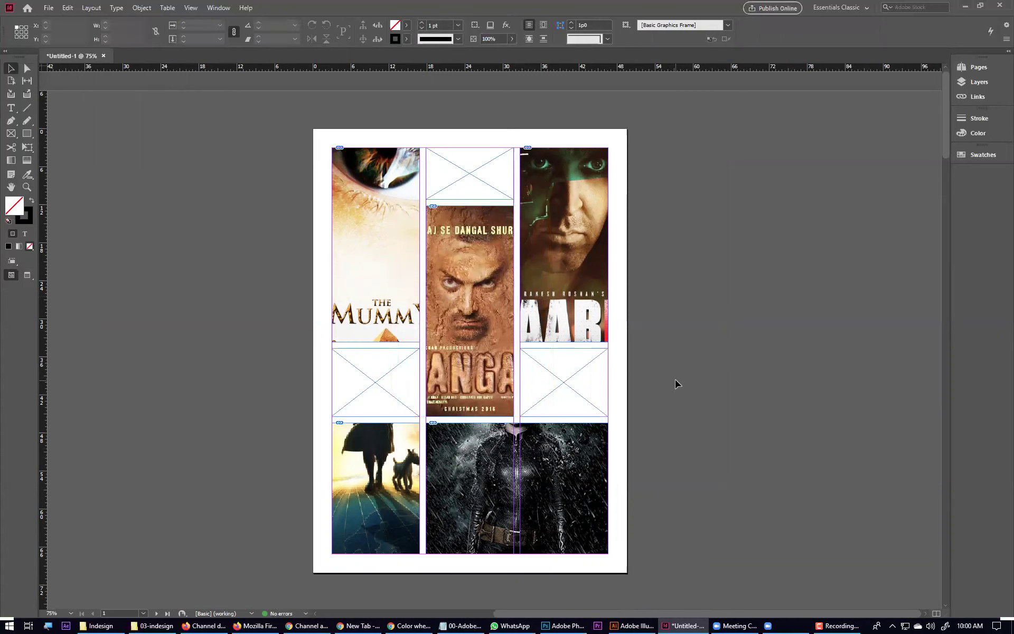
Step: Apply Center Content to the Dangal poster, and move the image inside its frame until it lies outside the visible area
left_click(492, 343)
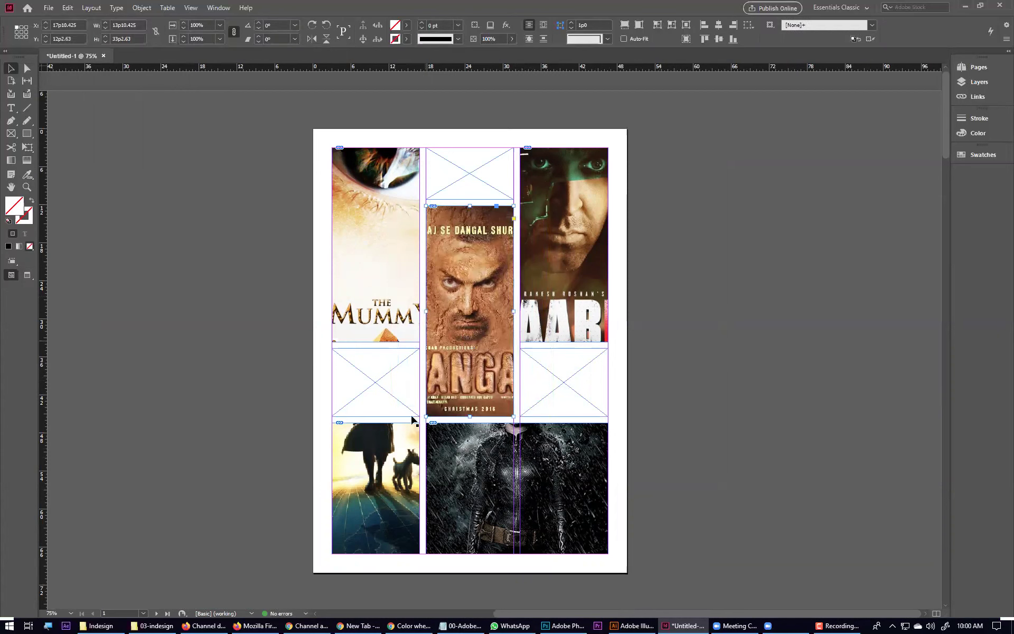
right_click(476, 273)
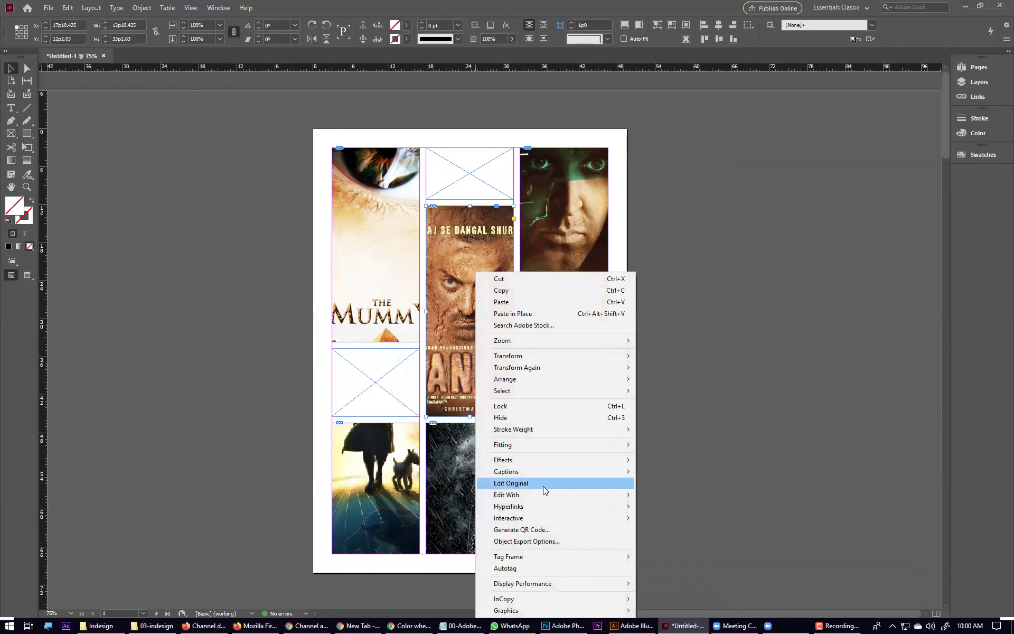
mouse_move(552, 447)
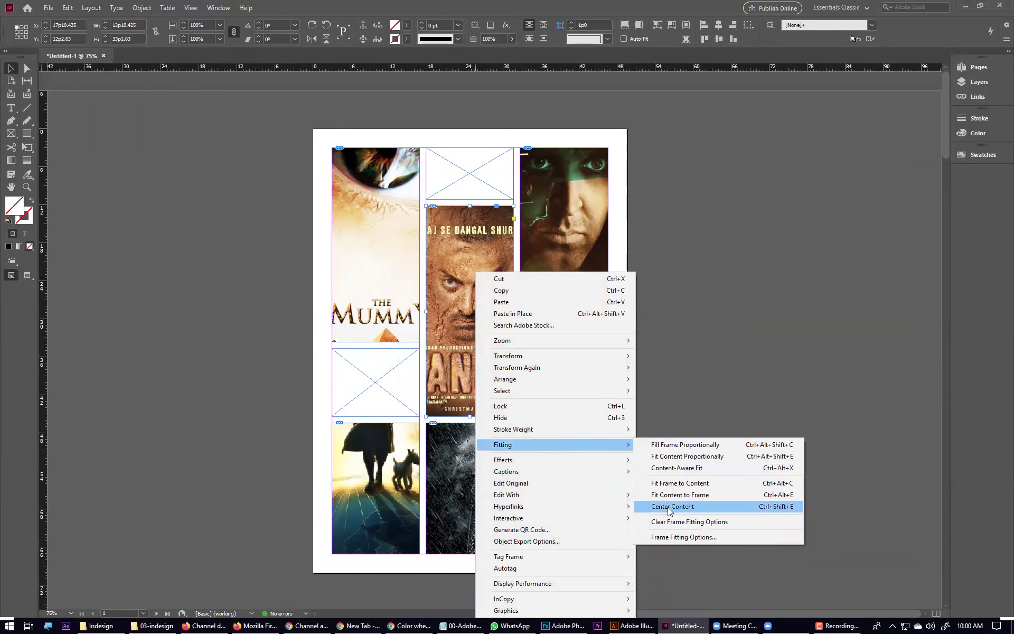
left_click(669, 507)
left_click(447, 373)
left_click_drag(446, 373, 684, 256)
left_click(624, 242)
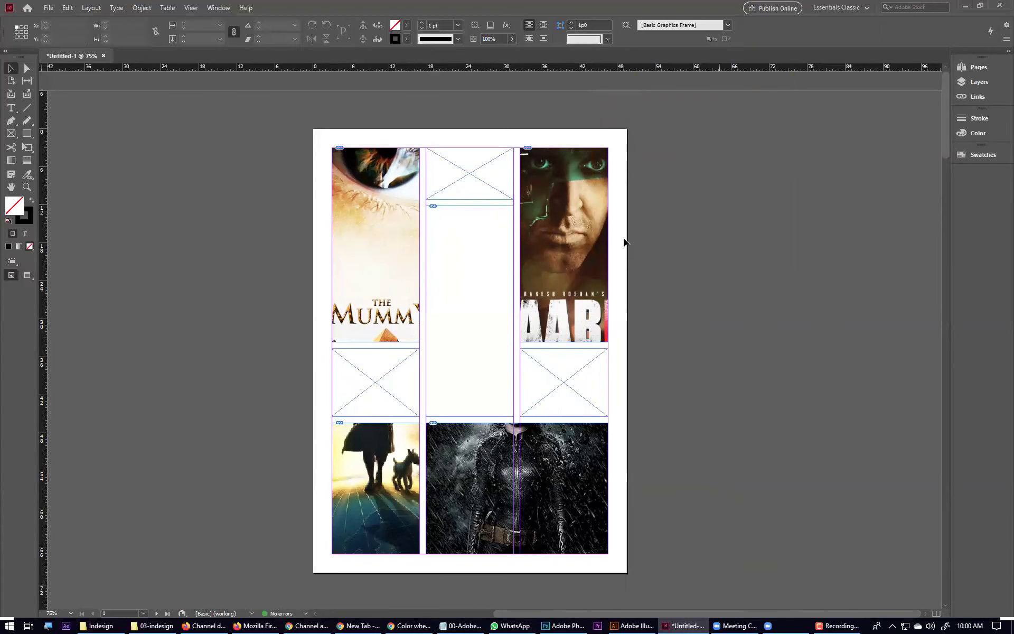
Step: Center the displaced Dangal image in its middle-column frame with Center Content
left_click(494, 271)
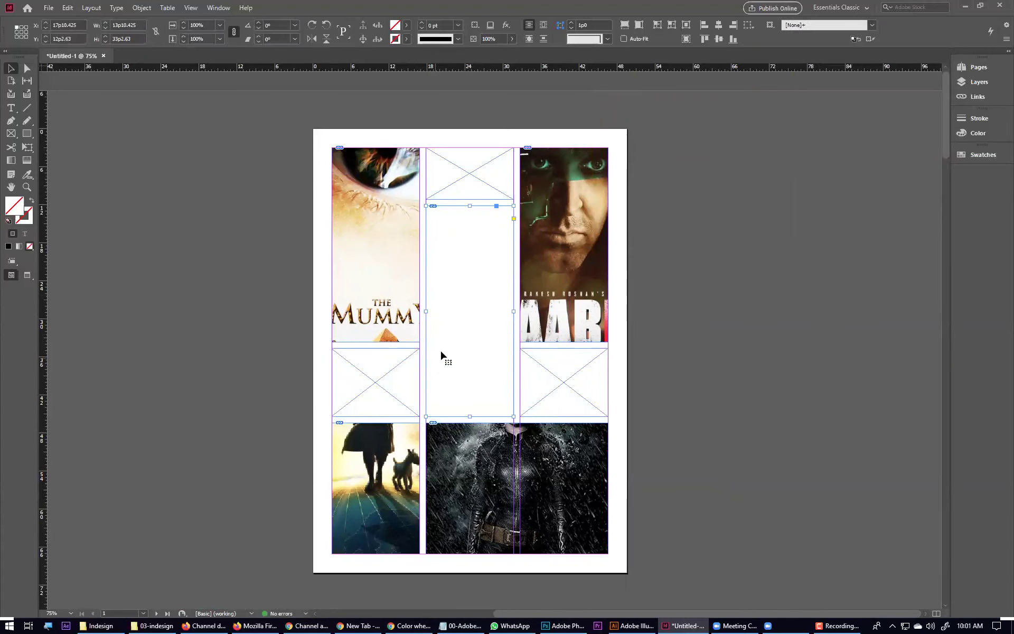
right_click(479, 310)
mouse_move(513, 447)
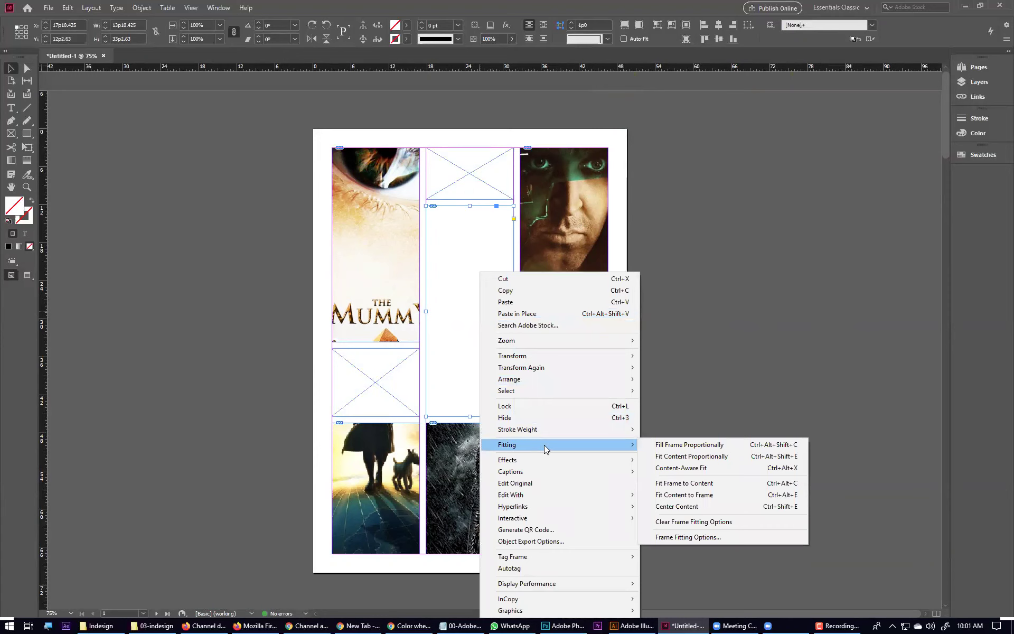
left_click(688, 520)
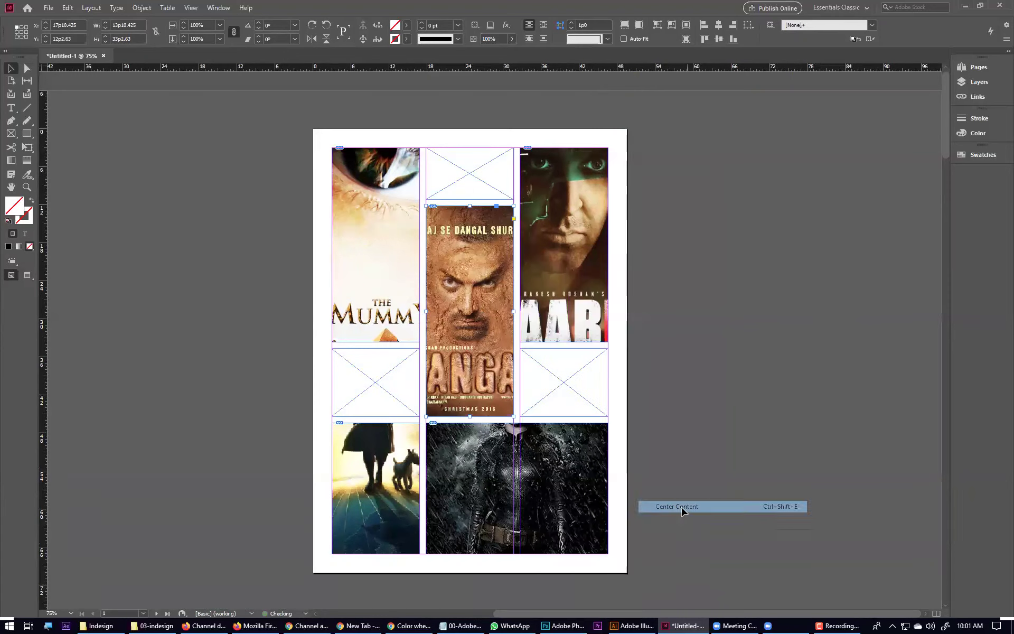
left_click(698, 311)
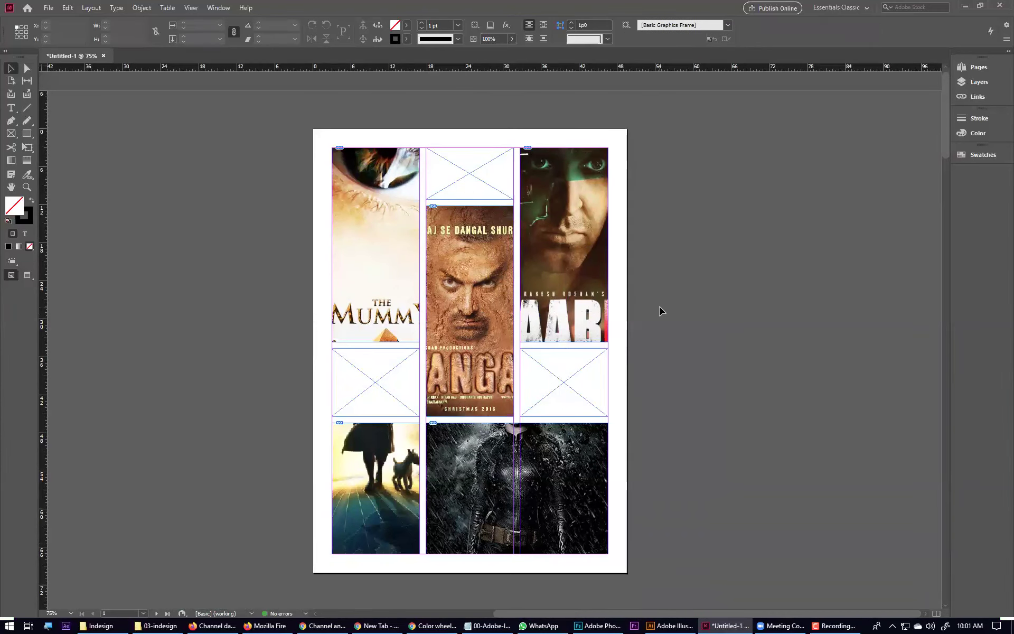
key("ctrl+minus")
key("ctrl+minus")
scroll(294, 253, "down", 3)
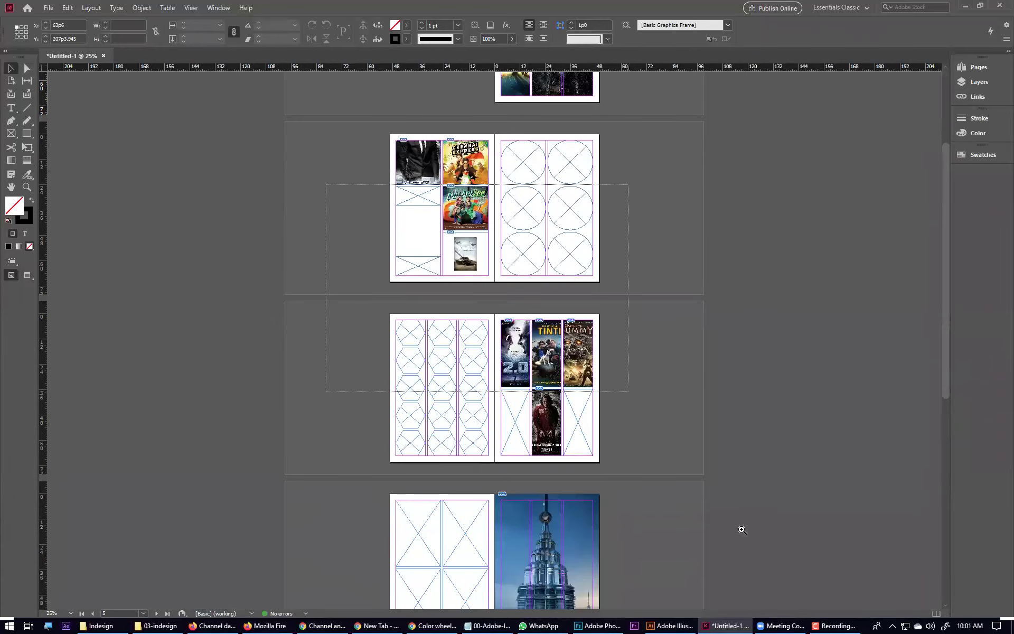
key("ctrl+equal")
Step: Switch to the 00-Adobe-Indesign.txt notes in Notepad and add the line "20 Pages Catalouge" below the Fitting section
key("alt+Tab")
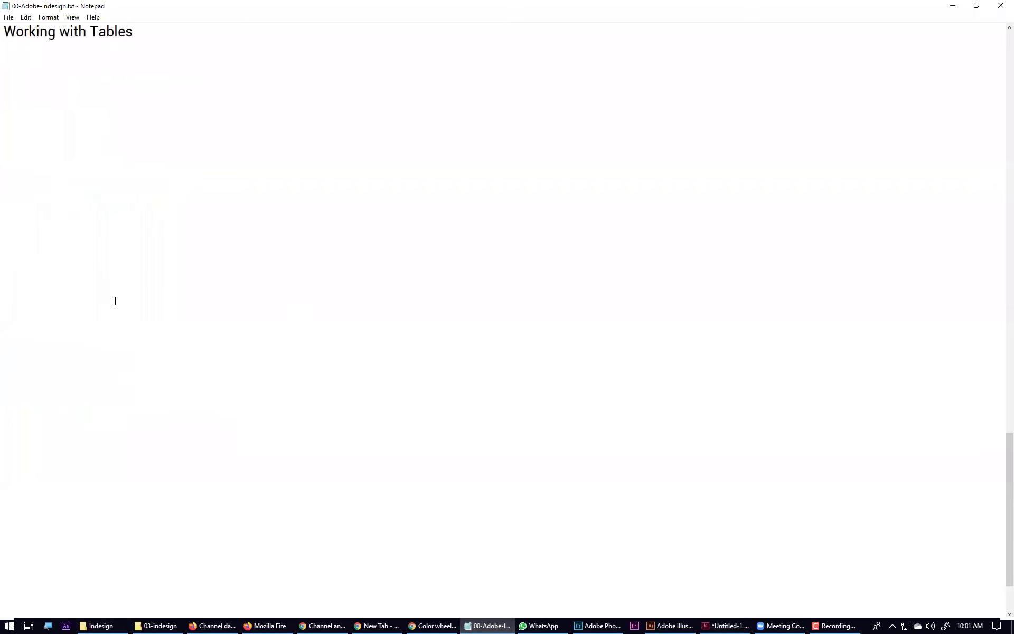
scroll(27, 252, "up", 6)
key("Return")
key("Return")
key("Return")
key("Return")
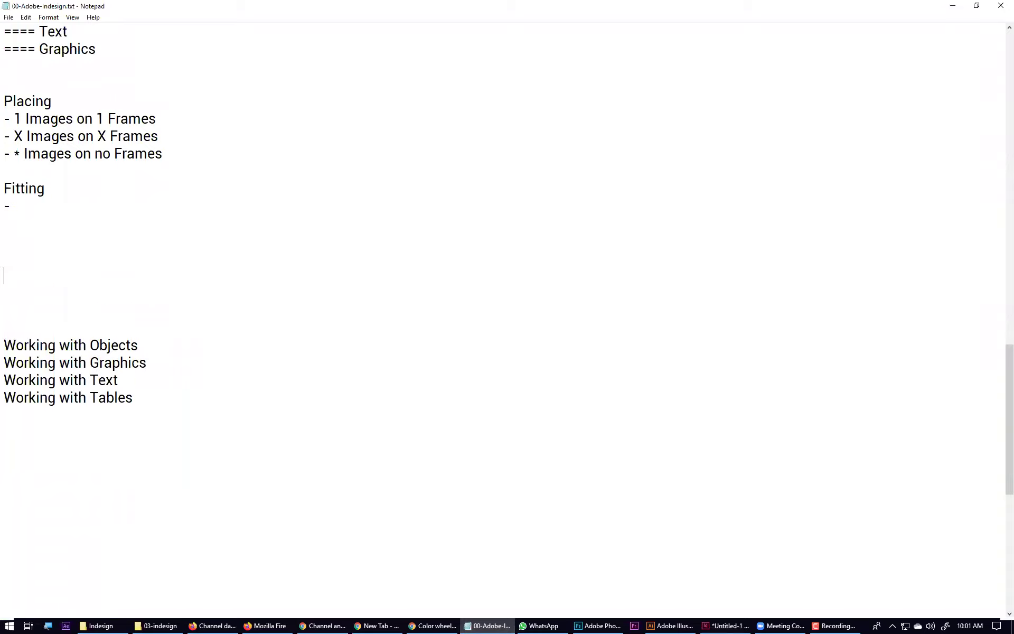
key("Up")
key("Up")
type("2")
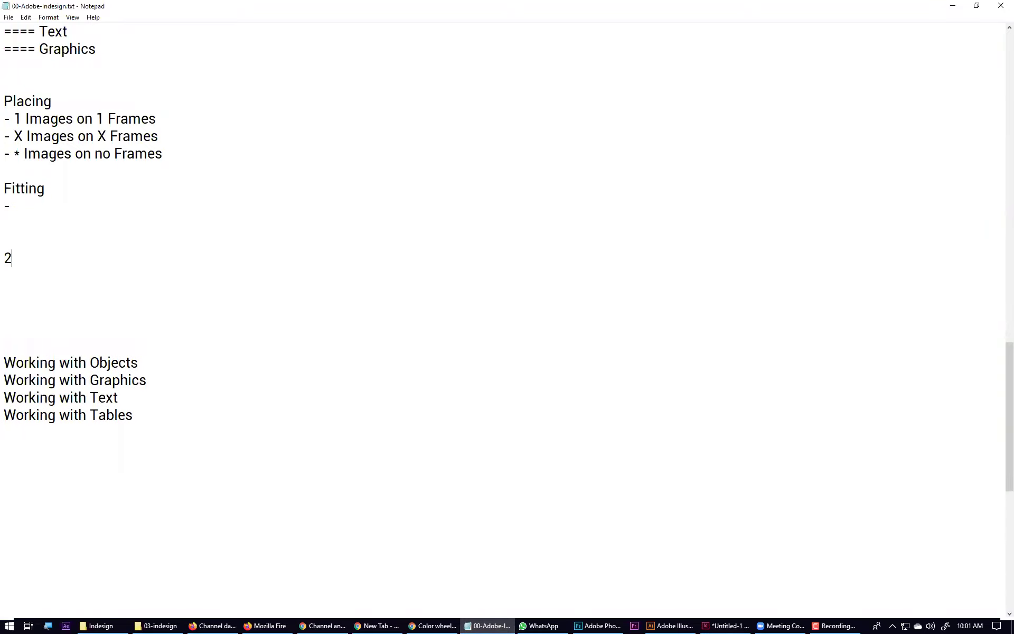
type("0 Pages Catalouge")
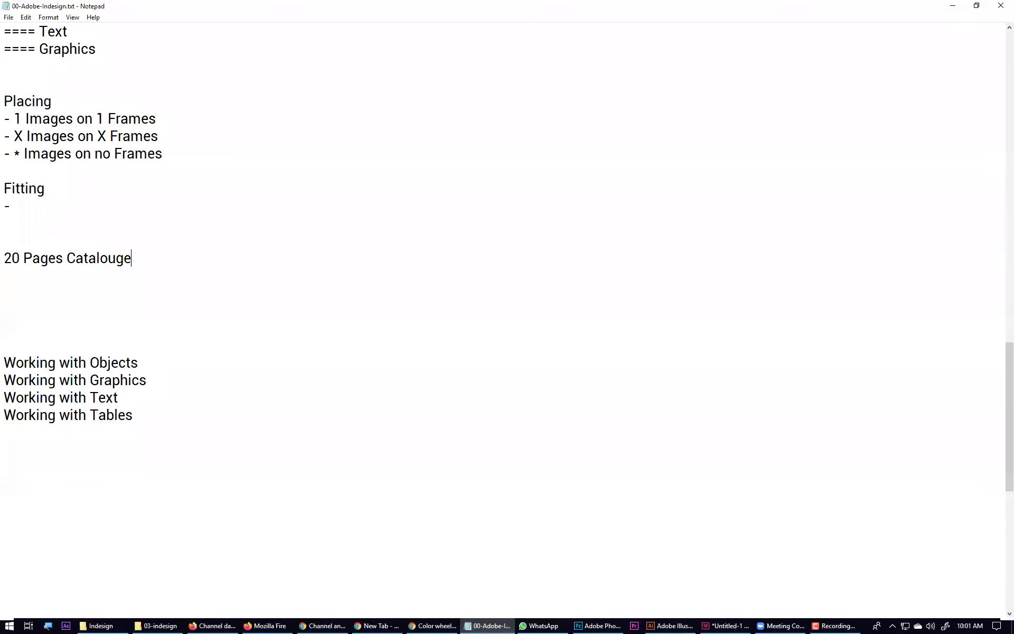
Step: Add the lines "--- 4 Frame/Page" and "--- 1- Title Page" under the catalogue heading
key("Return")
type("---")
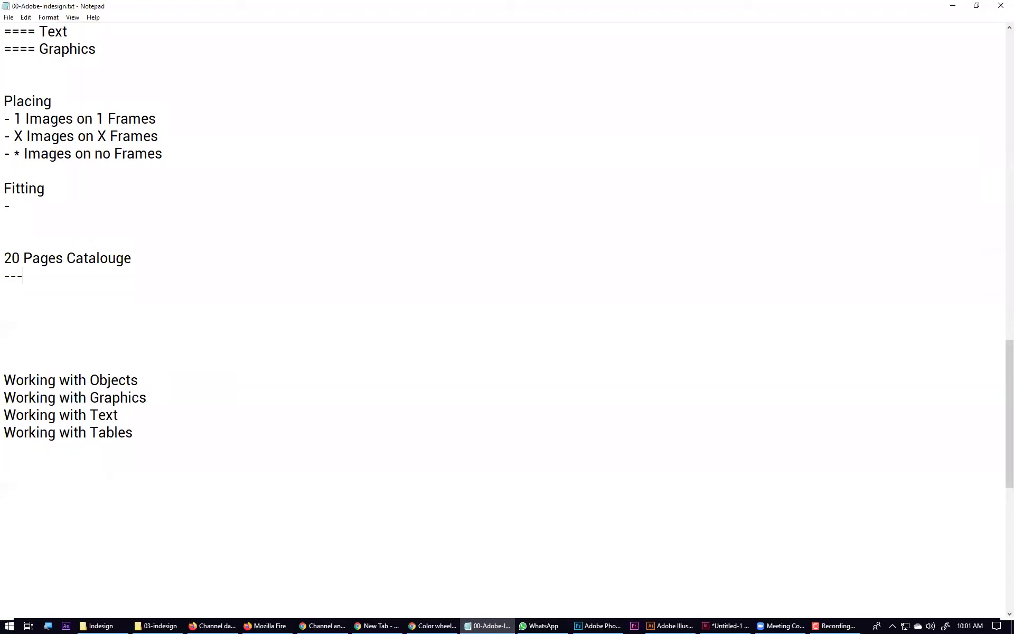
type(" 4 Frame/Page")
key("Return")
type("--- Title Page")
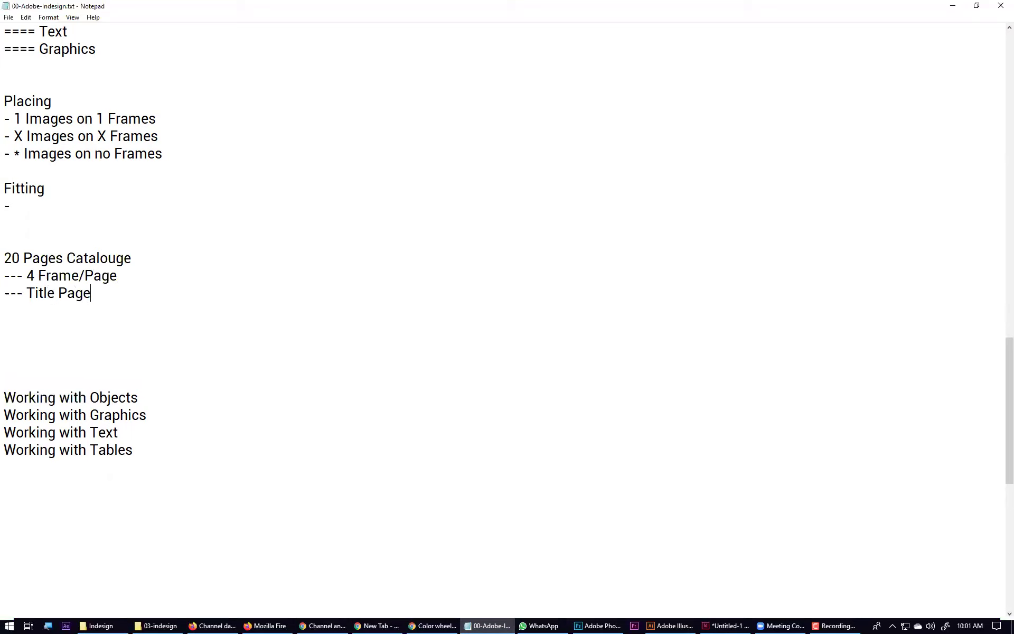
key("ctrl+Left")
type("1-")
Step: Add a "Brand" heading below the catalogue lines and start a list under it
key("Return")
type("Brand")
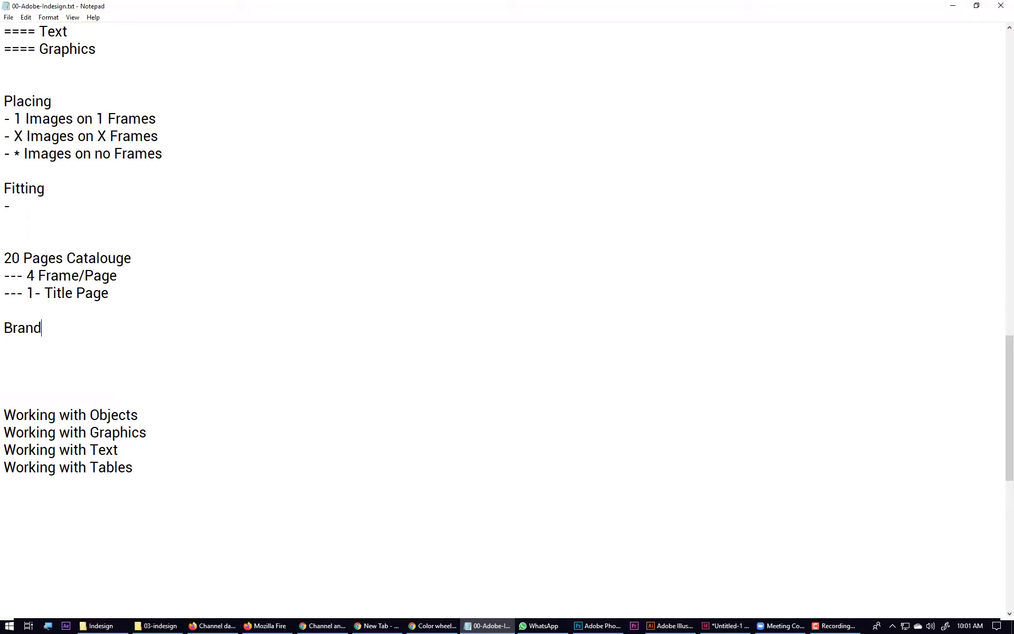
key("Return")
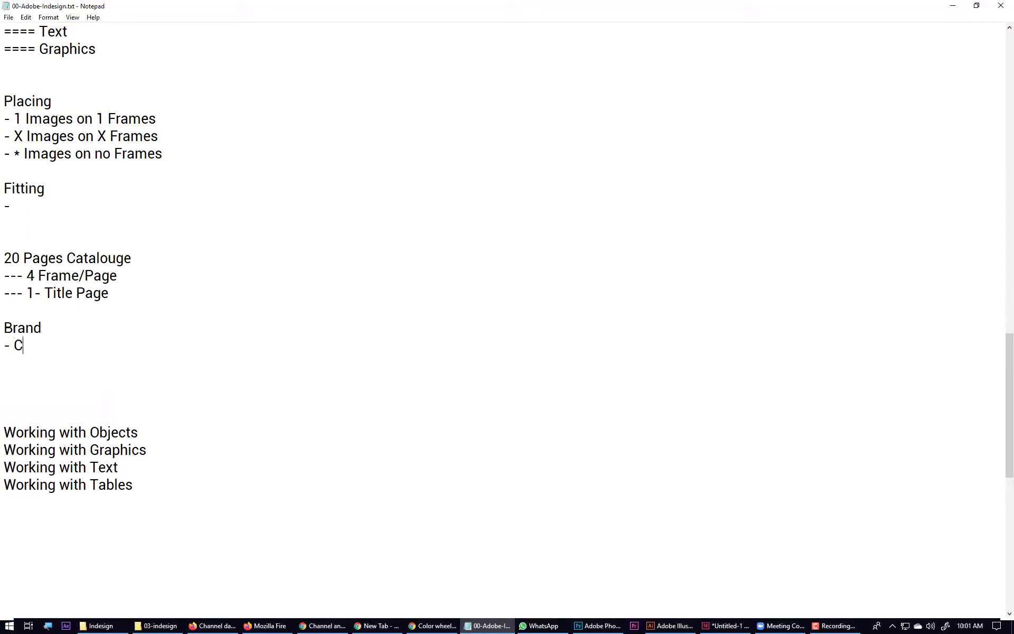